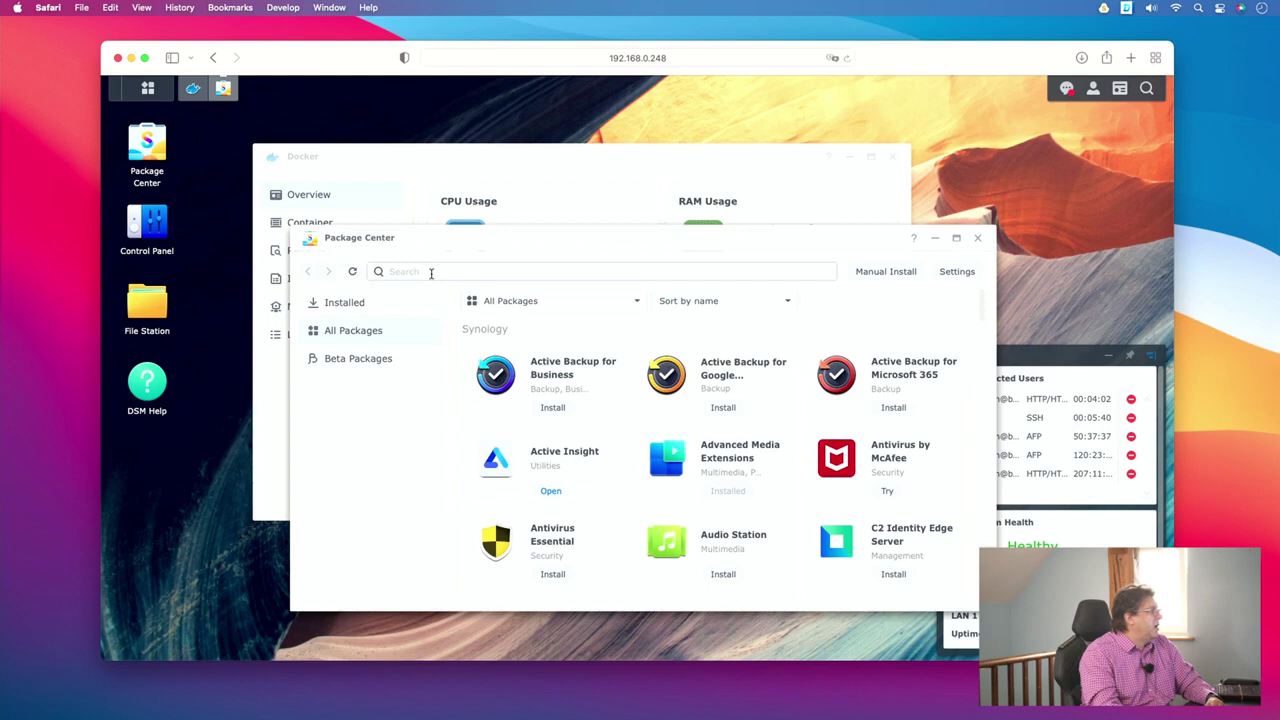
# - Search the package list for docker, close Package Center, and view Docker's networks
pyautogui.write('docker')
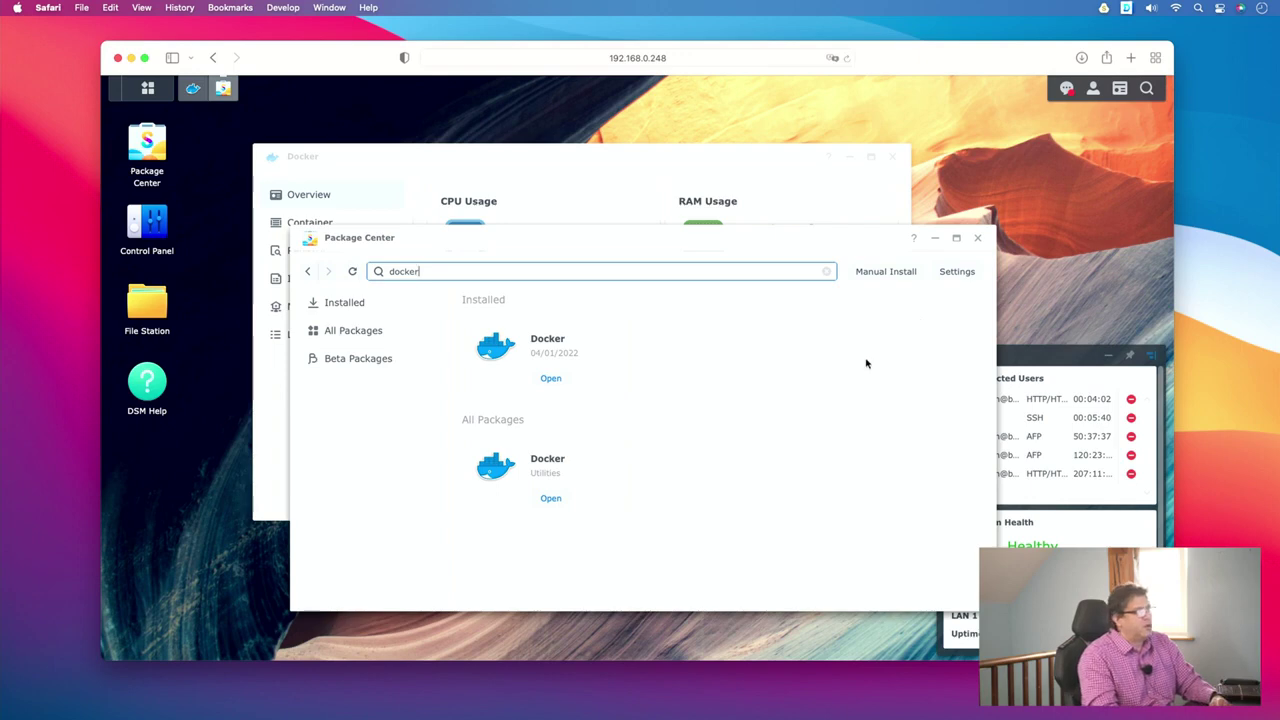
pyautogui.click(977, 237)
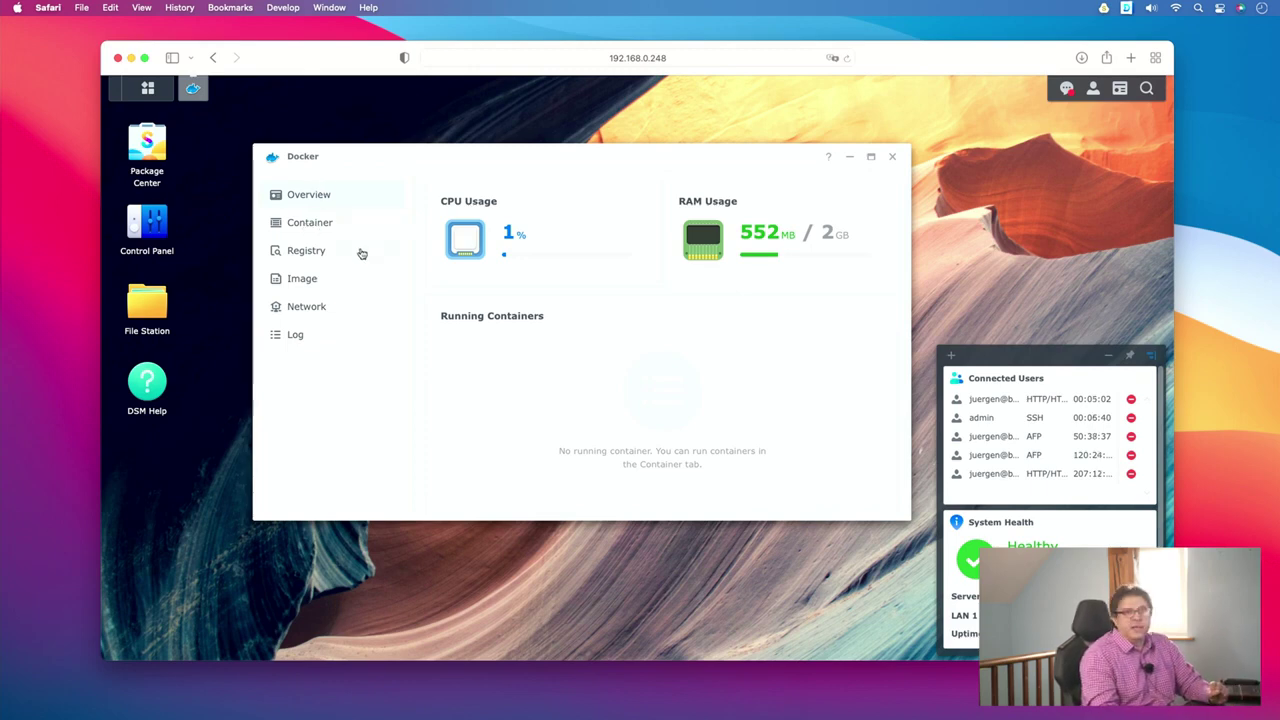
pyautogui.click(312, 310)
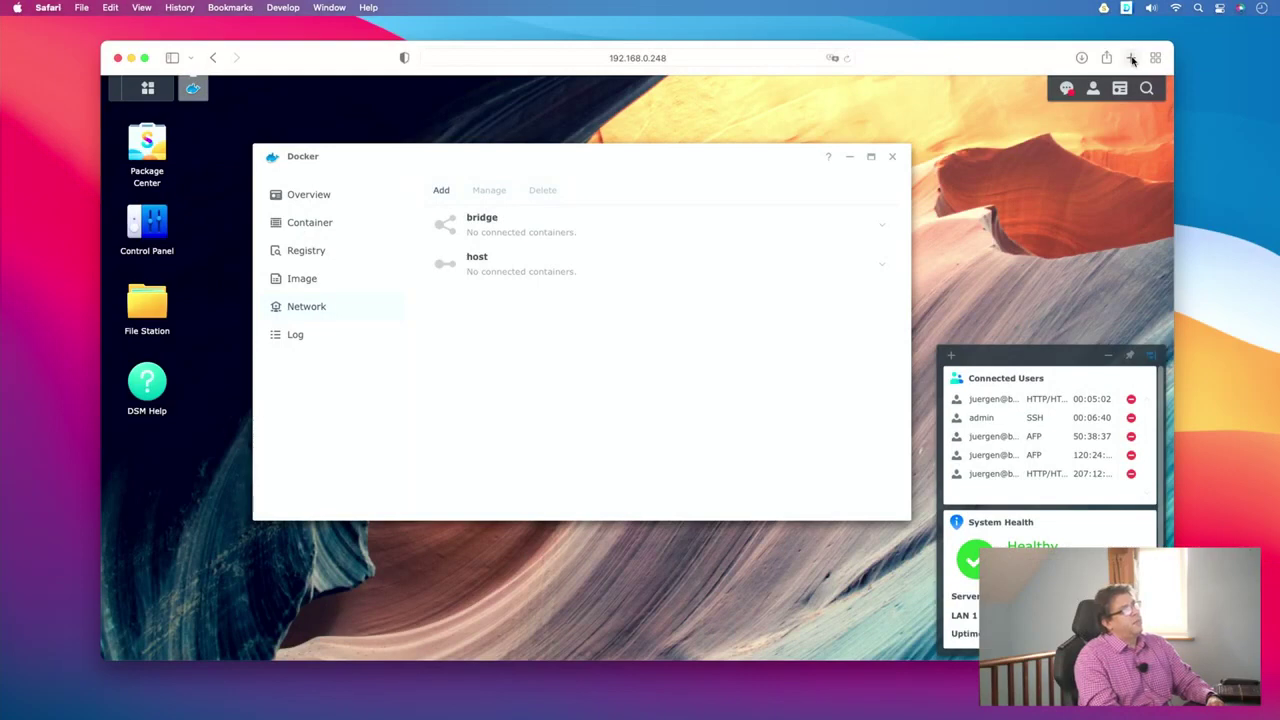
# - Load portainer.io in a new browser tab and open its documentation site
pyautogui.click(1131, 58)
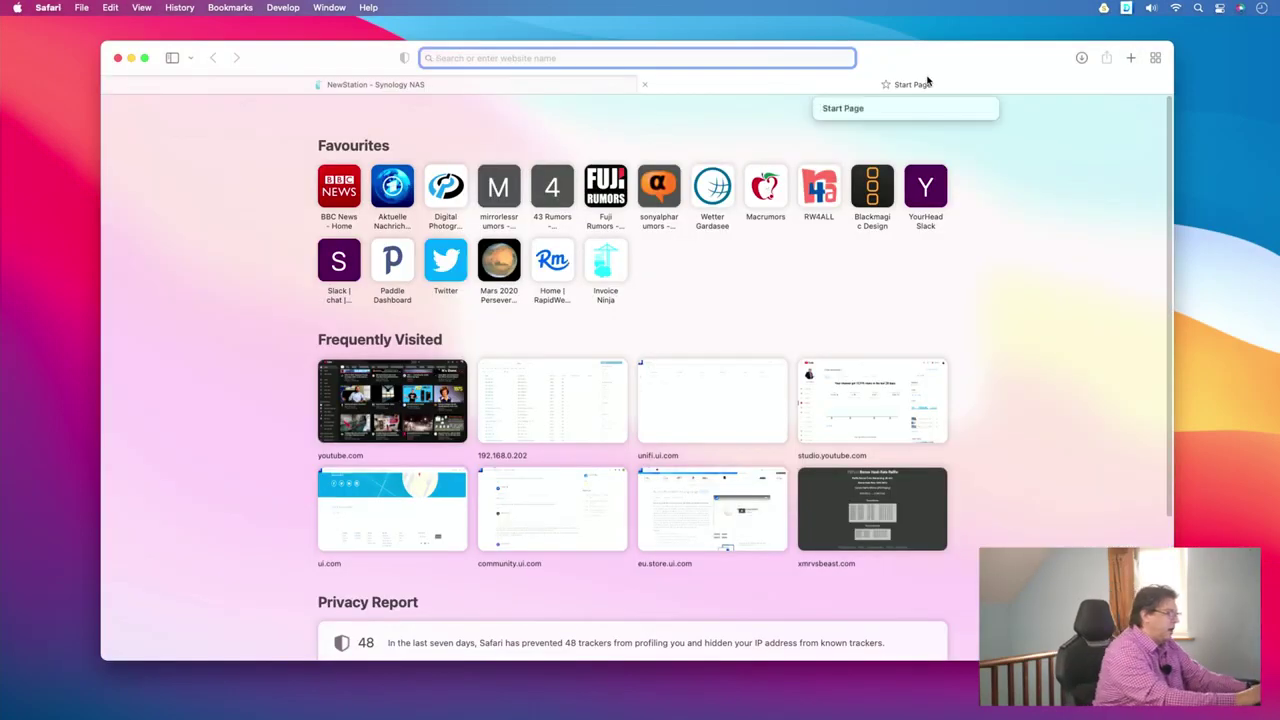
pyautogui.write('p')
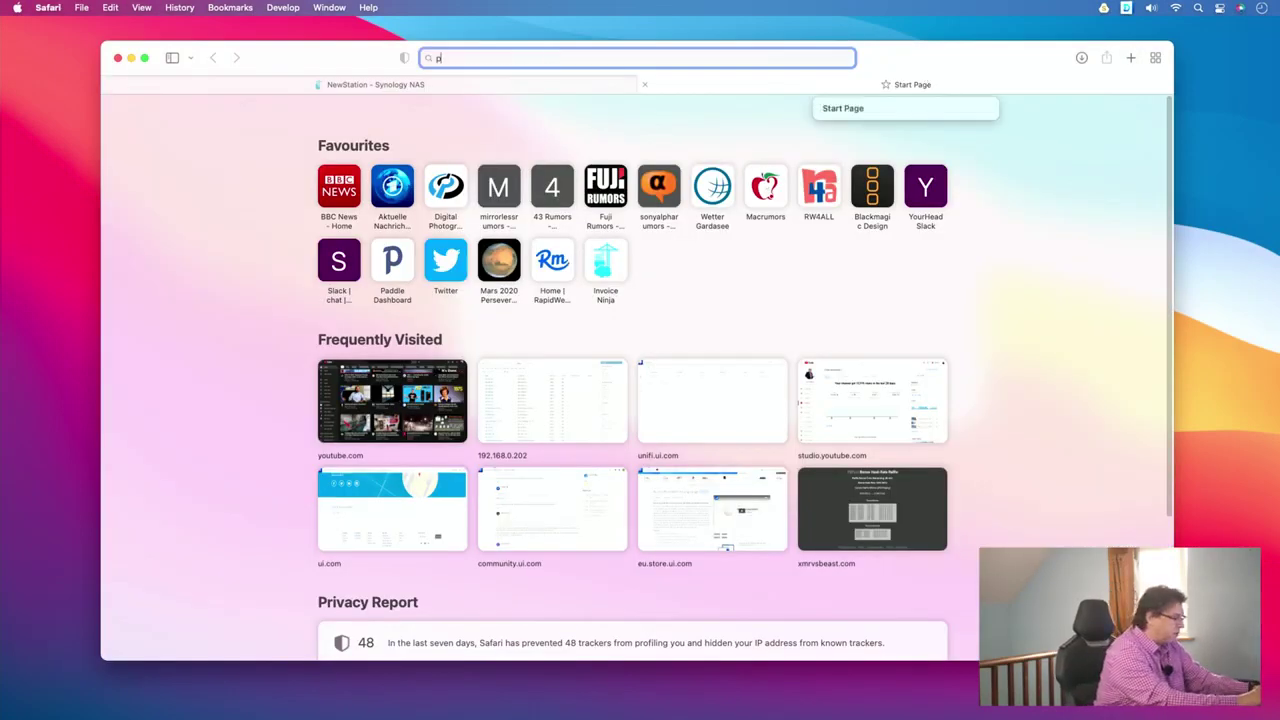
pyautogui.write('ortainer.io')
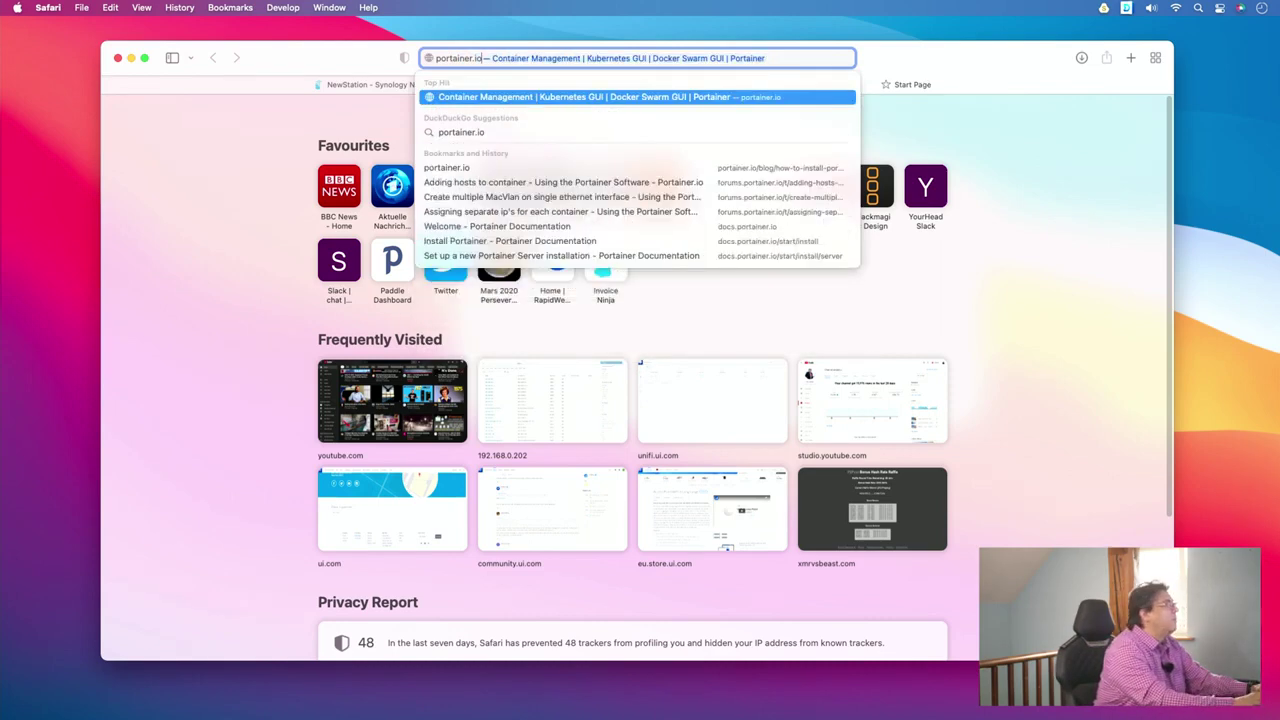
pyautogui.press('Return')
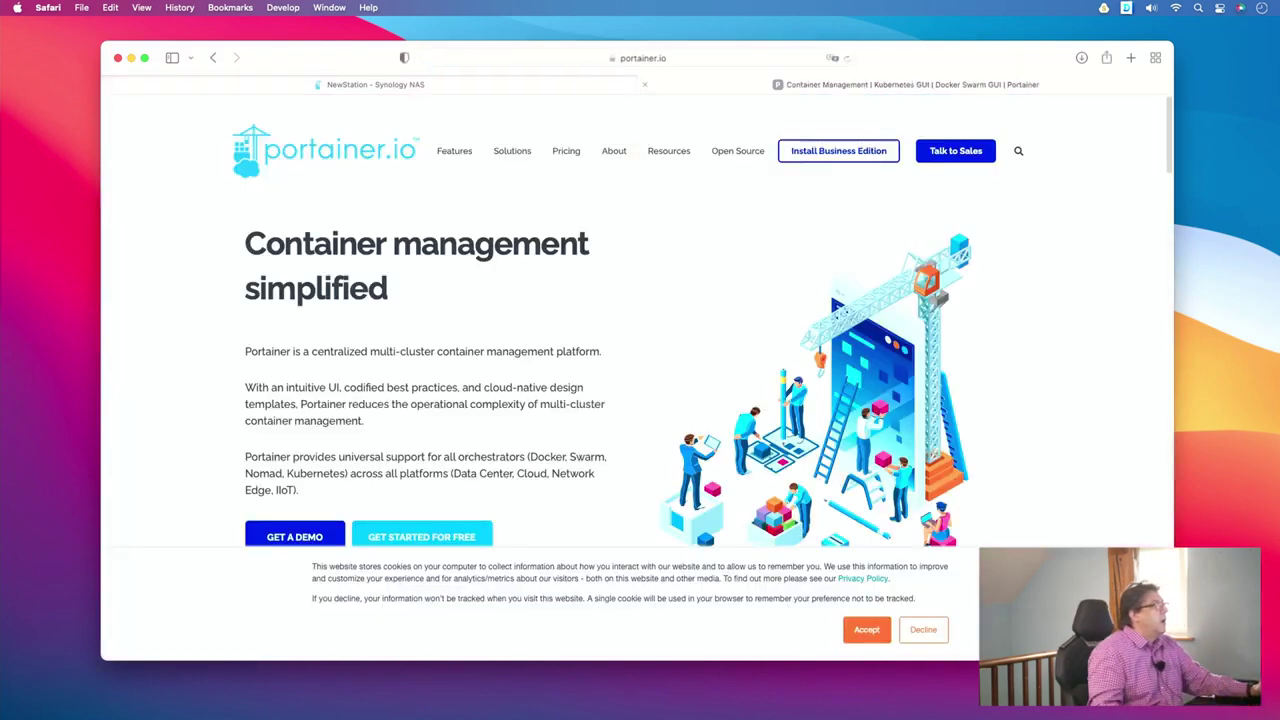
pyautogui.moveTo(678, 155)
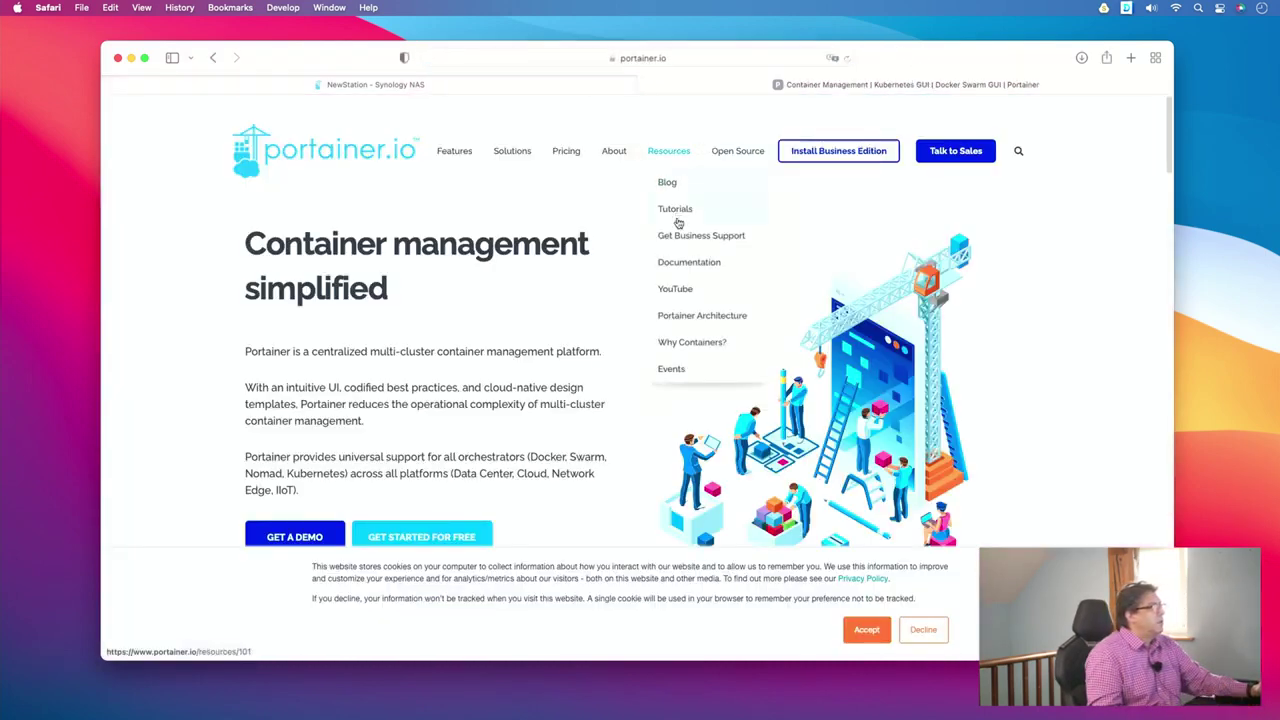
pyautogui.click(688, 263)
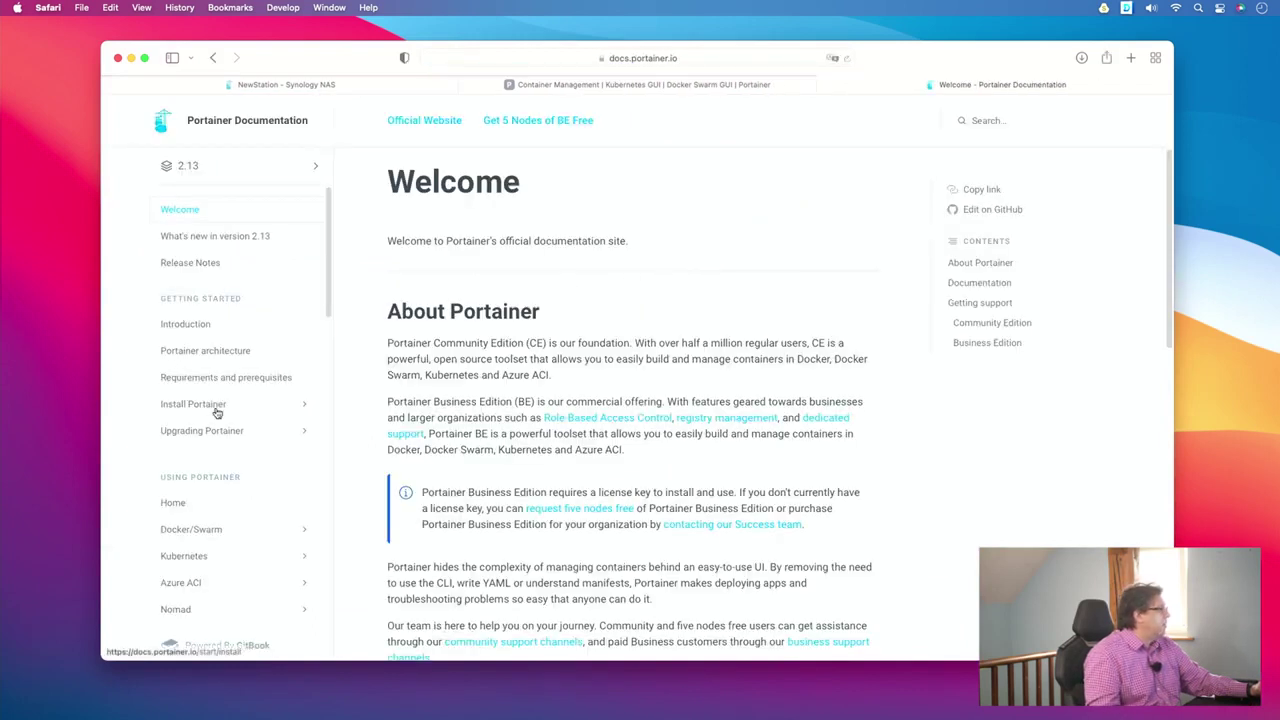
# - Open the Docker Standalone guide for installing a new Portainer Server with Docker on Linux
pyautogui.click(239, 408)
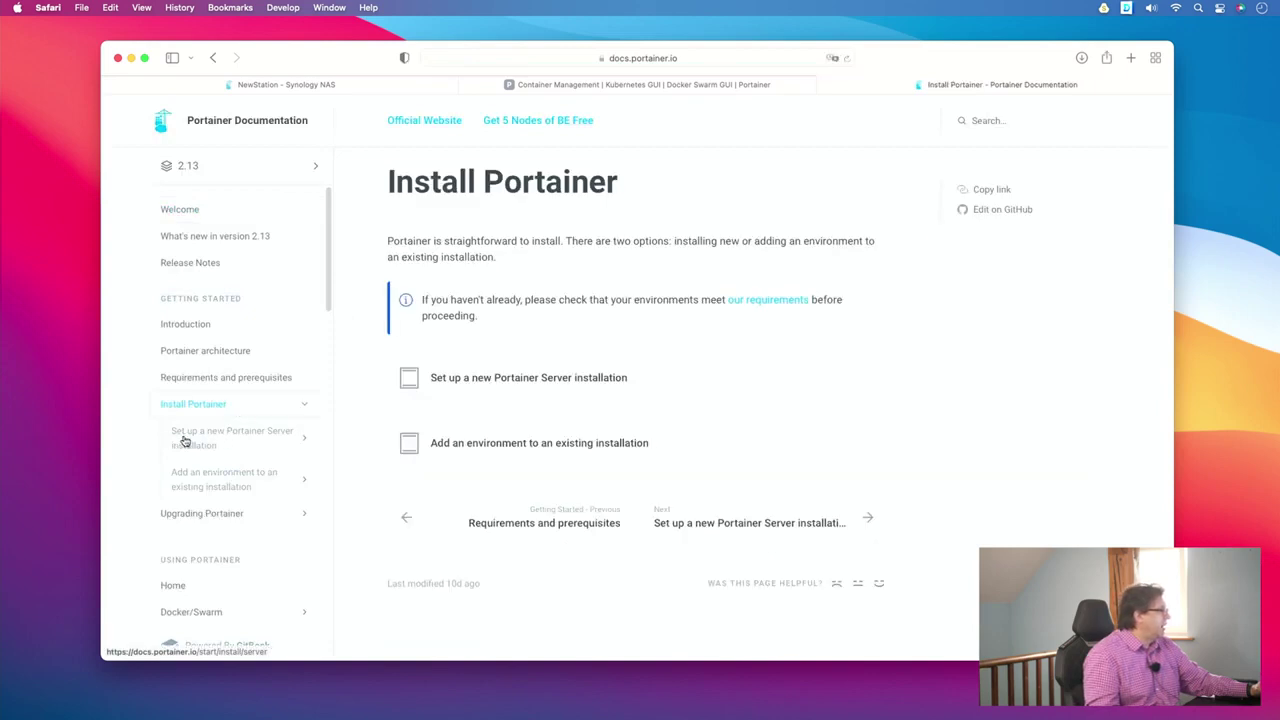
pyautogui.click(237, 437)
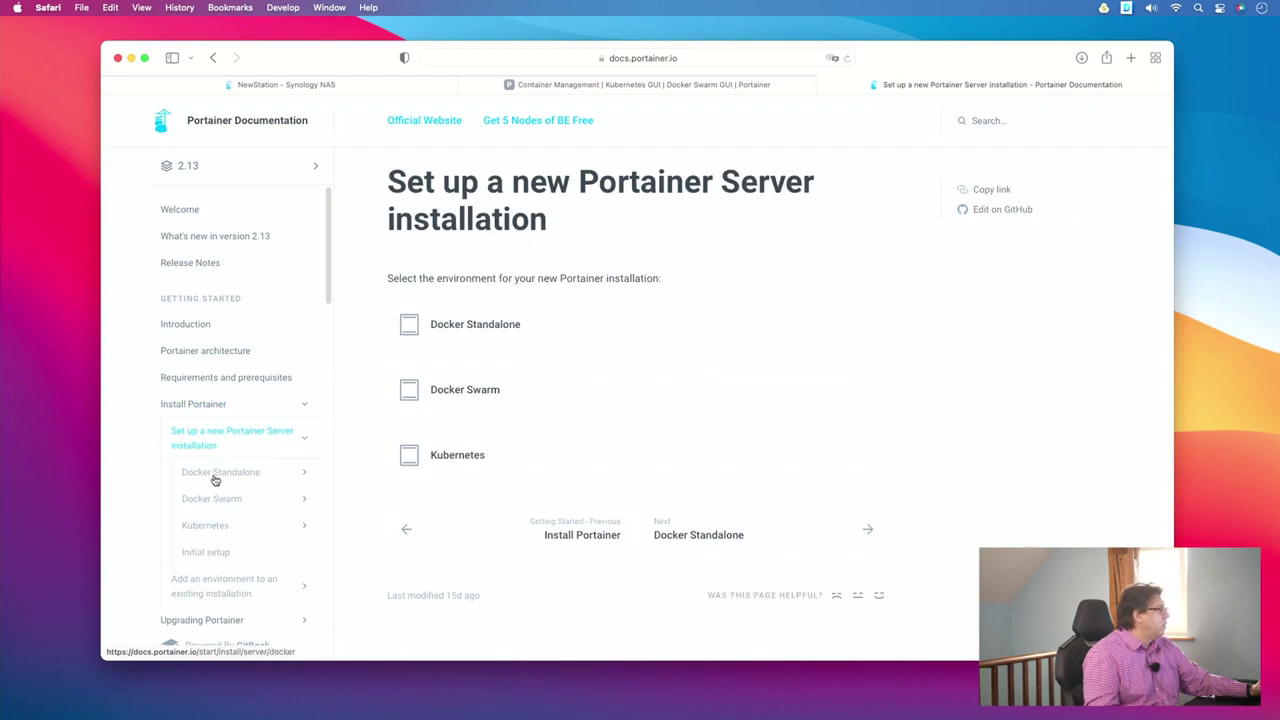
pyautogui.click(215, 474)
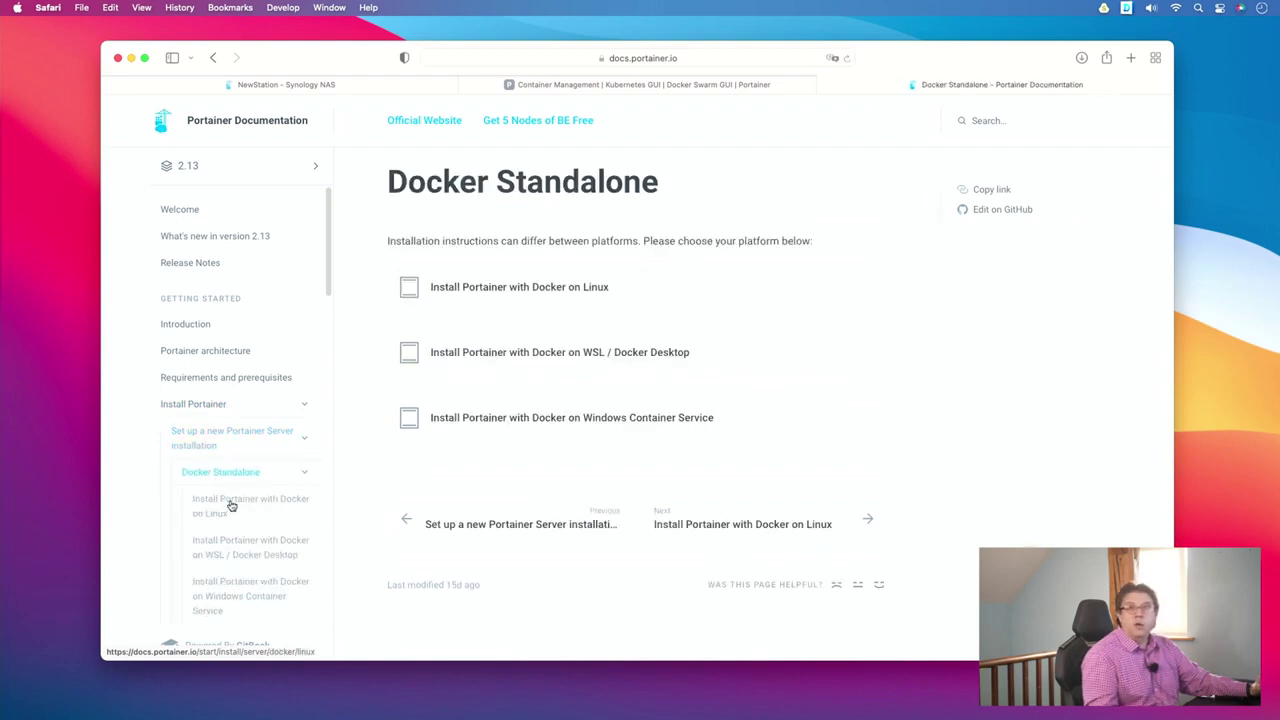
pyautogui.click(230, 505)
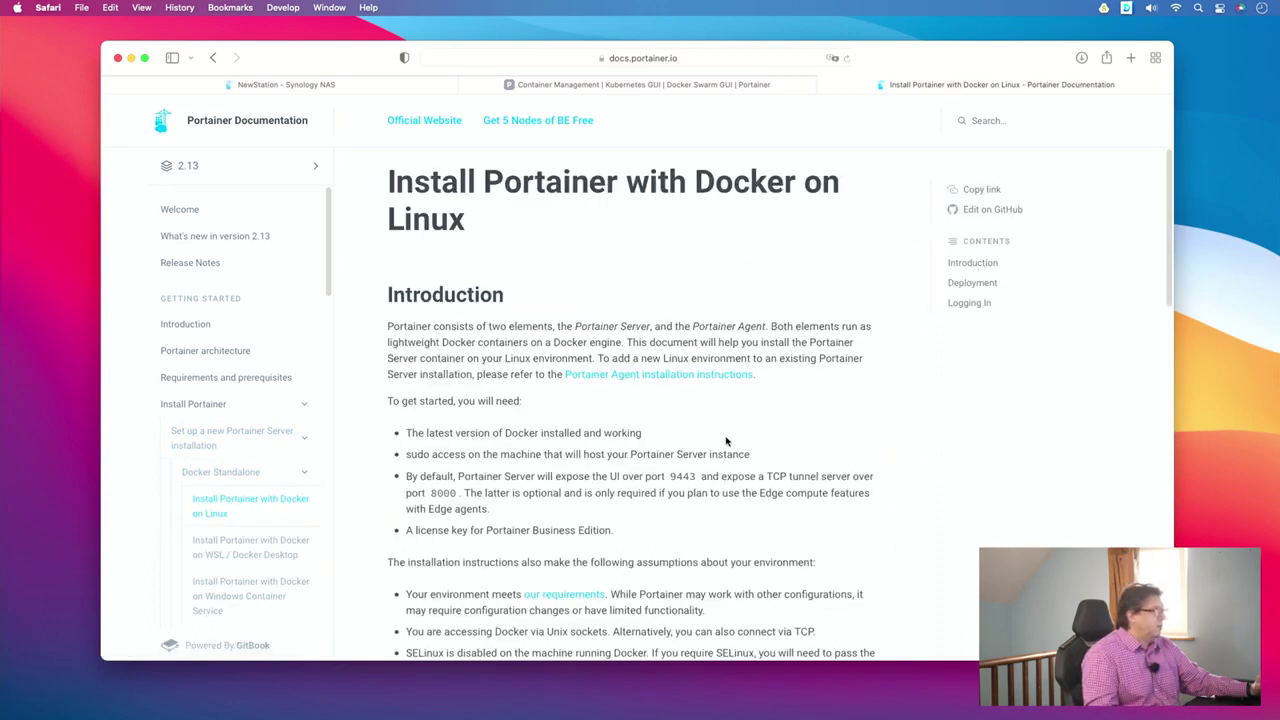
# - Copy the portainer_data volume creation command from the guide's Deployment section
pyautogui.scroll(-3, 726, 441)
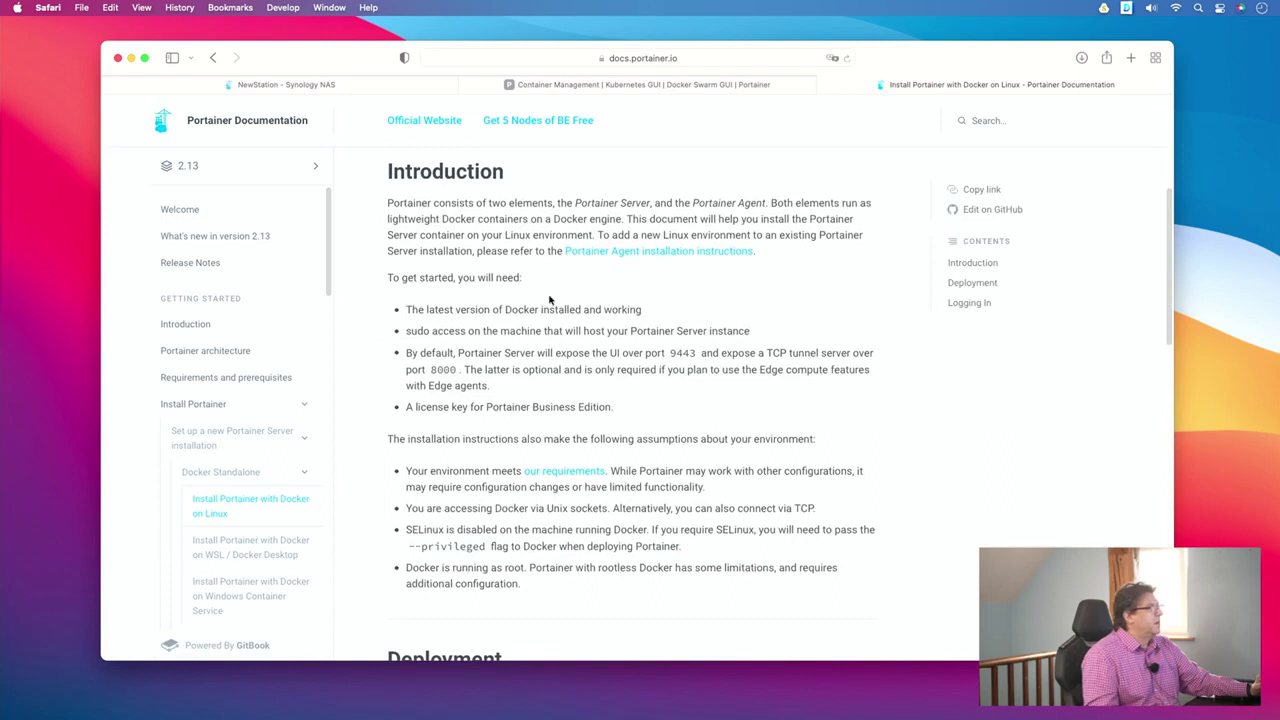
pyautogui.scroll(-2, 696, 440)
pyautogui.scroll(-6, 712, 493)
pyautogui.scroll(-2, 721, 427)
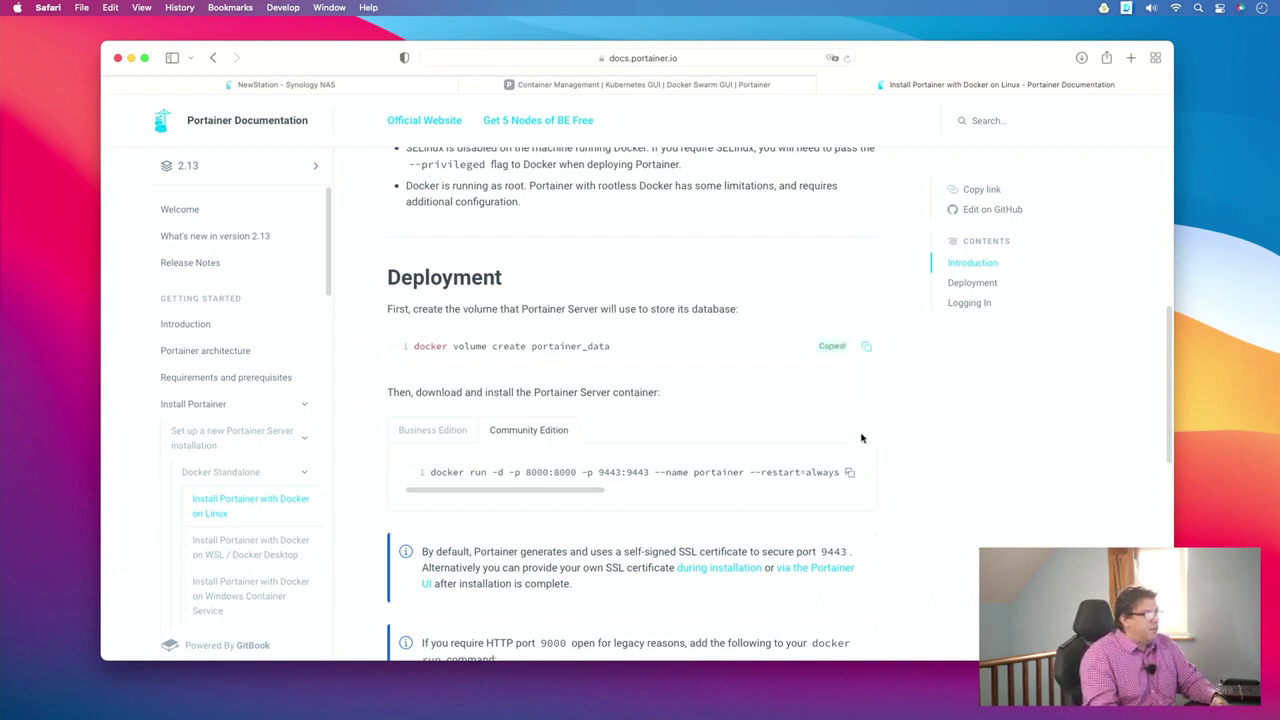
# - Switch to Terminal and run "sudo docker volume create portainer_data" on the NAS, entering the account password
pyautogui.moveTo(920, 712)
pyautogui.click(922, 689)
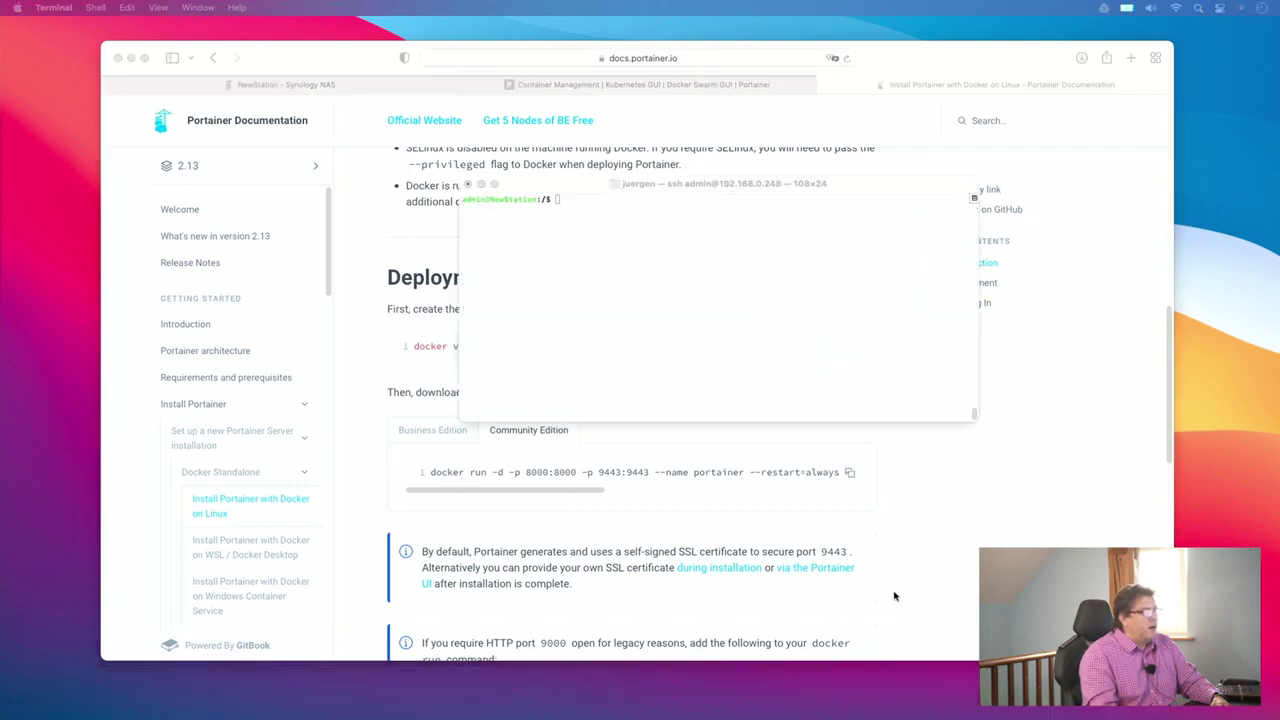
pyautogui.moveTo(883, 181); pyautogui.dragTo(842, 201)
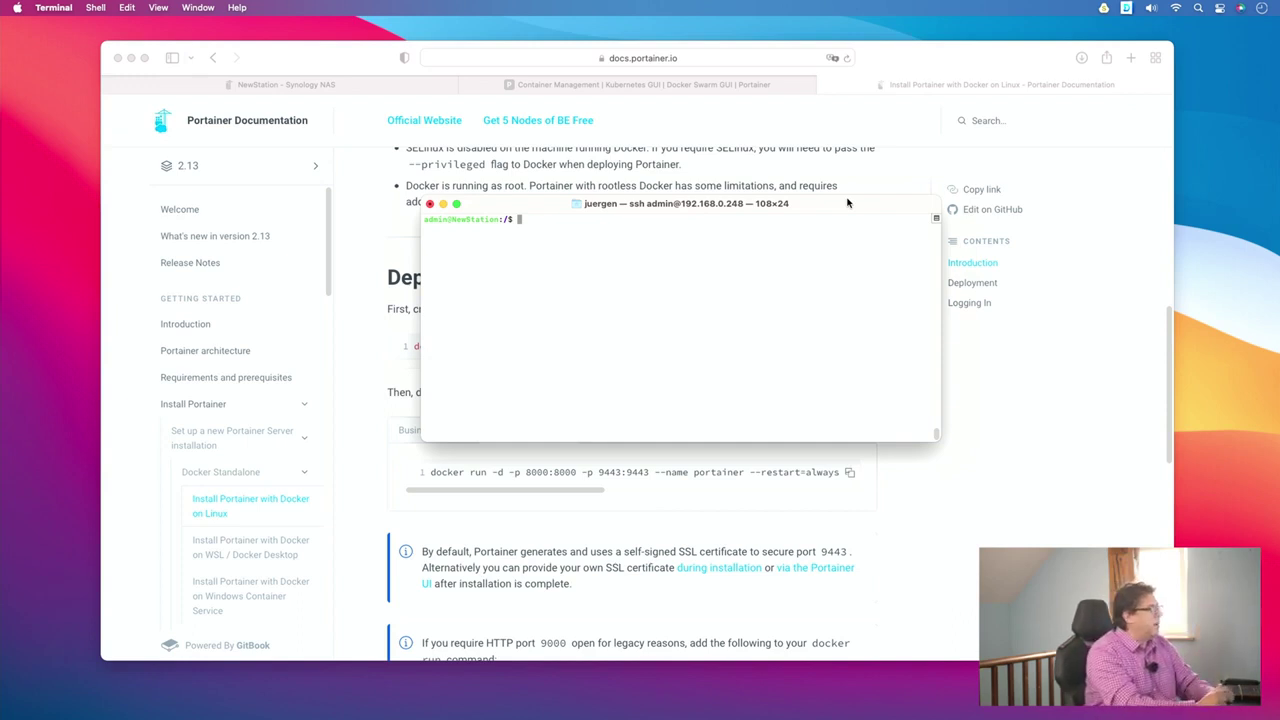
pyautogui.moveTo(847, 203); pyautogui.dragTo(870, 395)
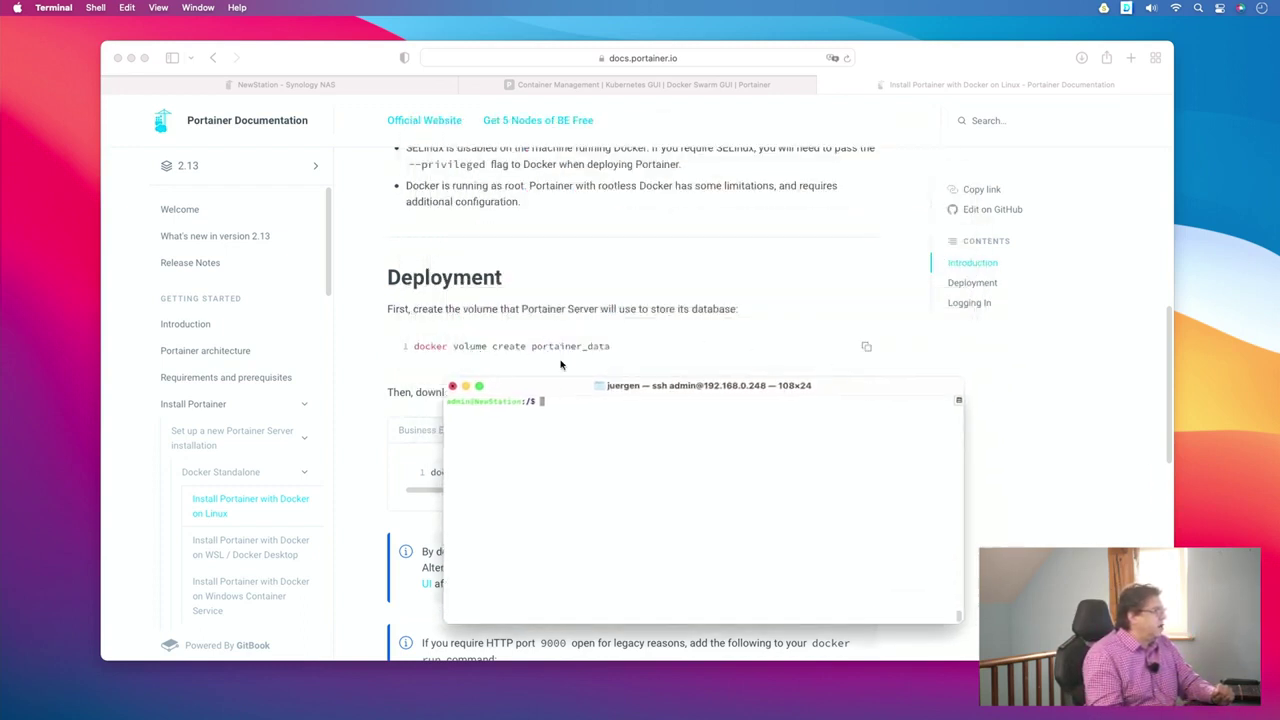
pyautogui.moveTo(570, 386); pyautogui.dragTo(551, 275)
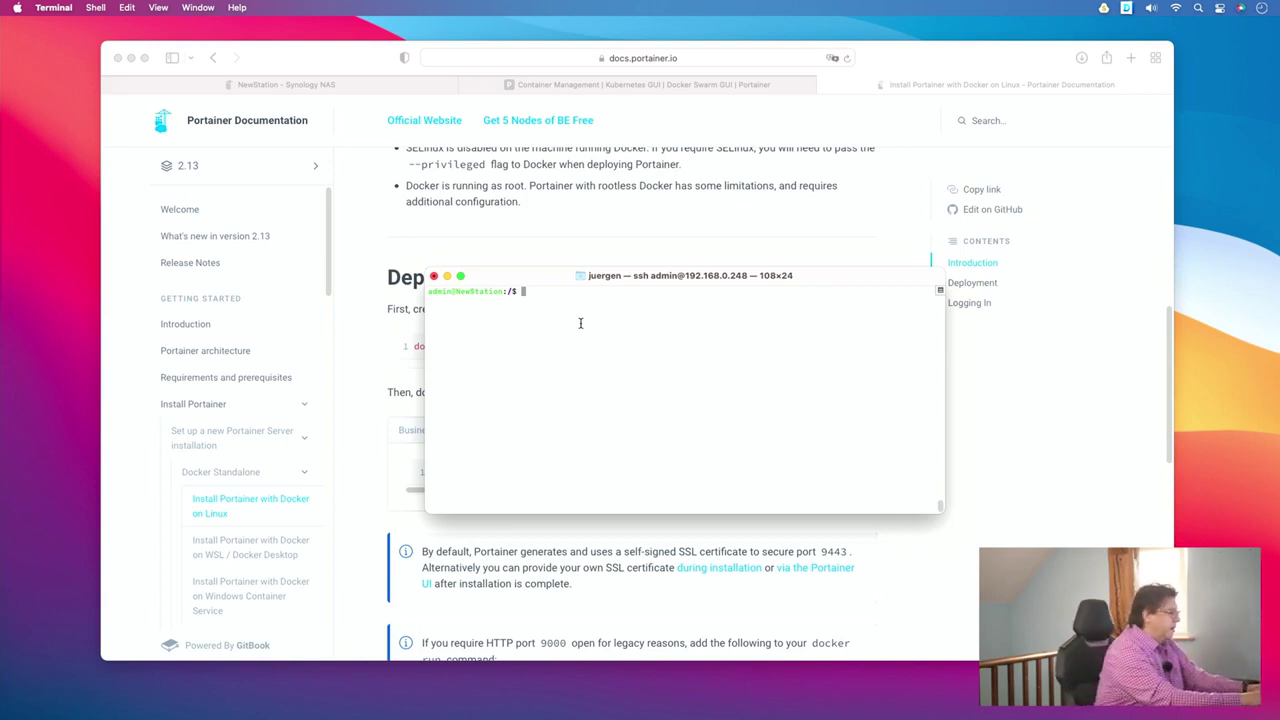
pyautogui.write('sudo')
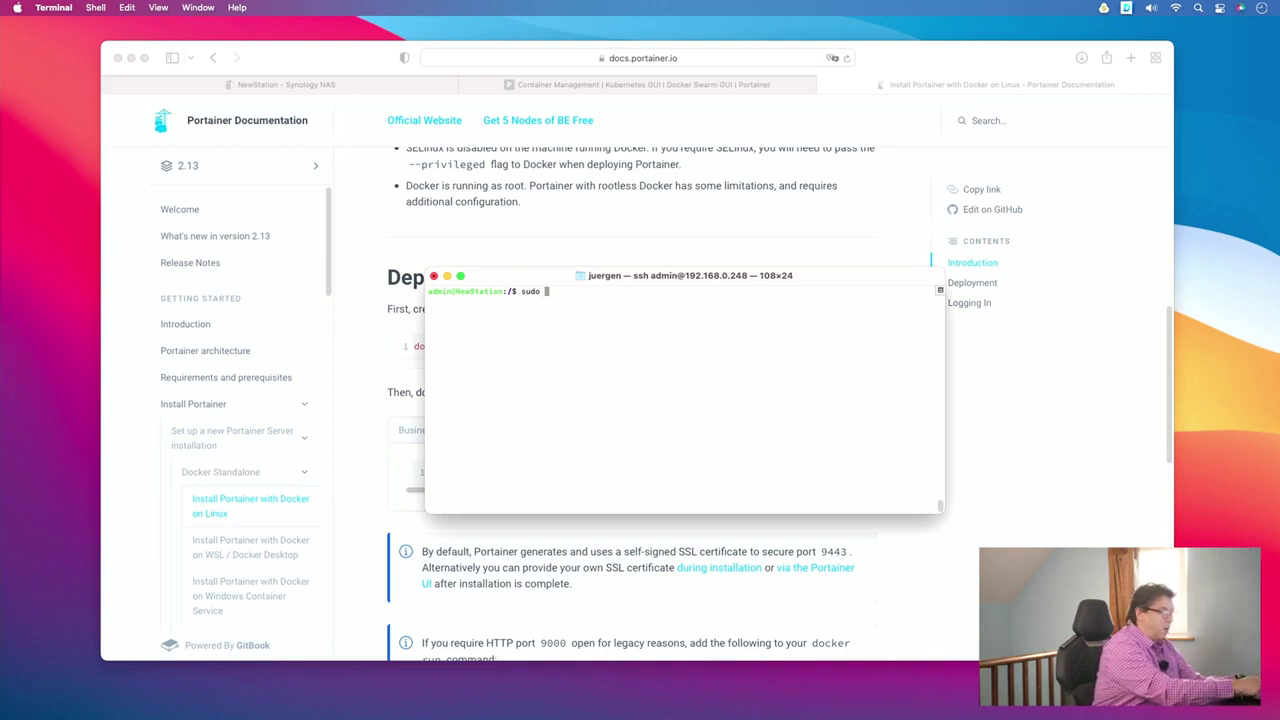
pyautogui.write('docker volume create portainer_data')
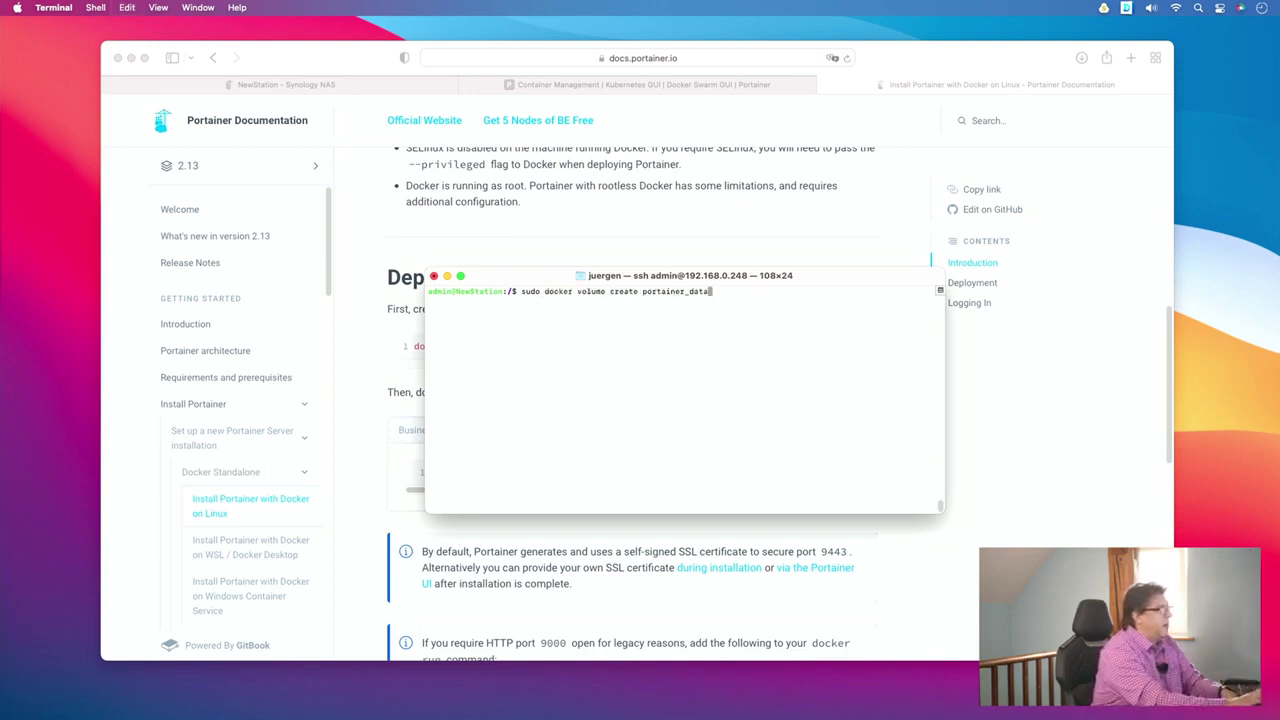
pyautogui.press('Return')
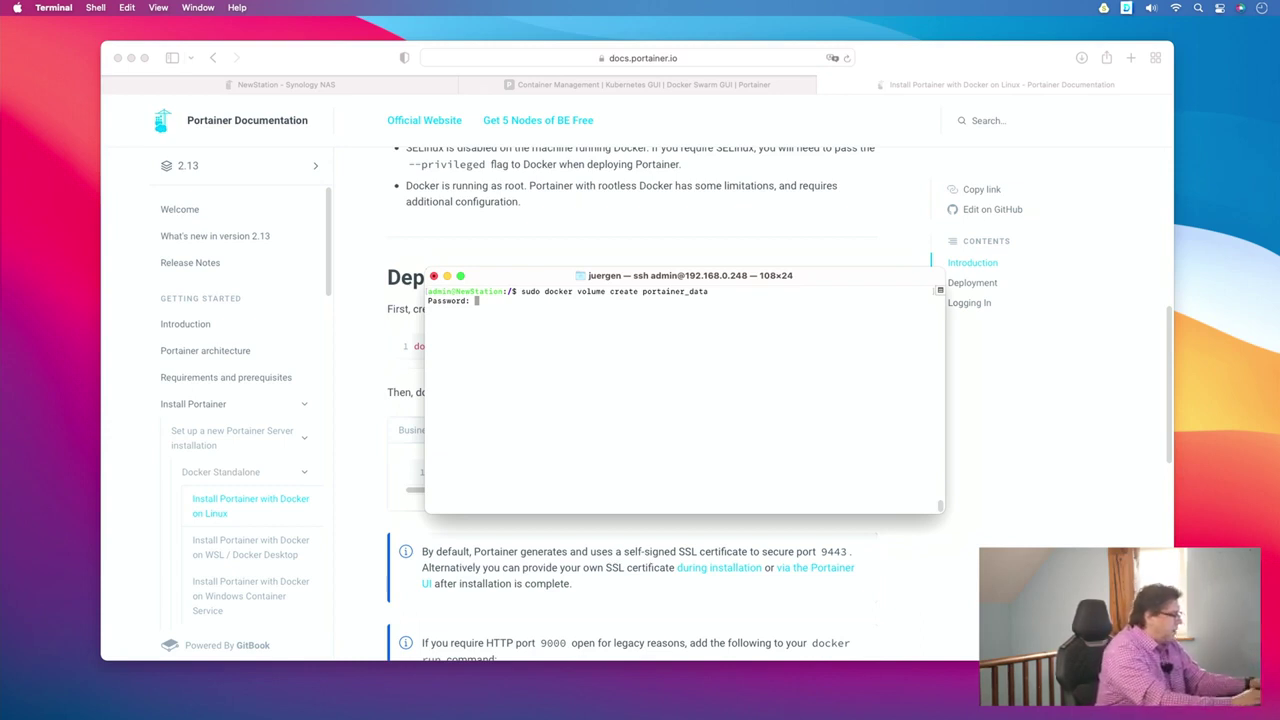
pyautogui.press('Return')
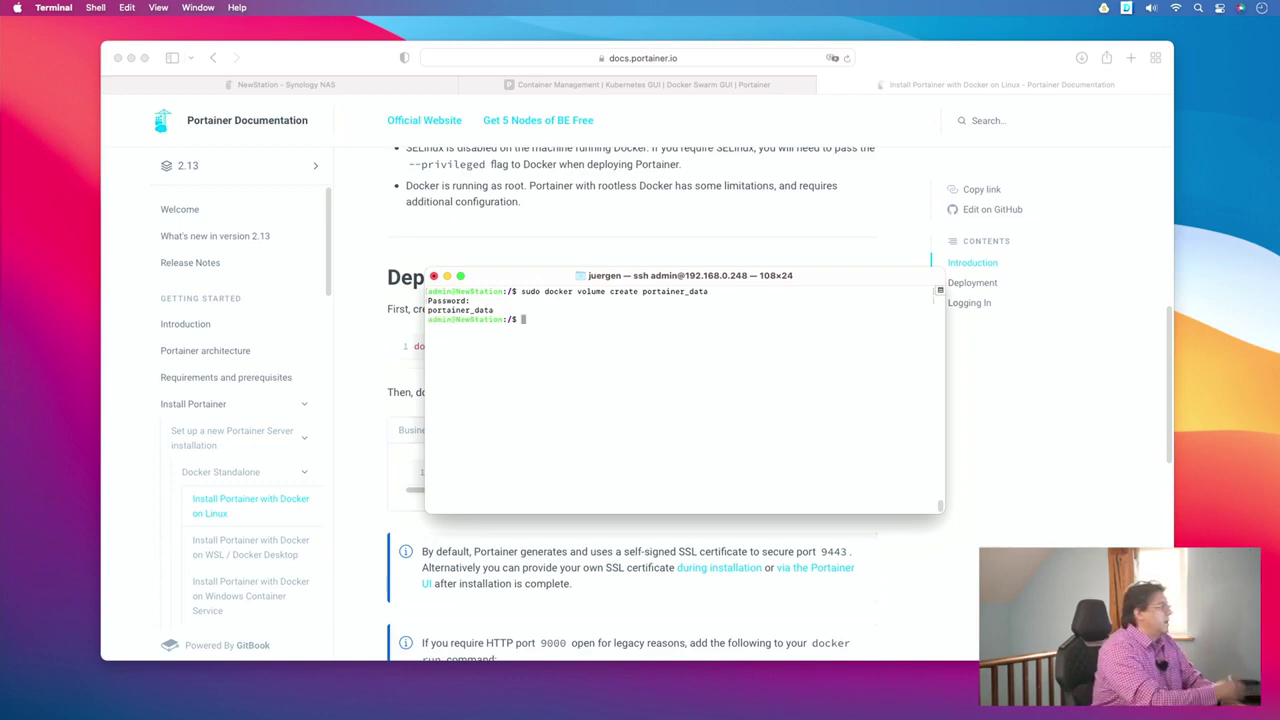
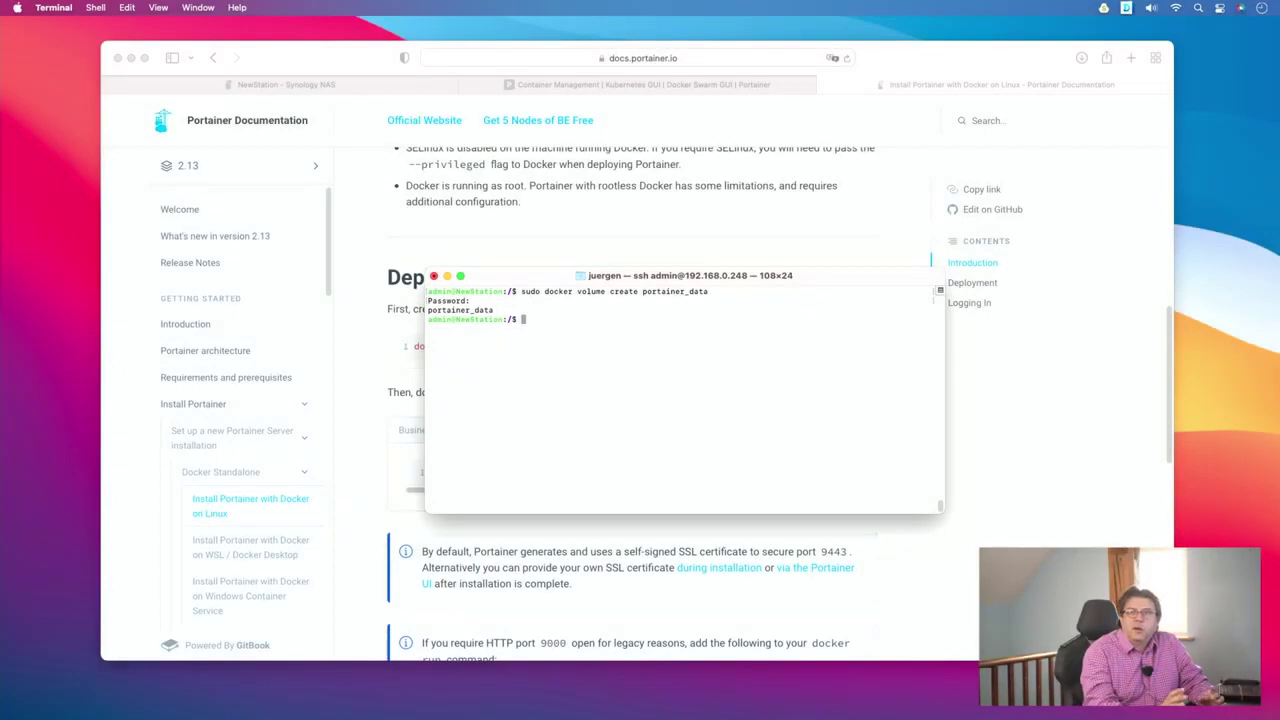
# - Return to the guide in Safari, look at the Business Edition command, and copy the Community Edition docker run command
pyautogui.click(1070, 378)
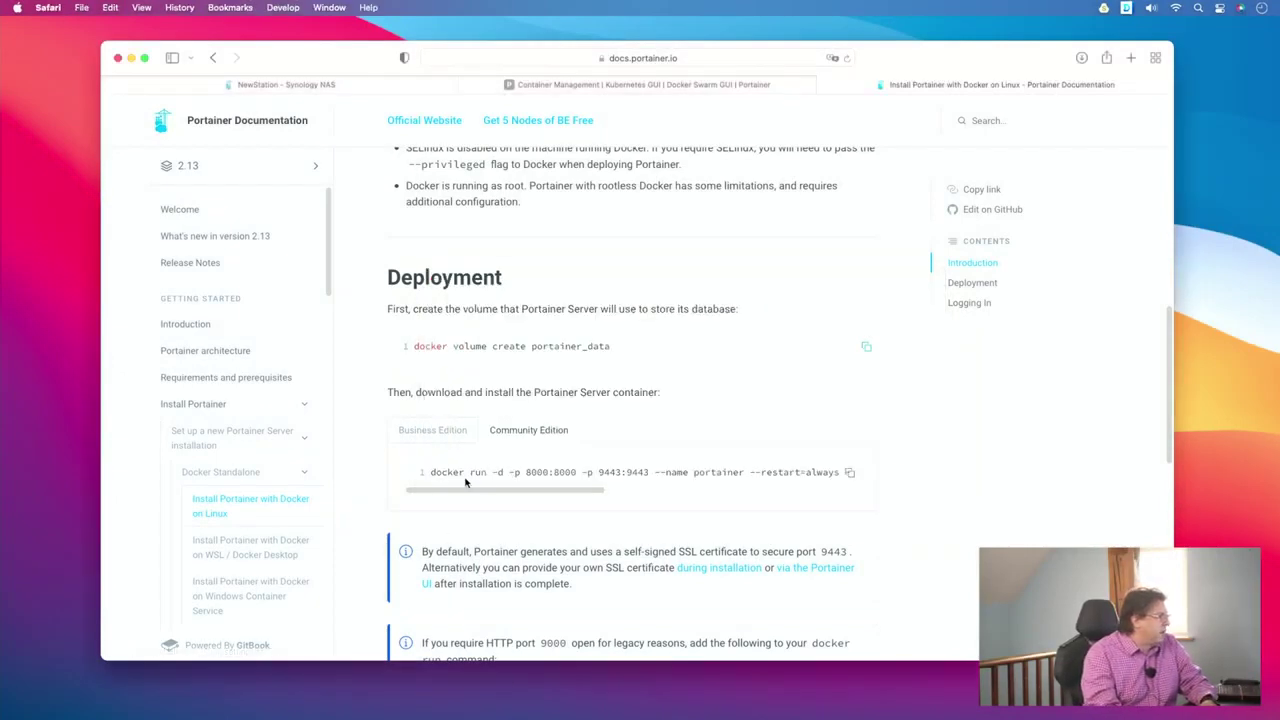
pyautogui.click(431, 430)
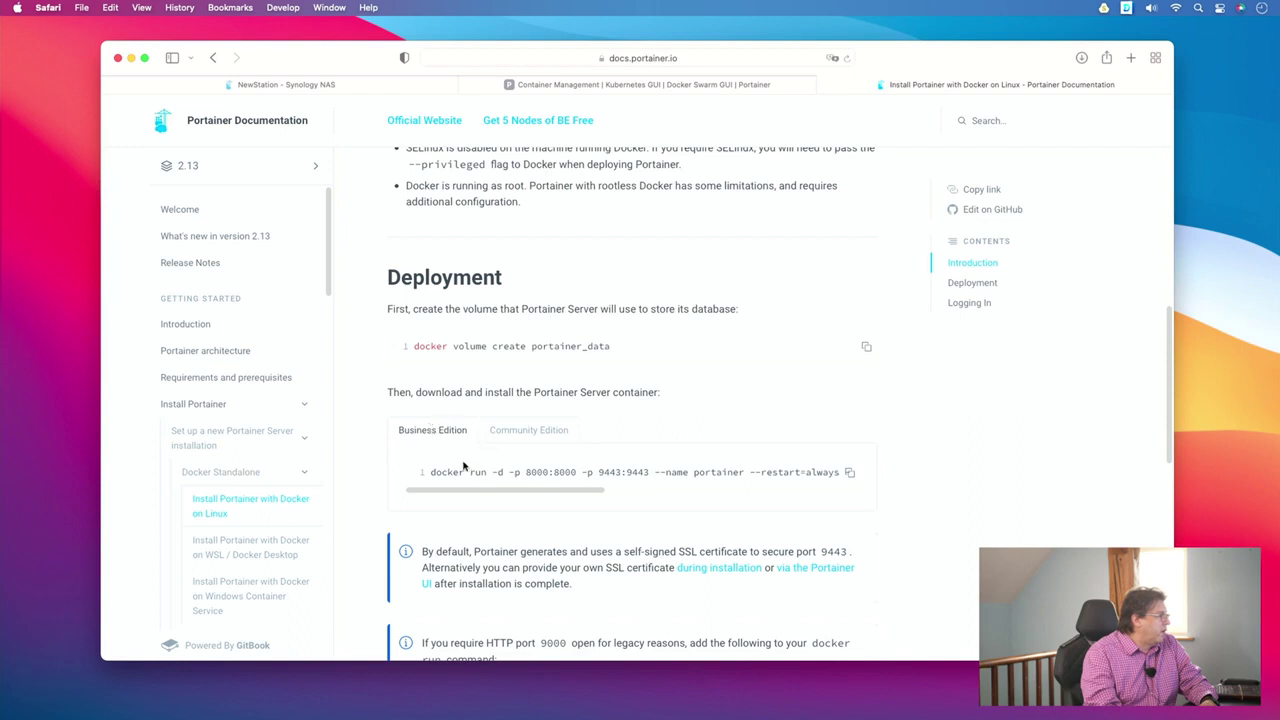
pyautogui.click(520, 430)
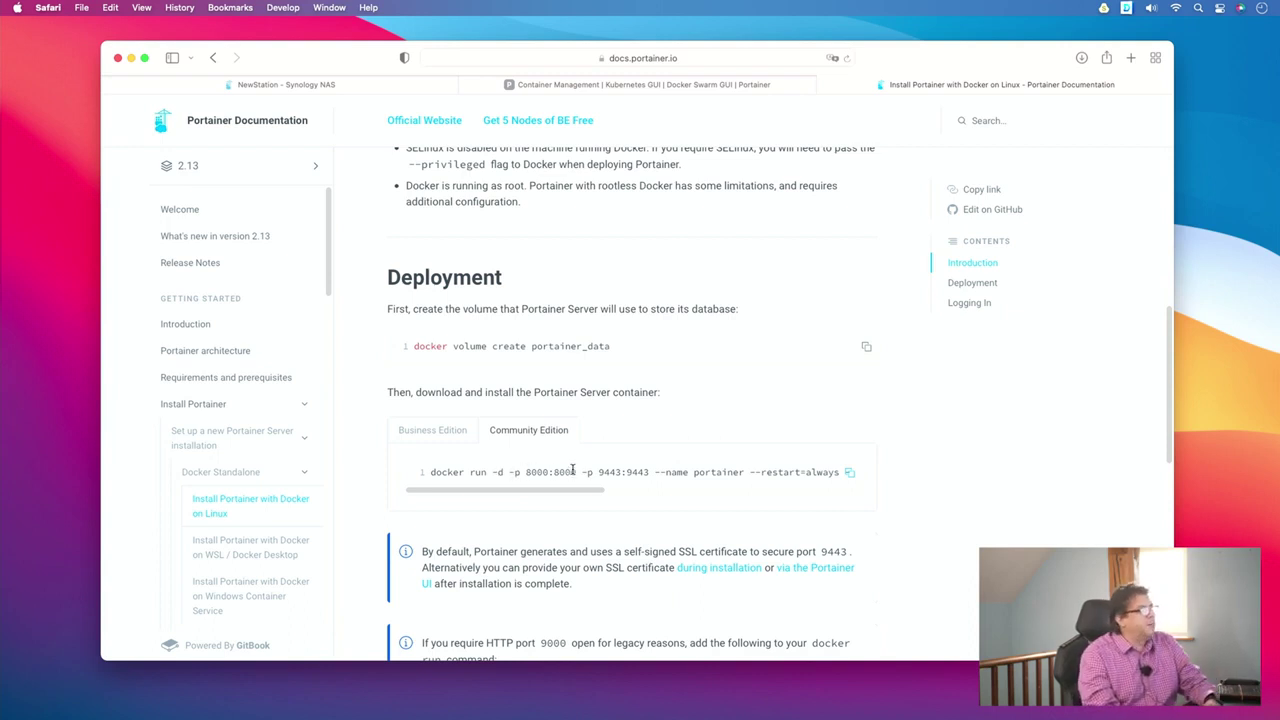
# - In Terminal, use sudo to run portainer/portainer-ce:latest as portainer, with ports 8000:8000 and 9443:9443, restart always, and docker.sock and portainer_data:/data mounted
pyautogui.moveTo(706, 695)
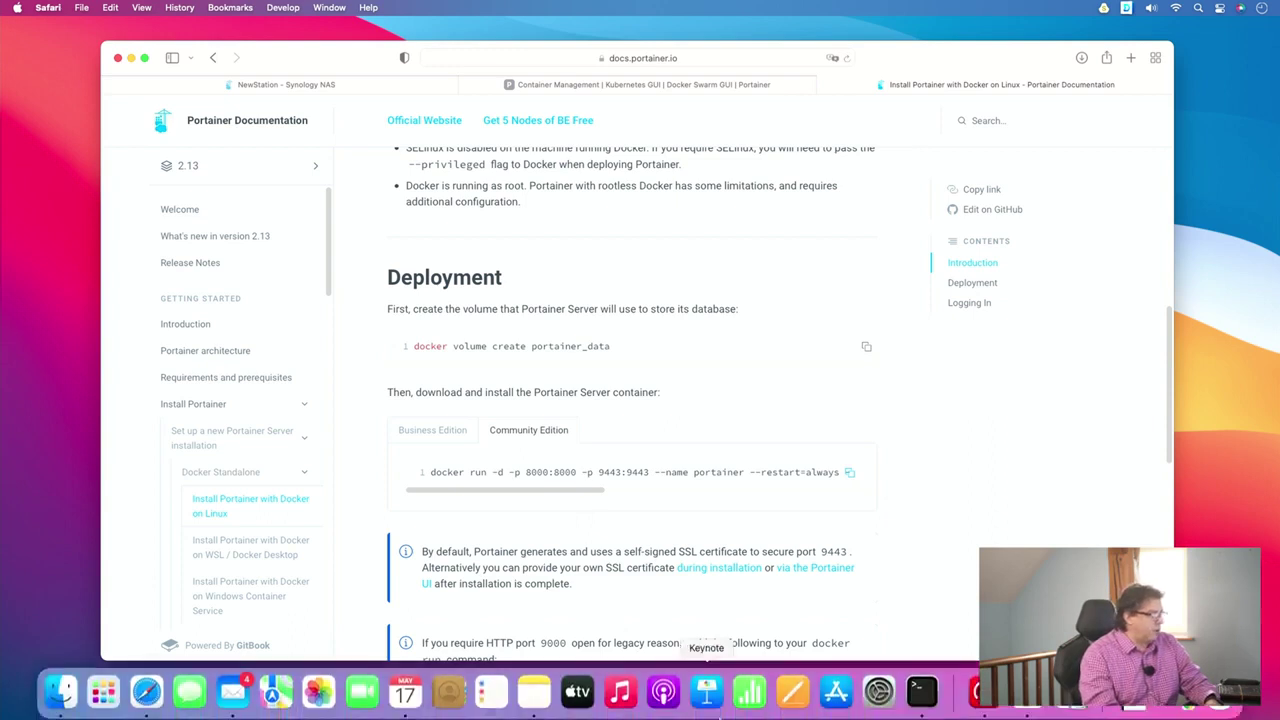
pyautogui.click(922, 690)
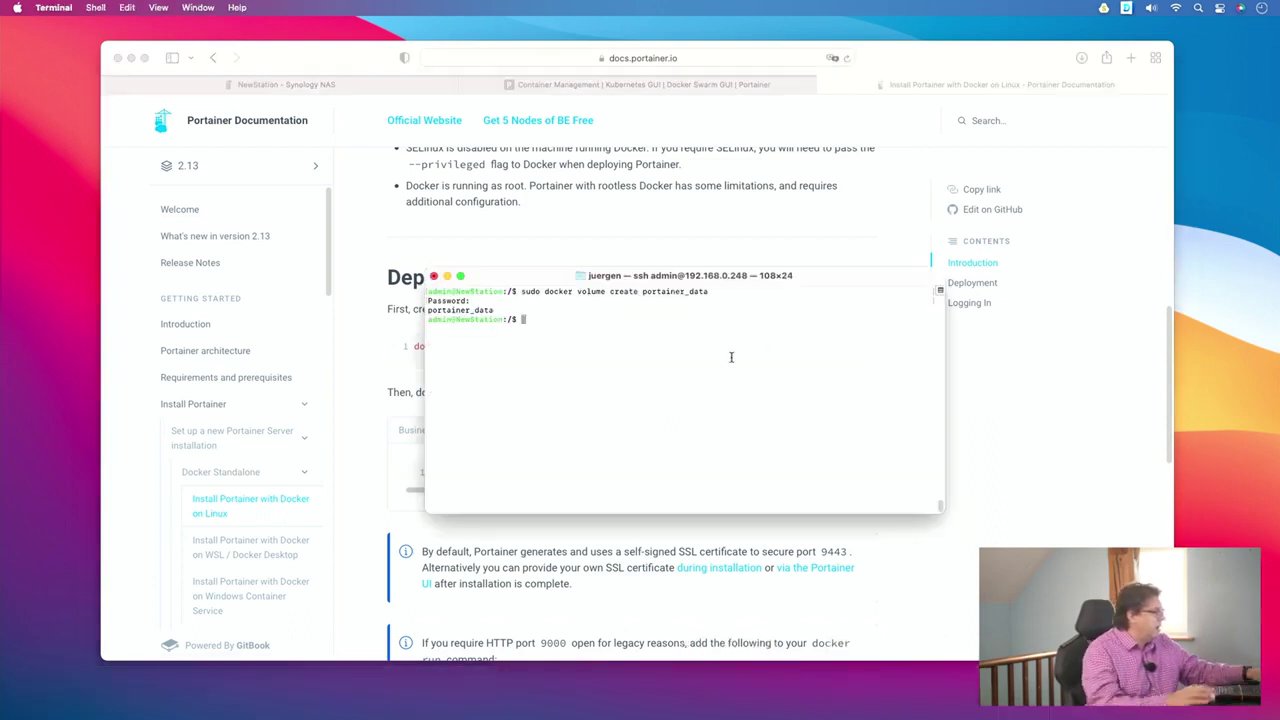
pyautogui.write('sudo')
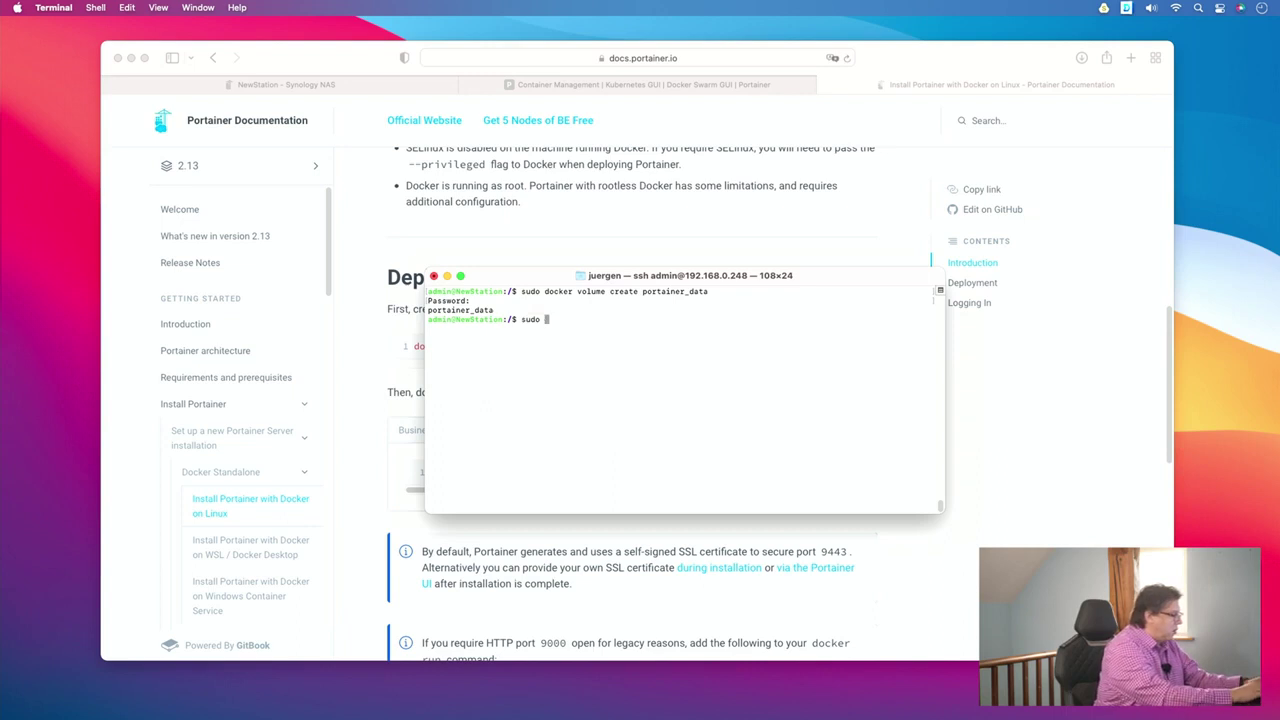
pyautogui.write('docker run -d -p 8000:8000 -p 9443:9443 --name portainer --restart=always -v /var/run/docker.sock:/var/run/docker.sock -v portainer_data:/data portainer/portainer-ce:latest')
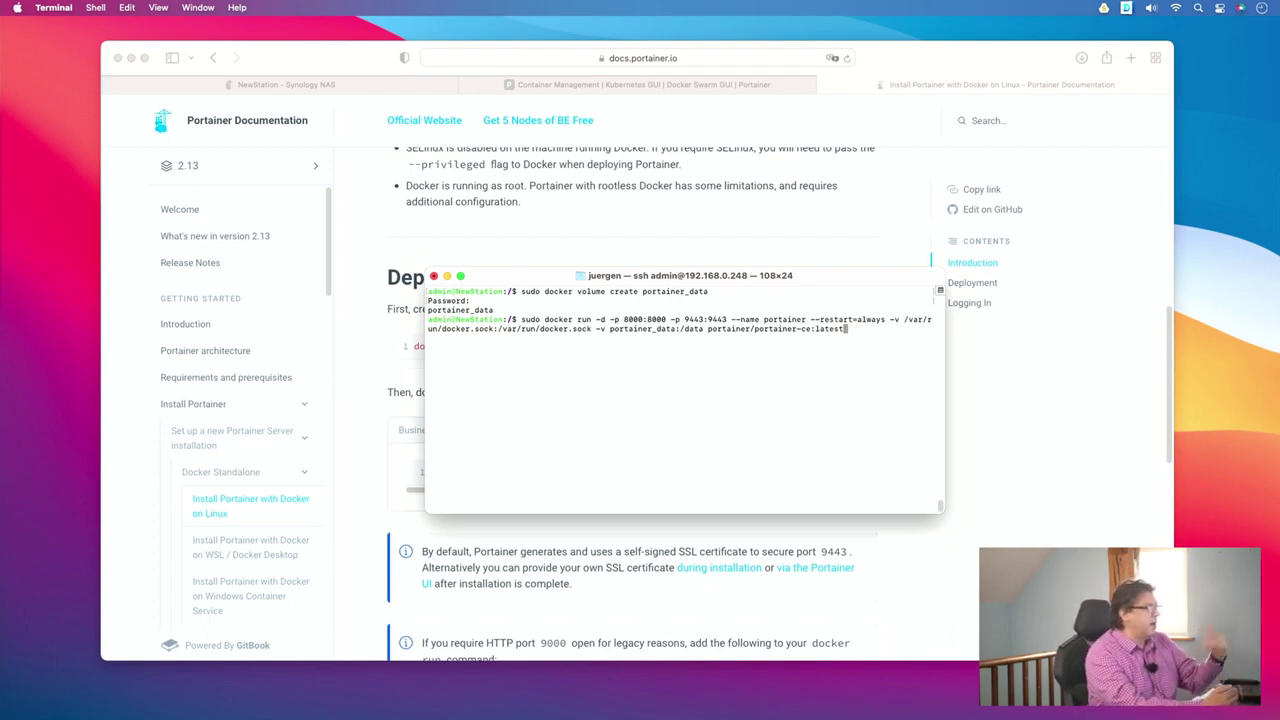
pyautogui.press('Return')
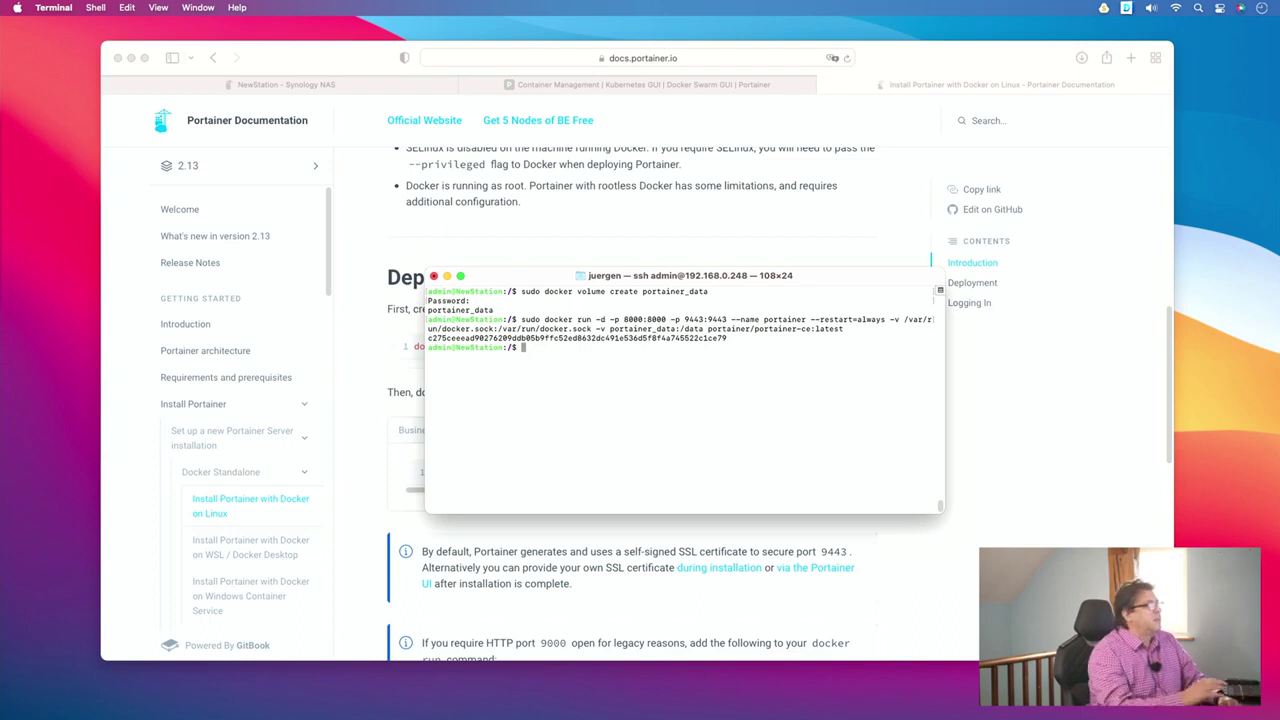
# - Switch back to the NAS desktop in Safari and check the portainer container's status in Docker's container list
pyautogui.click(343, 79)
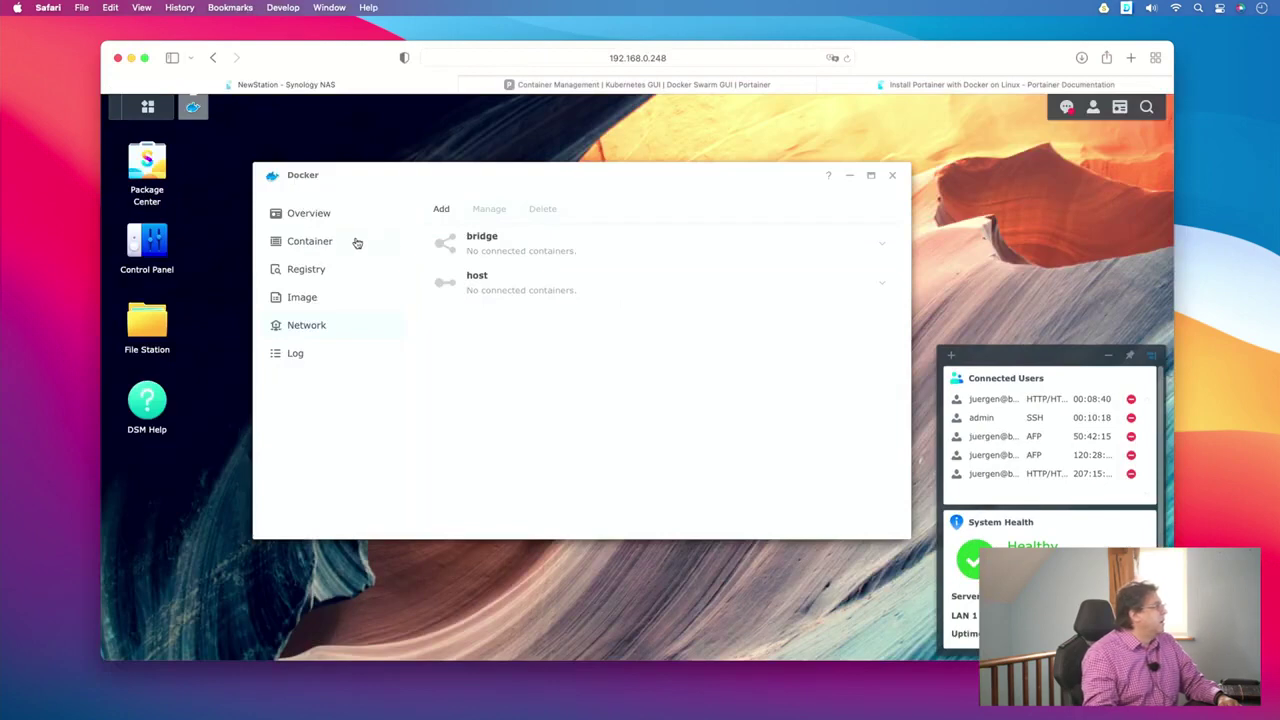
pyautogui.click(307, 245)
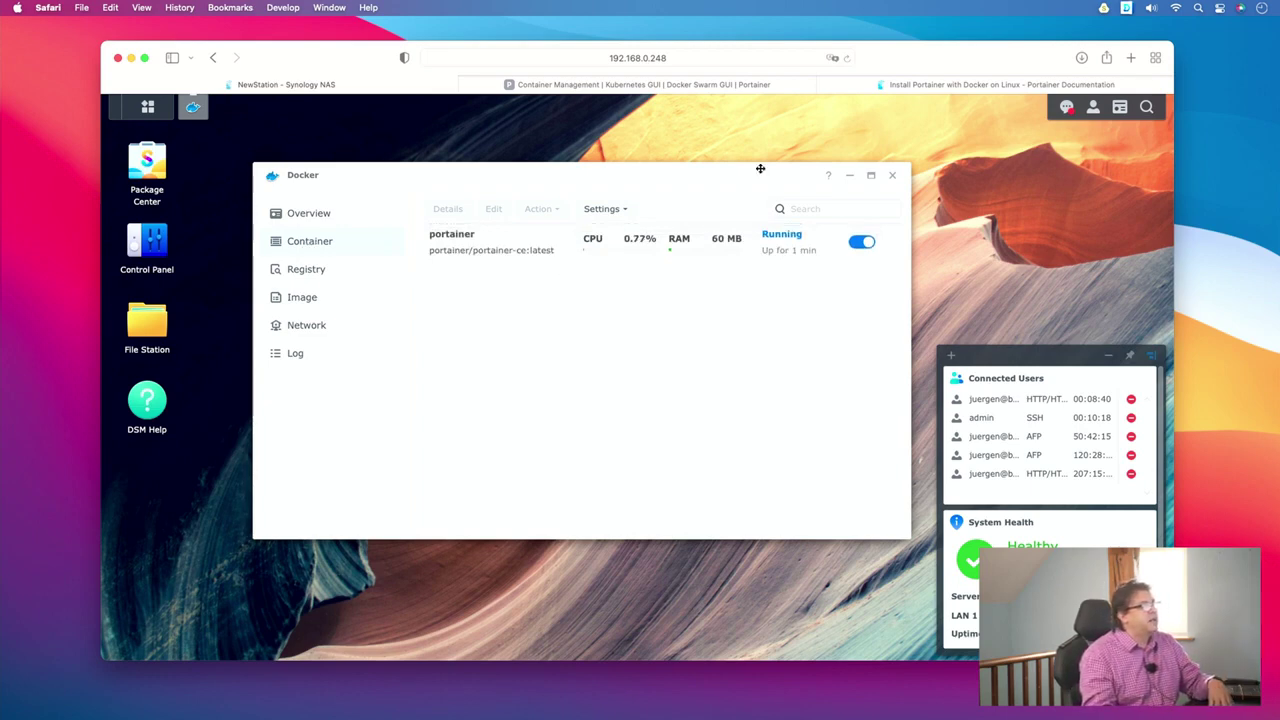
pyautogui.click(1131, 57)
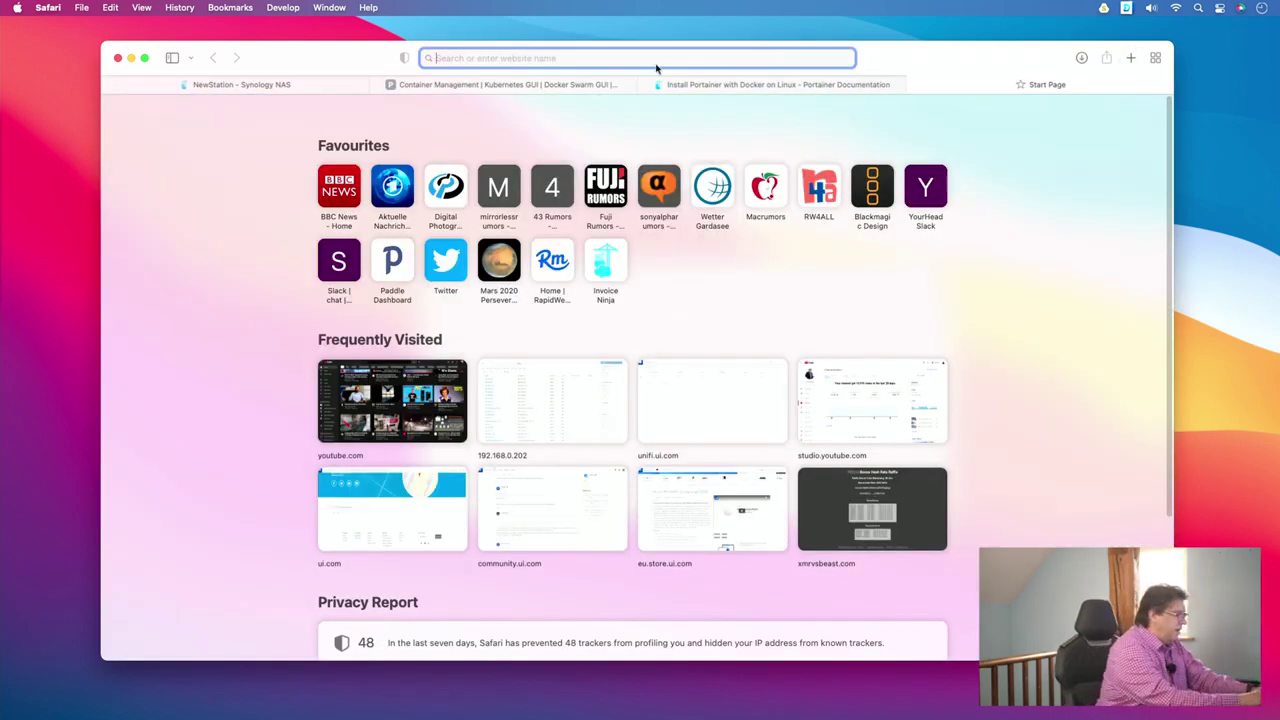
pyautogui.write('https:')
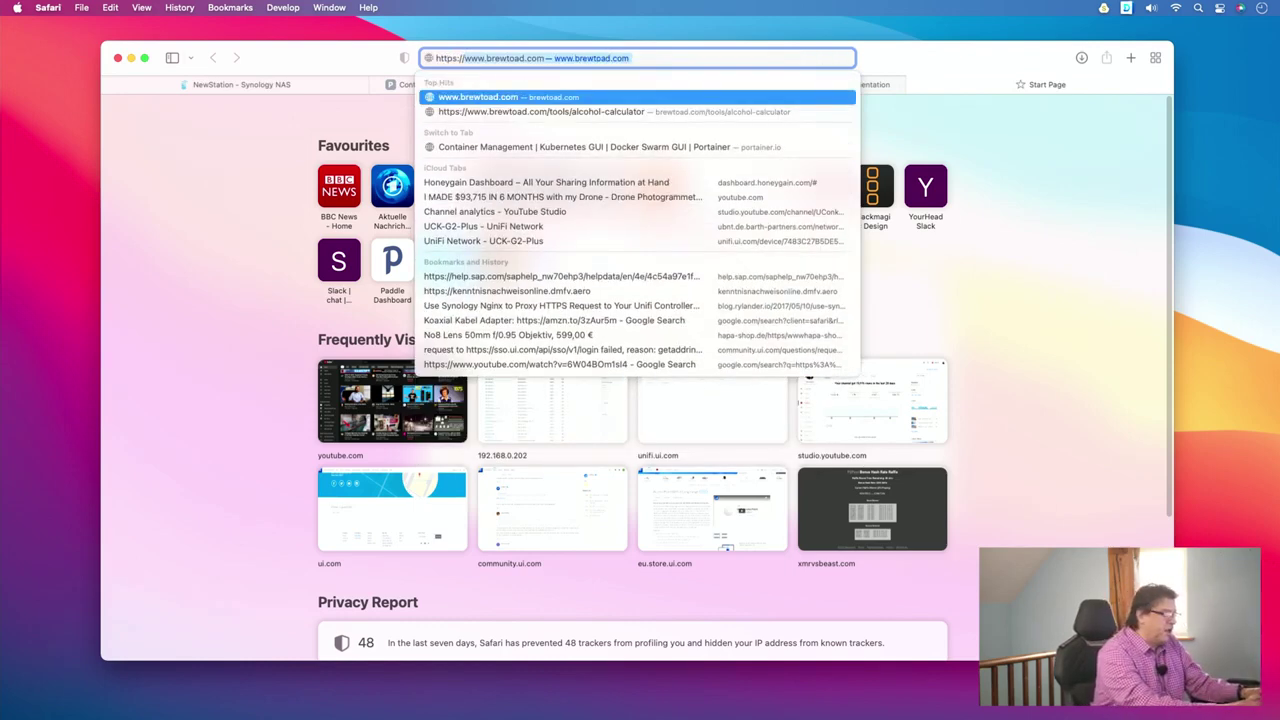
pyautogui.write('1')
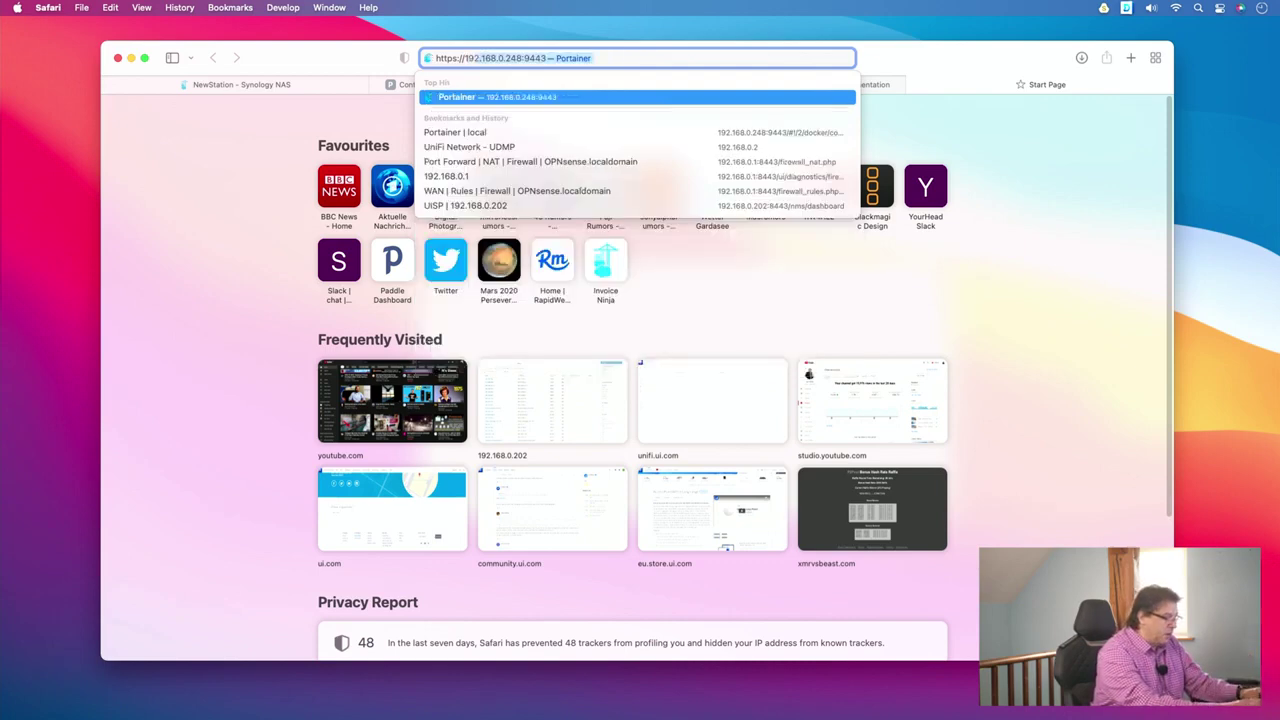
pyautogui.write('9')
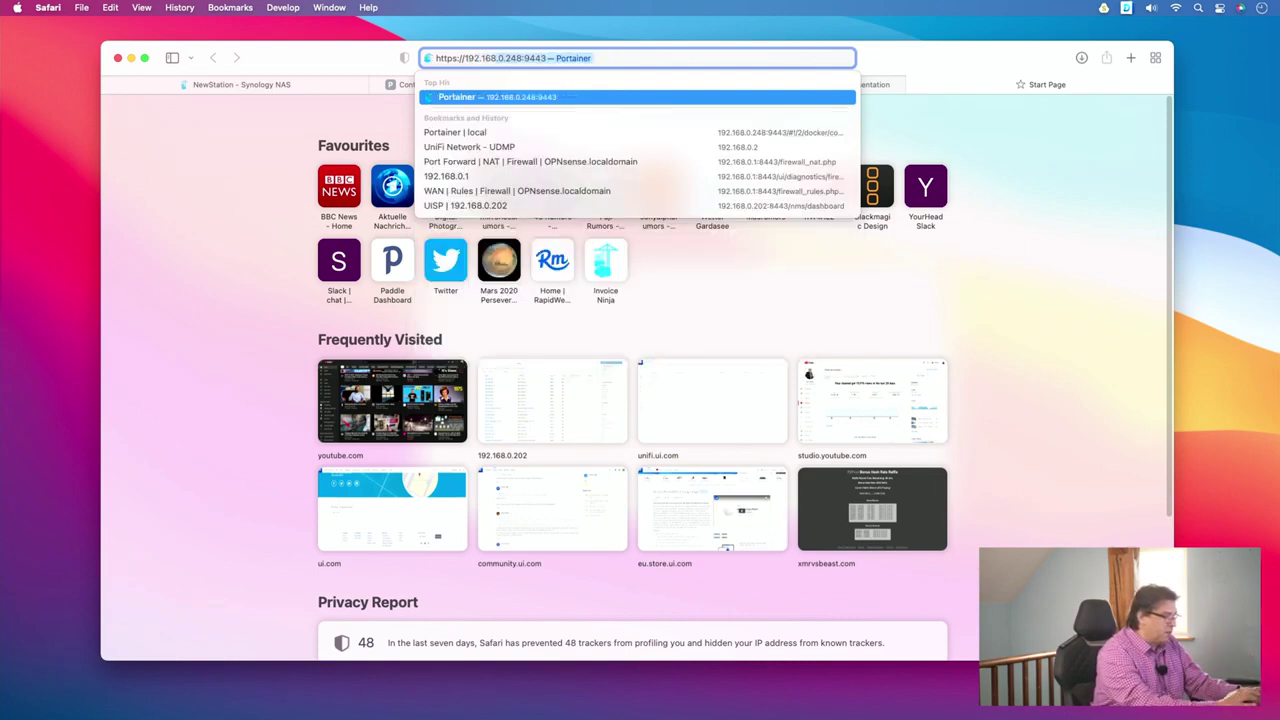
pyautogui.write('2.168.0.')
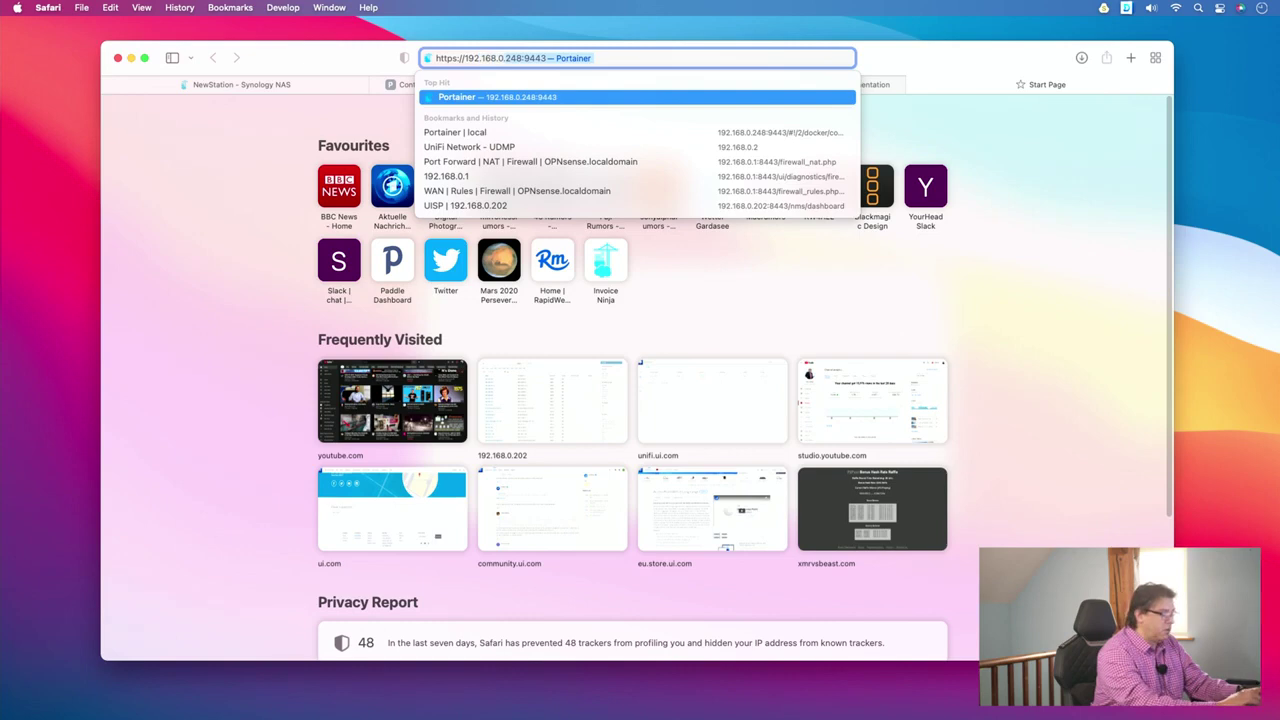
pyautogui.write('248')
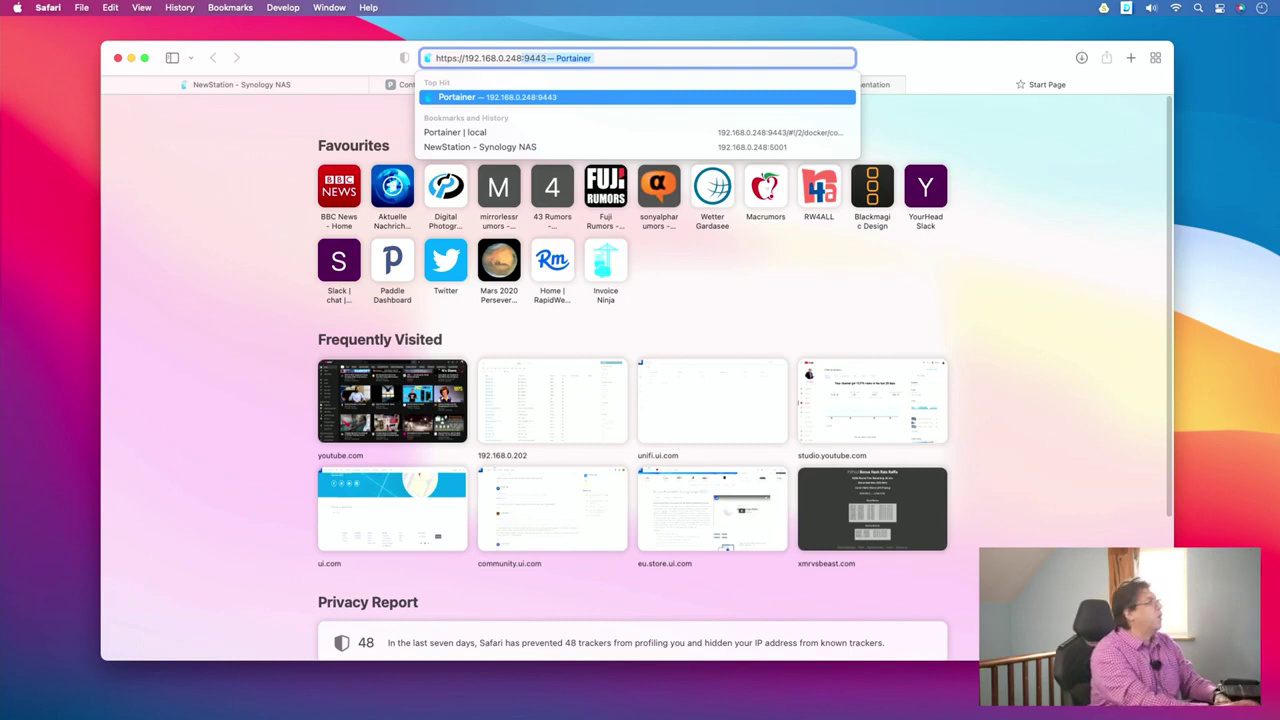
pyautogui.press('Return')
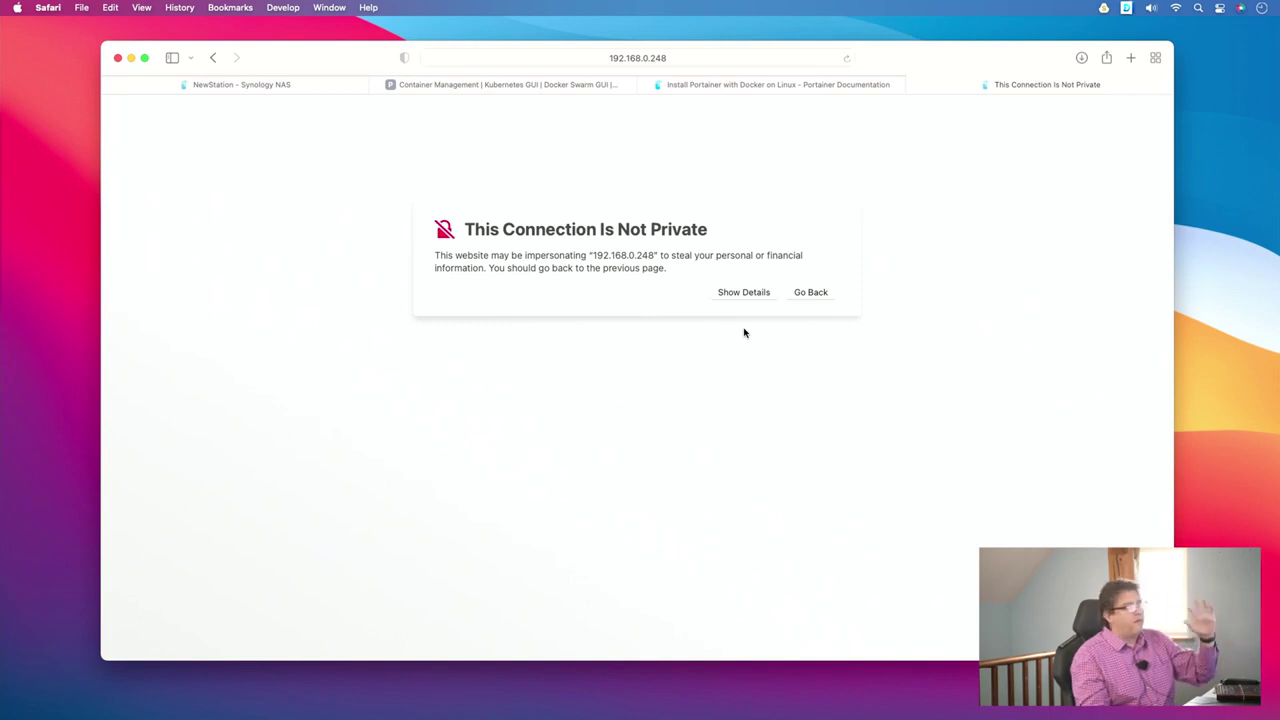
# - Show the details of the non-private connection warning and allow the visit to 192.168.0.248 despite the invalid certificate
pyautogui.click(743, 292)
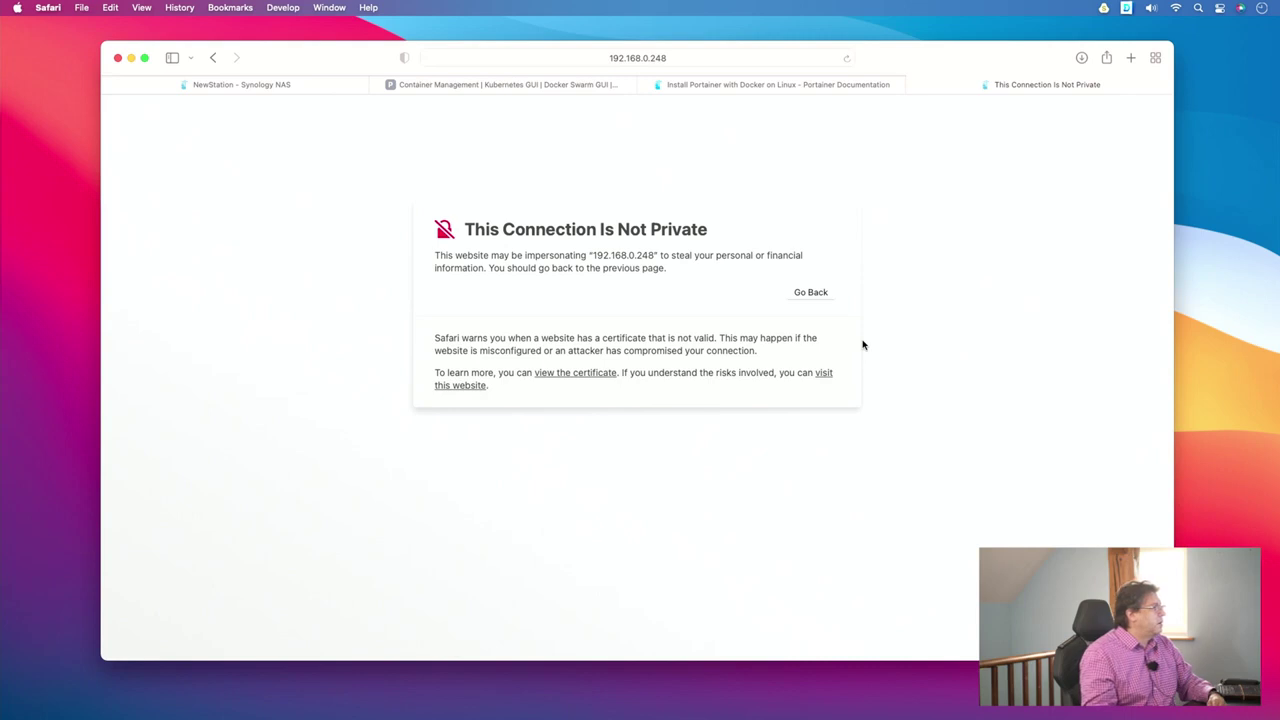
pyautogui.click(822, 374)
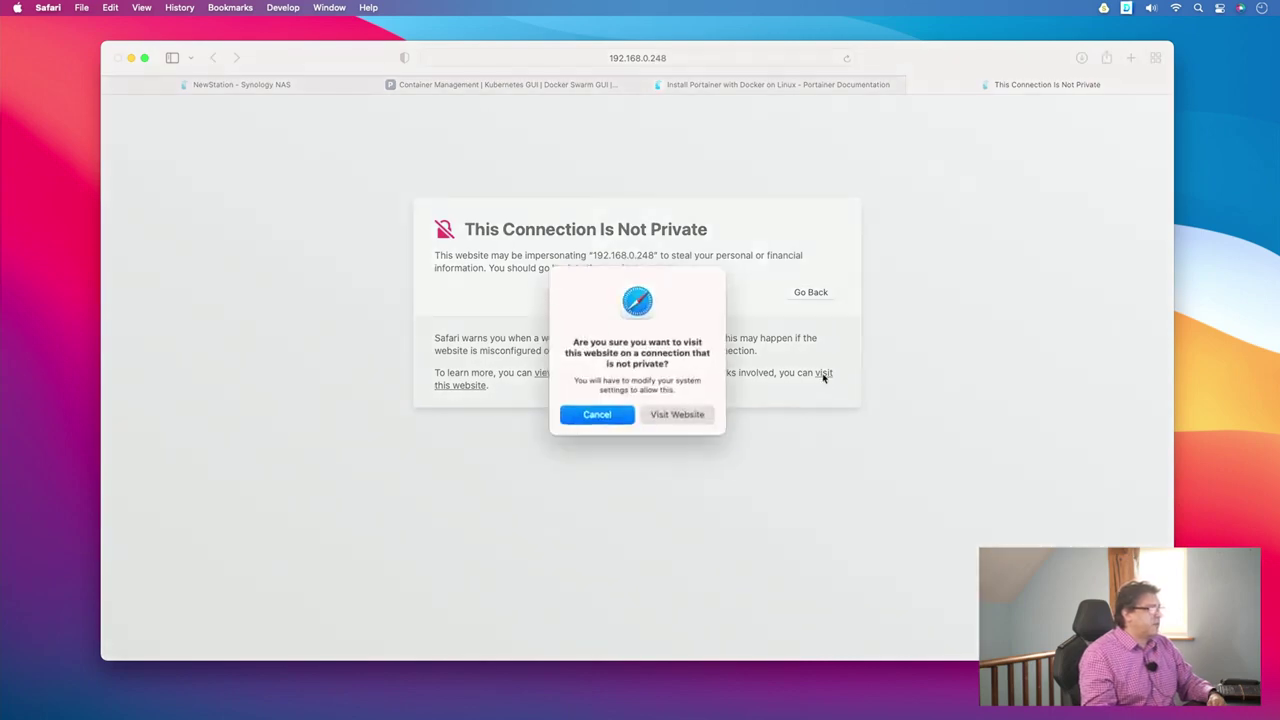
pyautogui.click(681, 414)
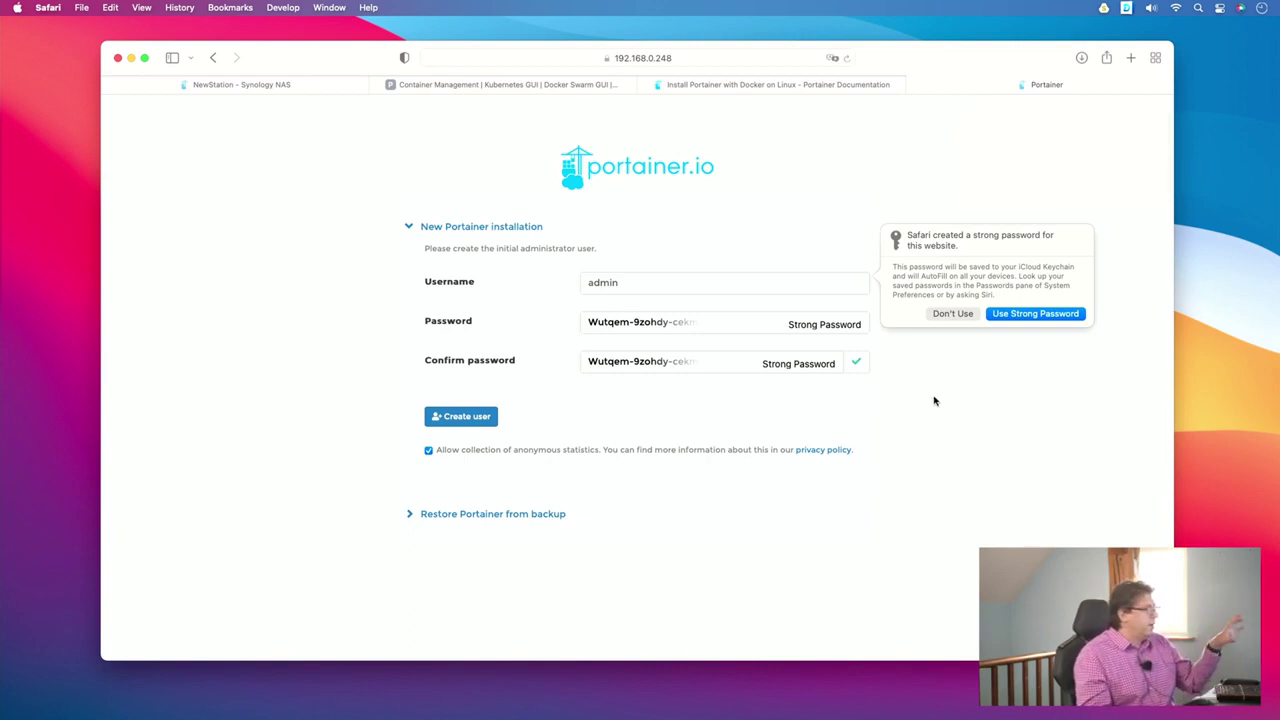
# - Decline the suggested strong password and review the length and character requirements for the administrator password
pyautogui.click(951, 314)
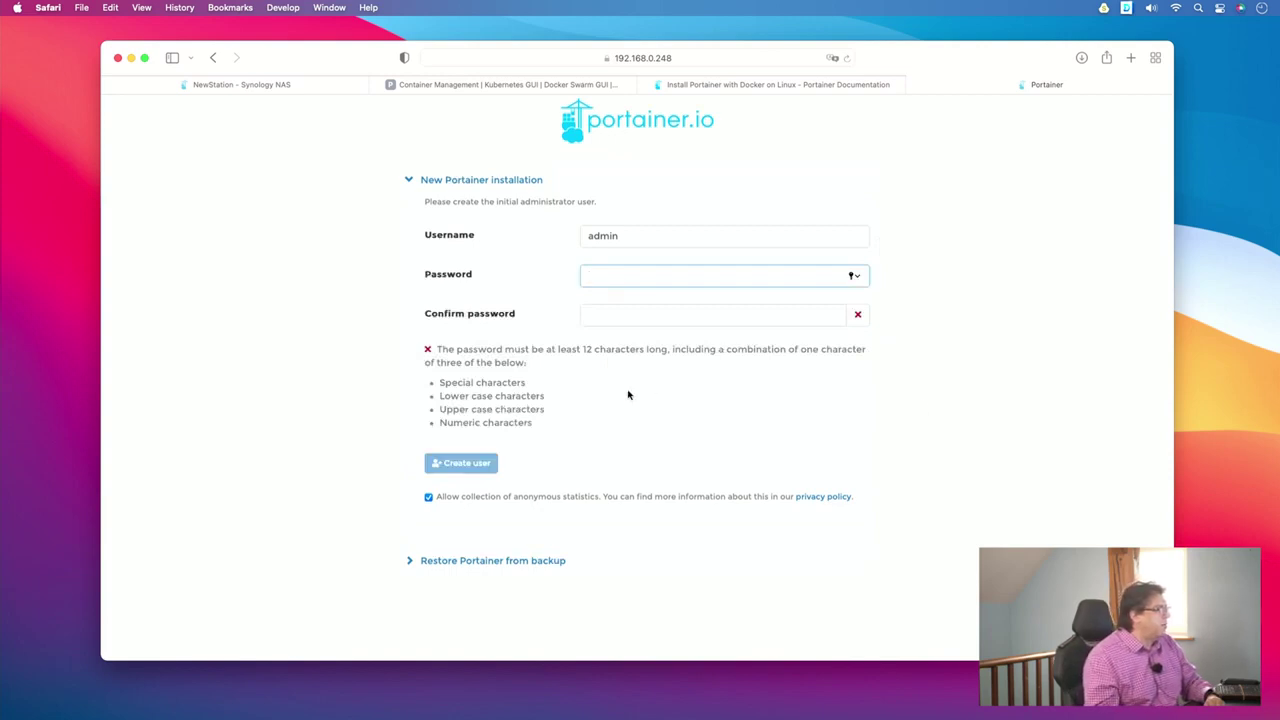
pyautogui.moveTo(536, 349); pyautogui.dragTo(616, 349)
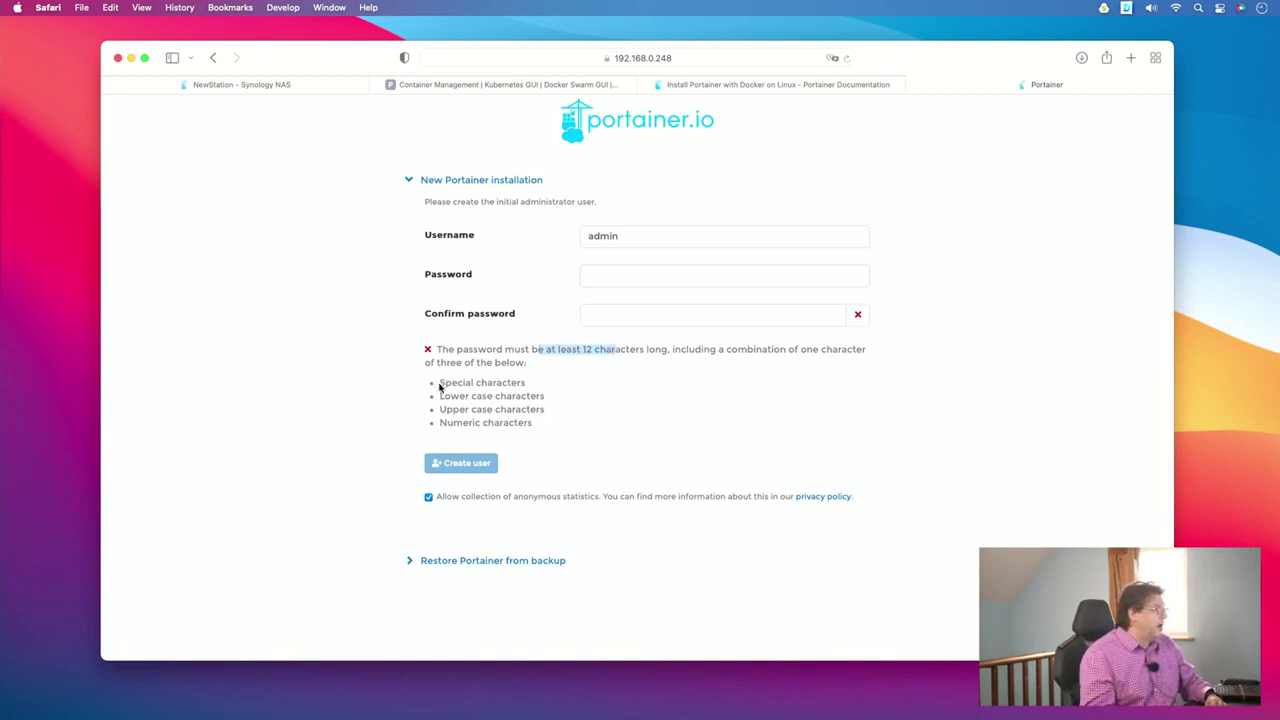
pyautogui.moveTo(437, 386); pyautogui.dragTo(547, 421)
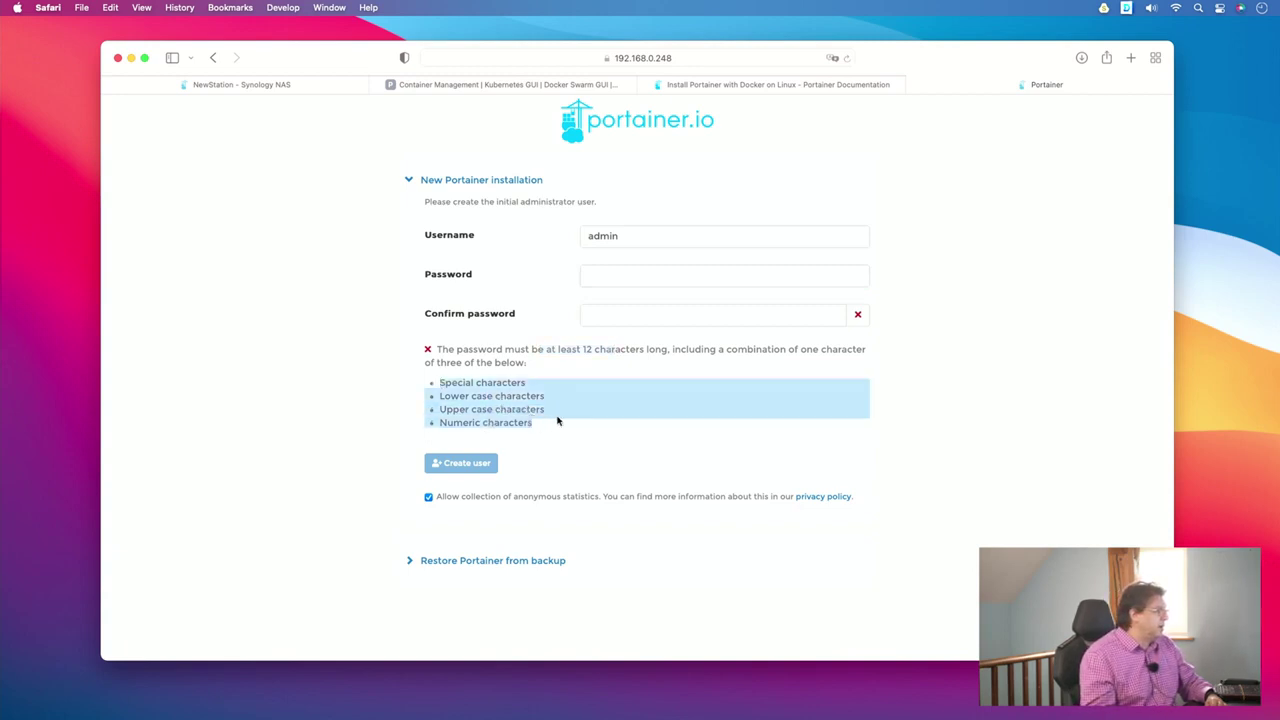
# - Create the initial administrator user admin by entering and confirming the password, with anonymous statistics collection disallowed
pyautogui.click(622, 275)
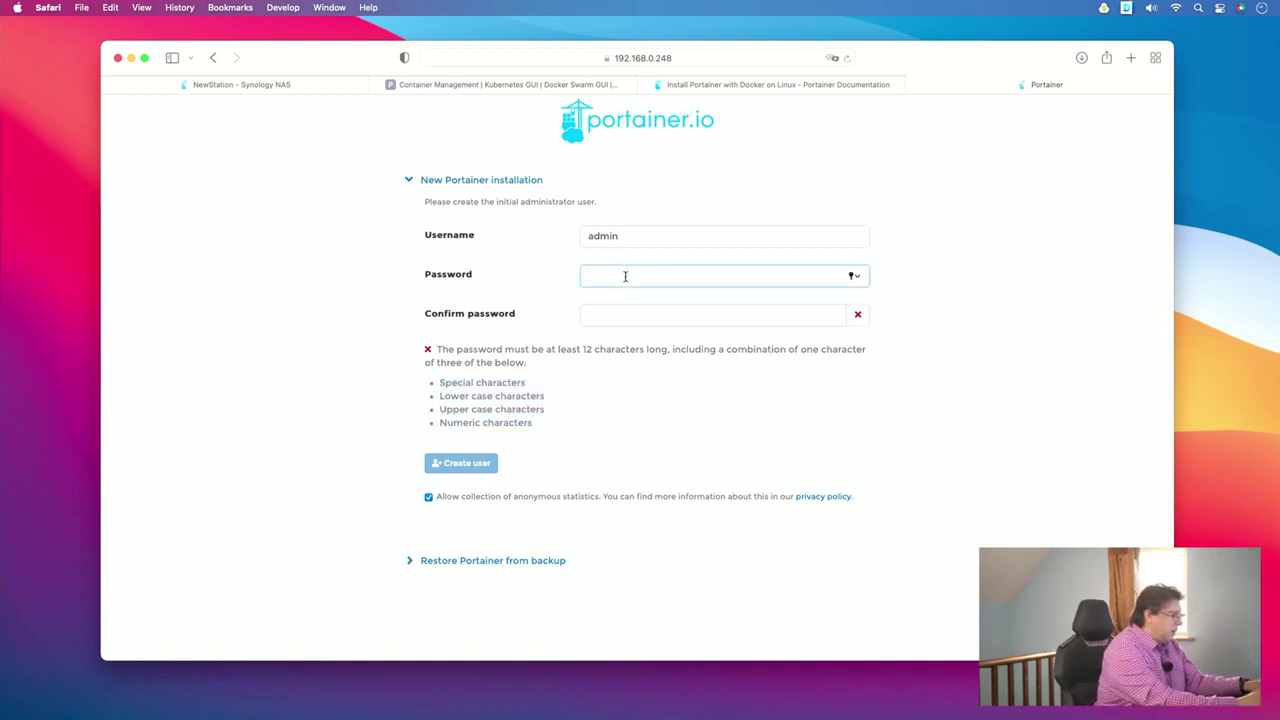
pyautogui.write('••••••••')
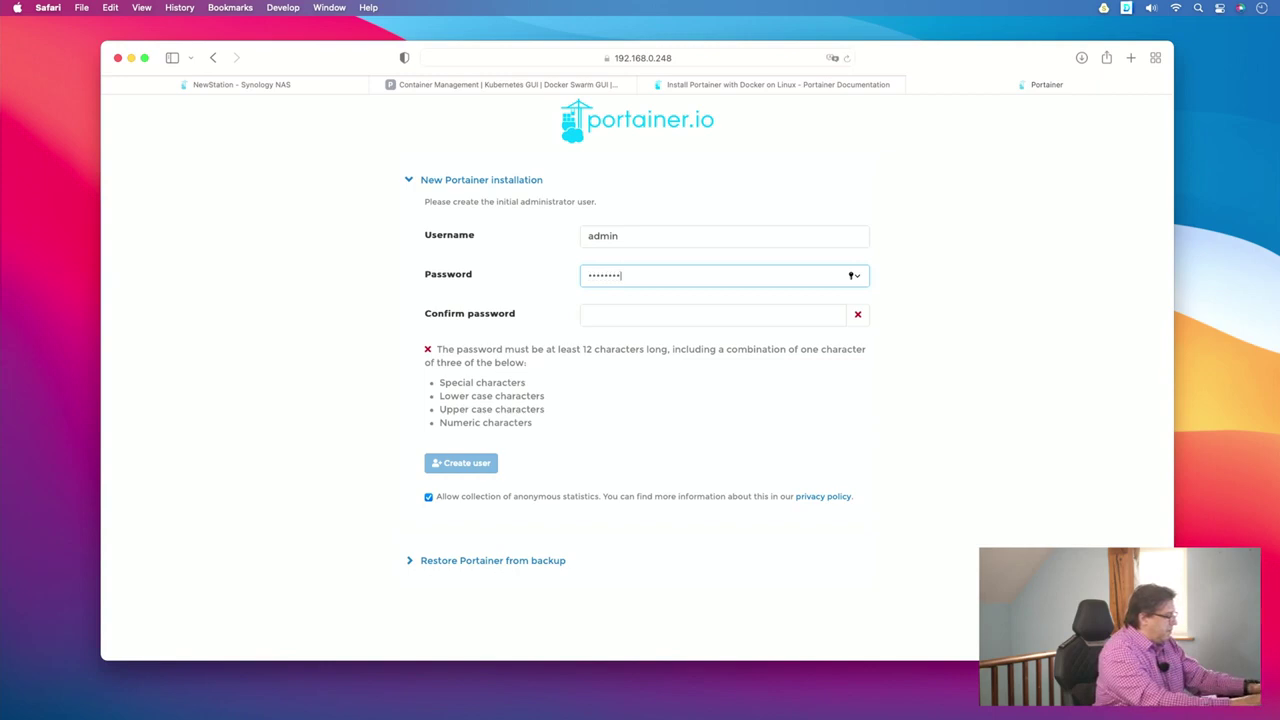
pyautogui.write('••••')
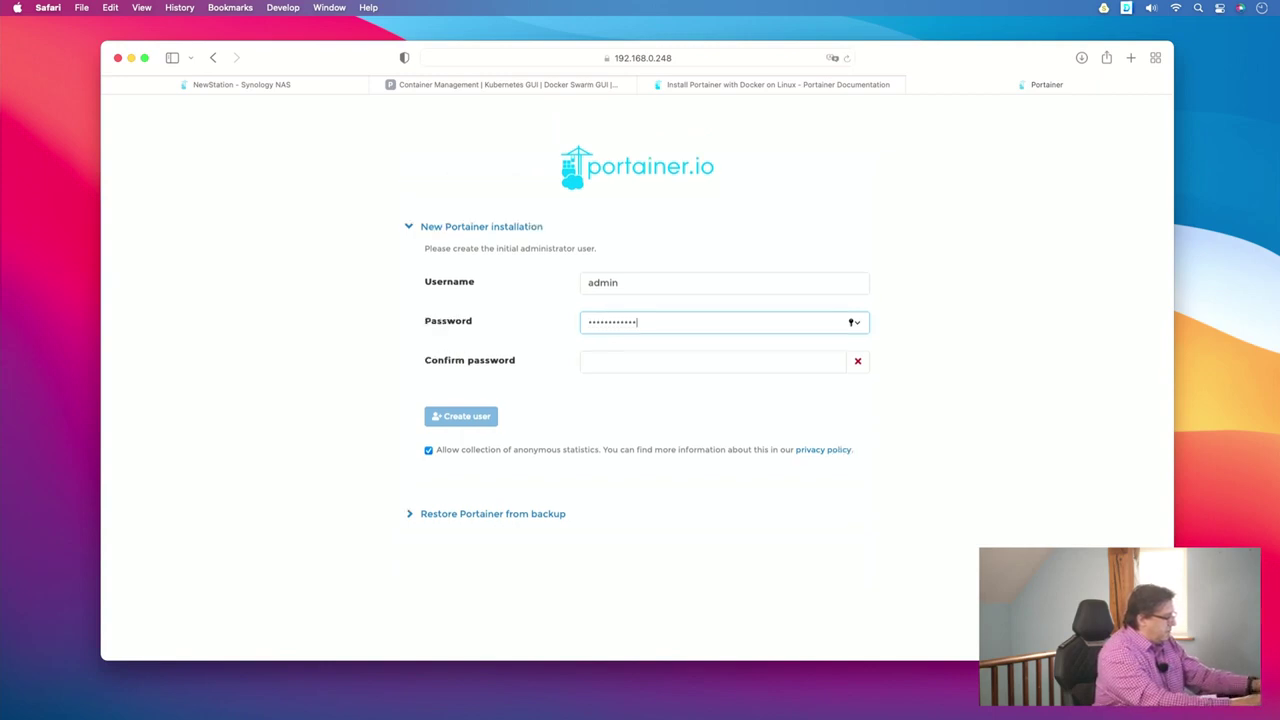
pyautogui.press('Tab')
pyautogui.write('•••••••••')
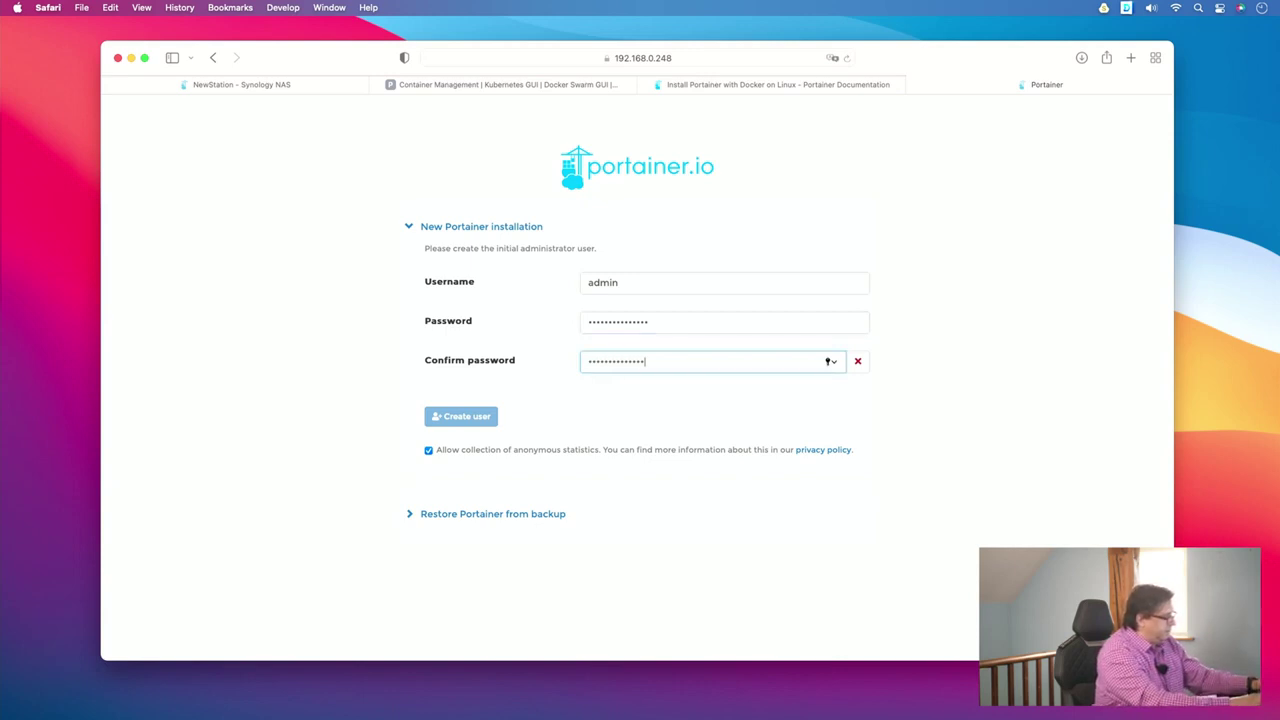
pyautogui.write('•')
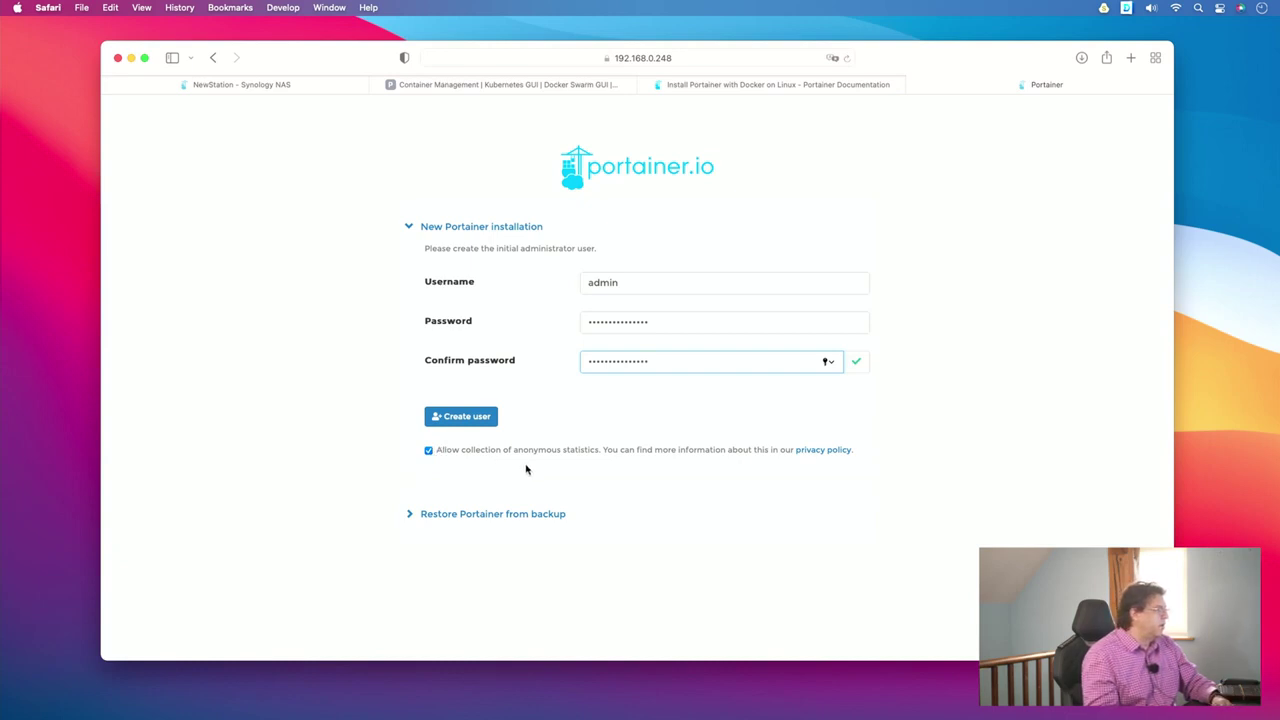
pyautogui.click(429, 451)
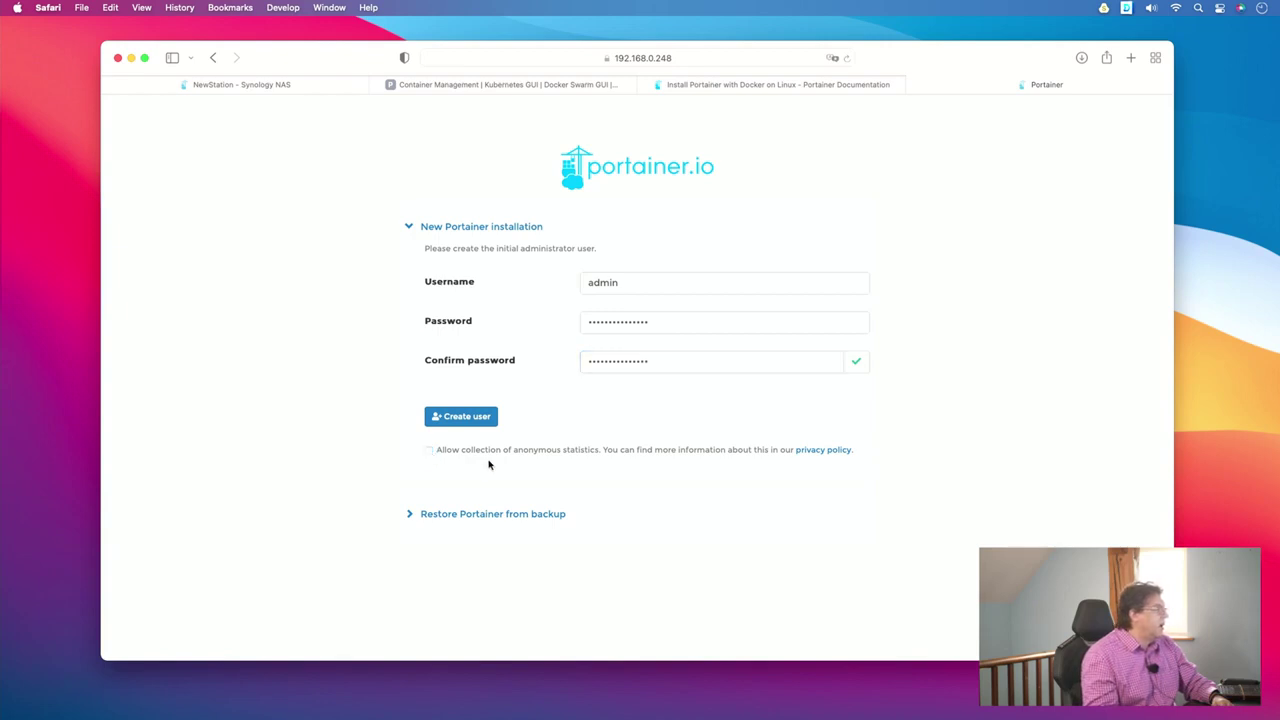
pyautogui.click(460, 418)
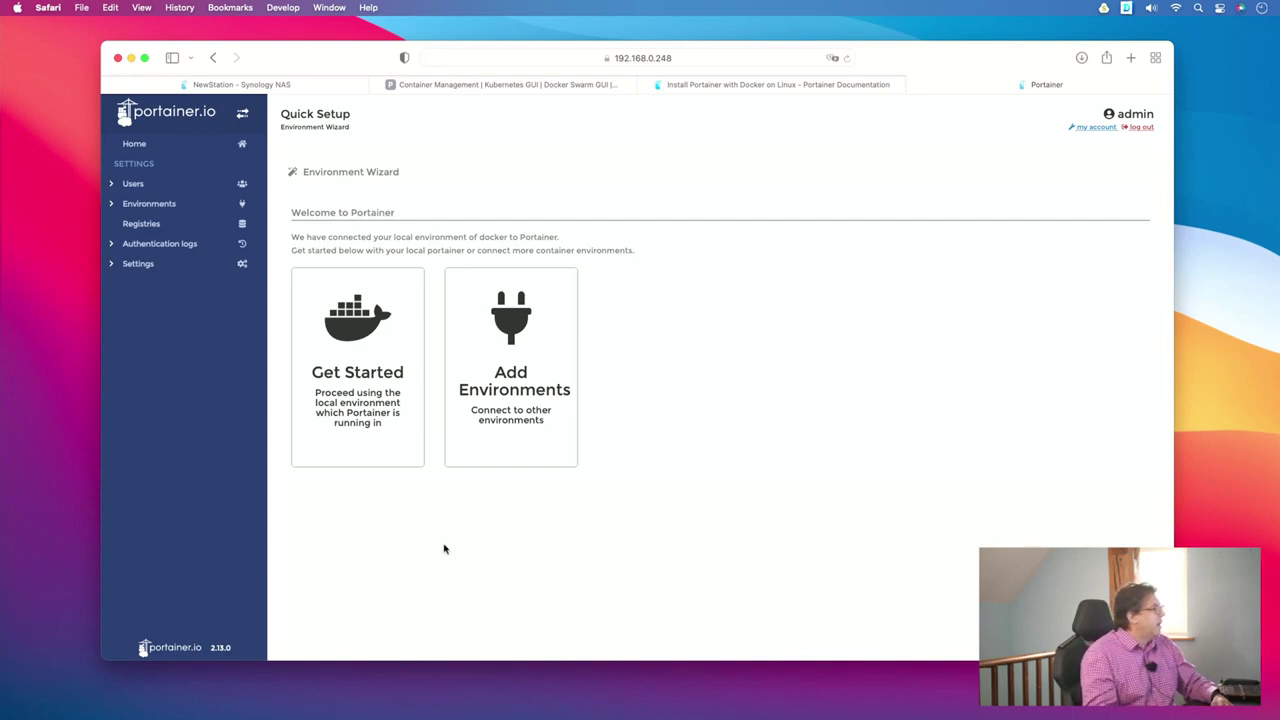
# - Get started with the local Docker environment and open its dashboard
pyautogui.click(358, 409)
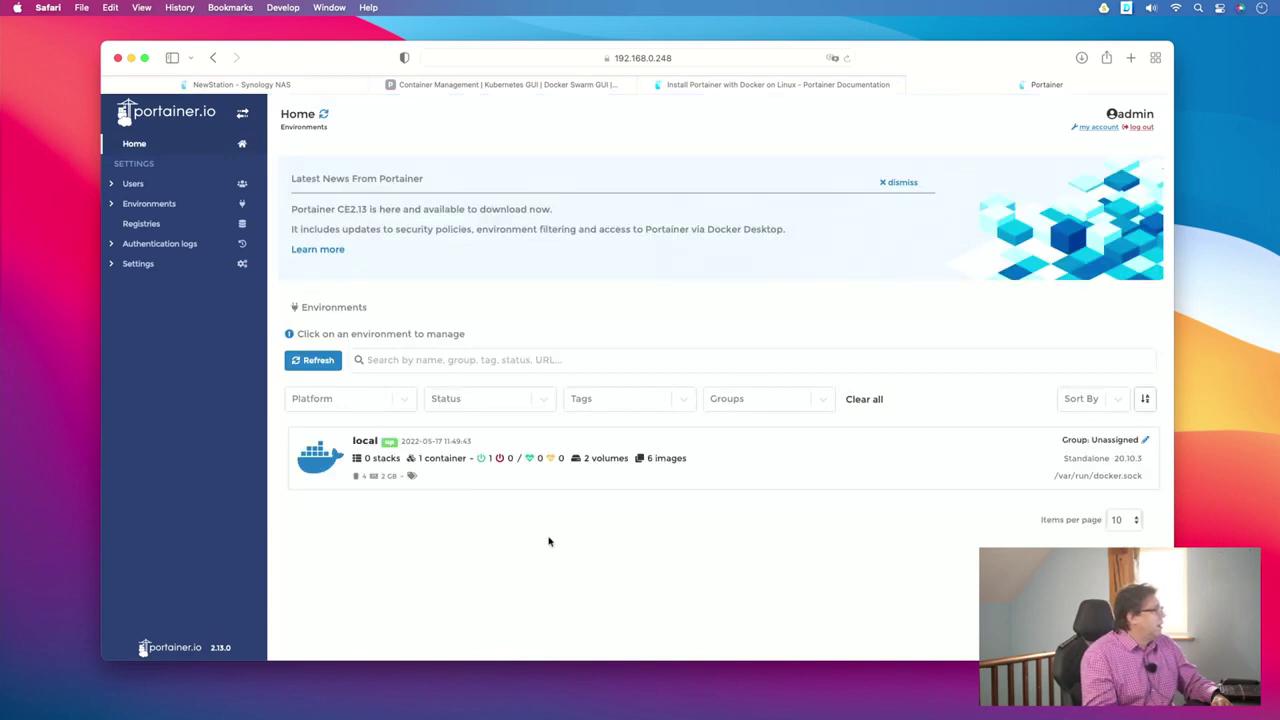
pyautogui.click(794, 456)
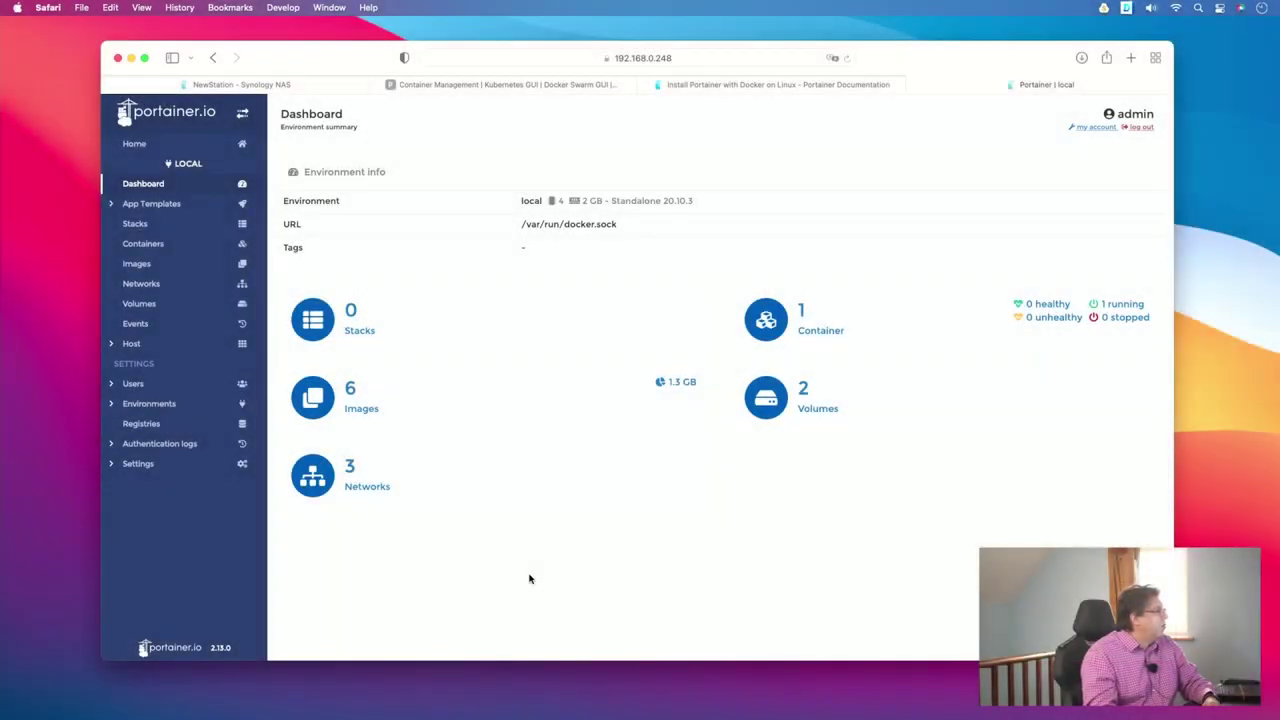
# - Start adding a network in the local environment, named mvl-template and using the macvlan driver
pyautogui.click(367, 489)
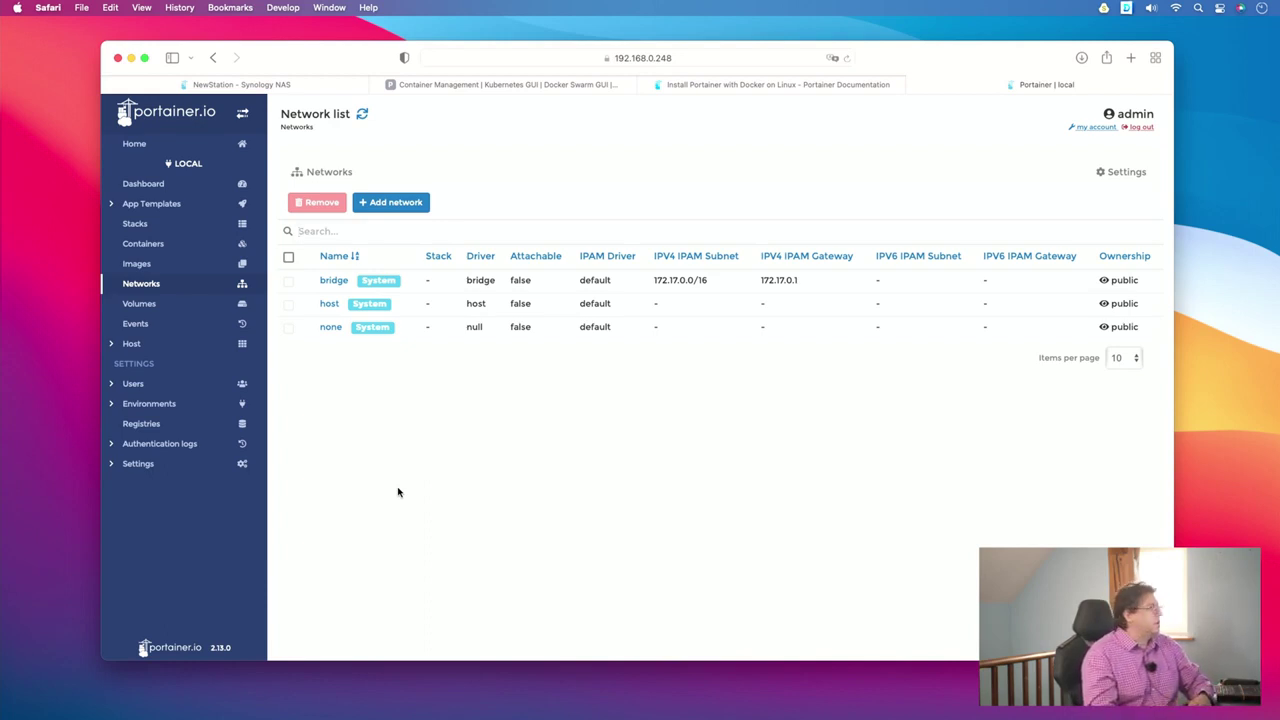
pyautogui.click(387, 205)
pyautogui.click(458, 179)
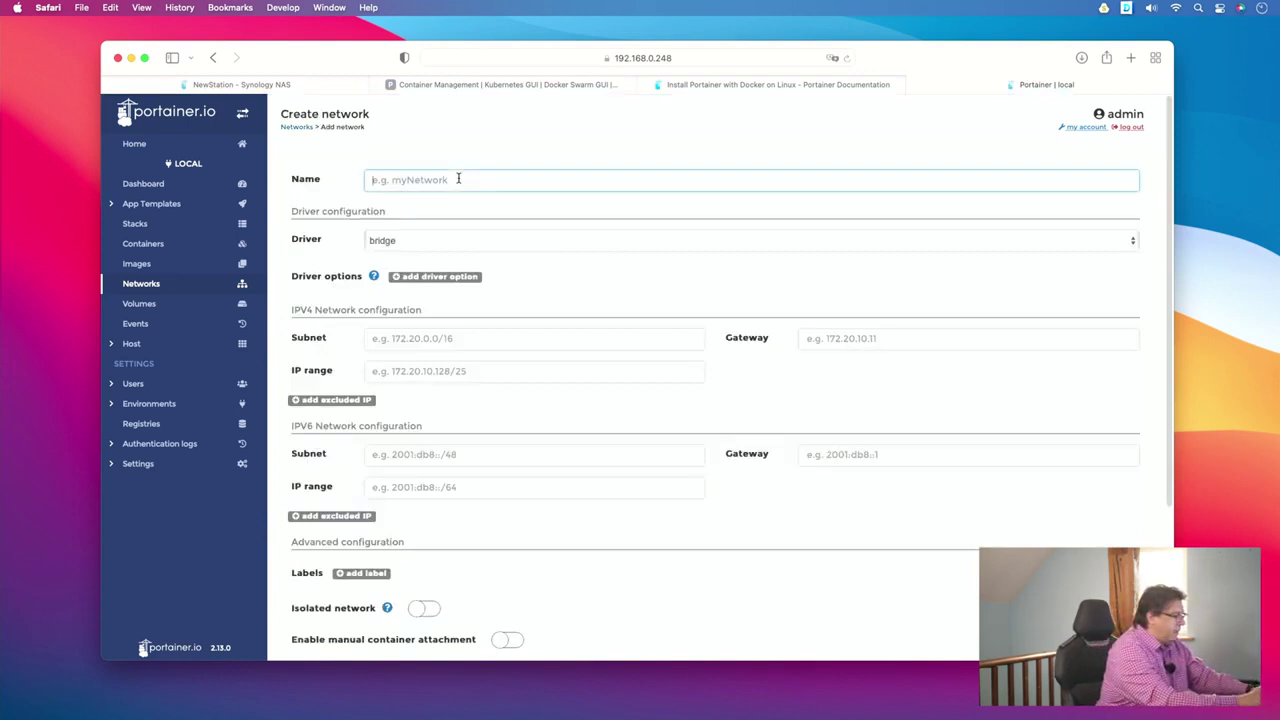
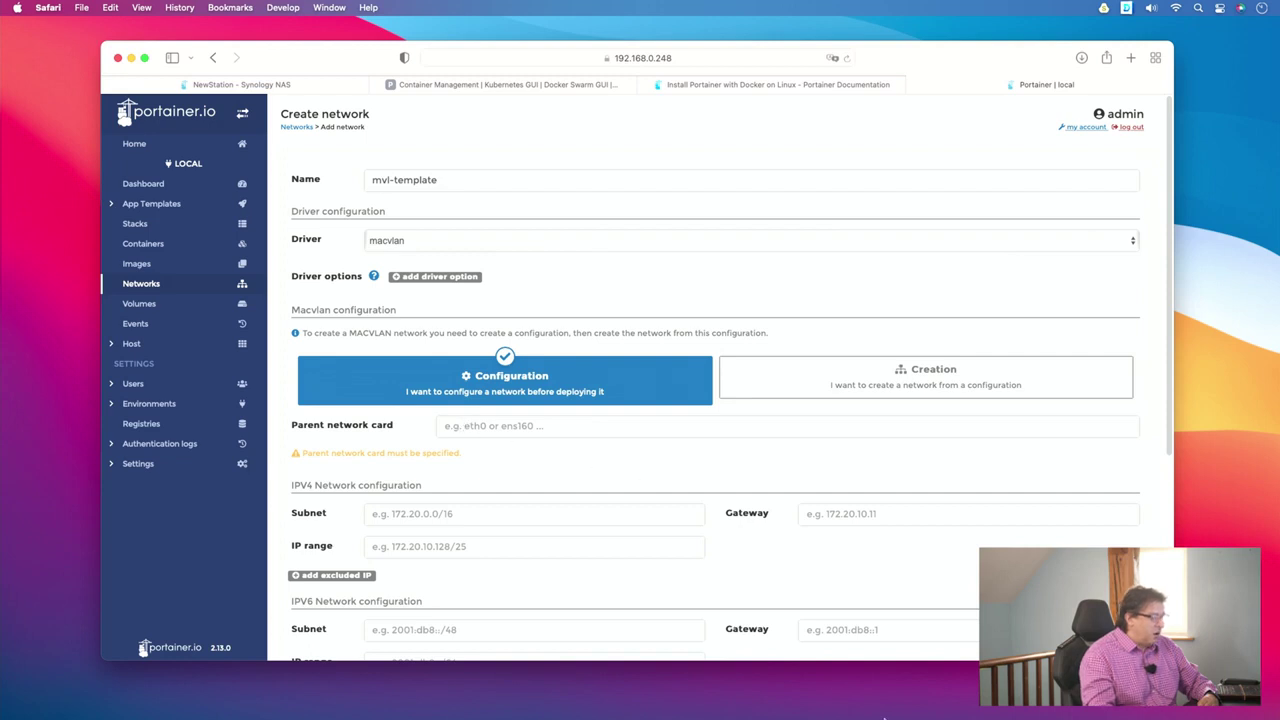
# - Switch to the Terminal session on the NAS, clear its screen, and run ifconfig
pyautogui.moveTo(884, 716)
pyautogui.click(940, 706)
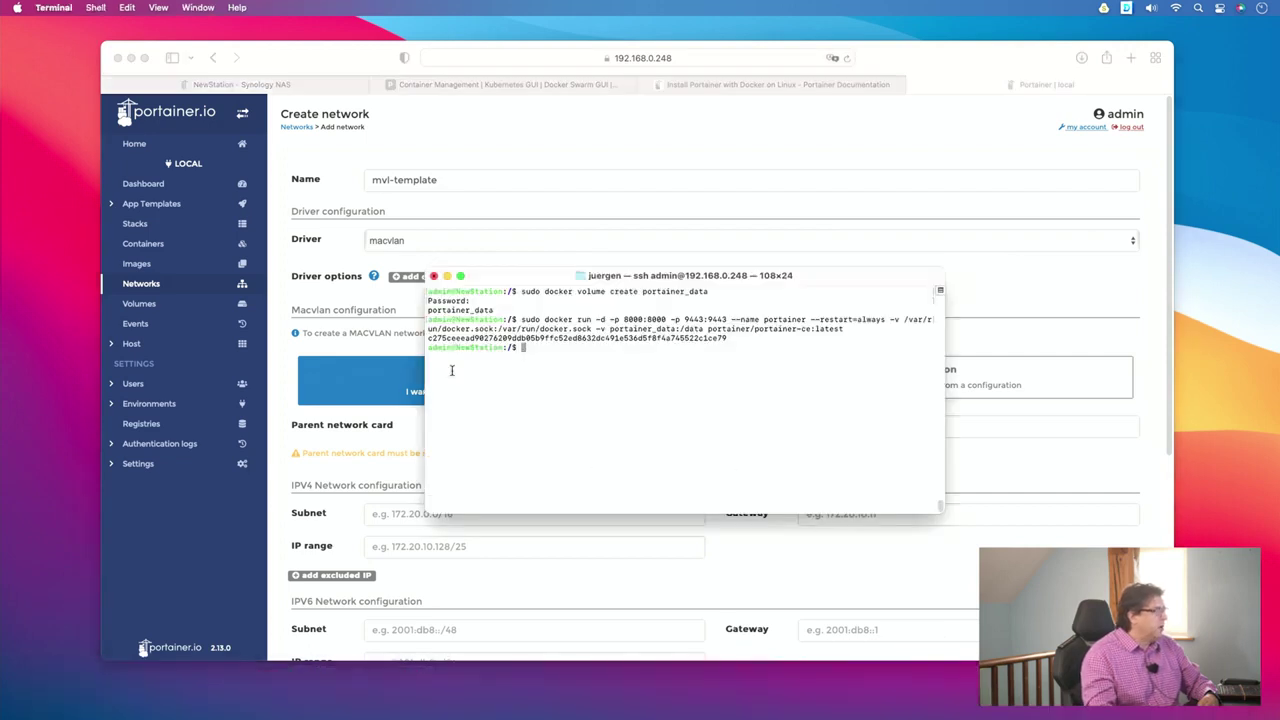
pyautogui.moveTo(516, 280); pyautogui.dragTo(520, 253)
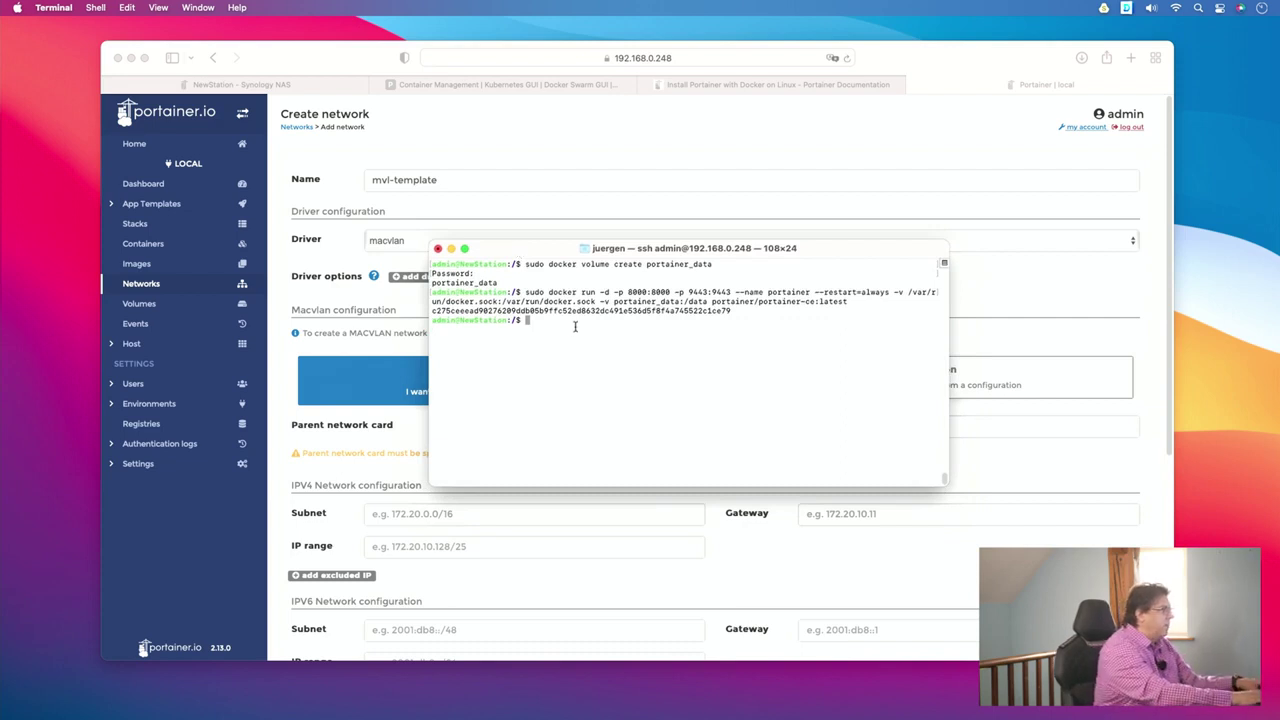
pyautogui.hotkey('ctrl', 'l')
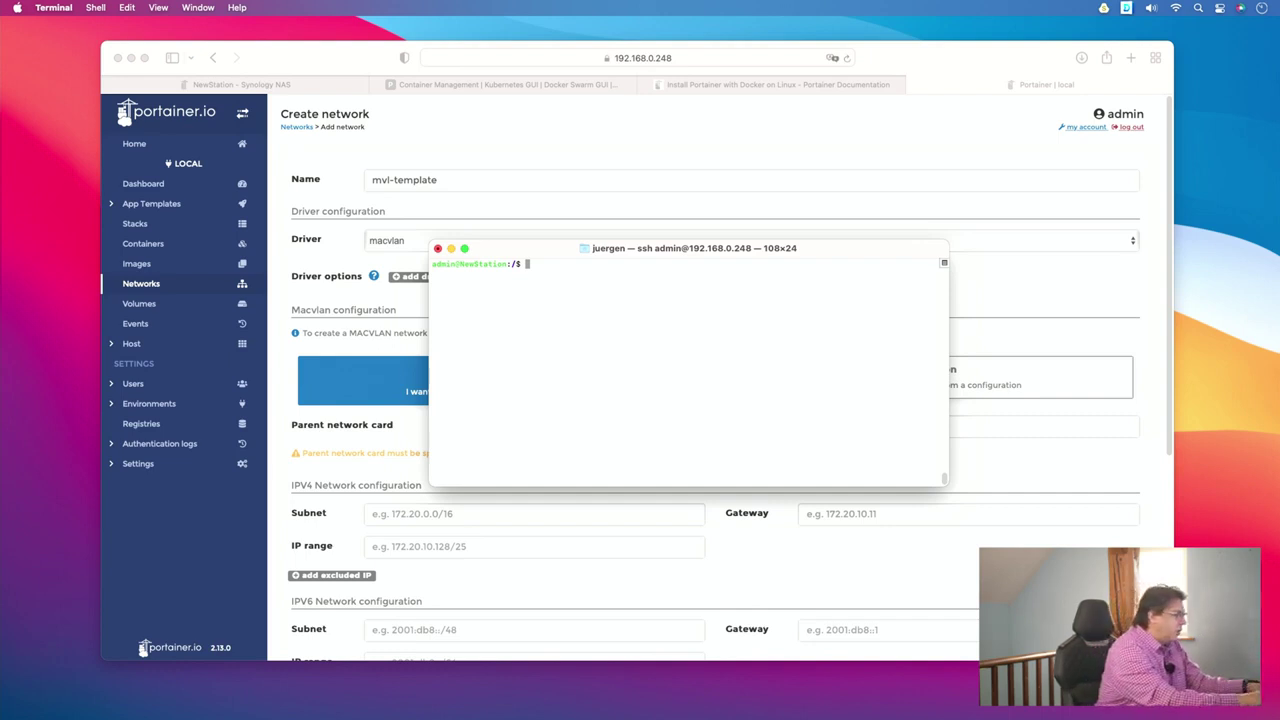
pyautogui.write('ifconfig')
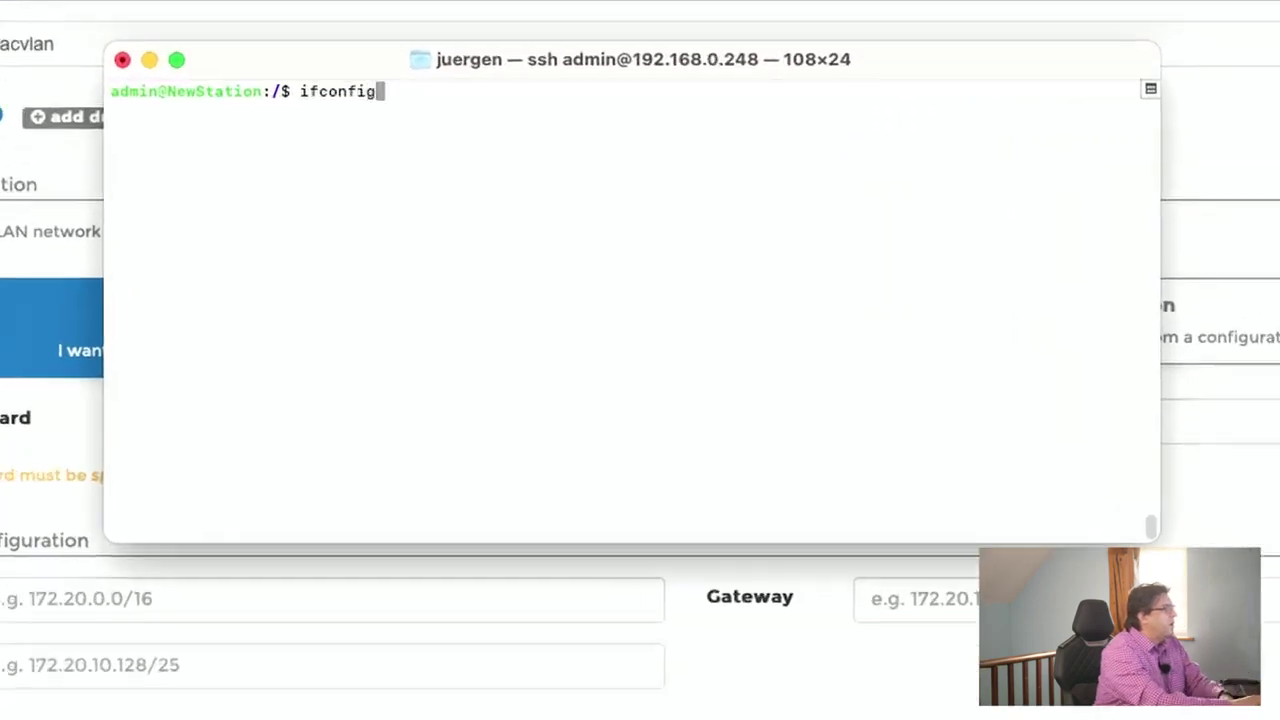
pyautogui.press('Return')
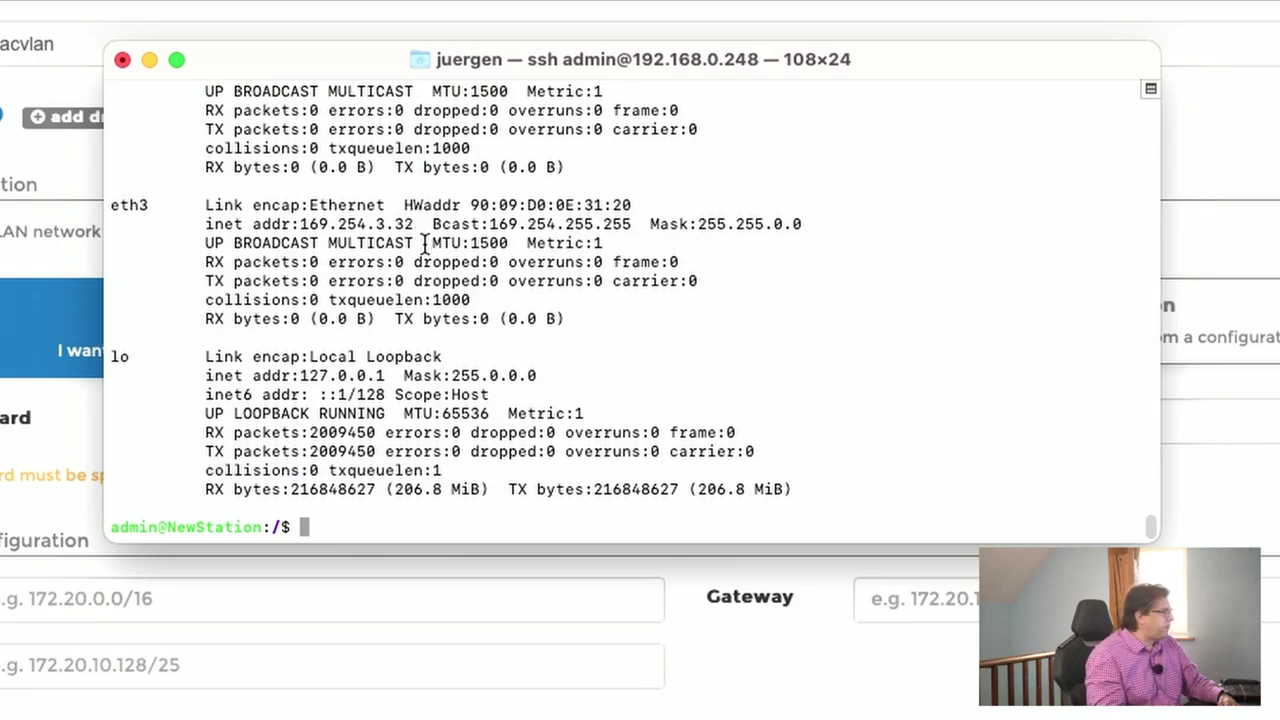
# - Look through the ifconfig output for the interface that carries 192.168.0.248, and return to the network form in Safari
pyautogui.scroll(4, 425, 240)
pyautogui.scroll(5, 422, 245)
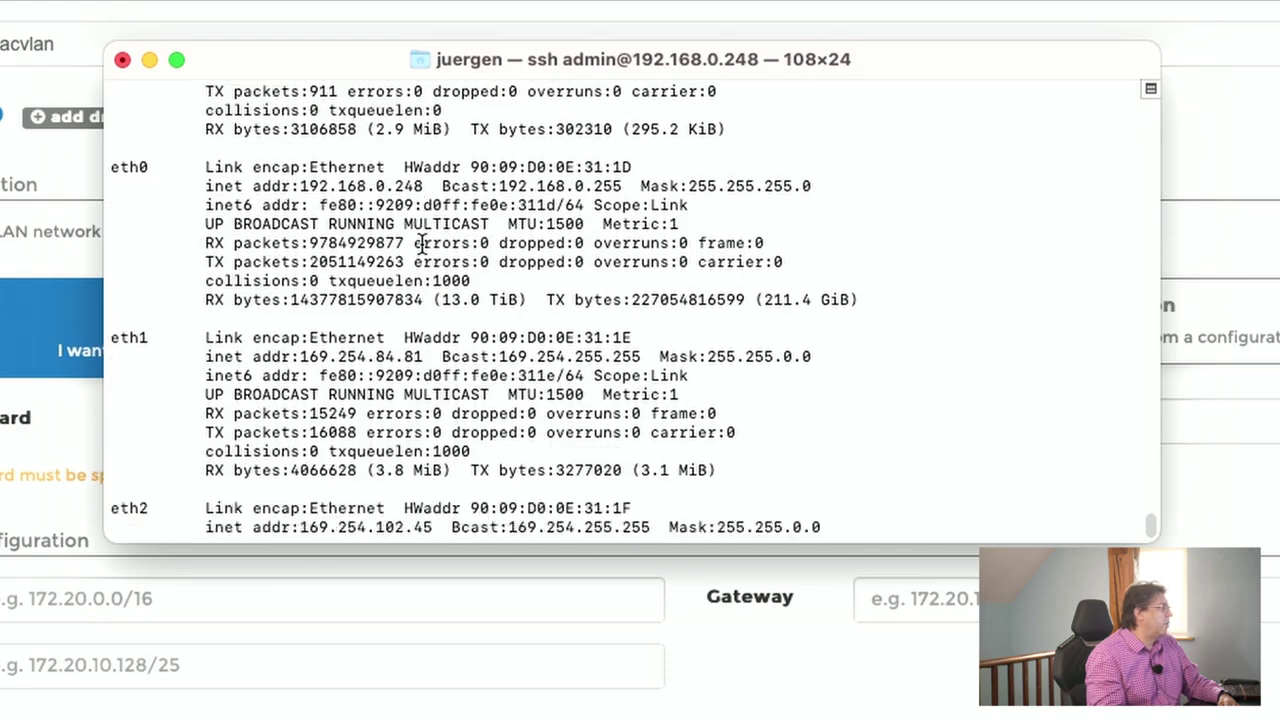
pyautogui.scroll(-2, 376, 252)
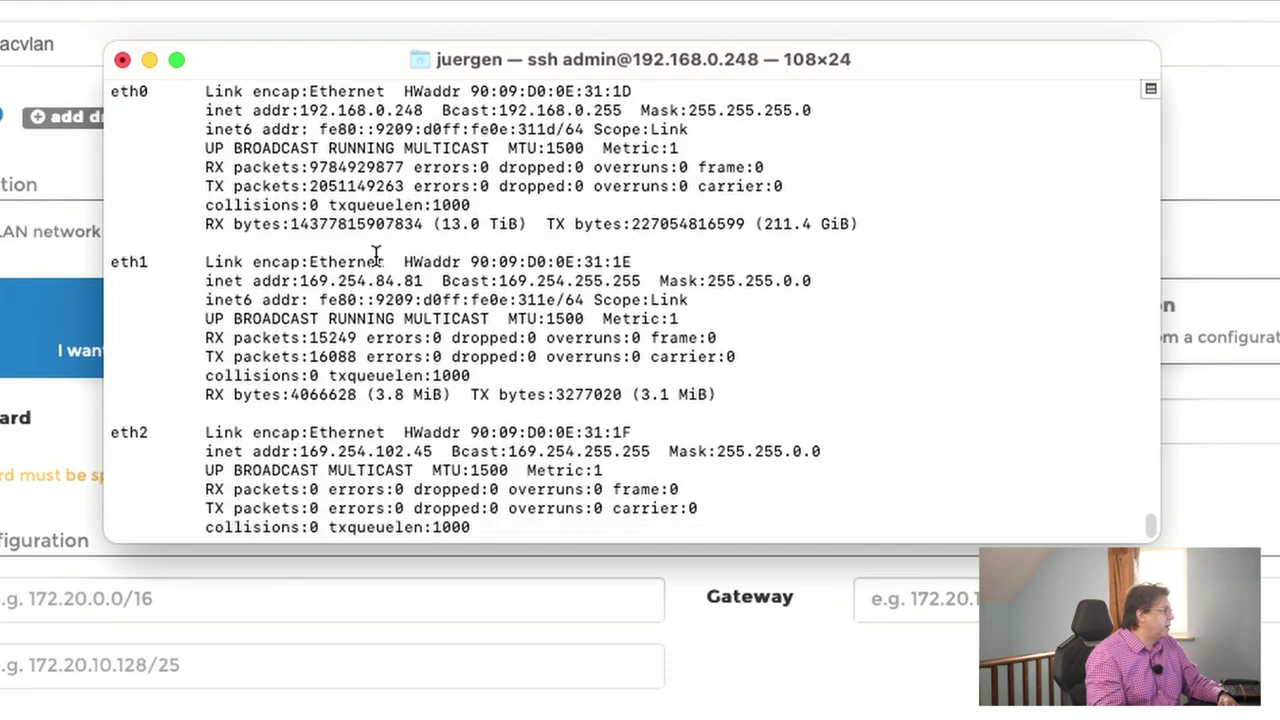
pyautogui.scroll(2, 376, 252)
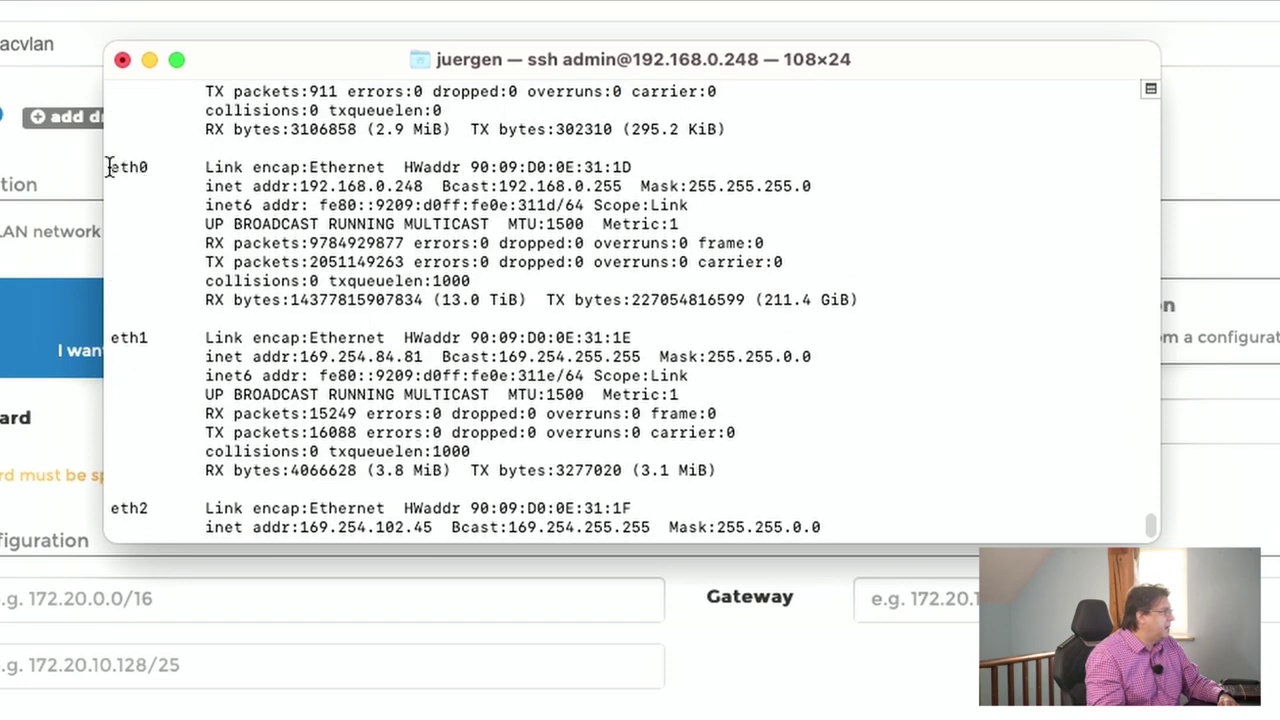
pyautogui.moveTo(302, 187); pyautogui.dragTo(431, 187)
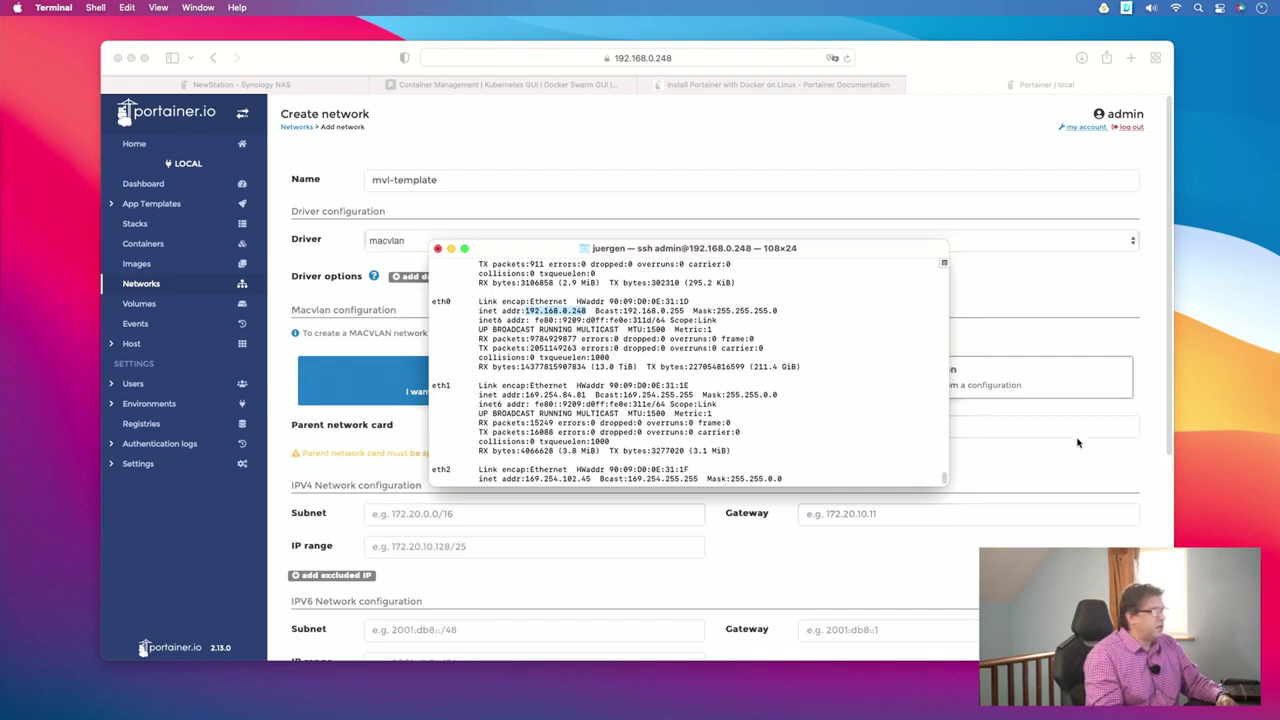
pyautogui.click(1056, 462)
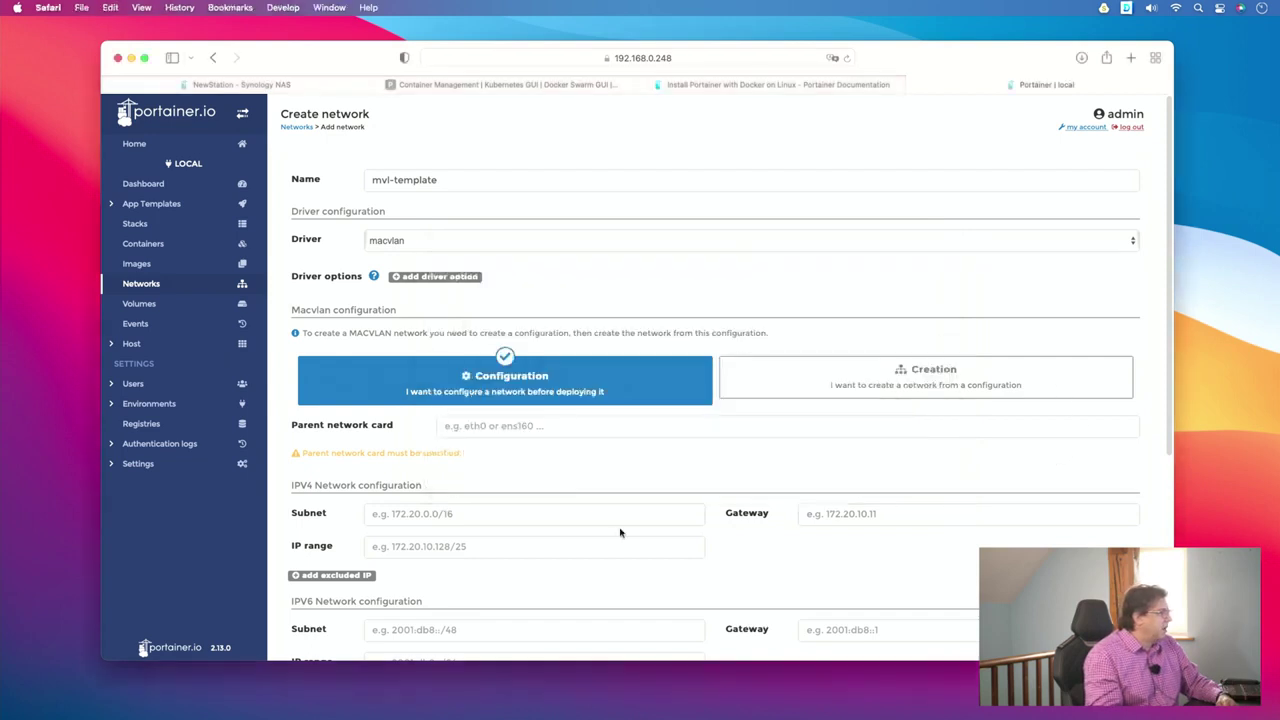
# - Set the macvlan configuration's parent network card to eth0, IPv4 subnet to 192.168.0.1/24 and gateway to 192.168.0.1
pyautogui.click(543, 426)
pyautogui.write('eth0')
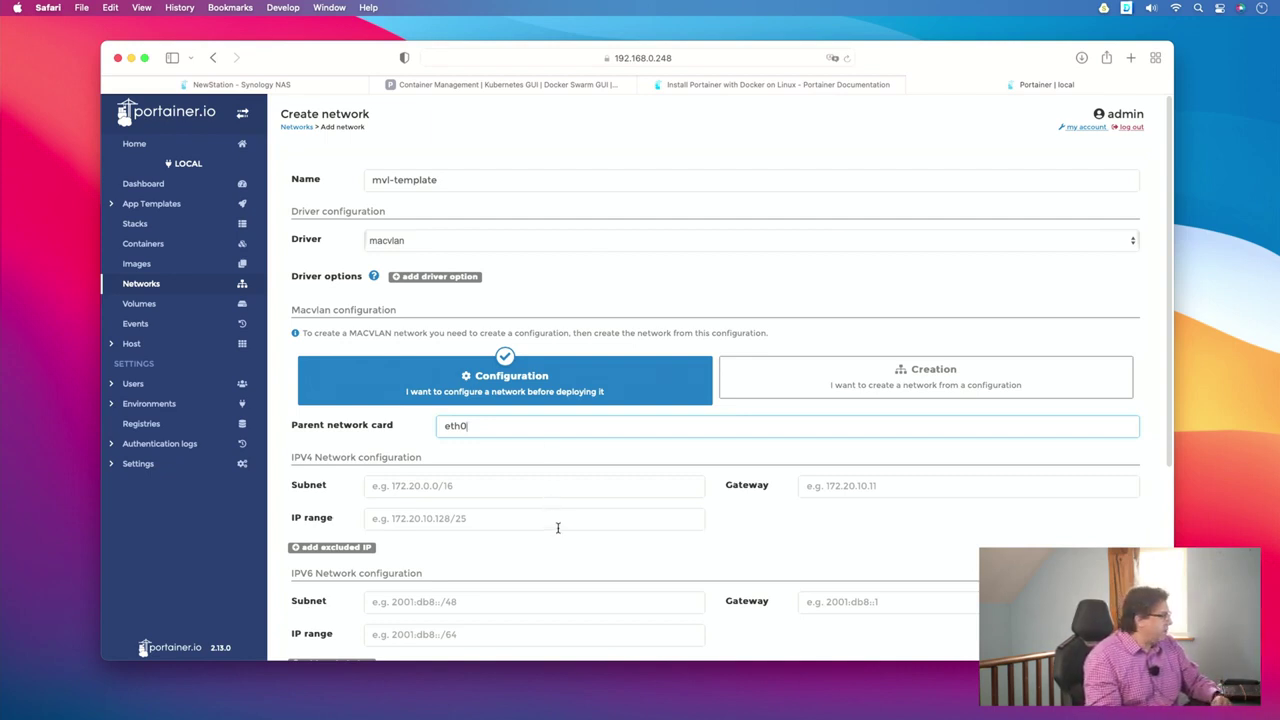
pyautogui.click(414, 487)
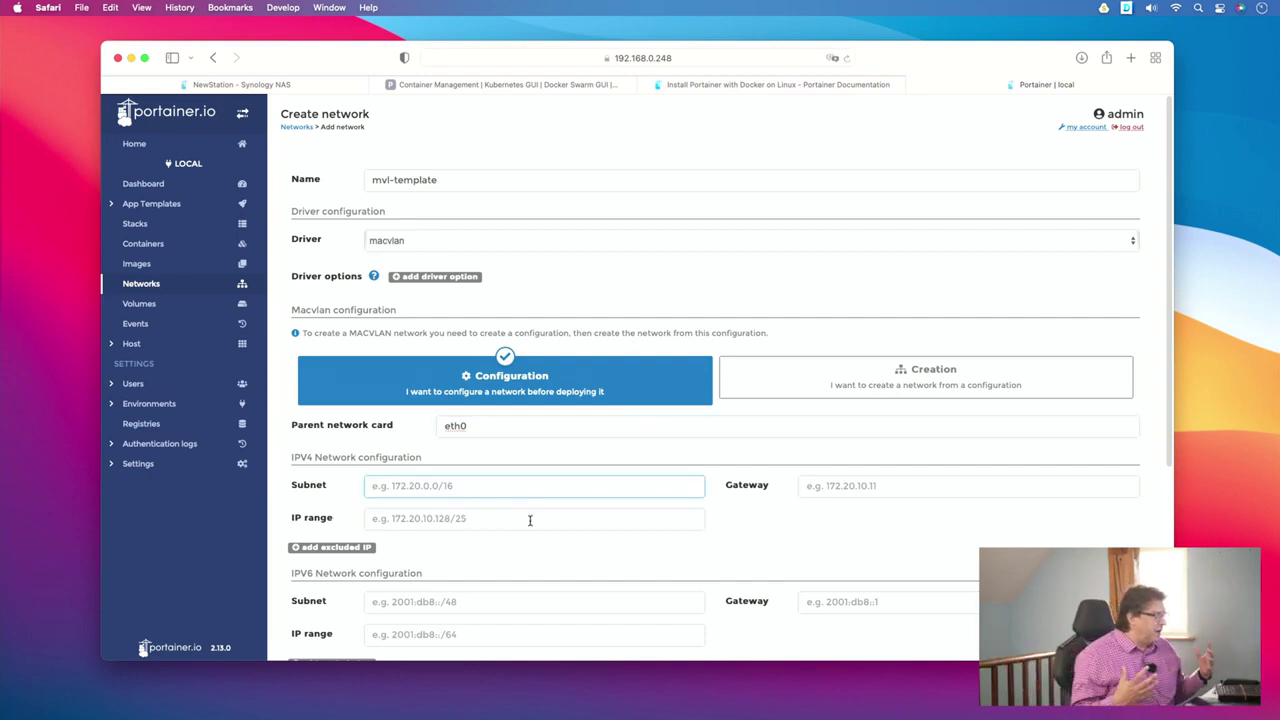
pyautogui.write('192.168.0.1/24')
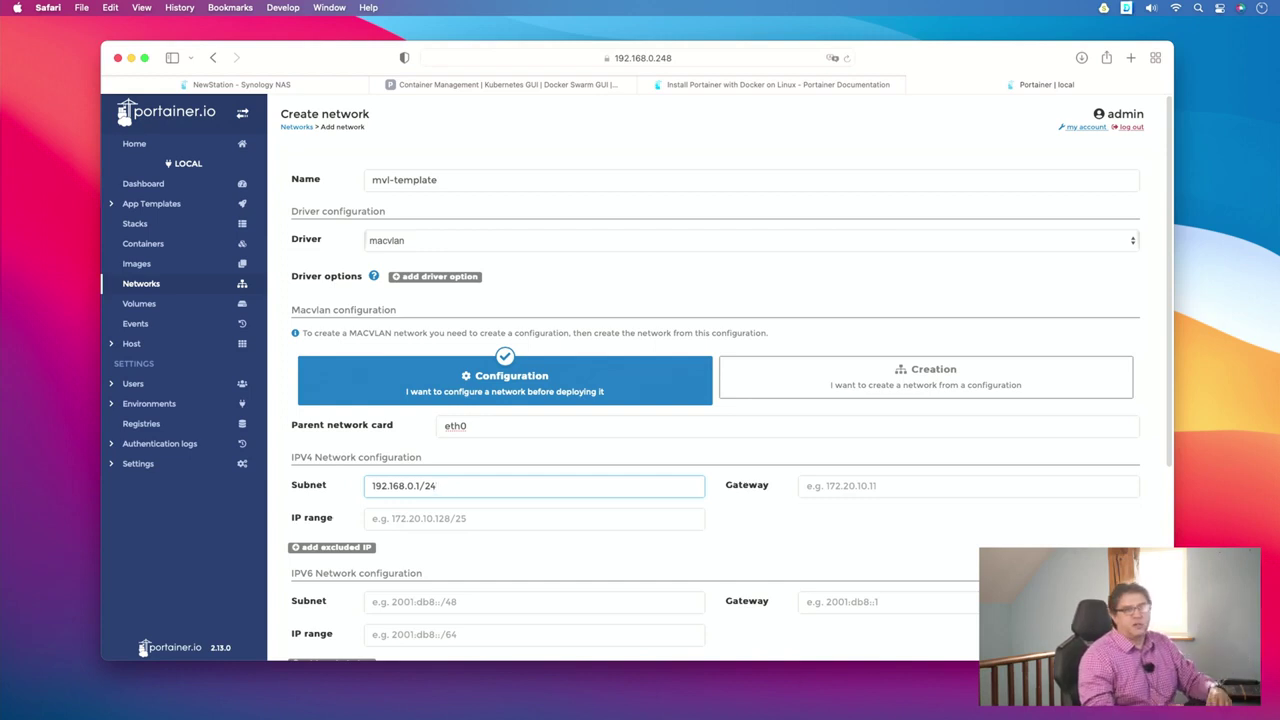
pyautogui.click(840, 486)
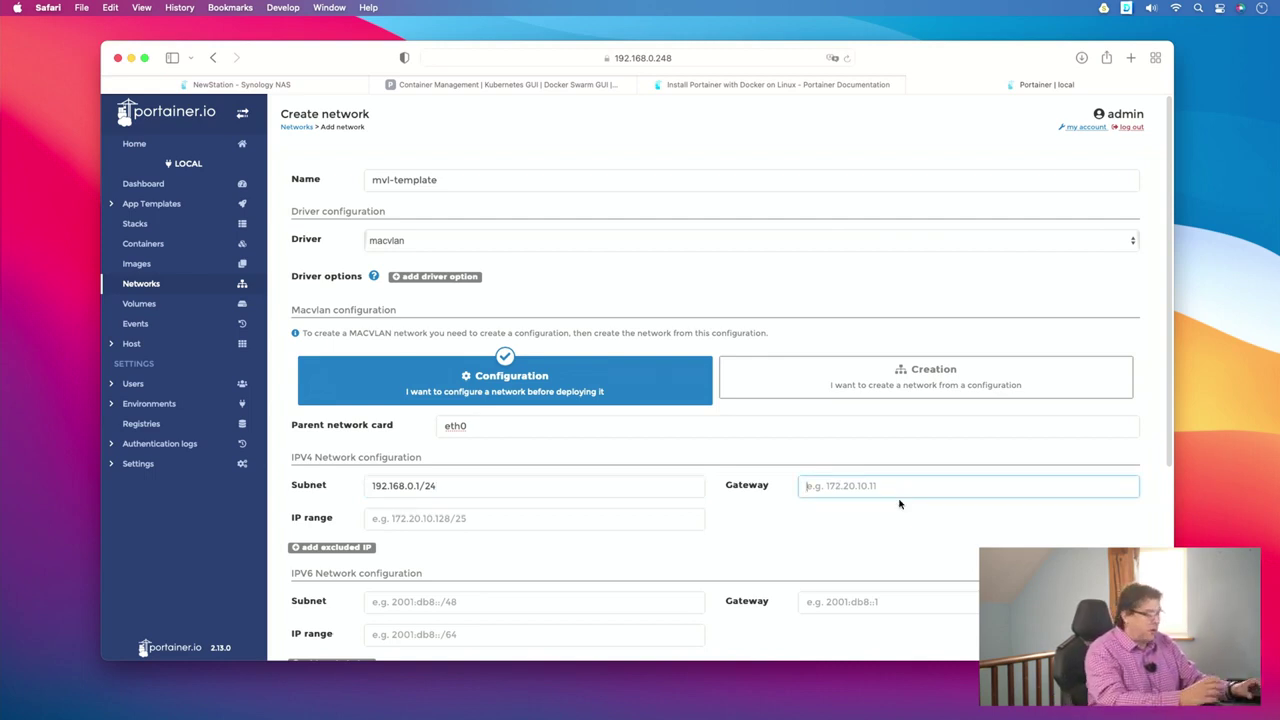
pyautogui.write('192.168.0.1')
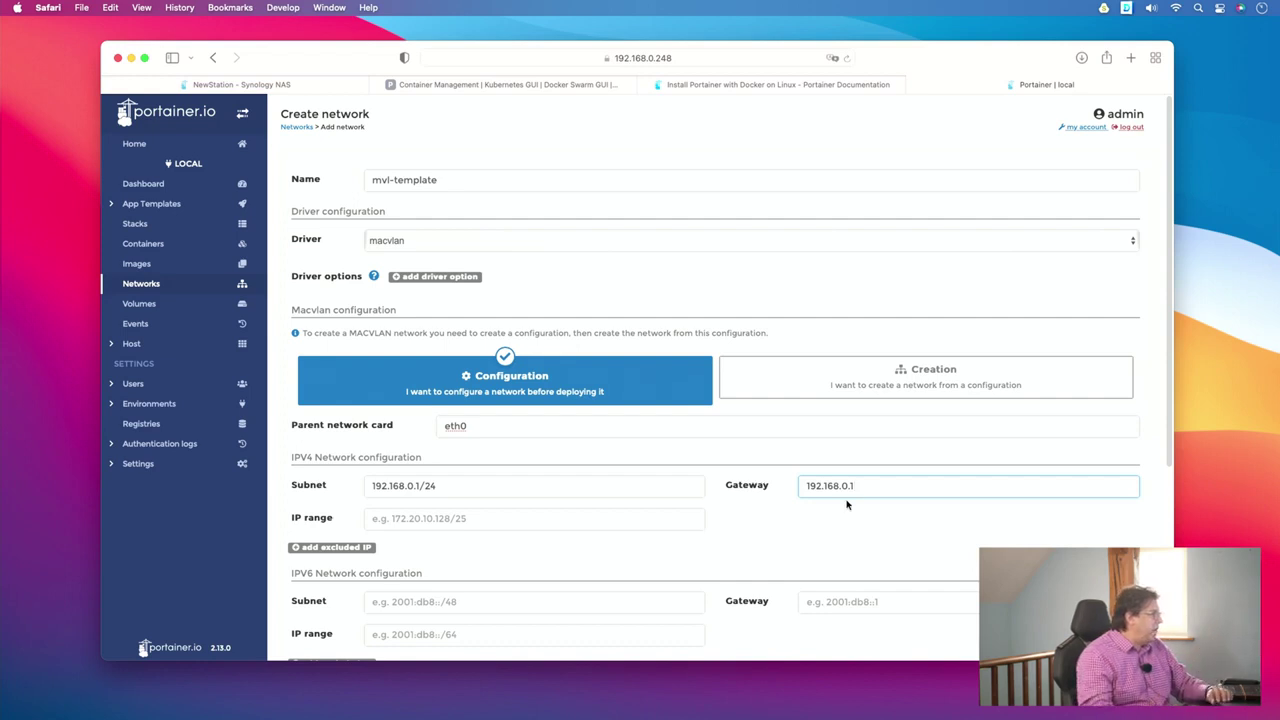
# - Set the IPv4 IP range to 192.168.0.32/29 and create the configuration network
pyautogui.click(508, 520)
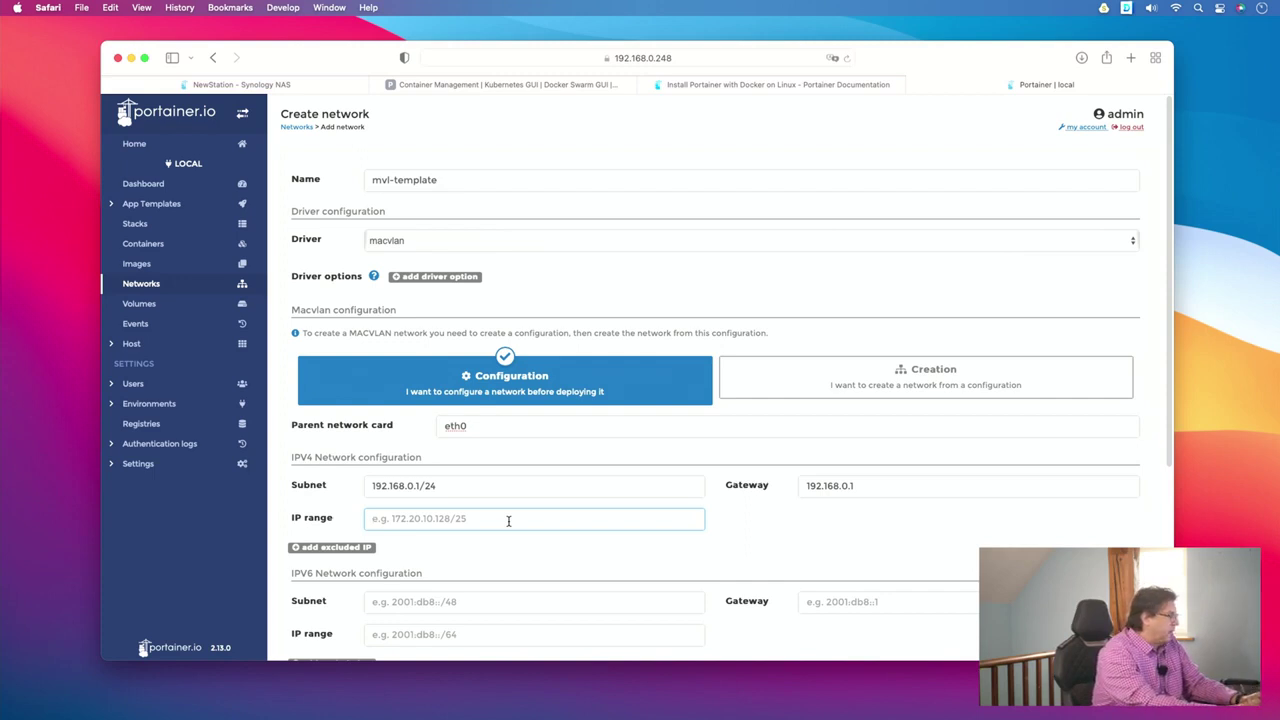
pyautogui.write('192.168.')
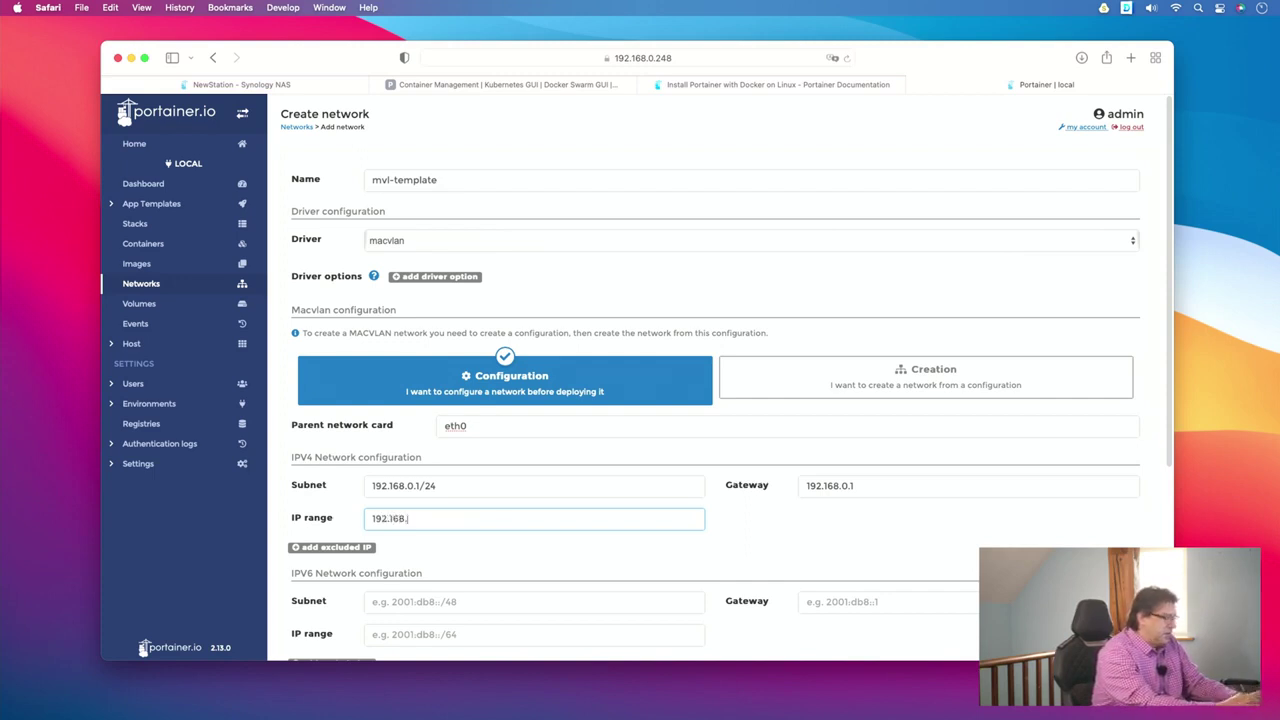
pyautogui.write('0.32/')
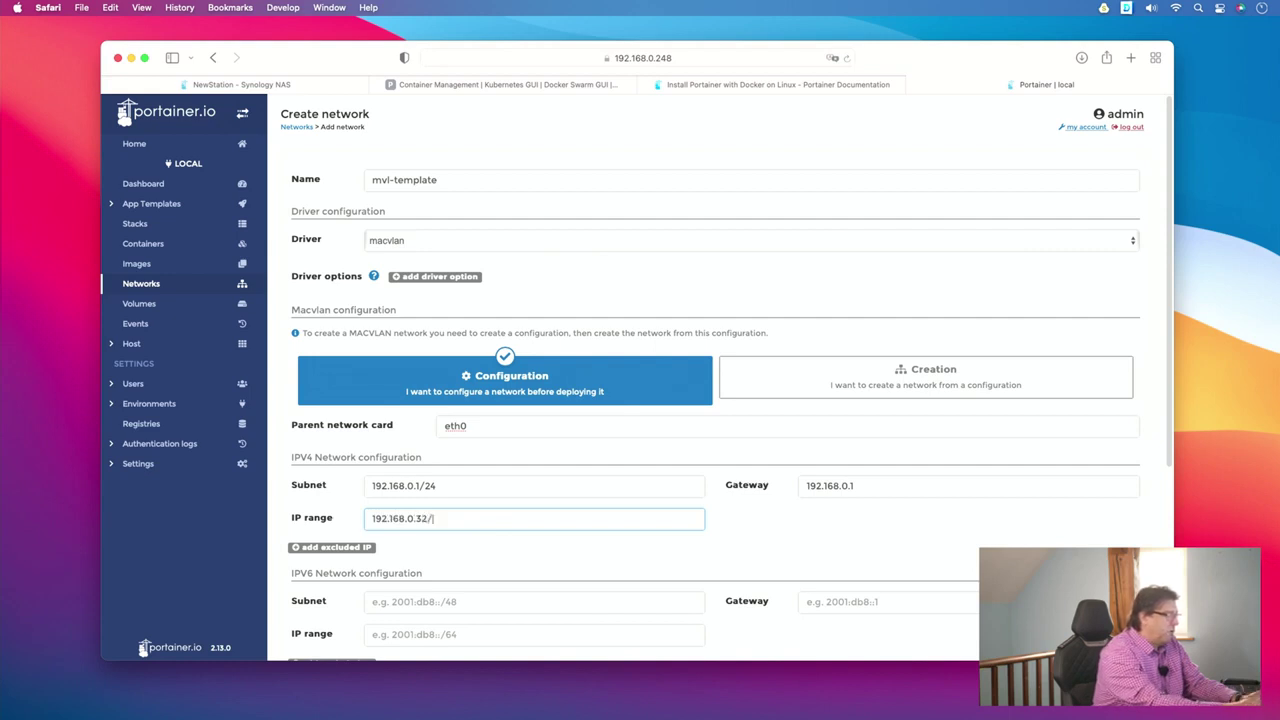
pyautogui.write('29')
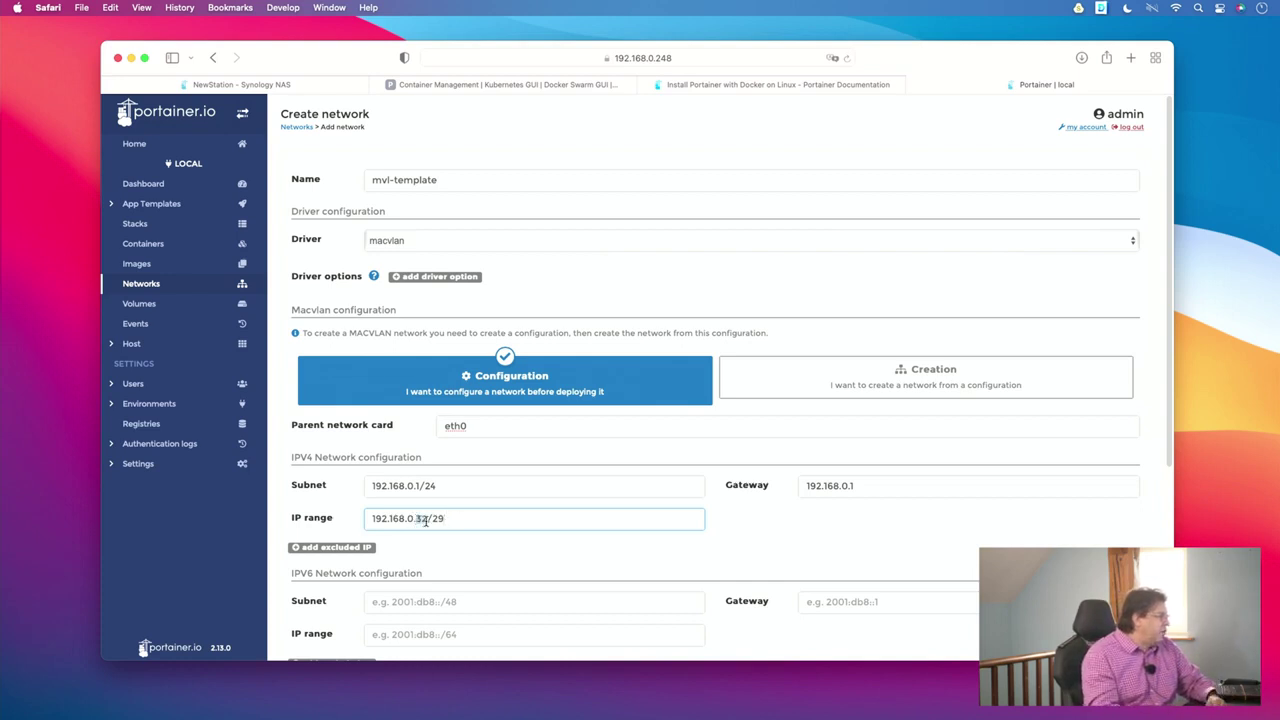
pyautogui.click(466, 517)
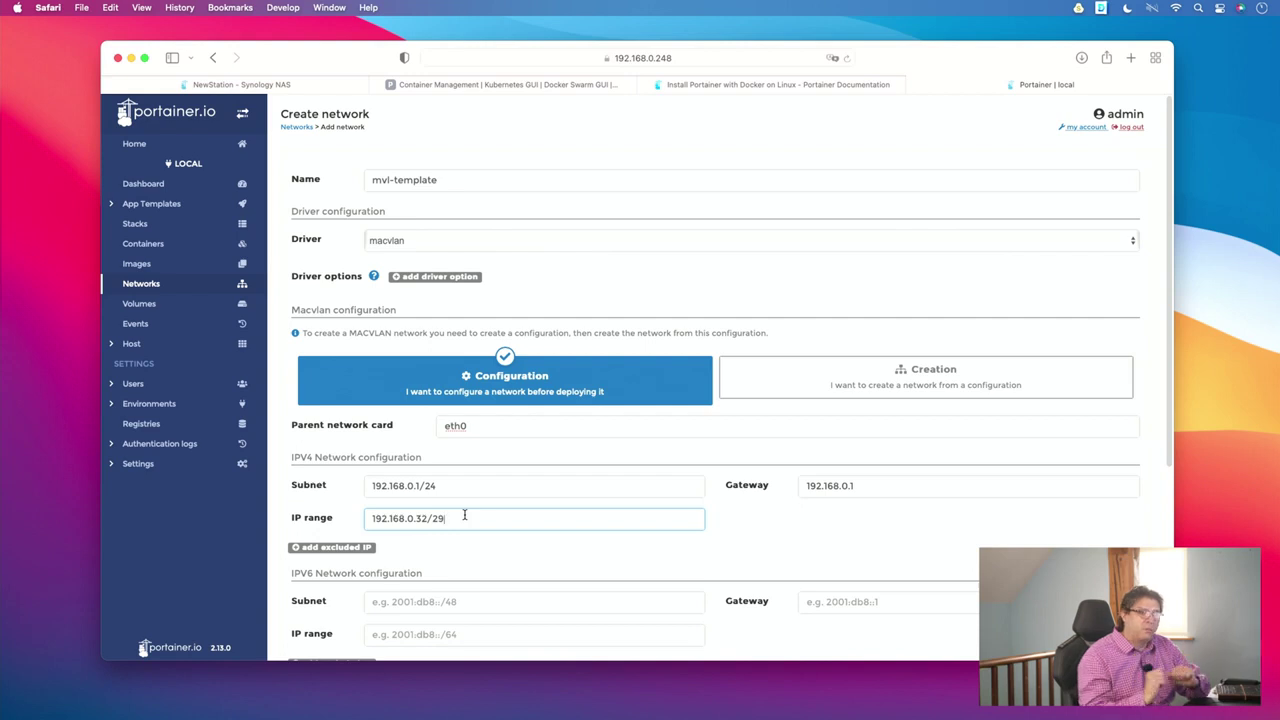
pyautogui.scroll(-5, 495, 540)
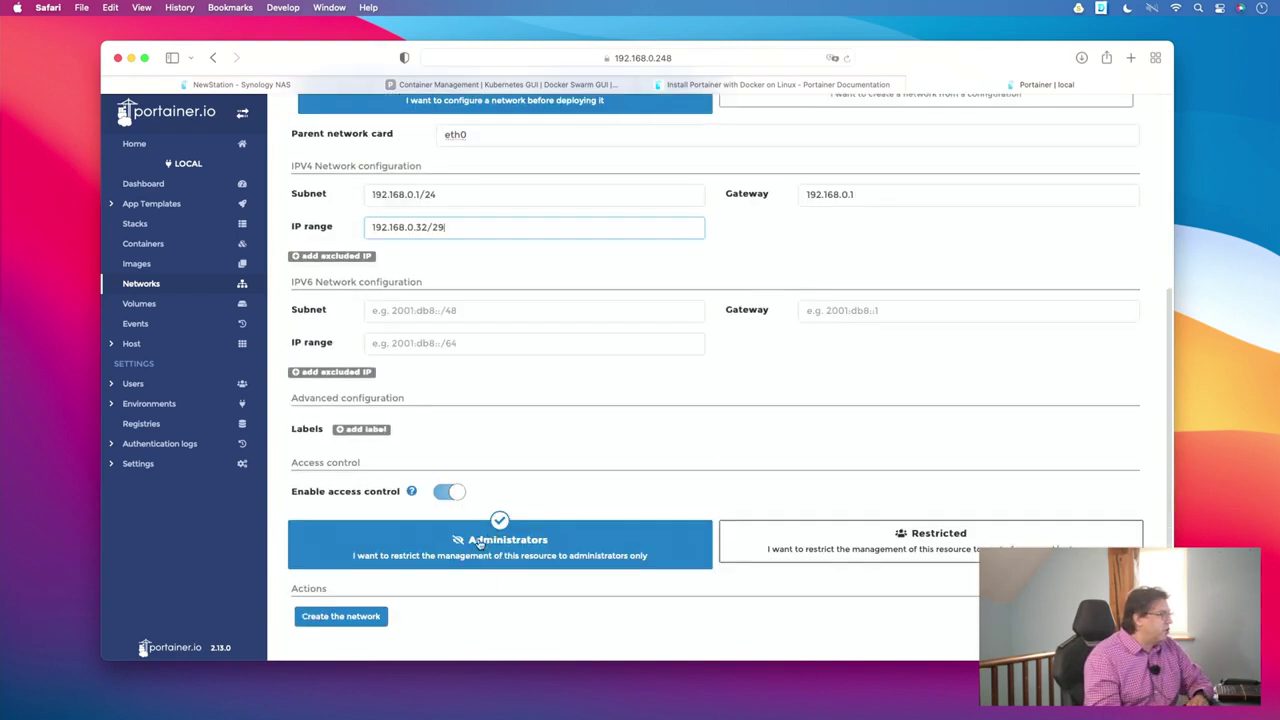
pyautogui.click(341, 616)
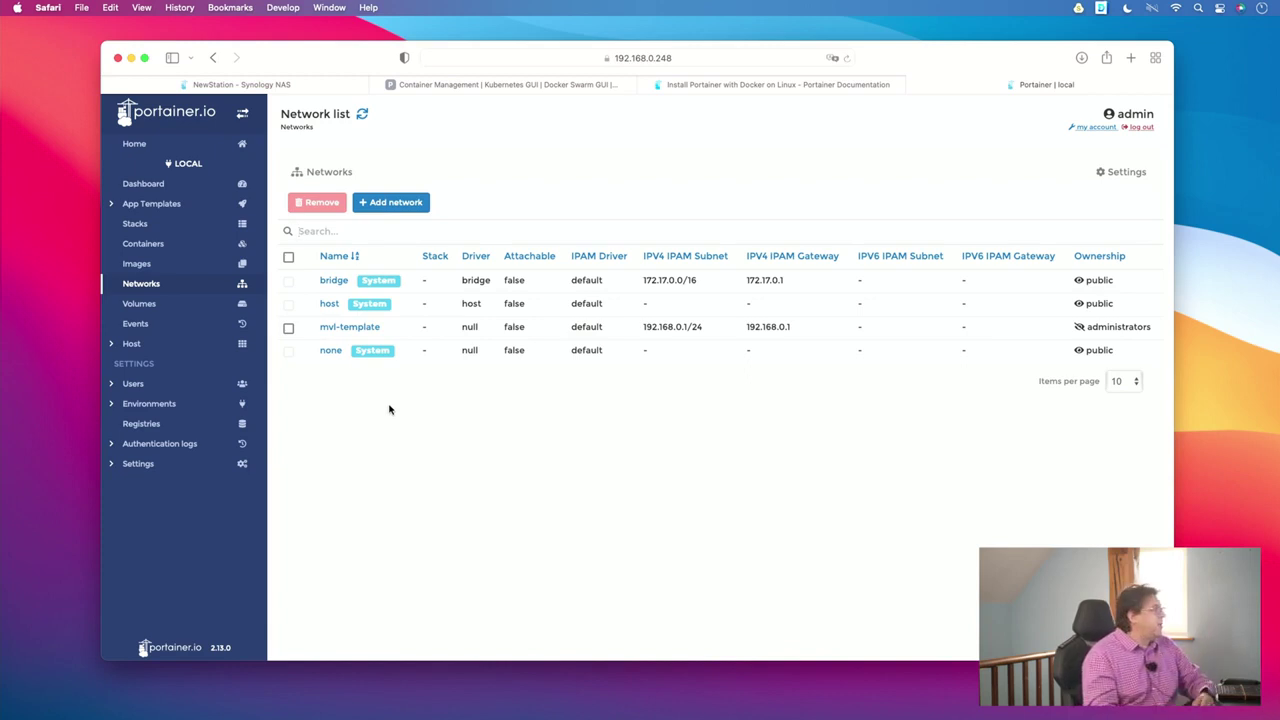
# - Start adding another network named mvl with the macvlan driver
pyautogui.click(394, 203)
pyautogui.click(421, 180)
pyautogui.write('mvl')
pyautogui.click(456, 243)
pyautogui.click(459, 264)
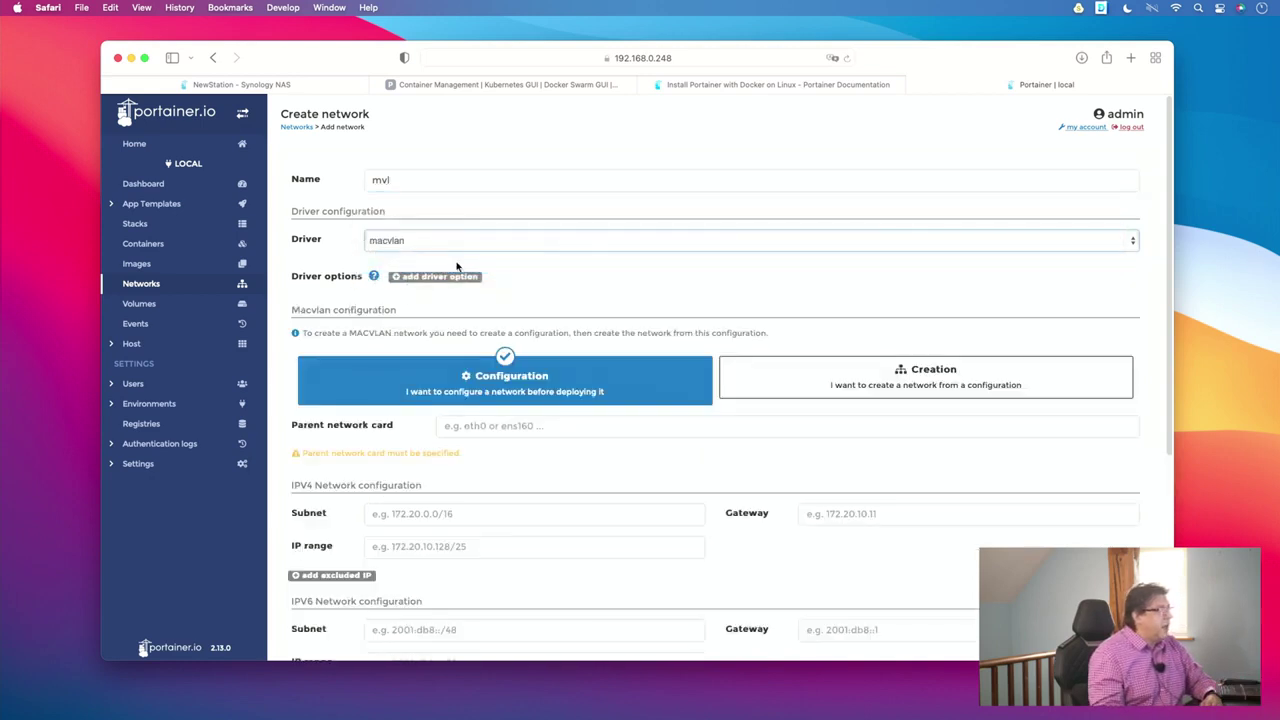
# - Choose creation from a configuration, pick mvl-template as the configuration, and create the mvl network
pyautogui.click(833, 382)
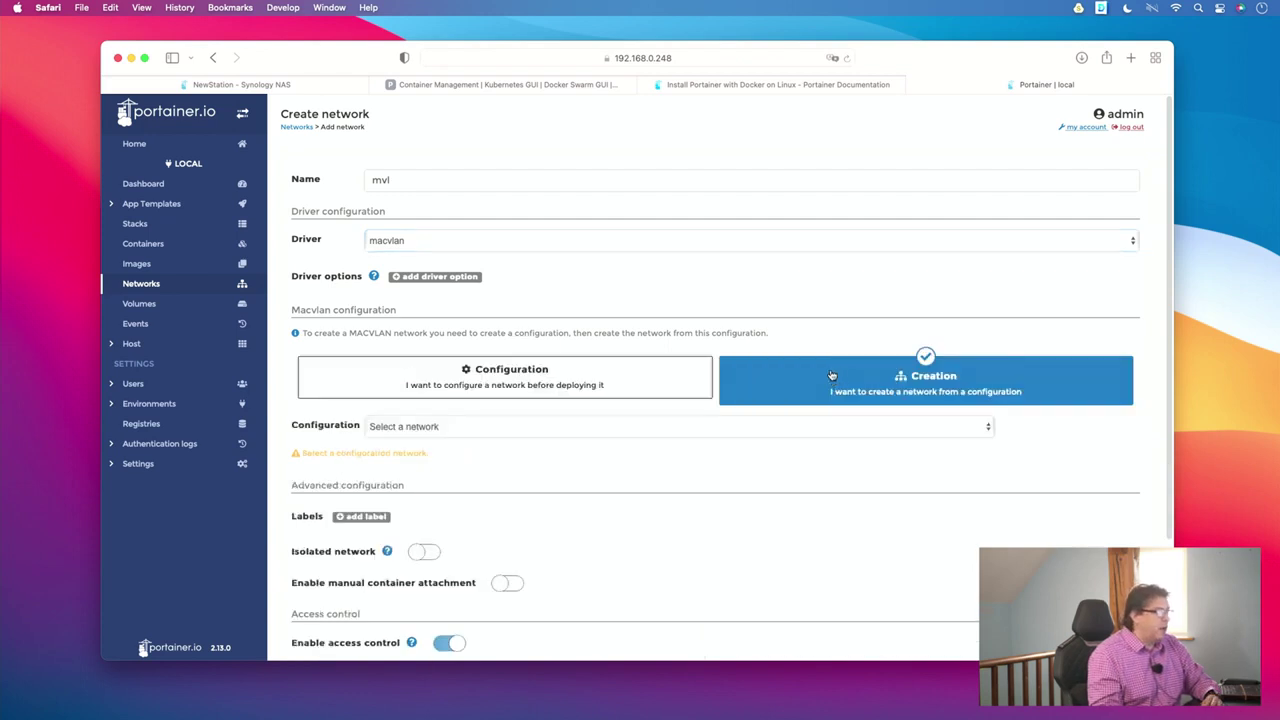
pyautogui.click(474, 431)
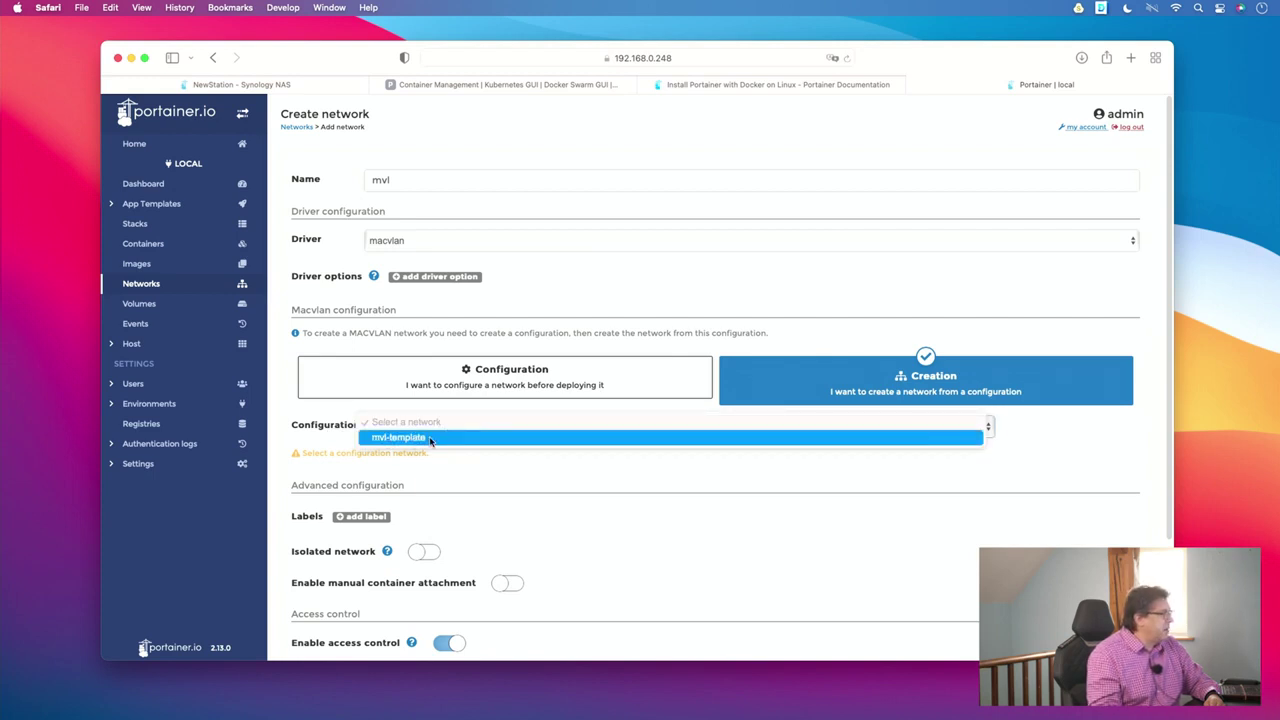
pyautogui.click(430, 440)
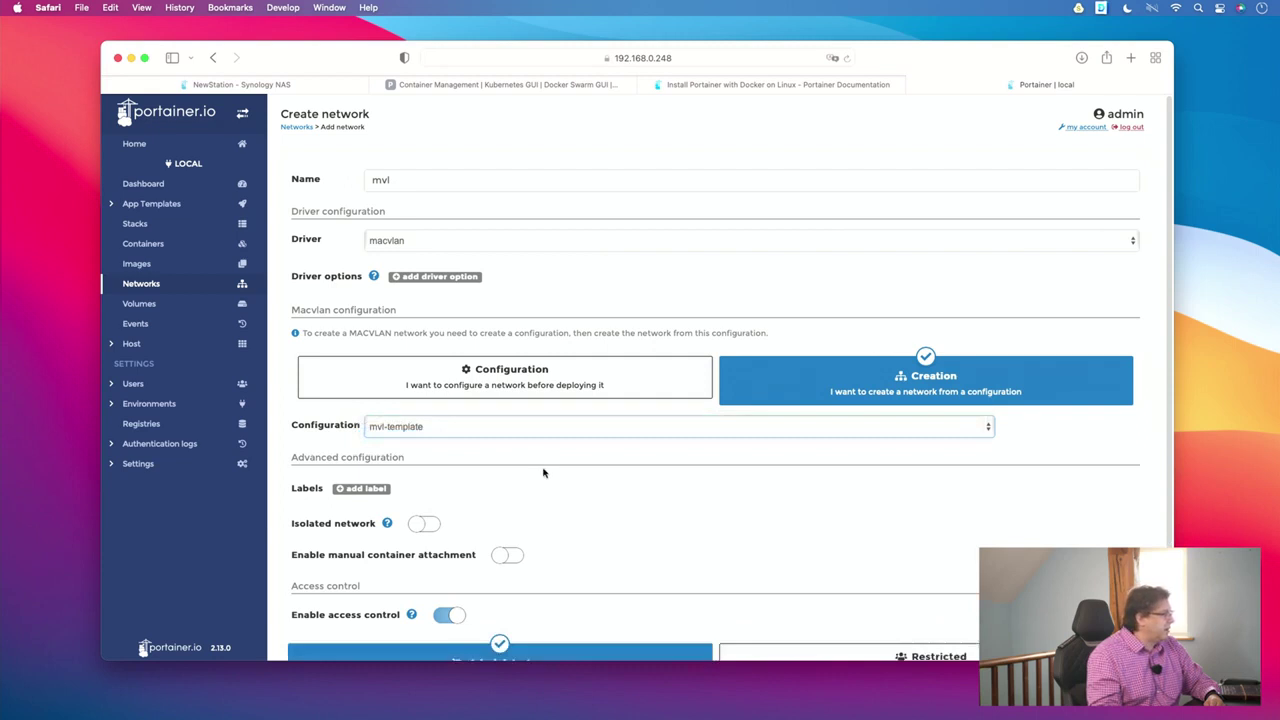
pyautogui.scroll(-3, 544, 473)
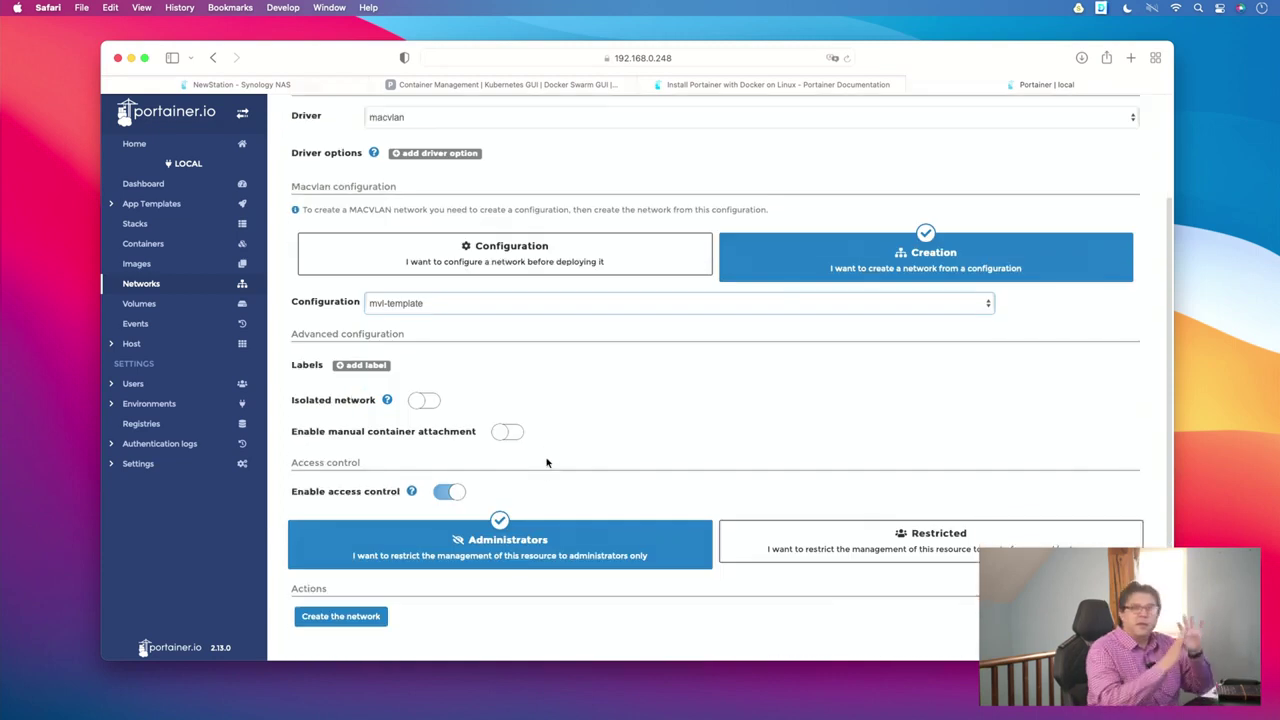
pyautogui.click(340, 616)
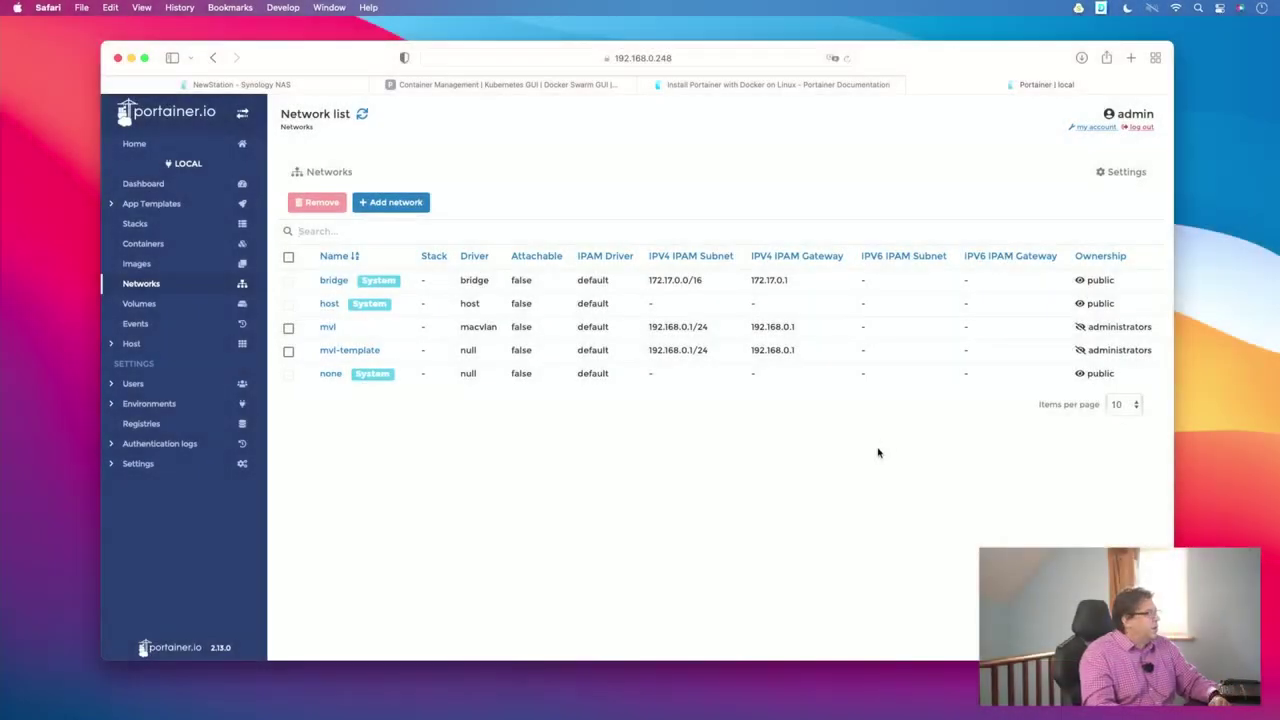
# - Start adding a container named pihole that uses the Docker Hub image pihole/pihole
pyautogui.click(166, 244)
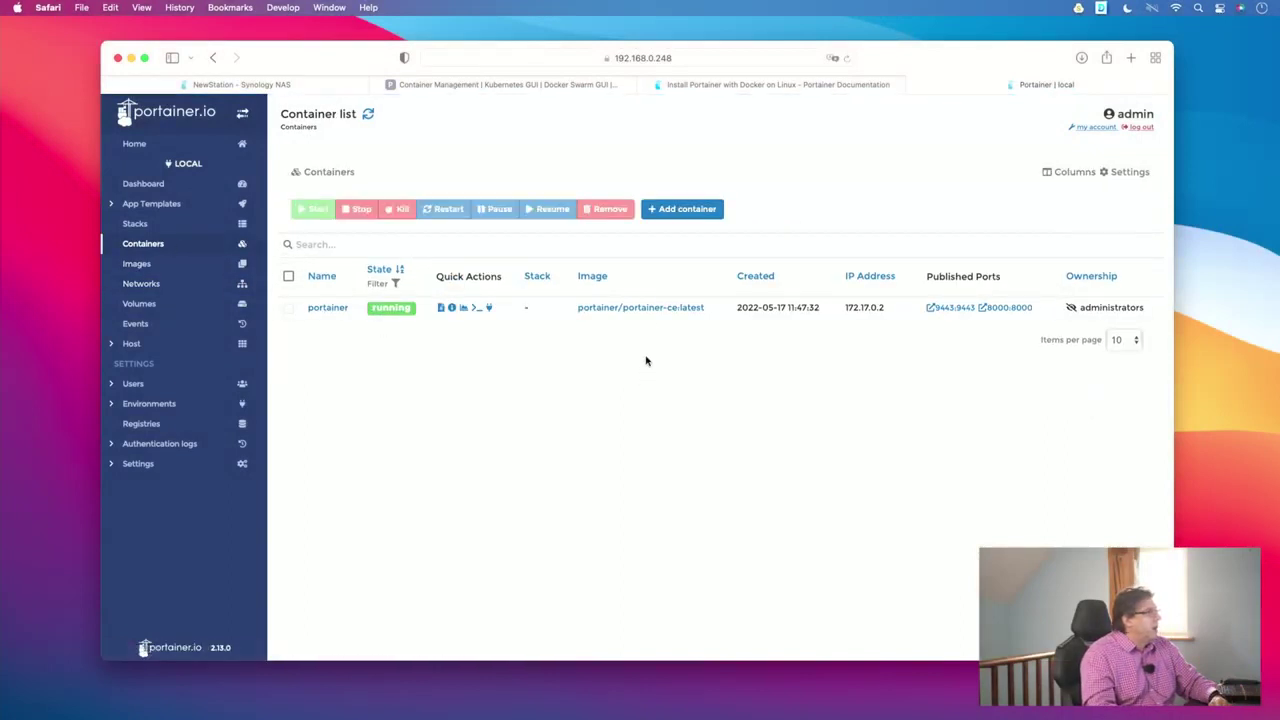
pyautogui.click(676, 212)
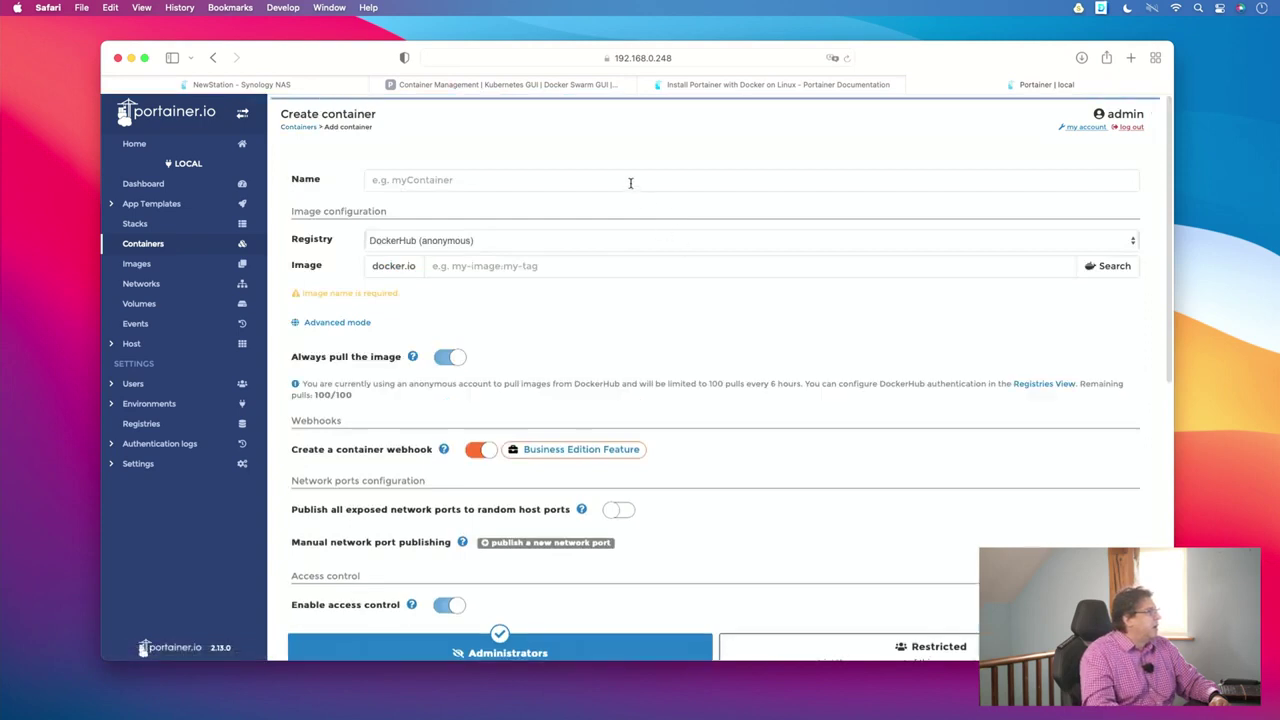
pyautogui.click(632, 180)
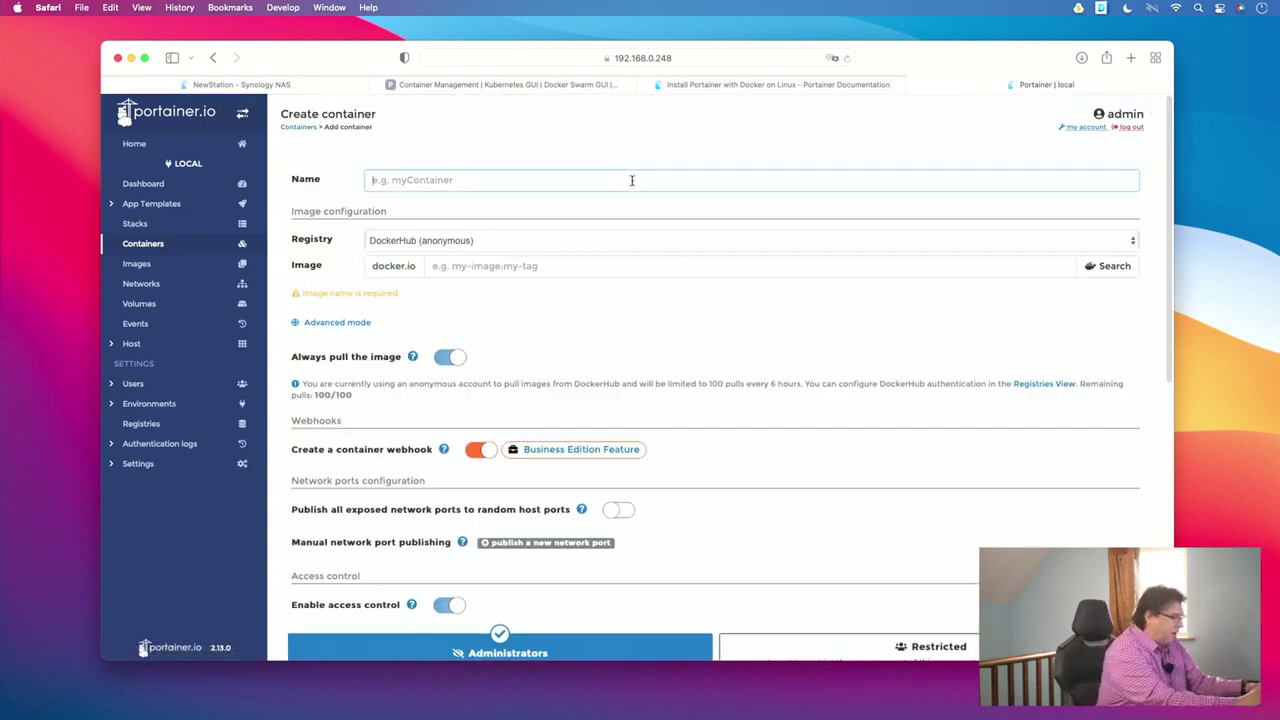
pyautogui.write('pihole')
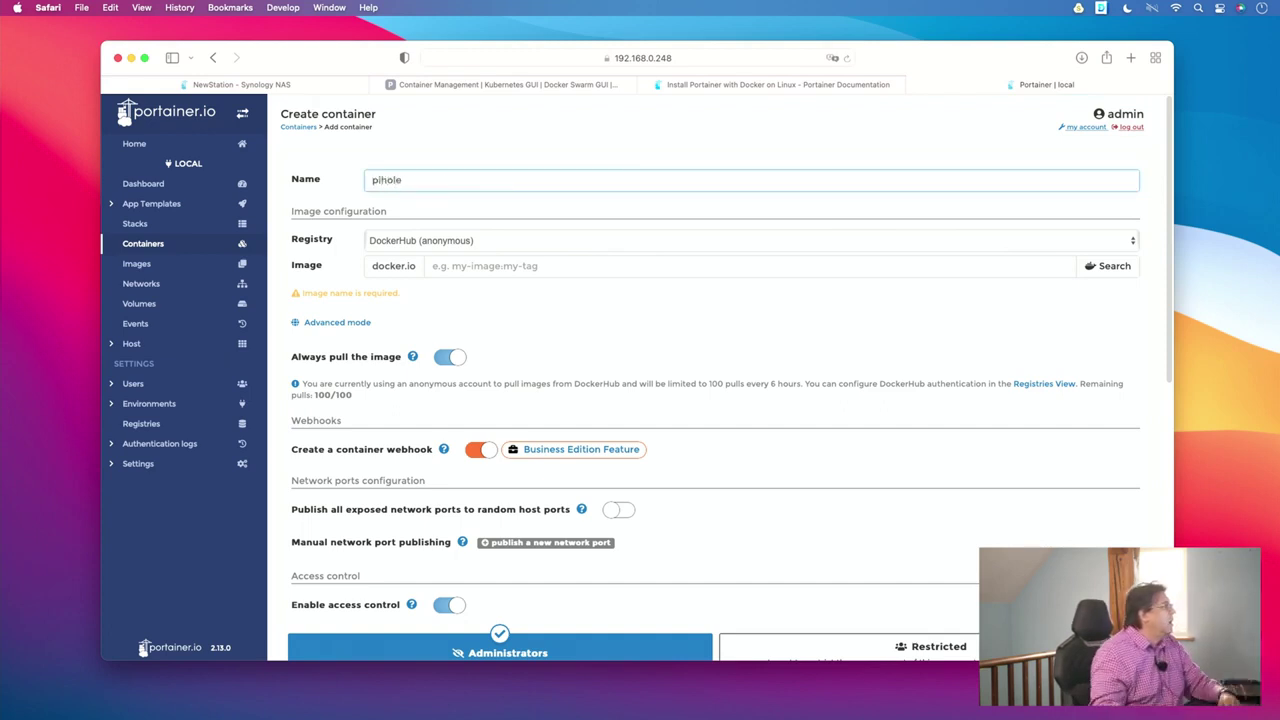
pyautogui.click(585, 268)
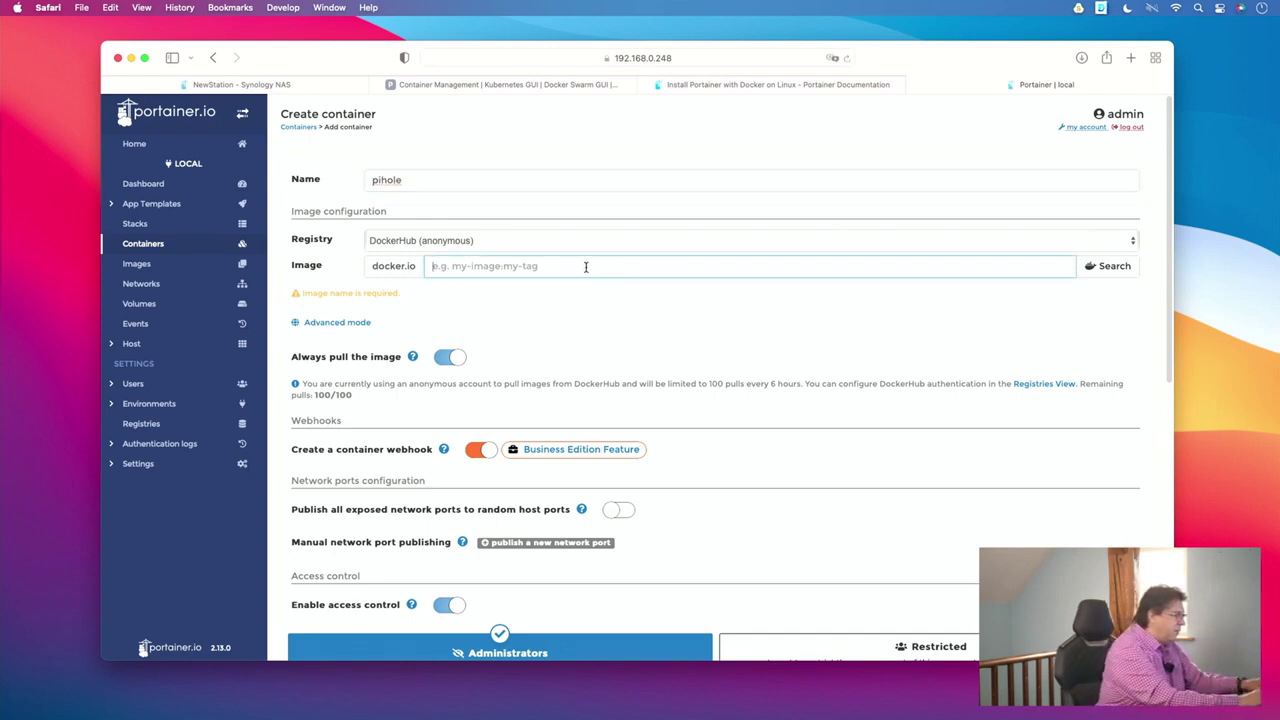
pyautogui.write('pihole/pihole')
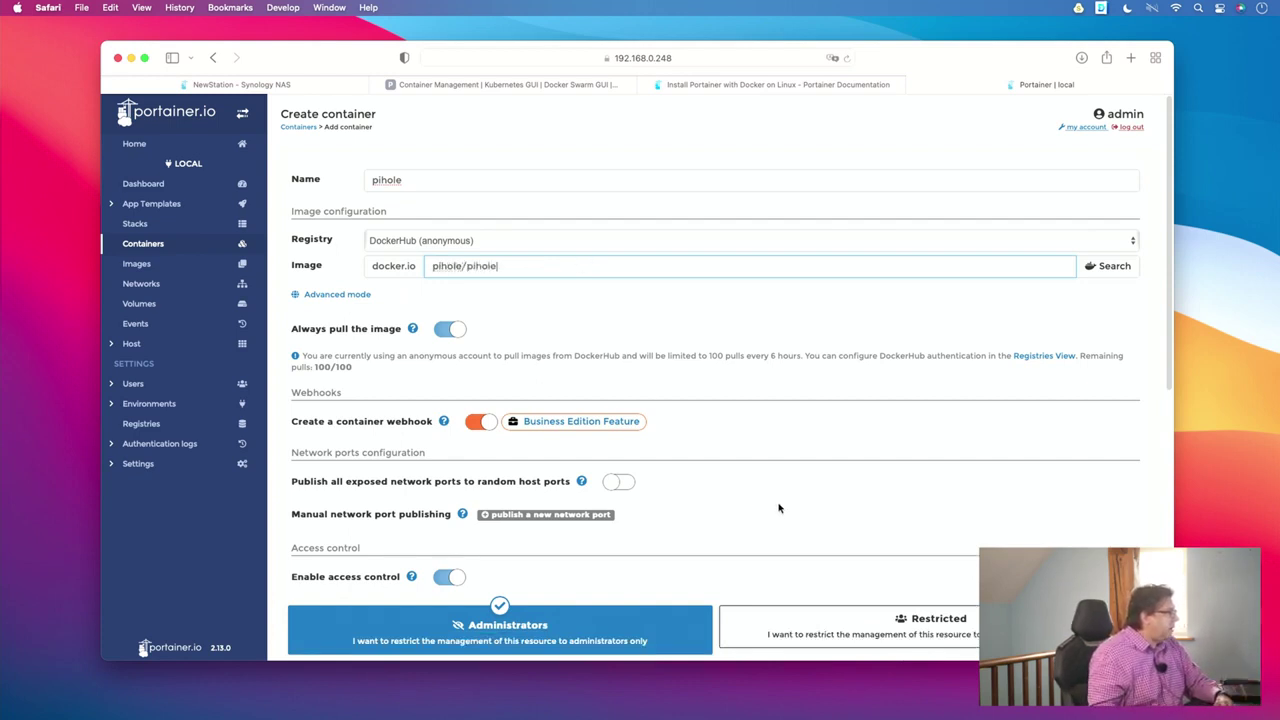
# - Publish host port 53 to container port 53 over TCP for the pihole container
pyautogui.scroll(-1, 781, 509)
pyautogui.scroll(-3, 781, 509)
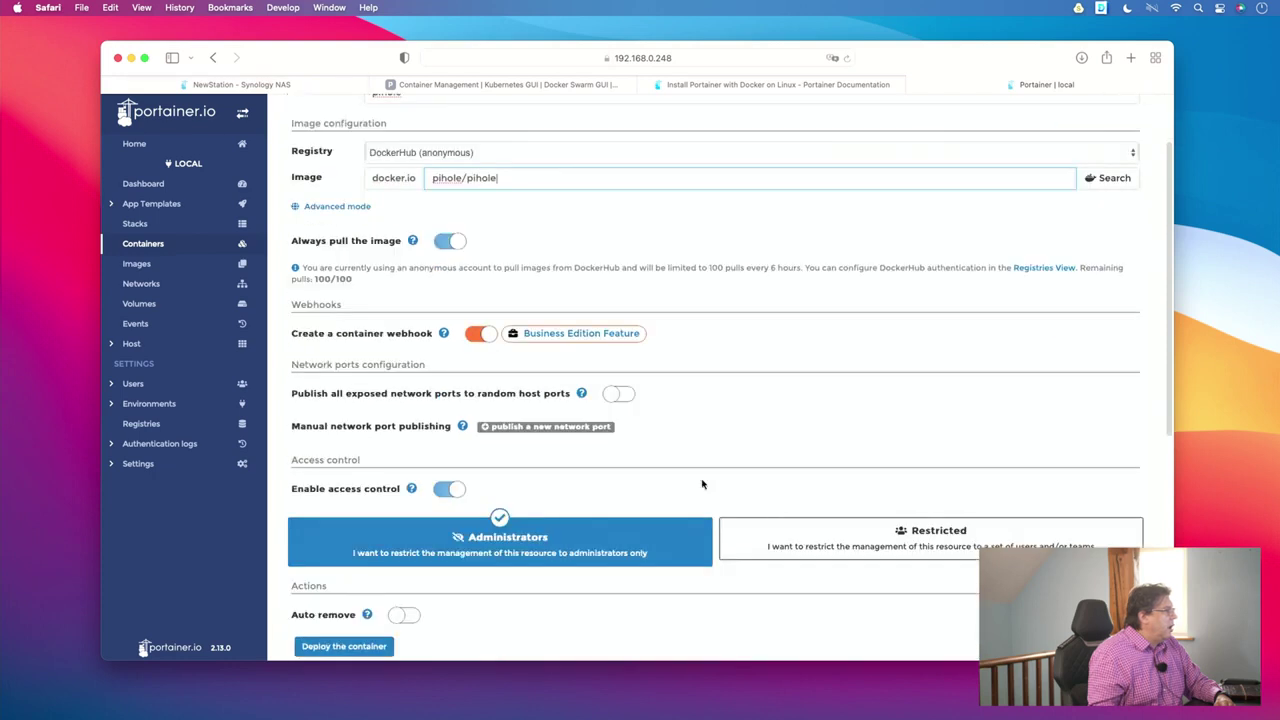
pyautogui.click(515, 427)
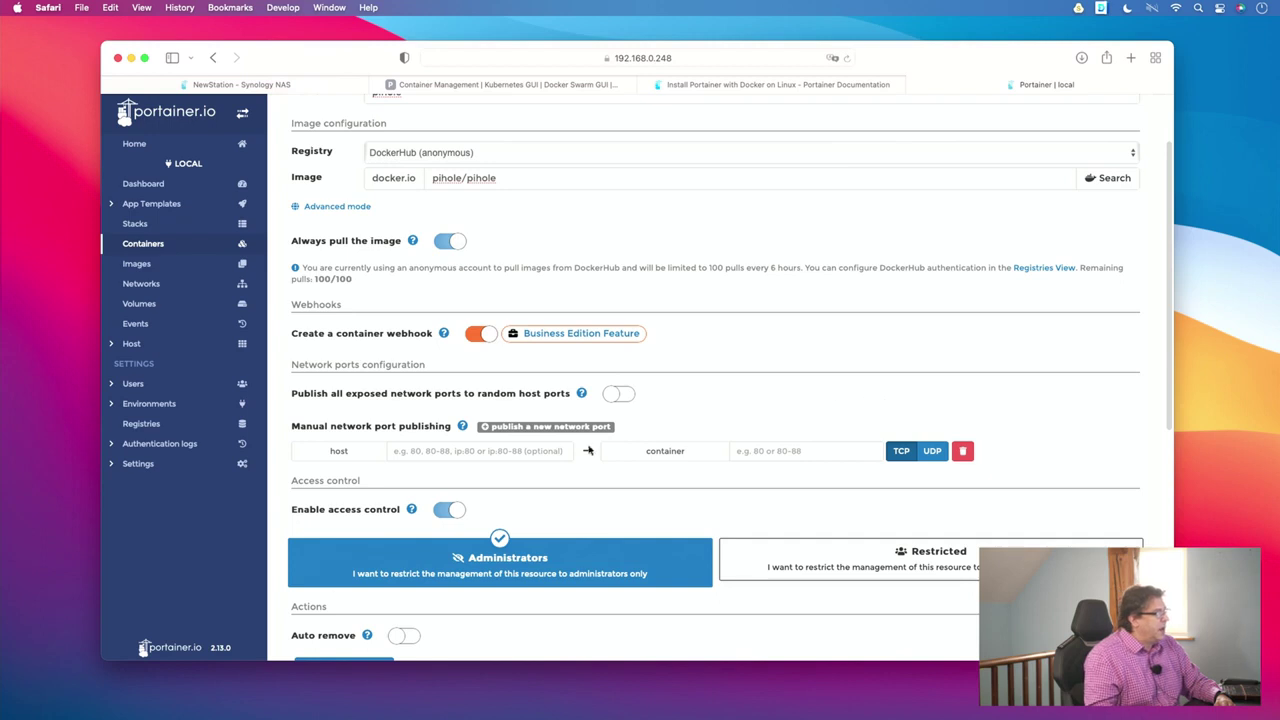
pyautogui.click(517, 451)
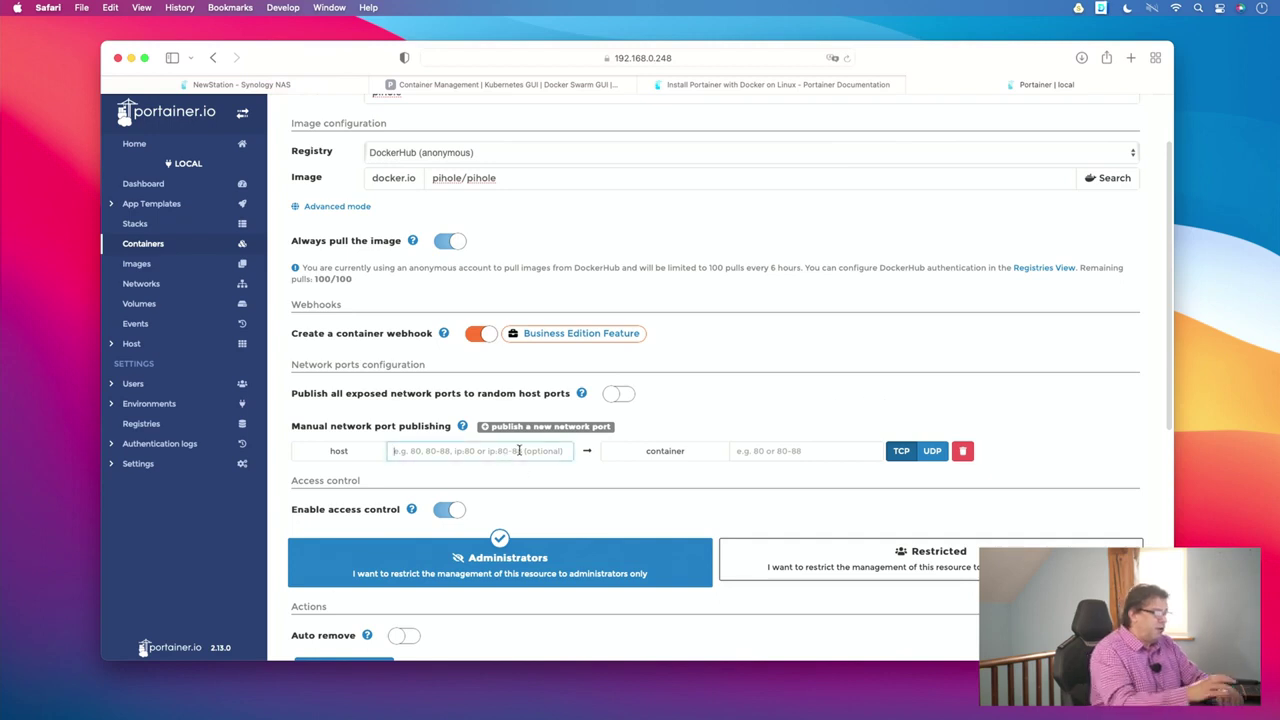
pyautogui.write('53')
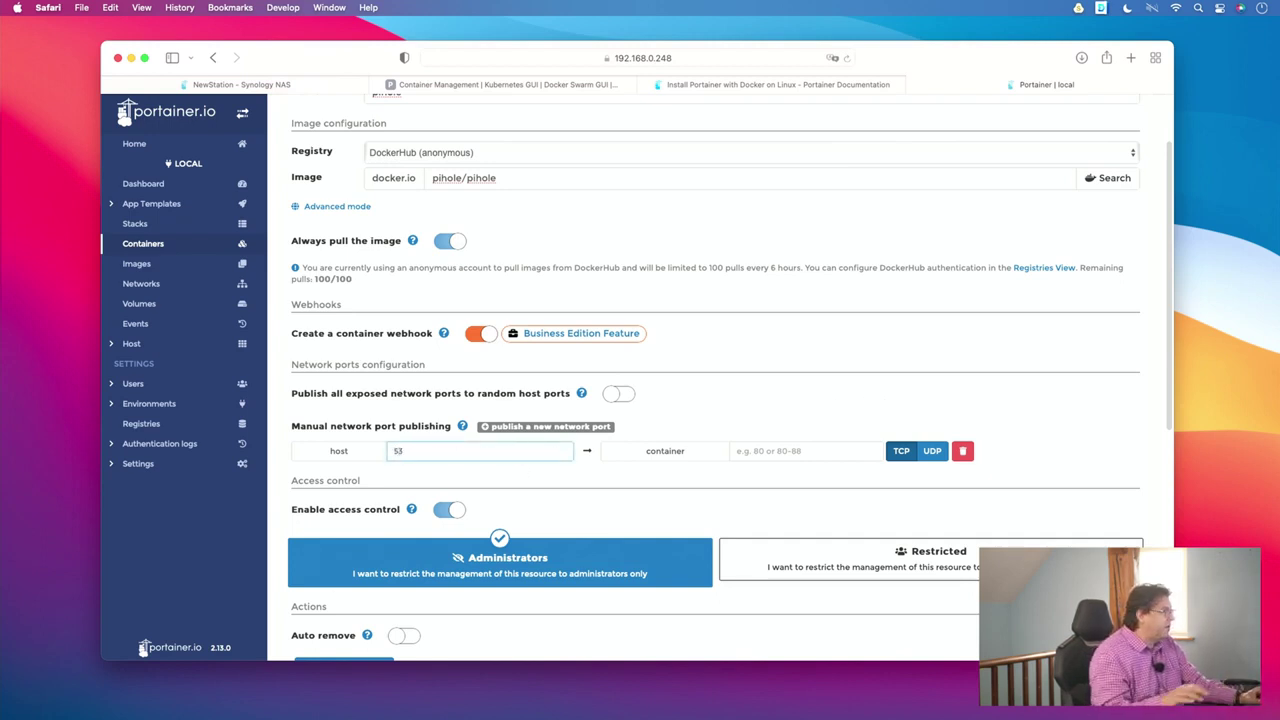
pyautogui.press('Tab')
pyautogui.write('53')
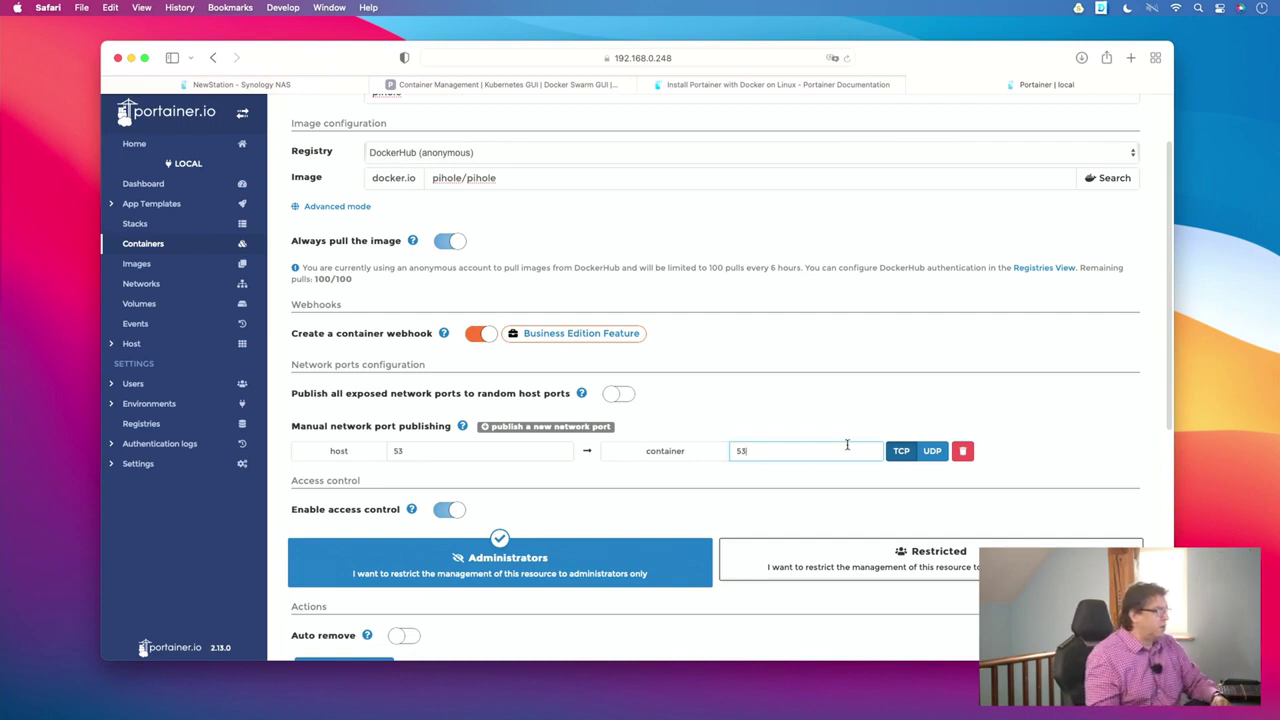
# - Add a second port mapping from host port 53 to container port 53 over UDP
pyautogui.click(566, 428)
pyautogui.click(520, 473)
pyautogui.write('53')
pyautogui.click(764, 476)
pyautogui.write('53')
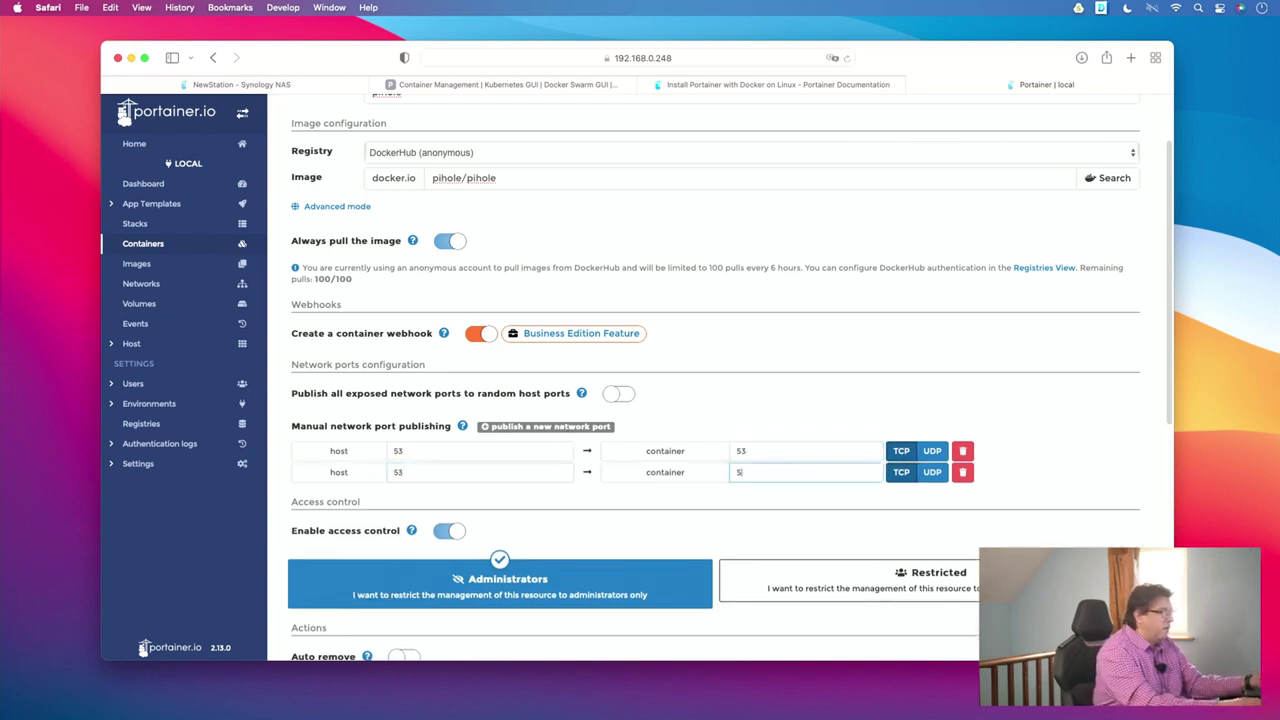
pyautogui.click(932, 473)
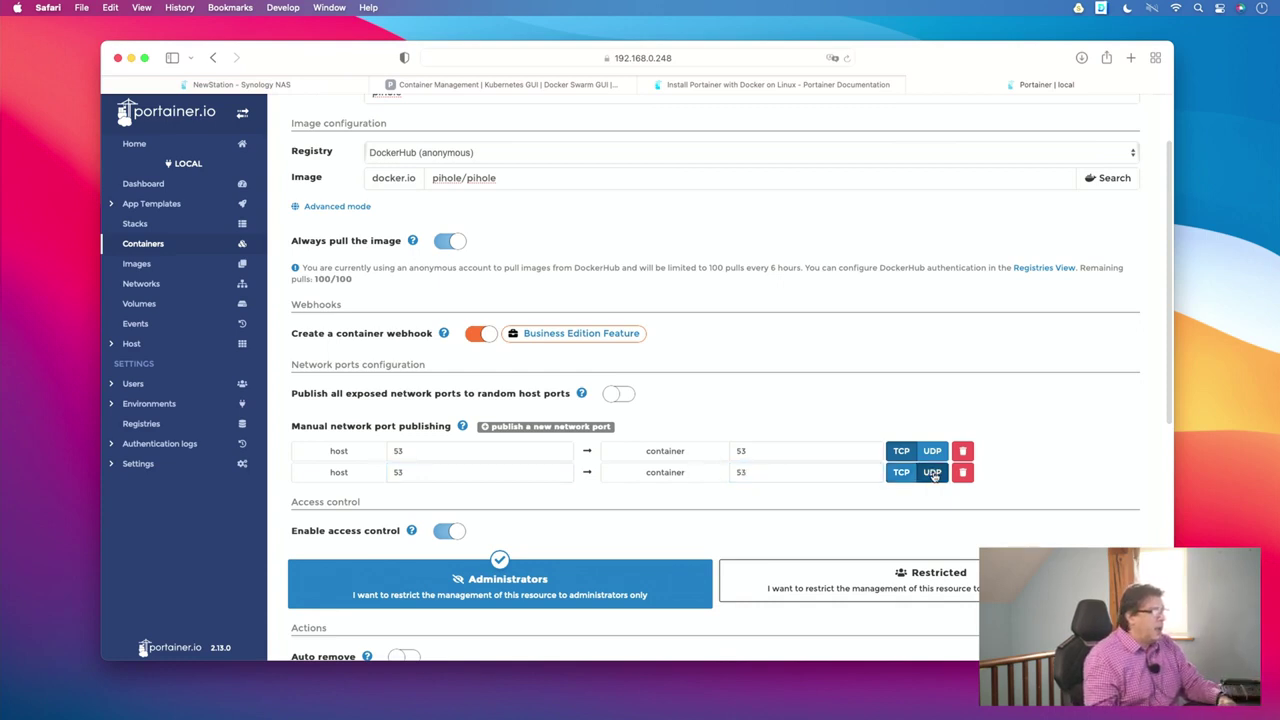
# - Add a third port mapping from host port 80 to container port 80 over TCP
pyautogui.click(507, 431)
pyautogui.click(507, 495)
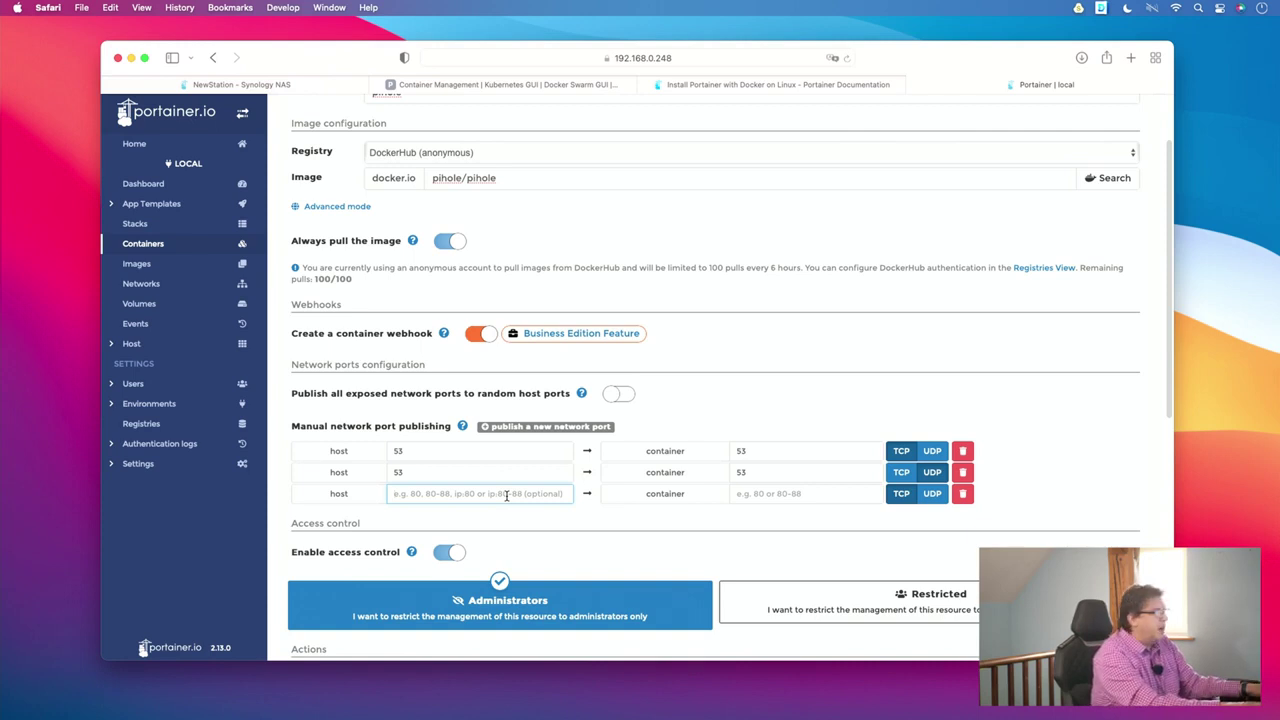
pyautogui.write('80')
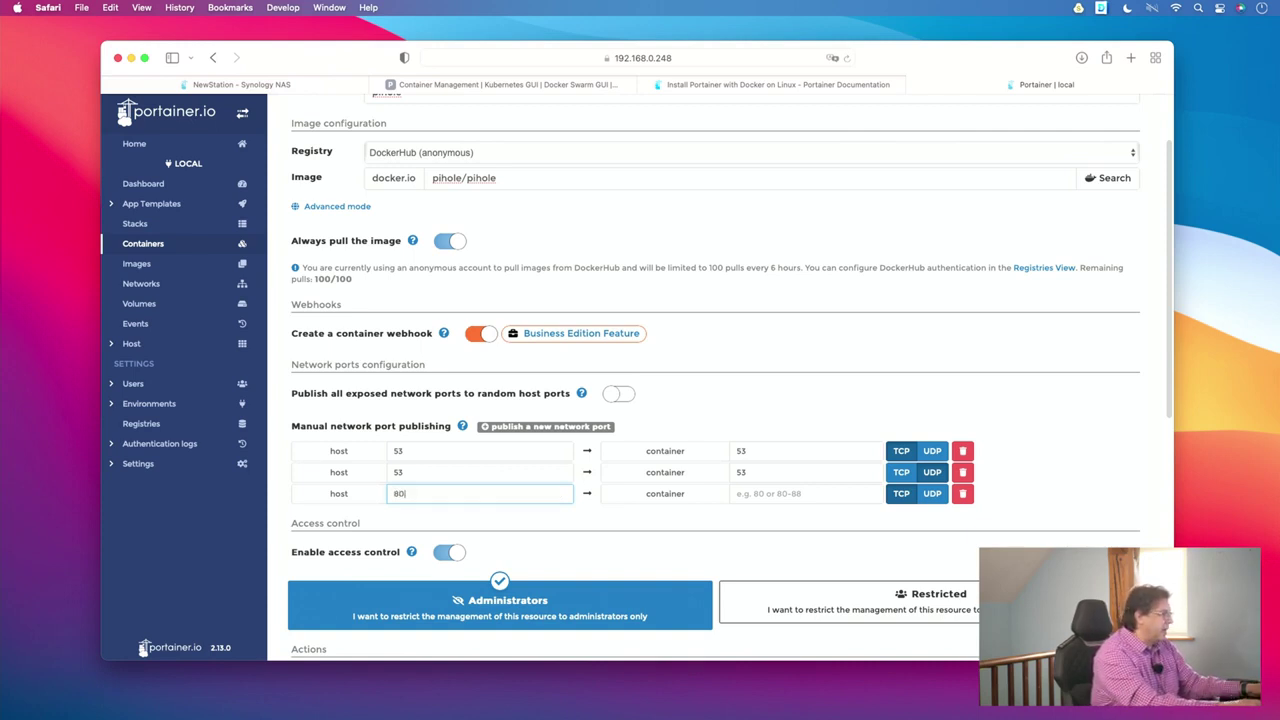
pyautogui.click(805, 493)
pyautogui.write('8')
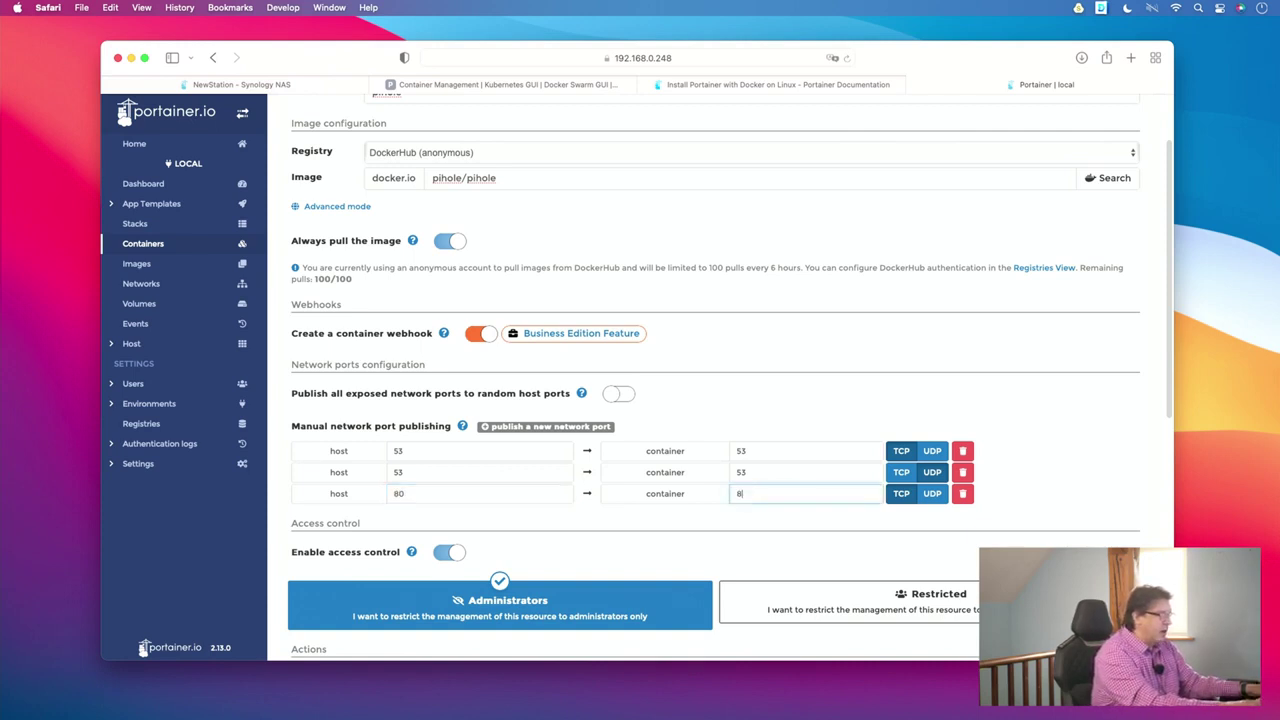
pyautogui.write('0')
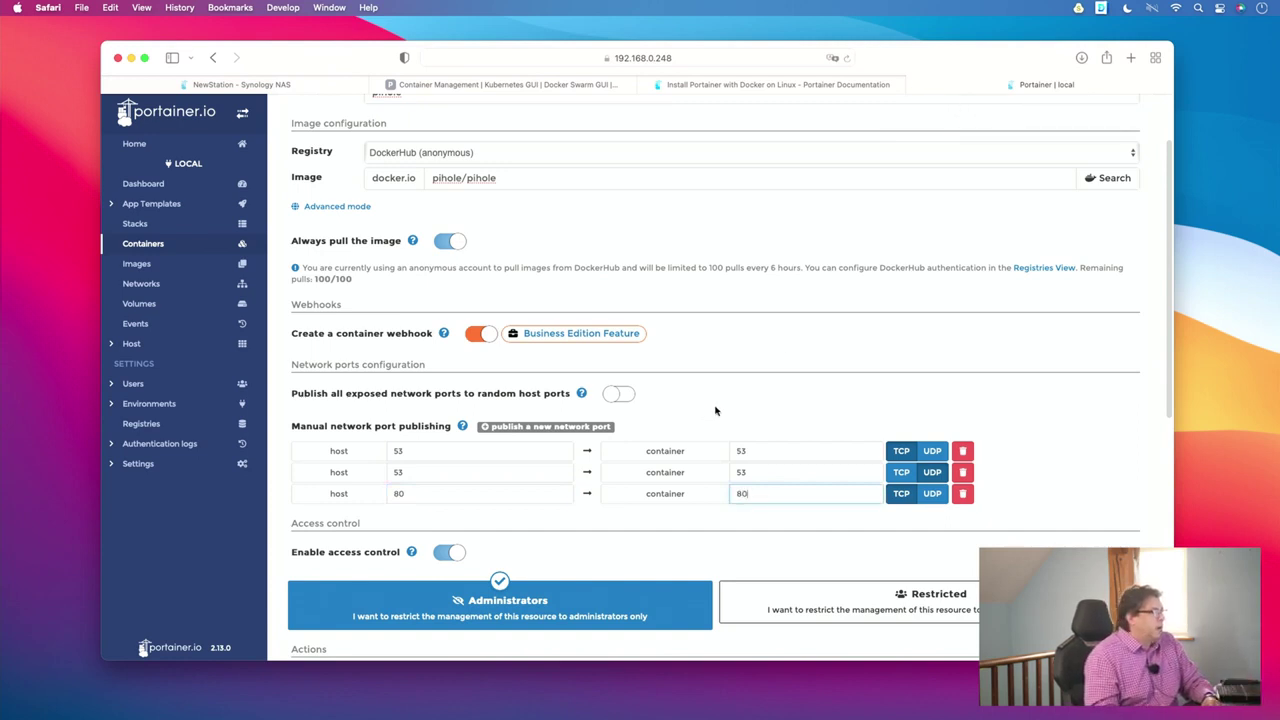
# - Add a fourth port mapping from host port 67 to container port 67 over UDP
pyautogui.click(567, 428)
pyautogui.click(495, 515)
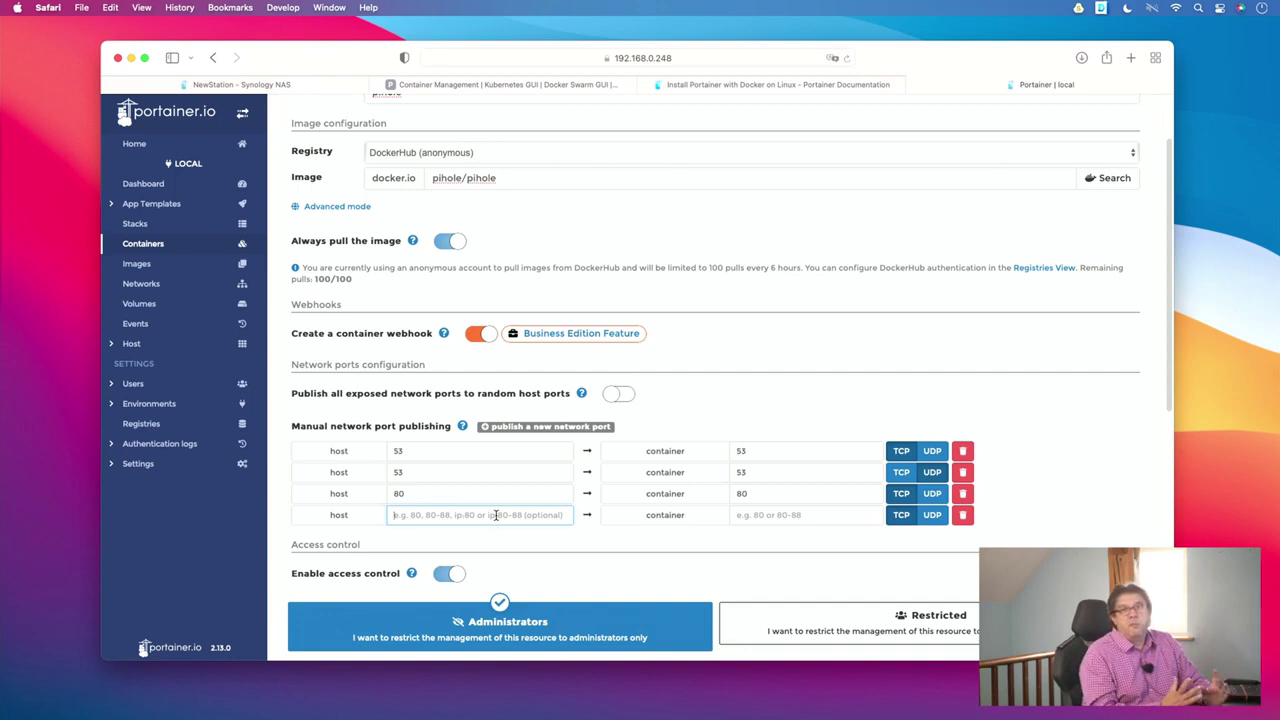
pyautogui.write('67')
pyautogui.press('Tab')
pyautogui.write('67')
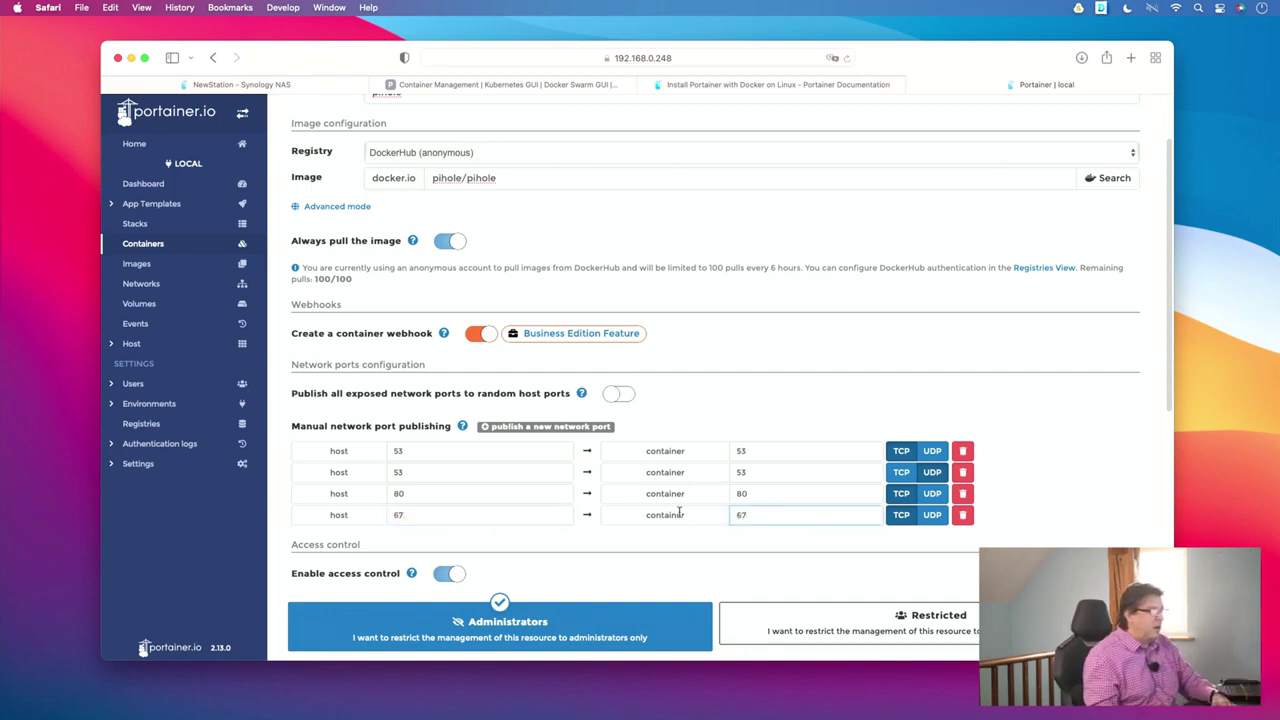
pyautogui.click(940, 517)
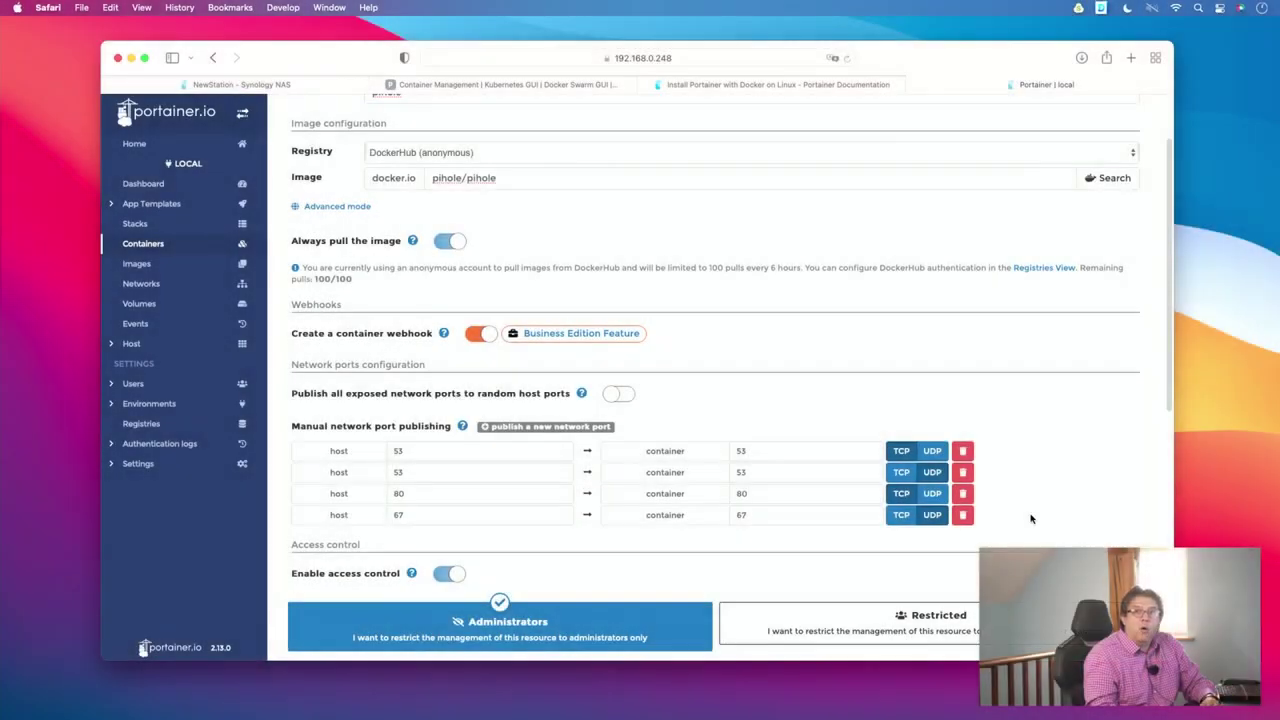
# - Add a volume mapping for the container path /etc/pihole and make it a bind mount
pyautogui.scroll(-3, 1032, 520)
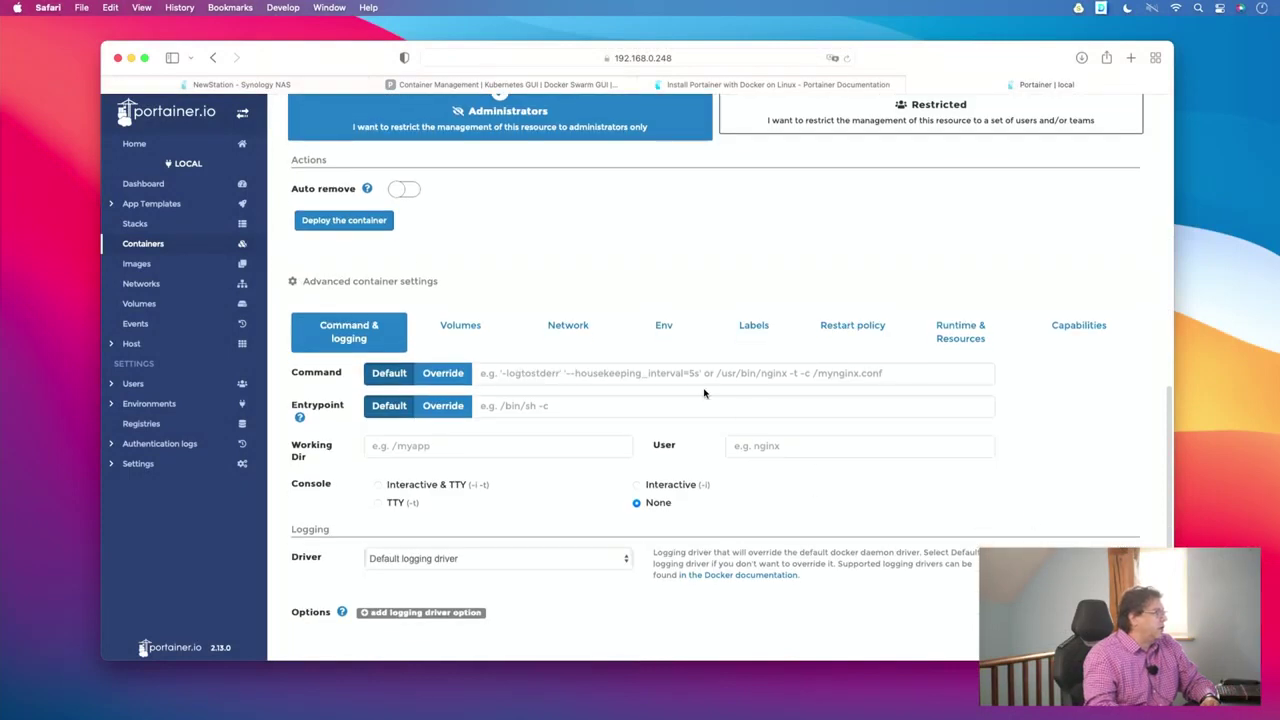
pyautogui.click(462, 326)
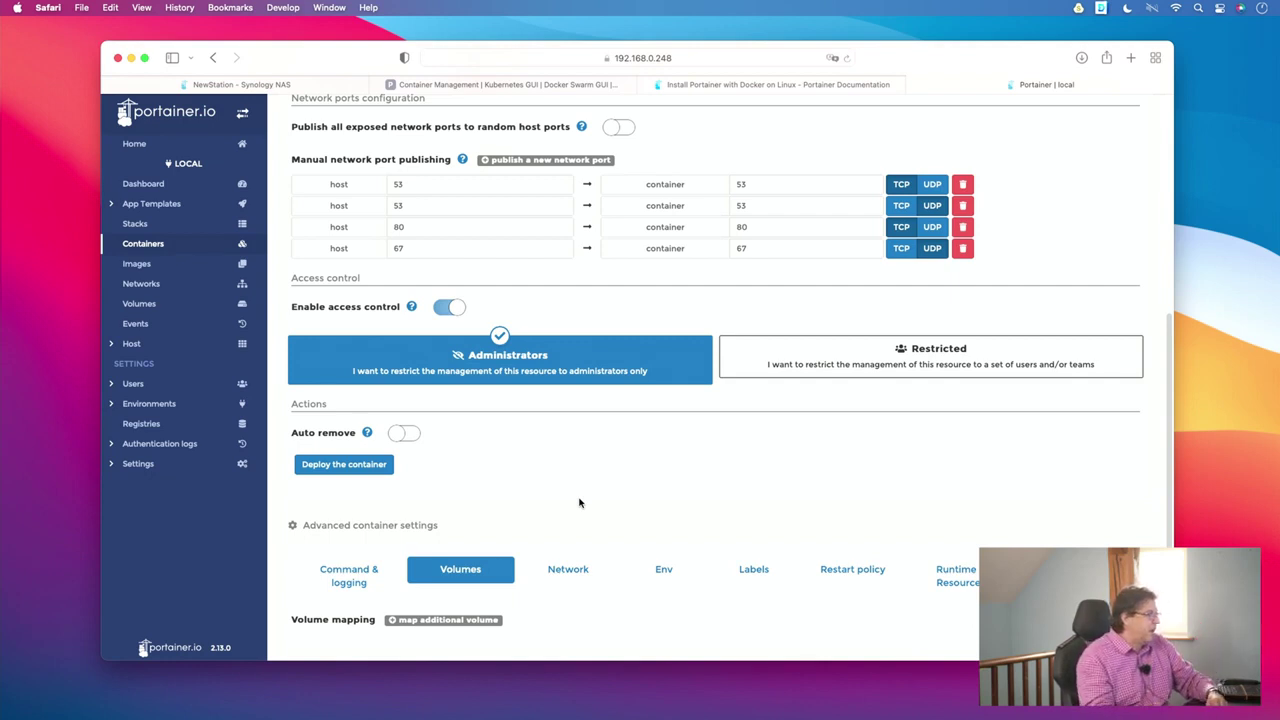
pyautogui.click(440, 621)
pyautogui.scroll(-2, 538, 616)
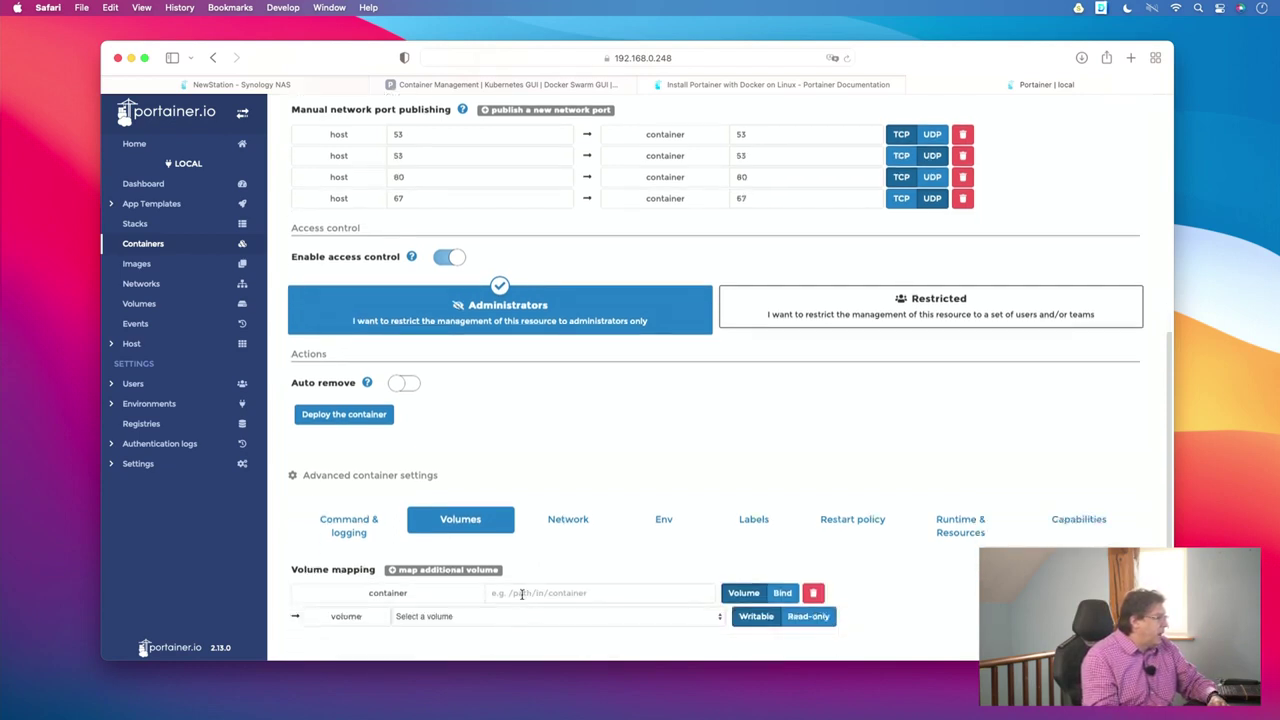
pyautogui.click(531, 593)
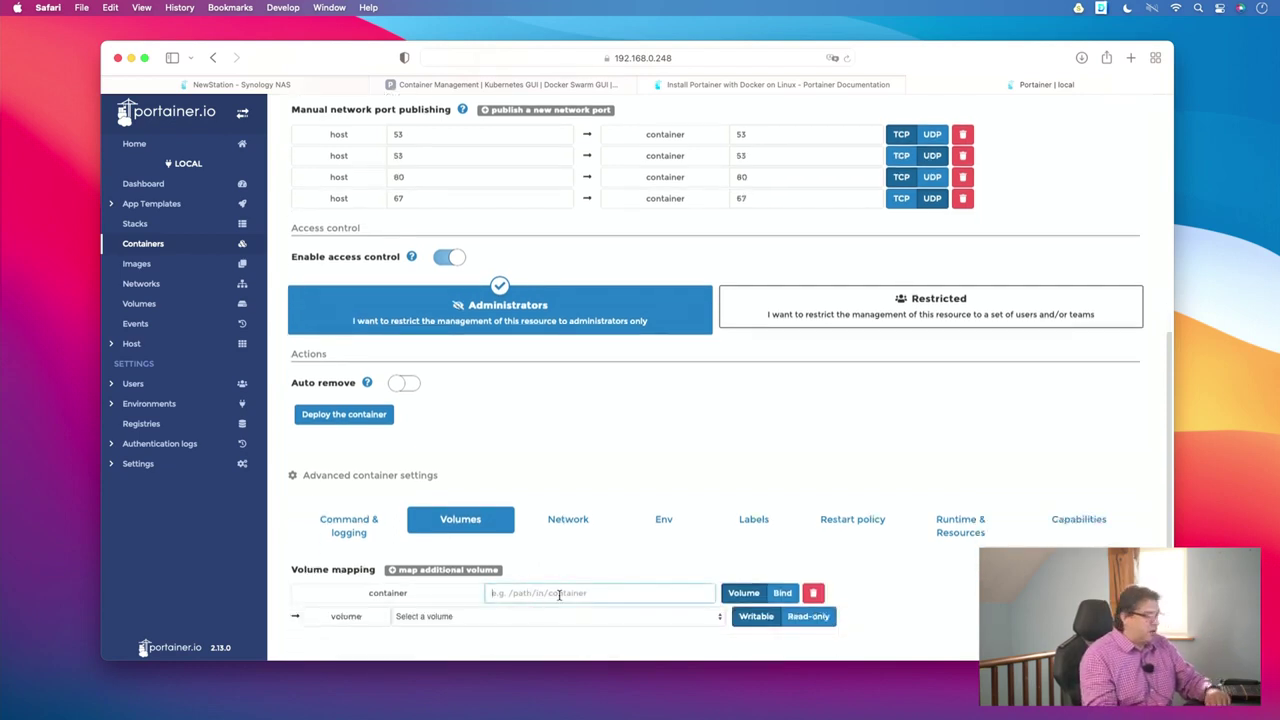
pyautogui.write('/etc/pihole')
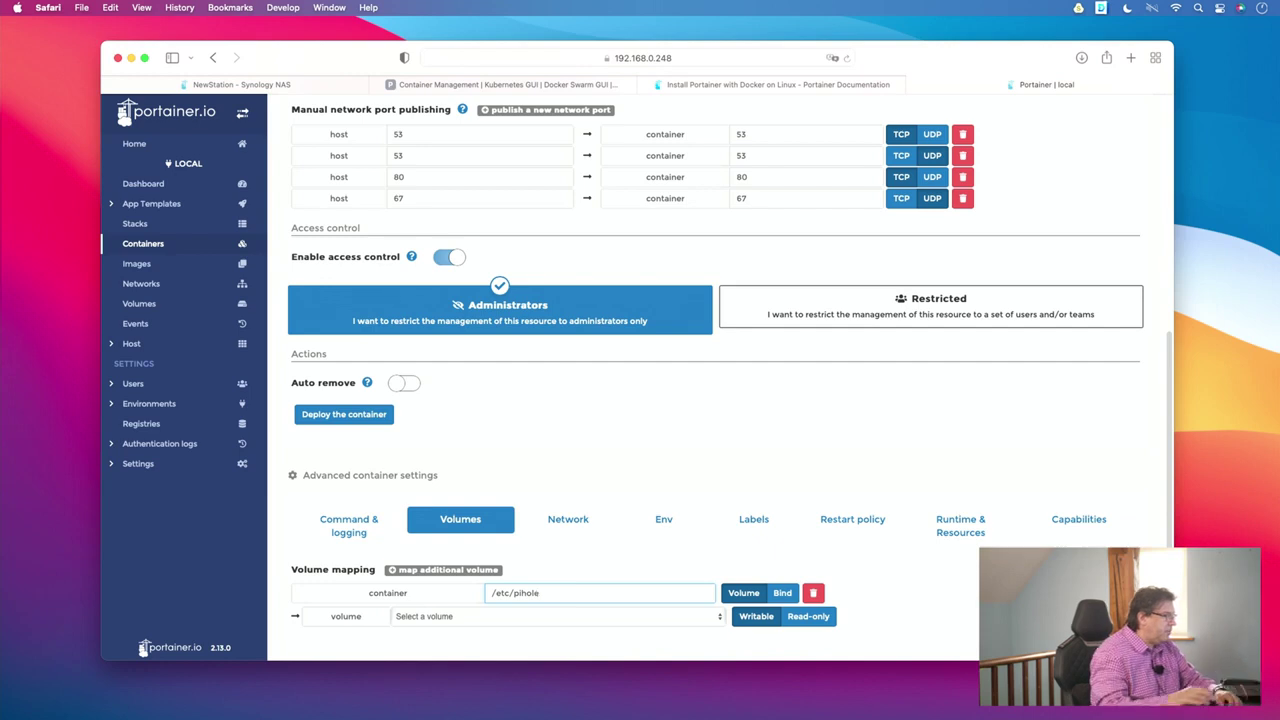
pyautogui.click(782, 594)
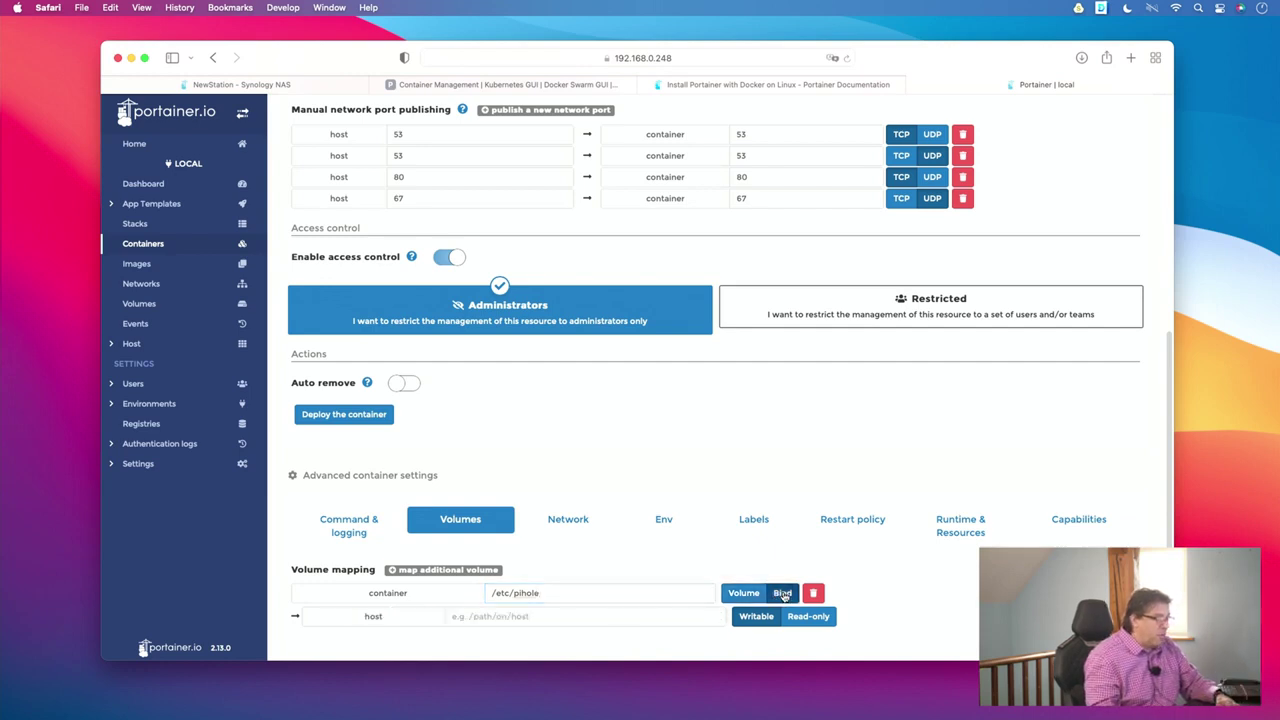
pyautogui.click(581, 618)
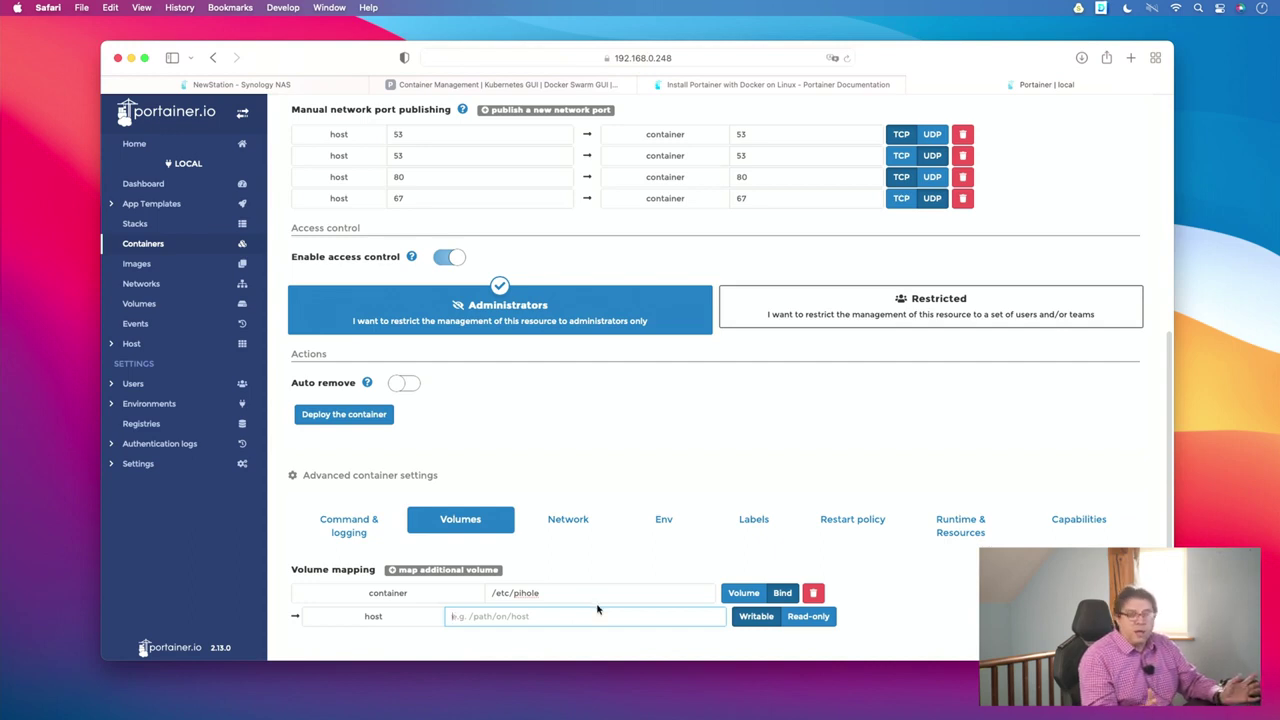
# - Switch to the Synology desktop and create a folder named pihole inside the docker shared folder in File Station
pyautogui.click(294, 84)
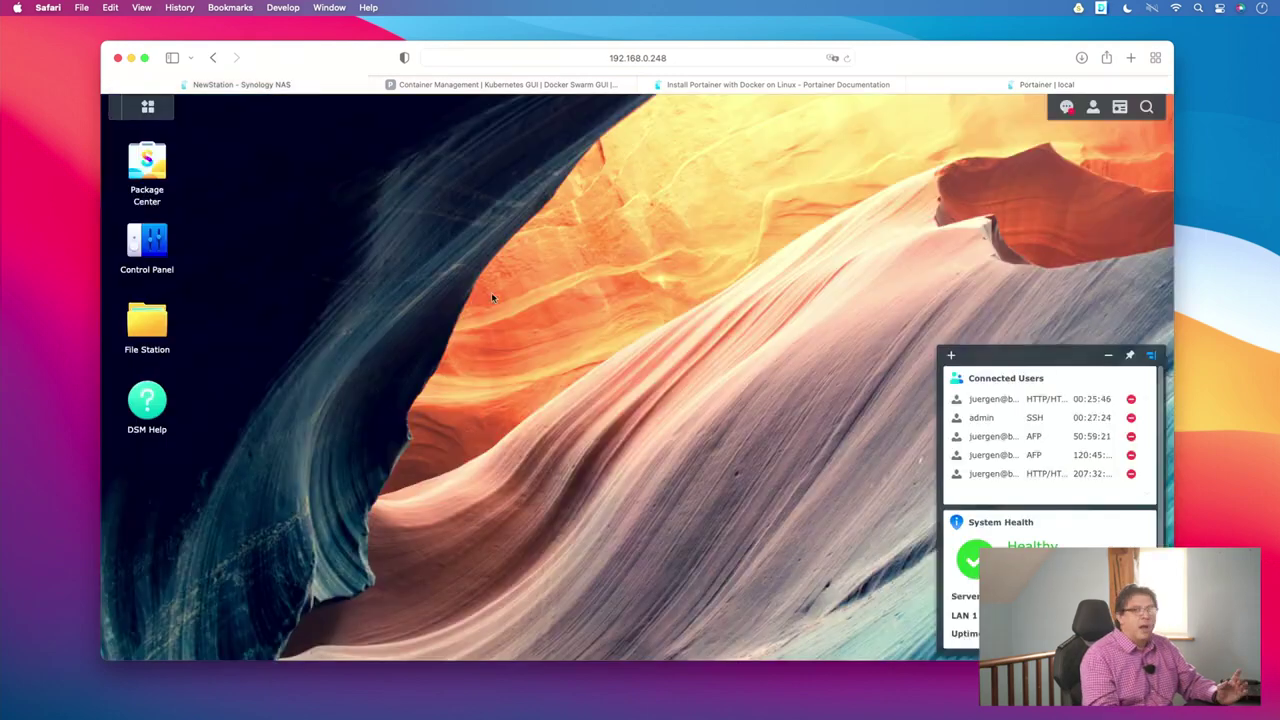
pyautogui.click(147, 335)
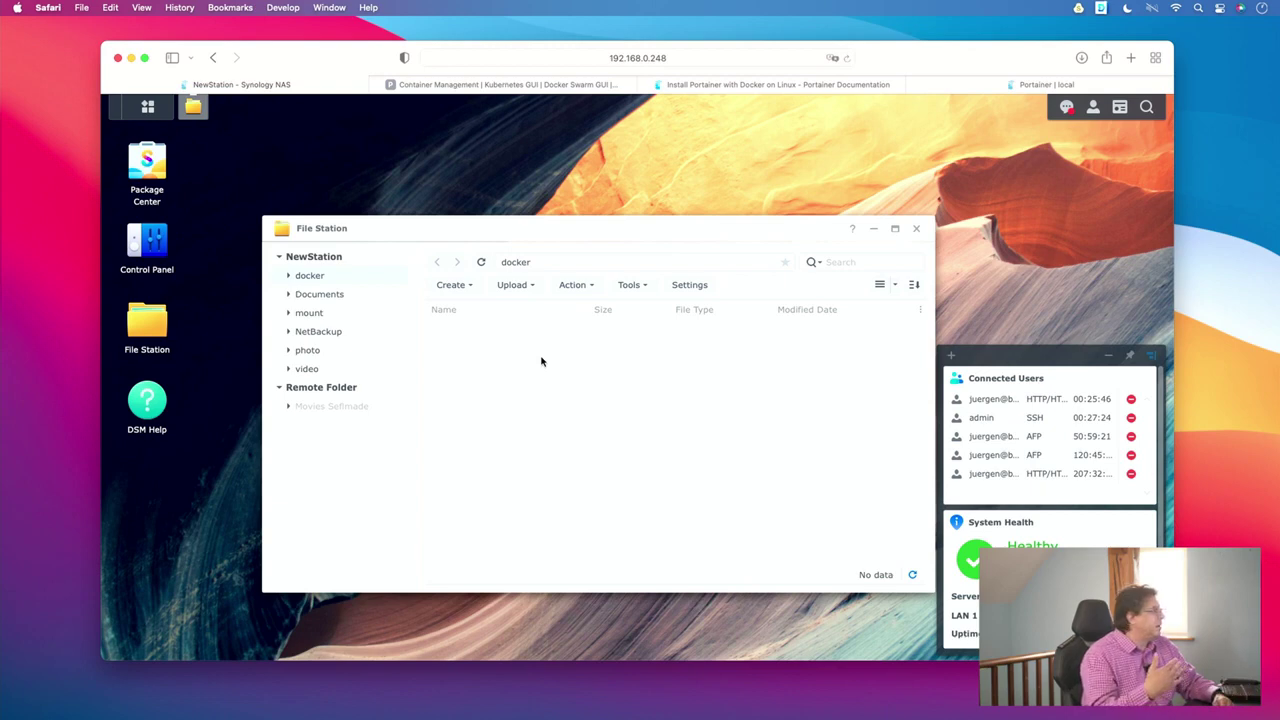
pyautogui.rightClick(471, 335)
pyautogui.click(456, 350)
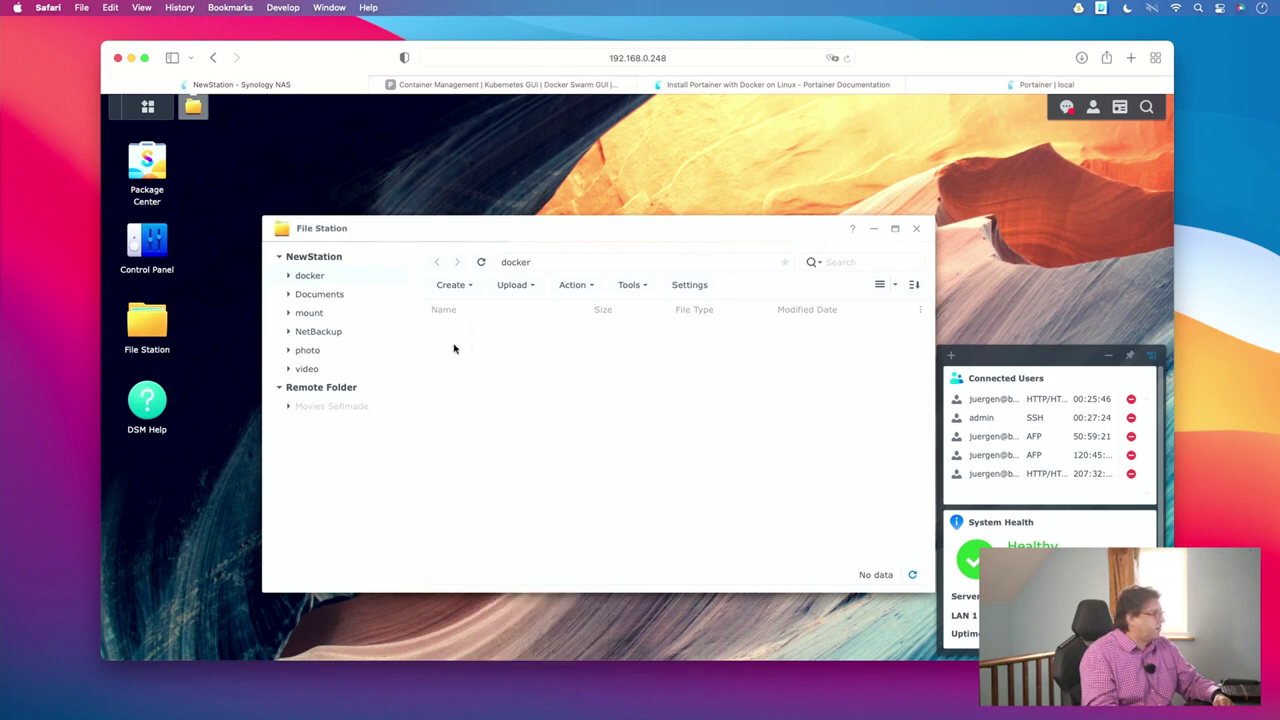
pyautogui.click(577, 287)
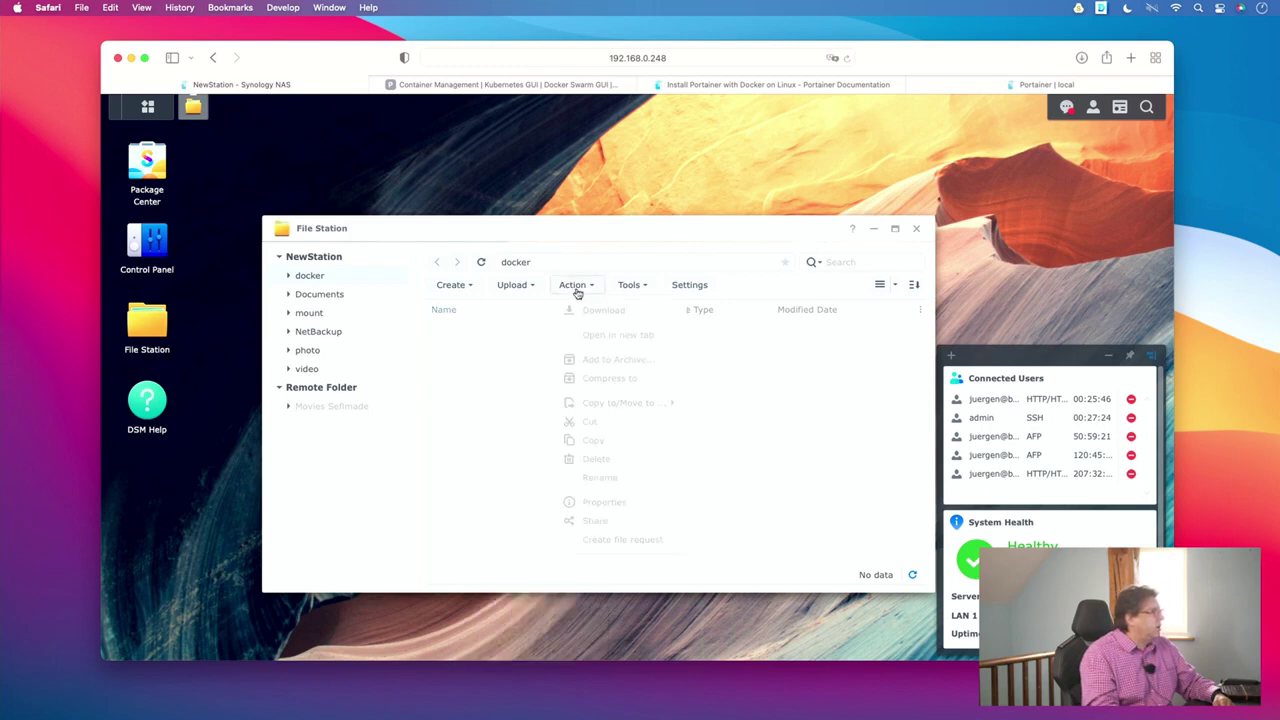
pyautogui.click(459, 287)
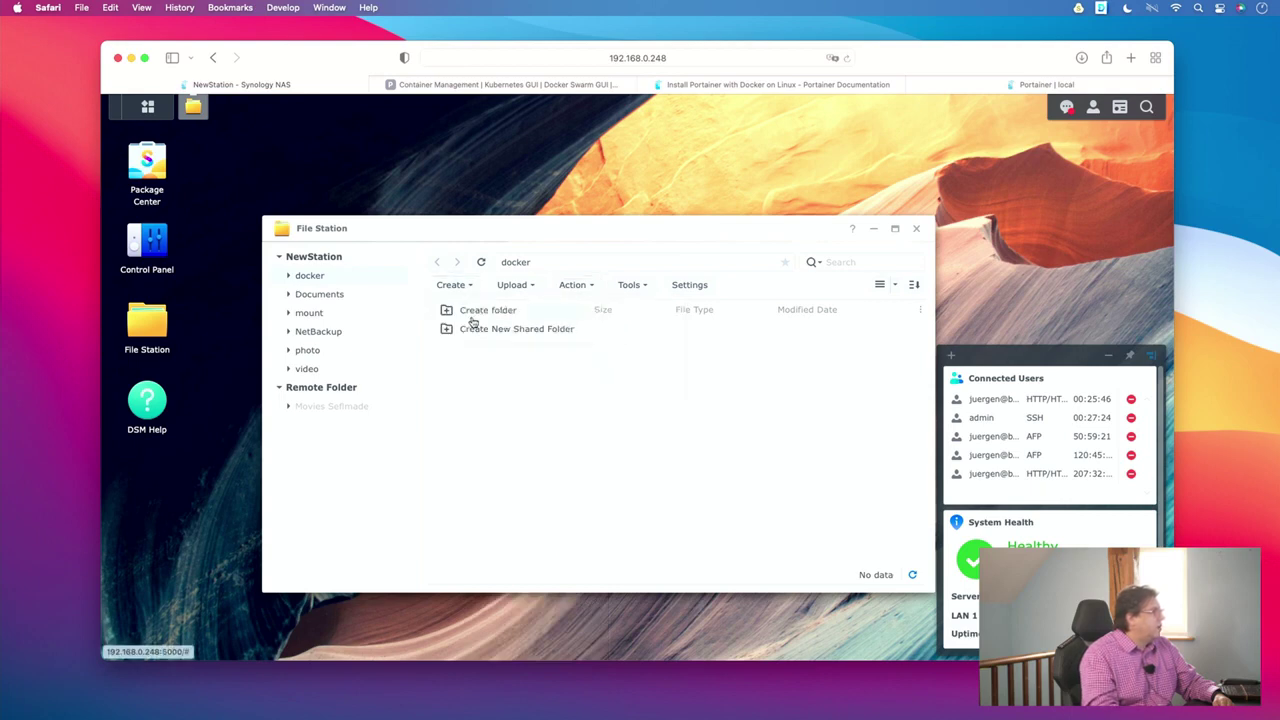
pyautogui.click(470, 311)
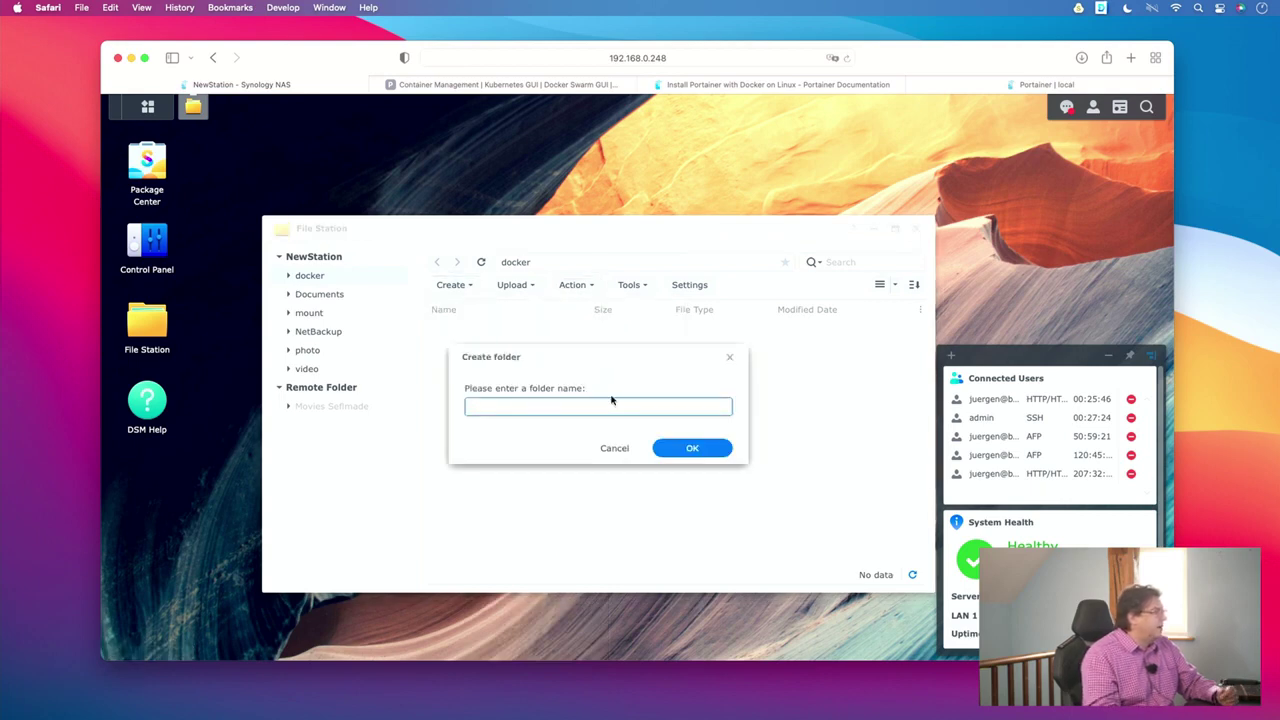
pyautogui.write('pihole')
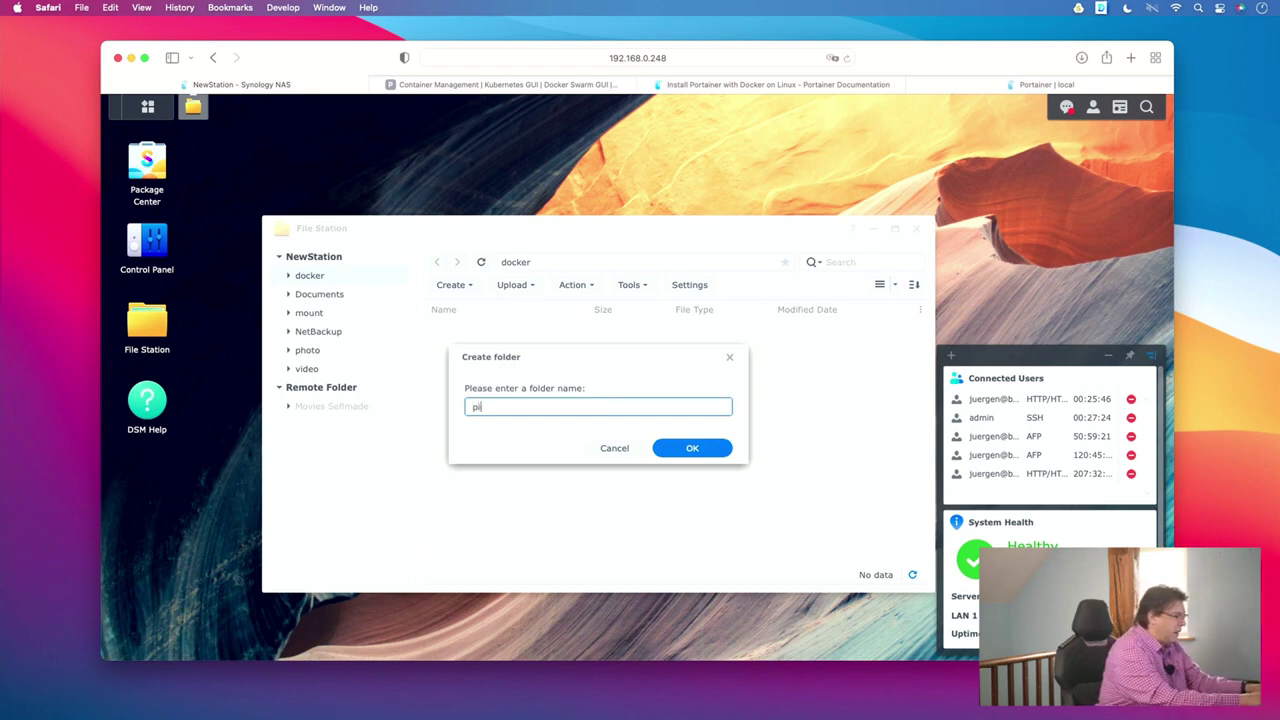
pyautogui.click(703, 450)
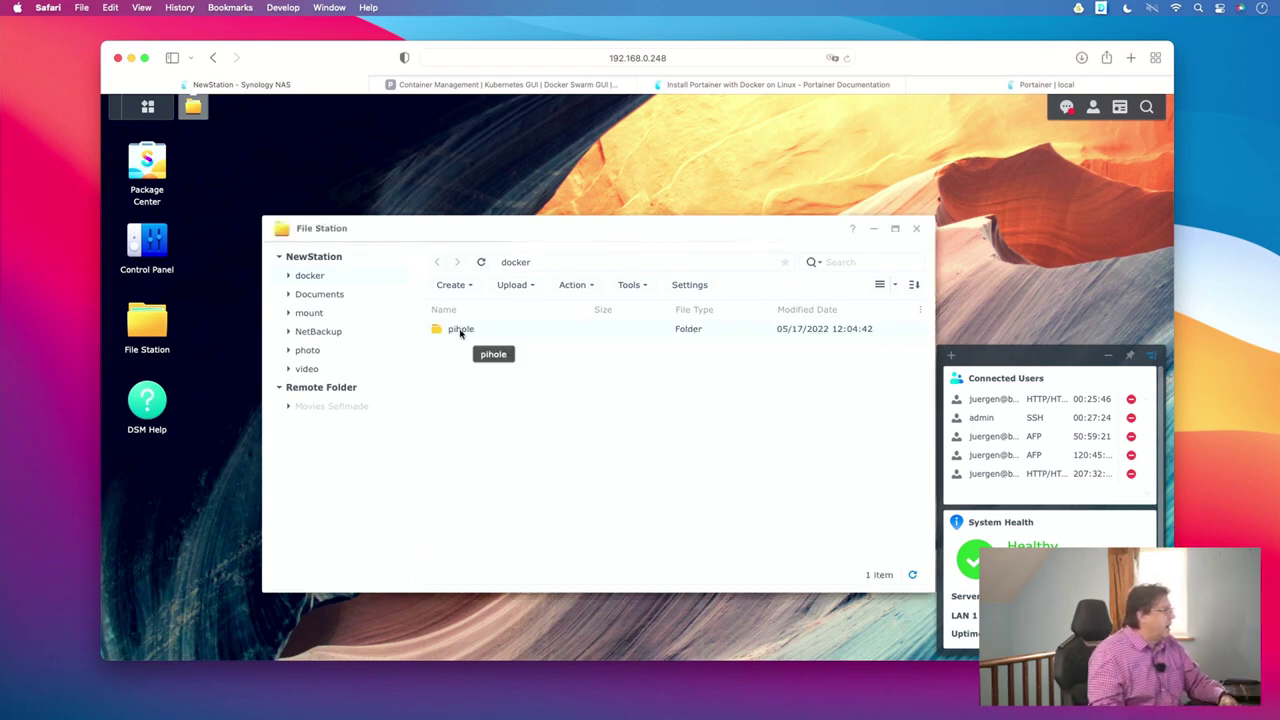
# - Create a folder named etc inside the new pihole folder
pyautogui.doubleClick(460, 330)
pyautogui.click(453, 286)
pyautogui.click(460, 315)
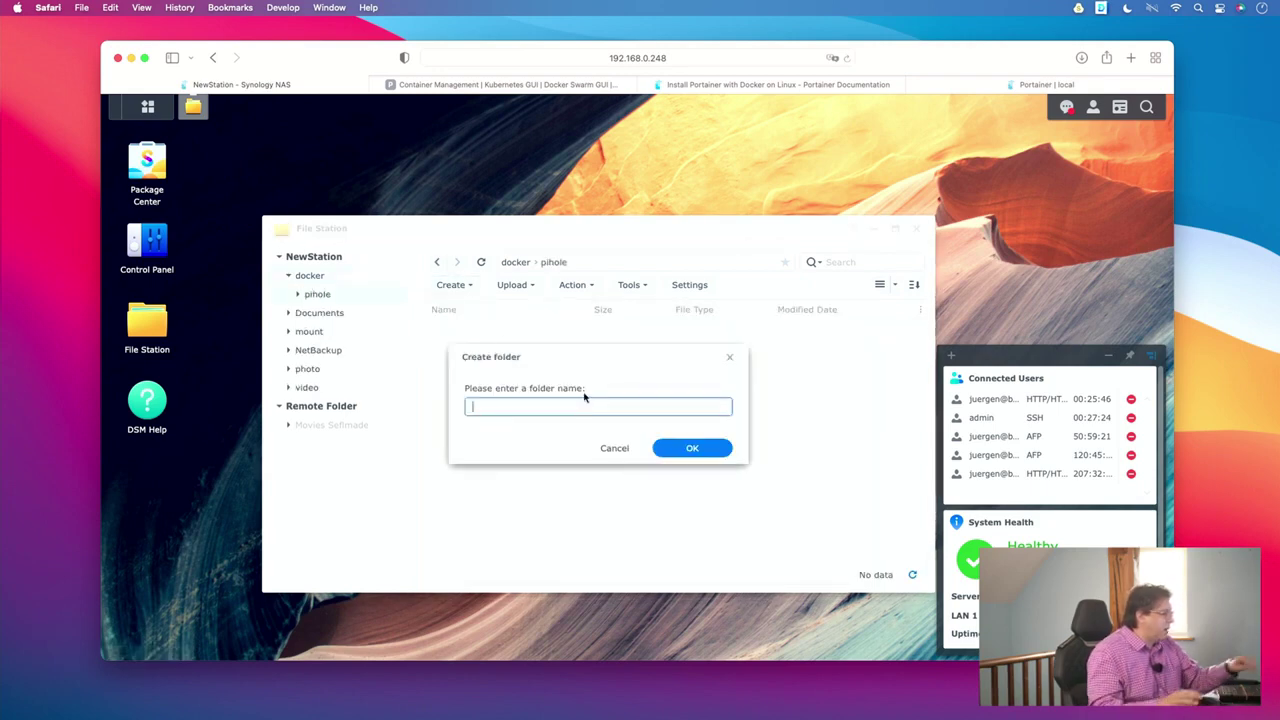
pyautogui.write('etc')
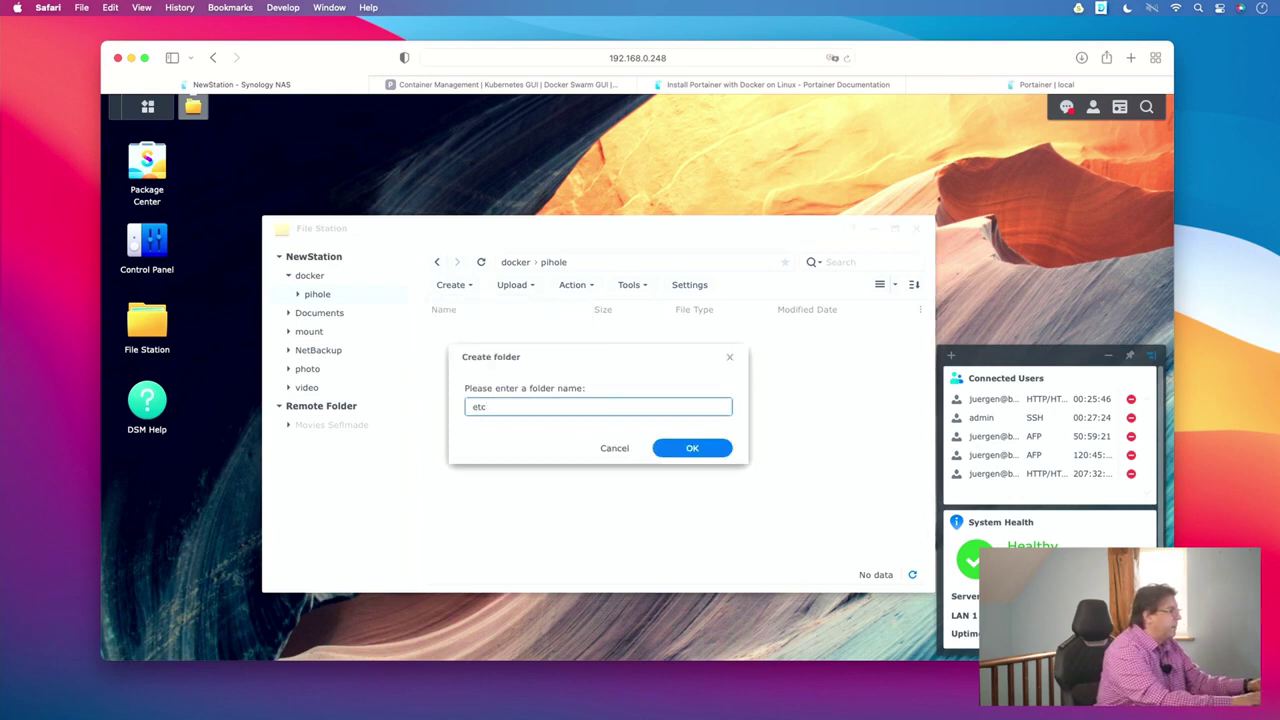
pyautogui.press('Return')
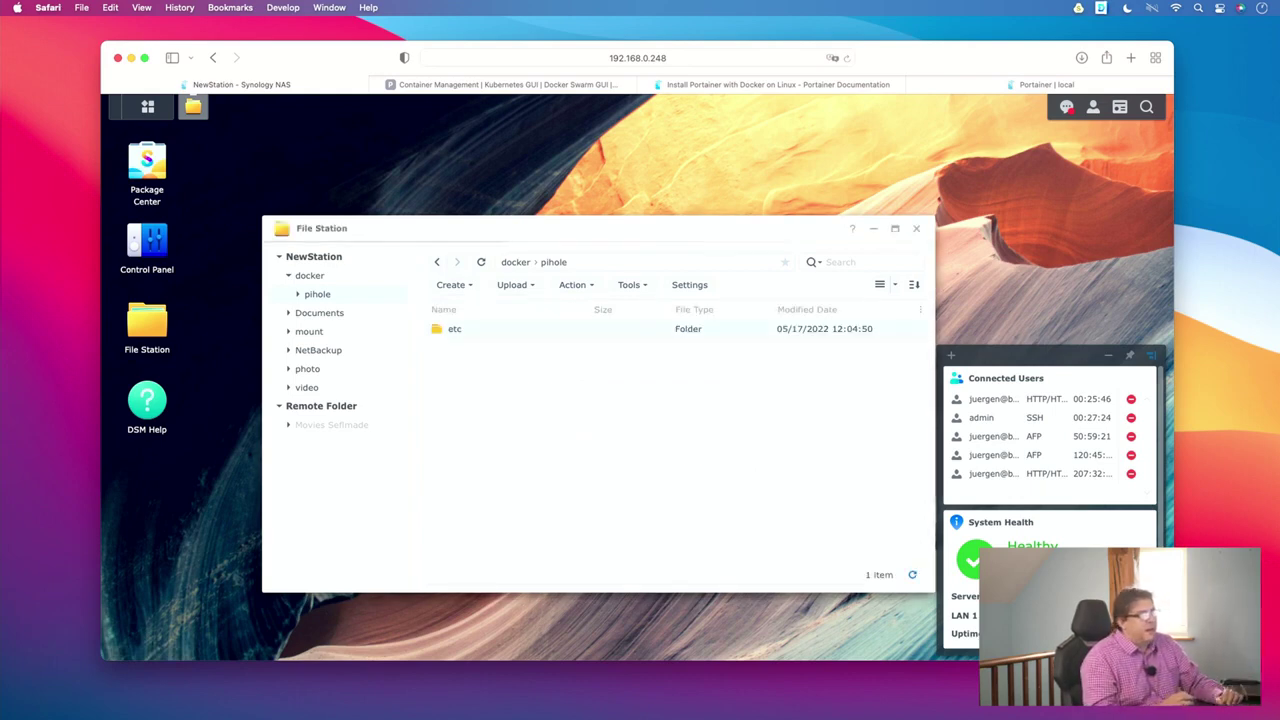
# - Add a permission entry allowing Everyone all Read and Write rights on the etc folder, and save it
pyautogui.rightClick(455, 333)
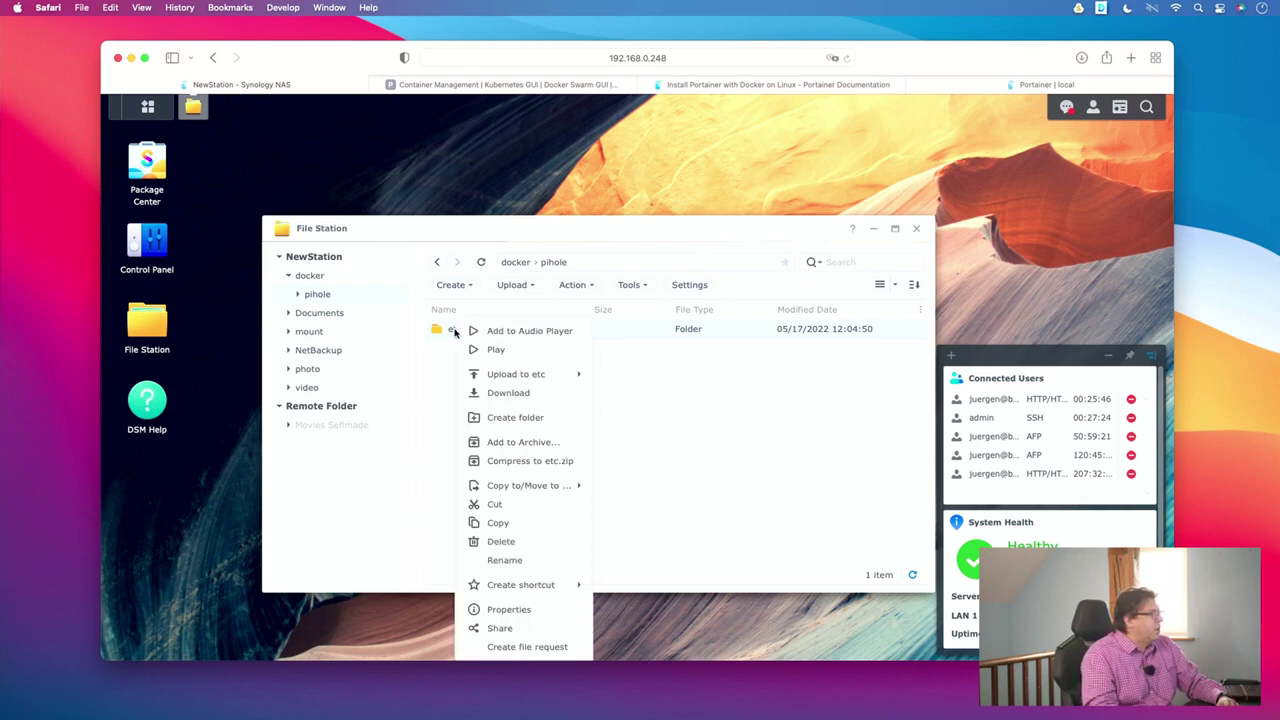
pyautogui.click(521, 610)
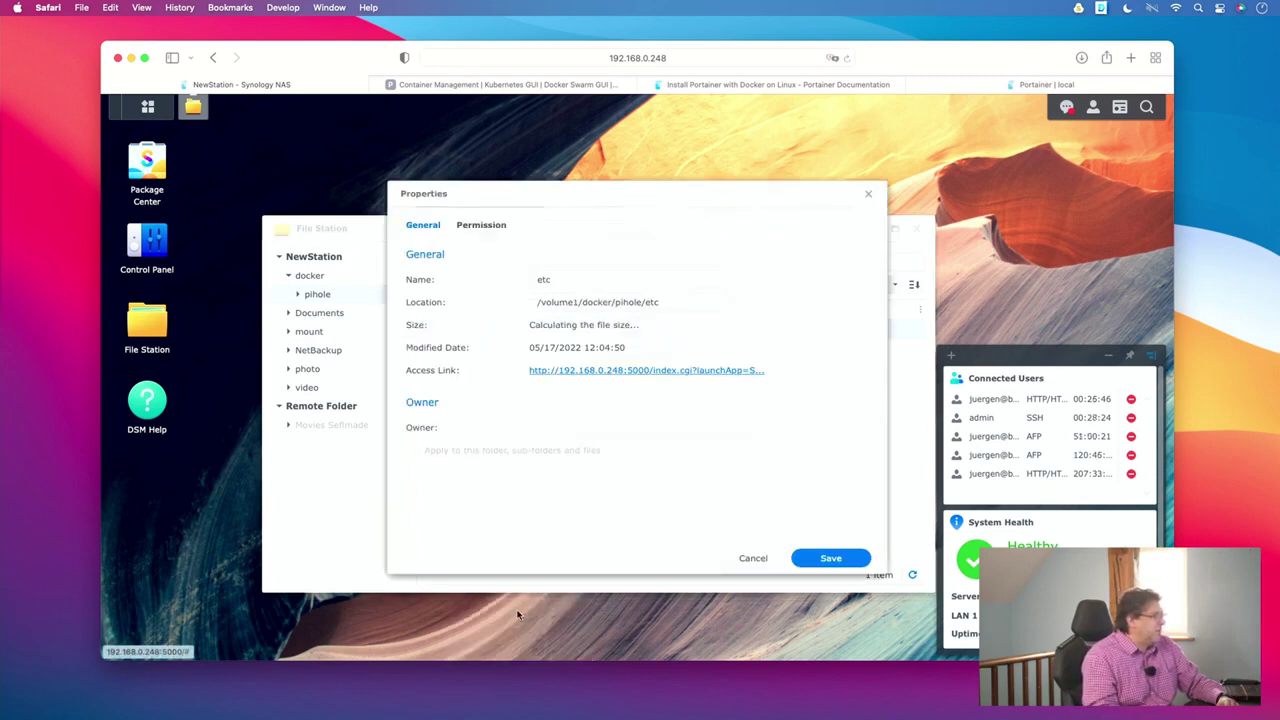
pyautogui.click(489, 226)
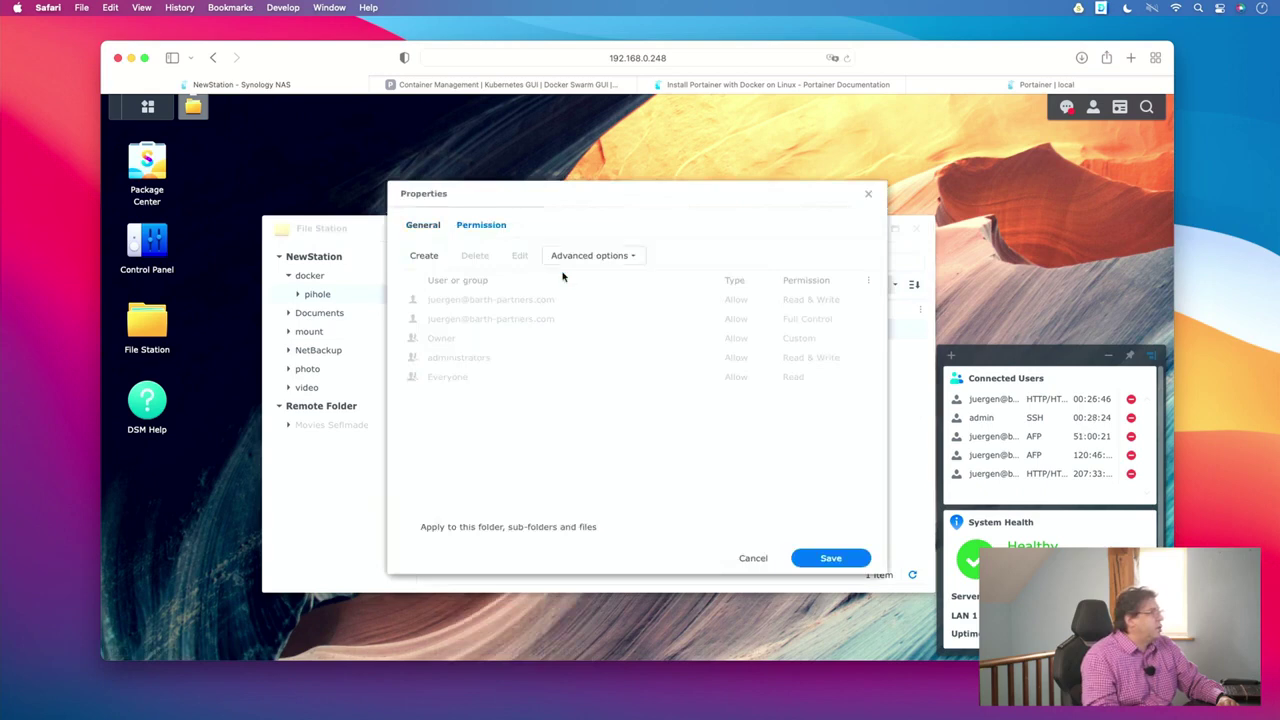
pyautogui.click(425, 256)
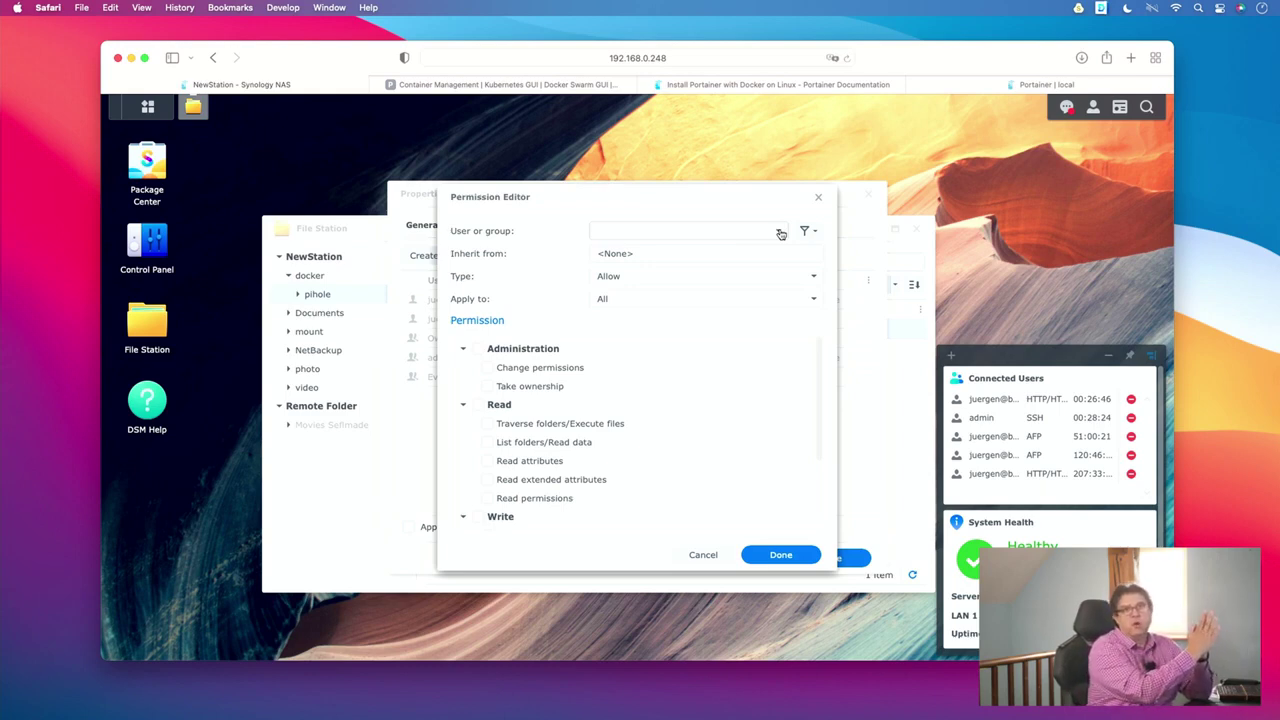
pyautogui.click(779, 232)
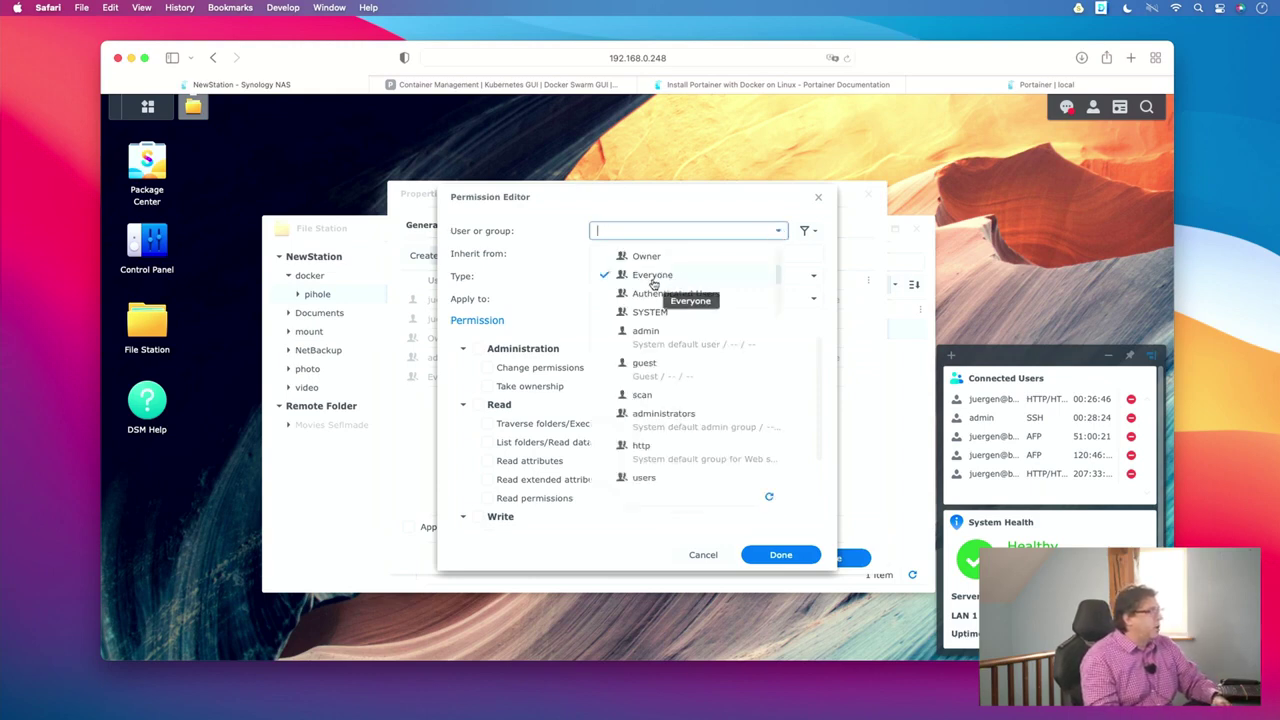
pyautogui.click(482, 404)
pyautogui.click(478, 405)
pyautogui.click(478, 517)
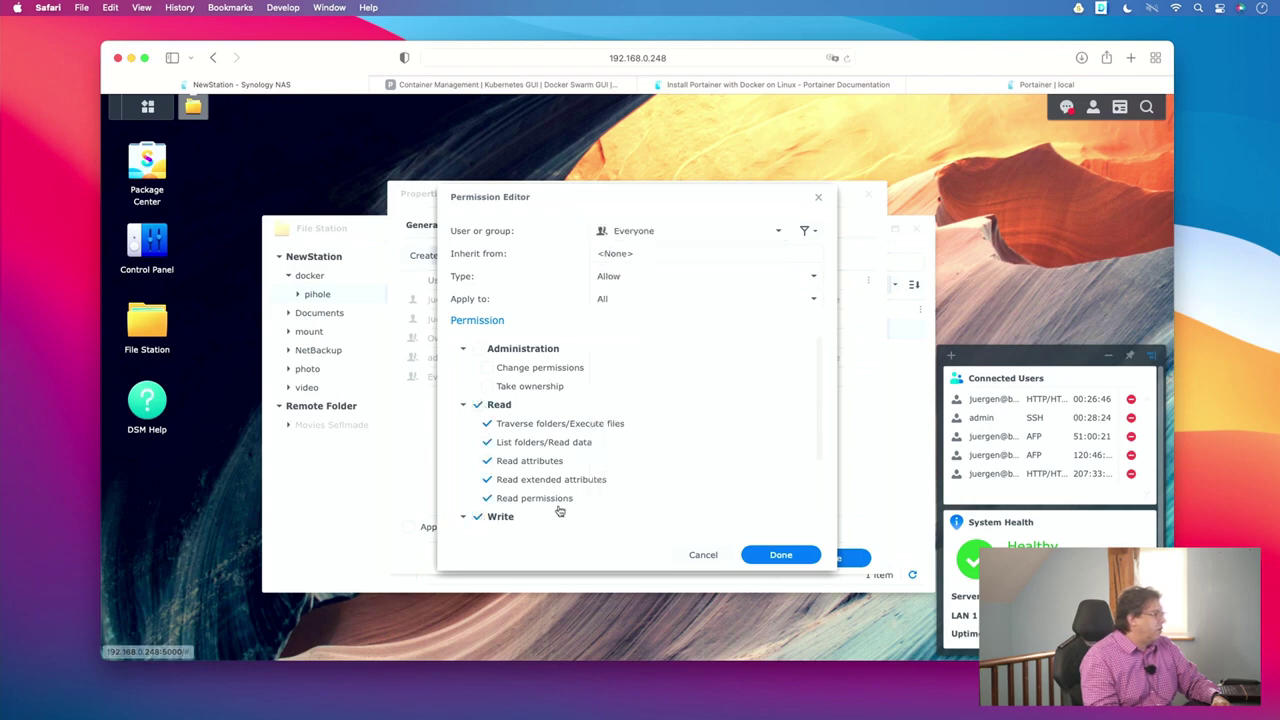
pyautogui.scroll(-3, 565, 505)
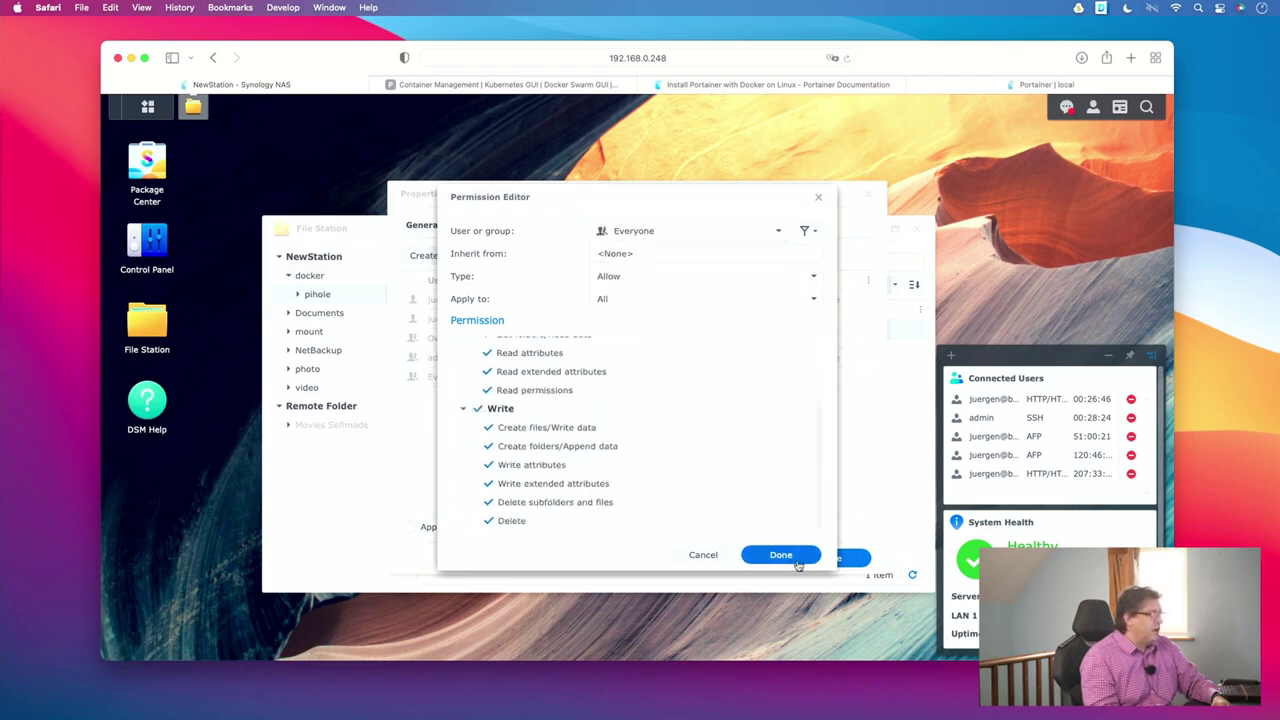
pyautogui.click(780, 555)
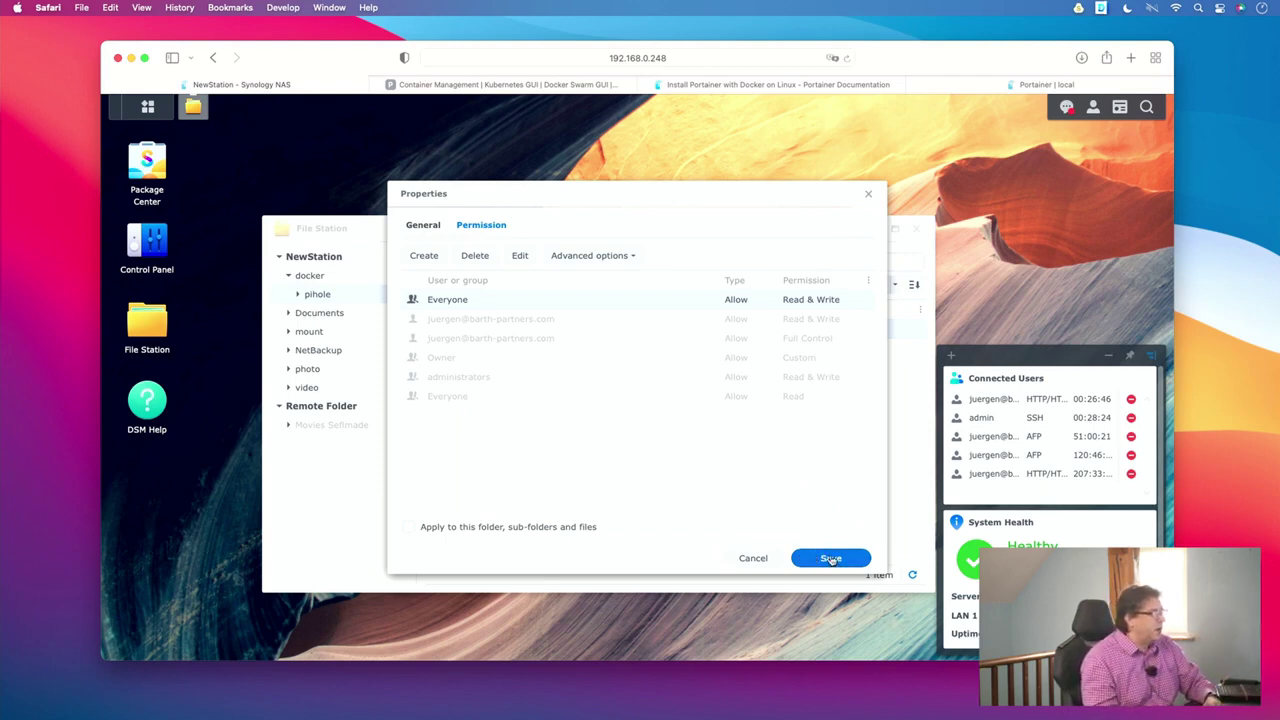
pyautogui.click(831, 559)
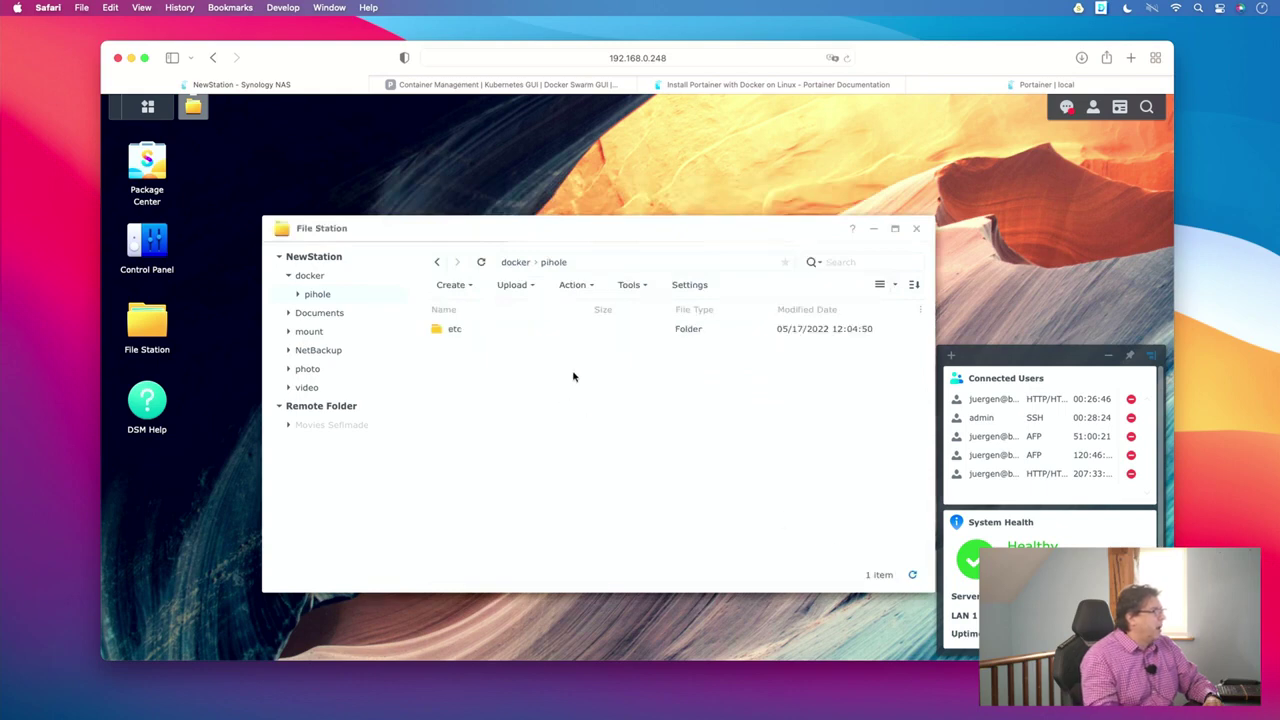
# - Copy the etc folder's location path /volume1/docker/pihole/etc from its properties and return to the container form in Portainer
pyautogui.rightClick(455, 331)
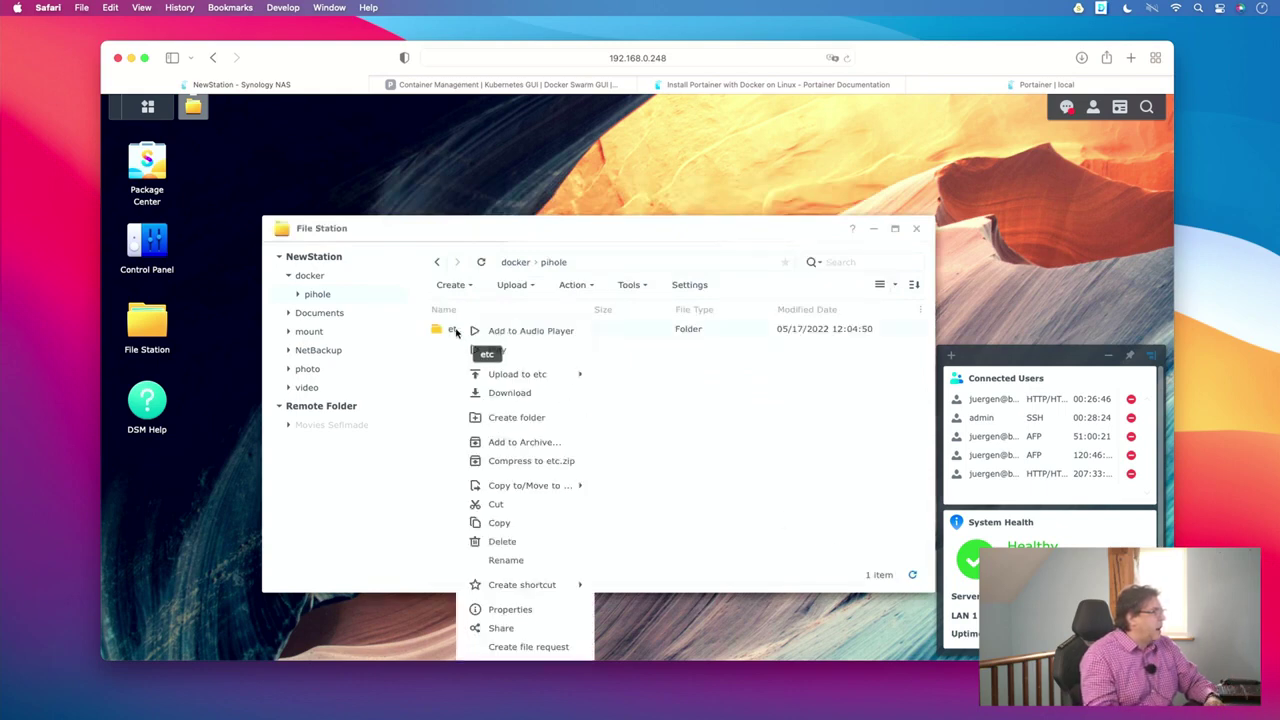
pyautogui.click(510, 608)
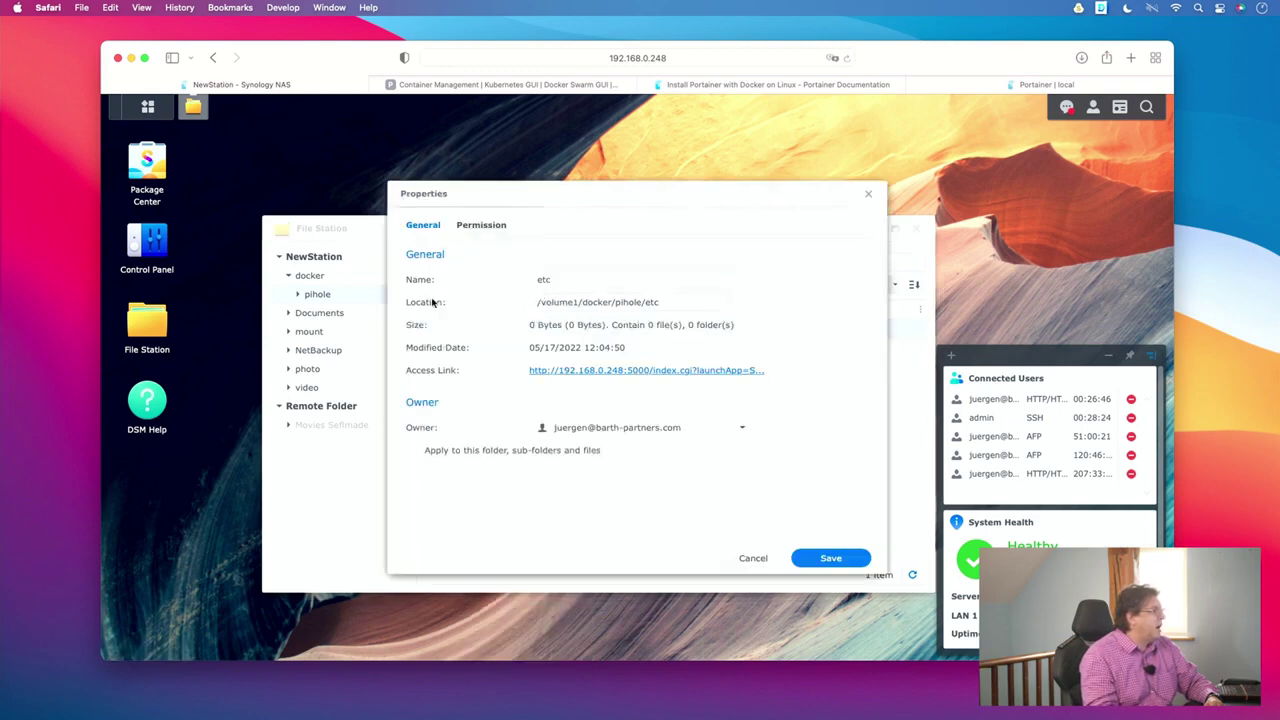
pyautogui.moveTo(680, 301); pyautogui.dragTo(538, 302)
pyautogui.press('super+c')
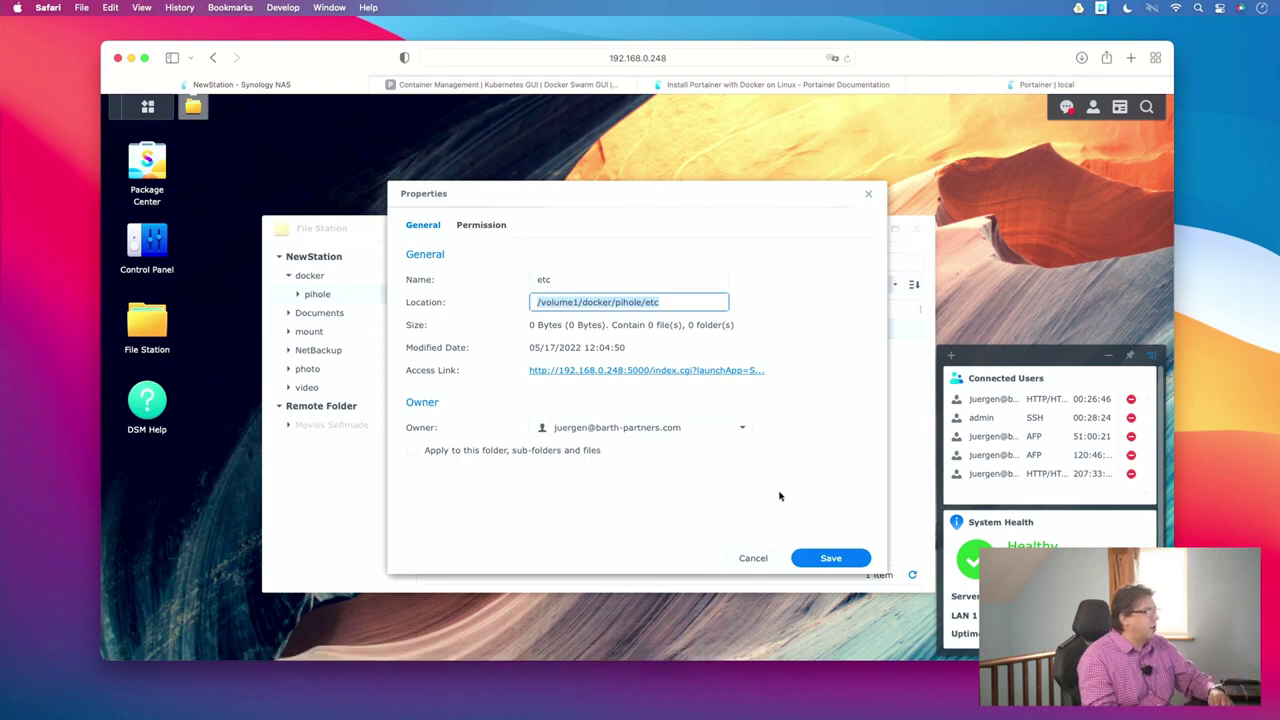
pyautogui.click(752, 560)
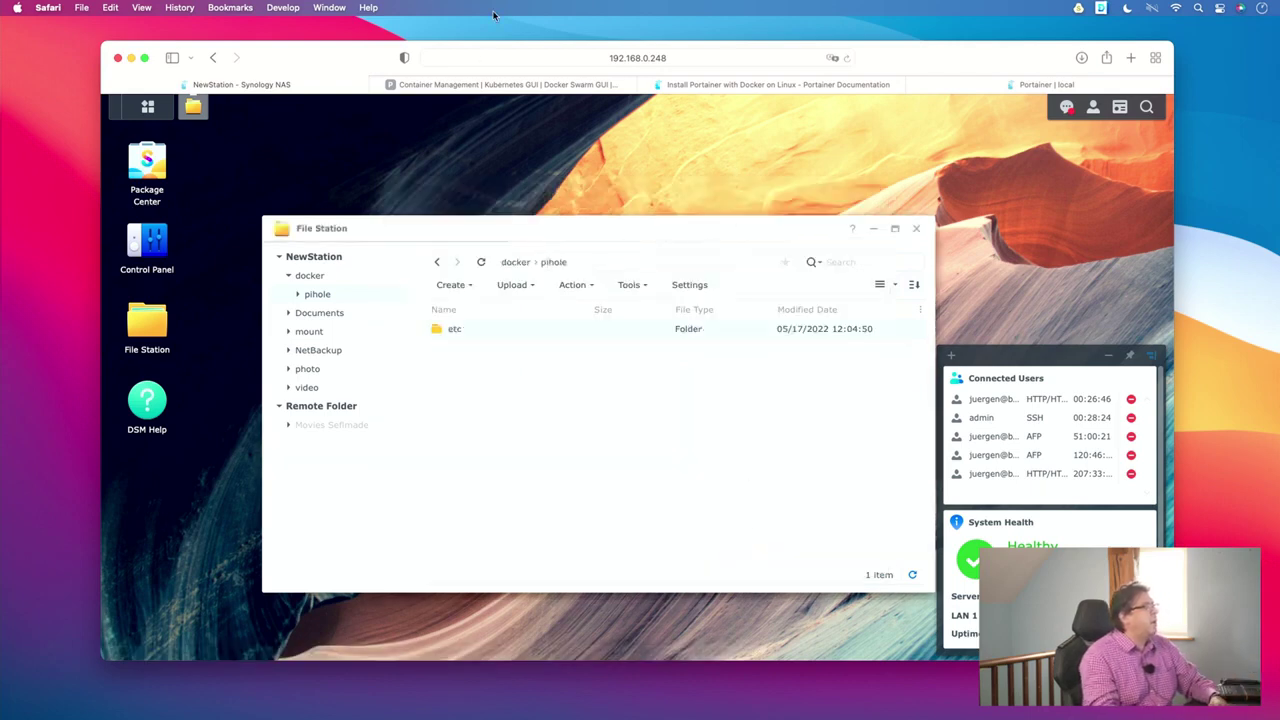
pyautogui.click(1012, 84)
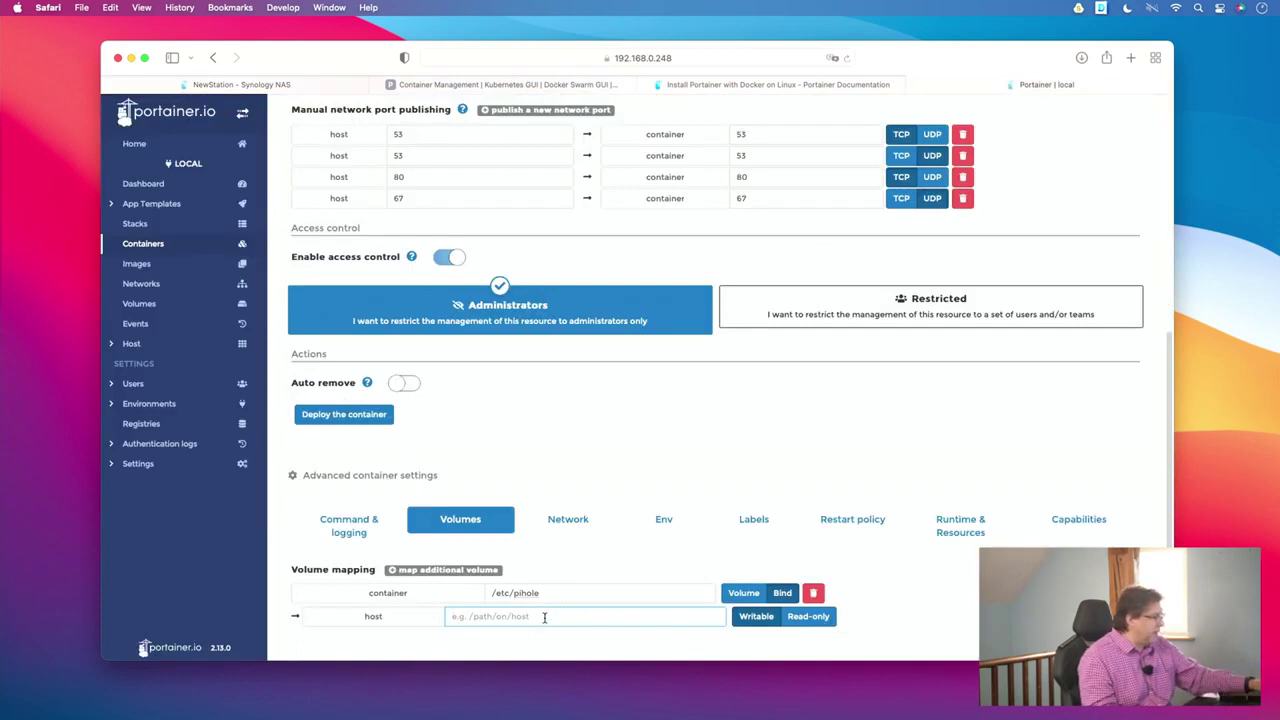
# - Paste the etc folder path as host for /etc/pihole, and add a second volume mapping of type Bind for container path /etc/dnsmasq.d
pyautogui.press('super+v')
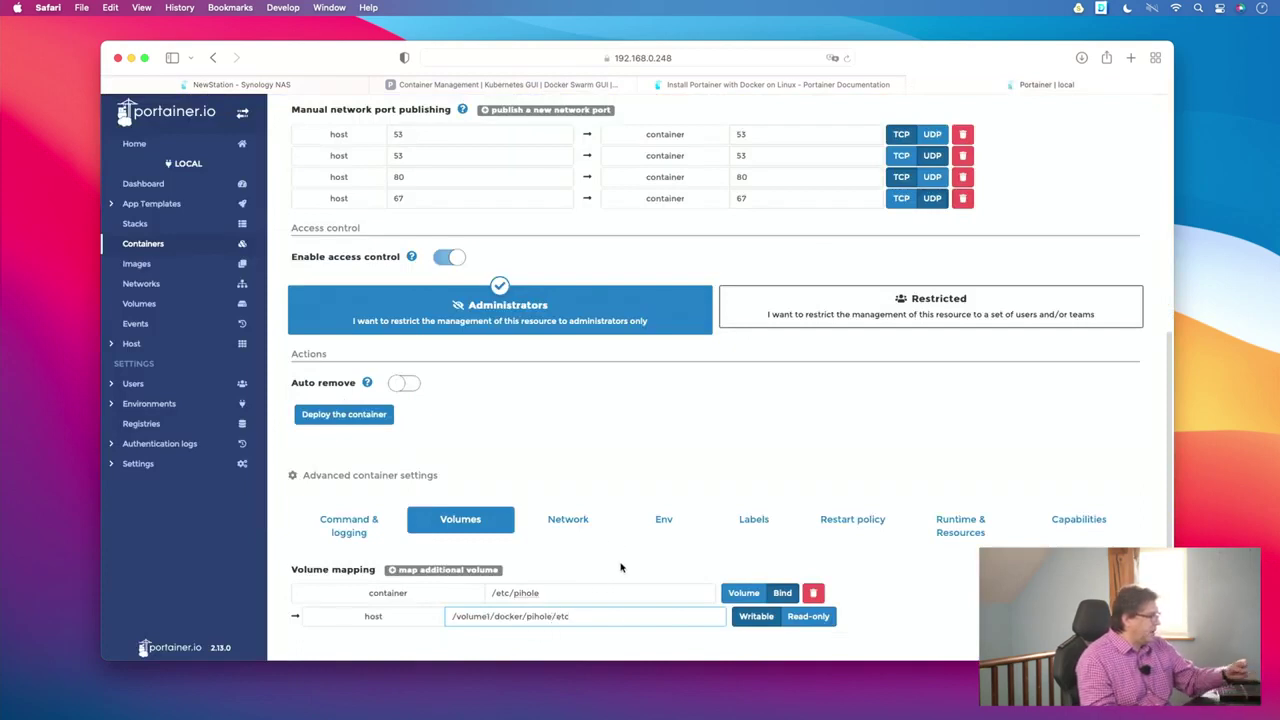
pyautogui.click(448, 570)
pyautogui.scroll(-1, 553, 573)
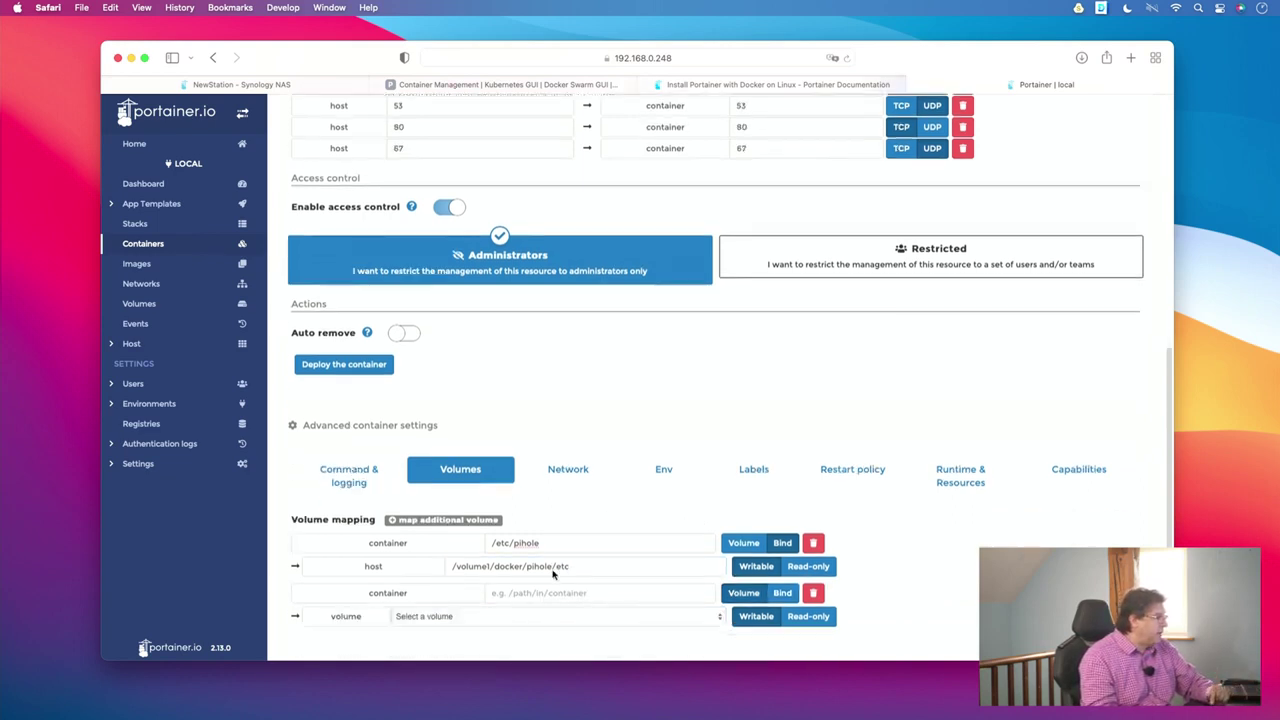
pyautogui.click(508, 597)
pyautogui.write('/')
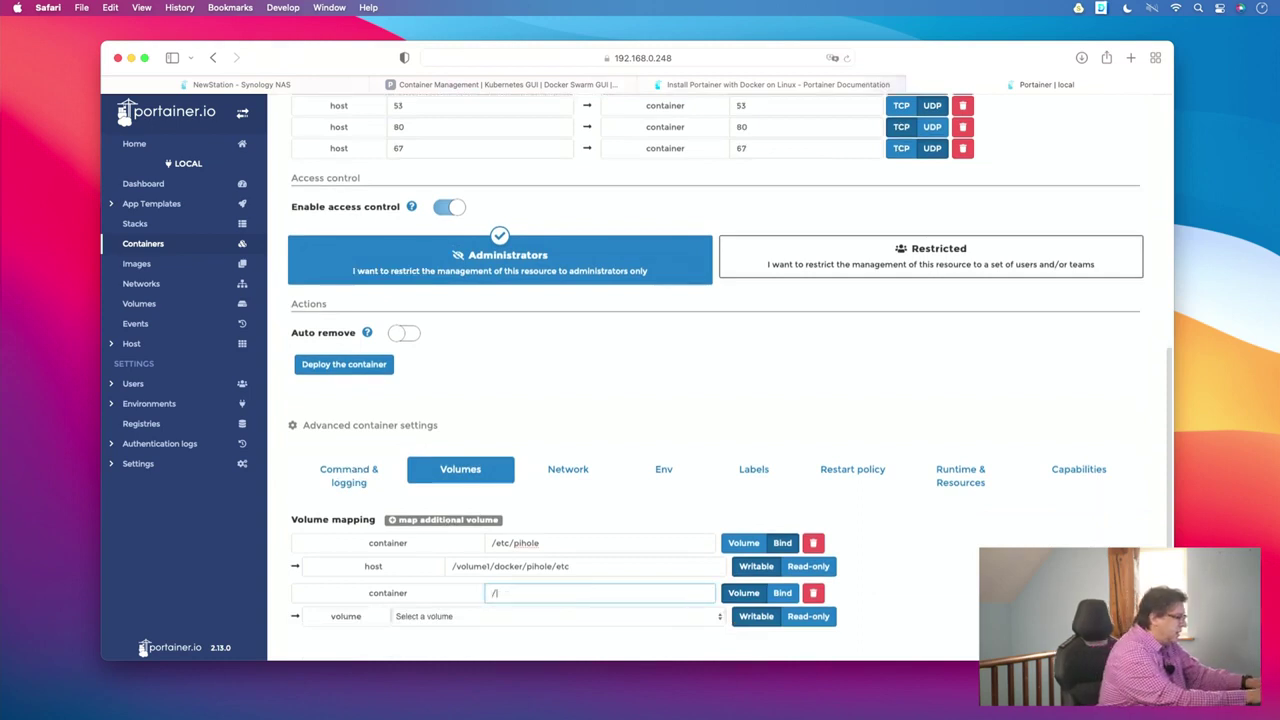
pyautogui.write('etc/dn')
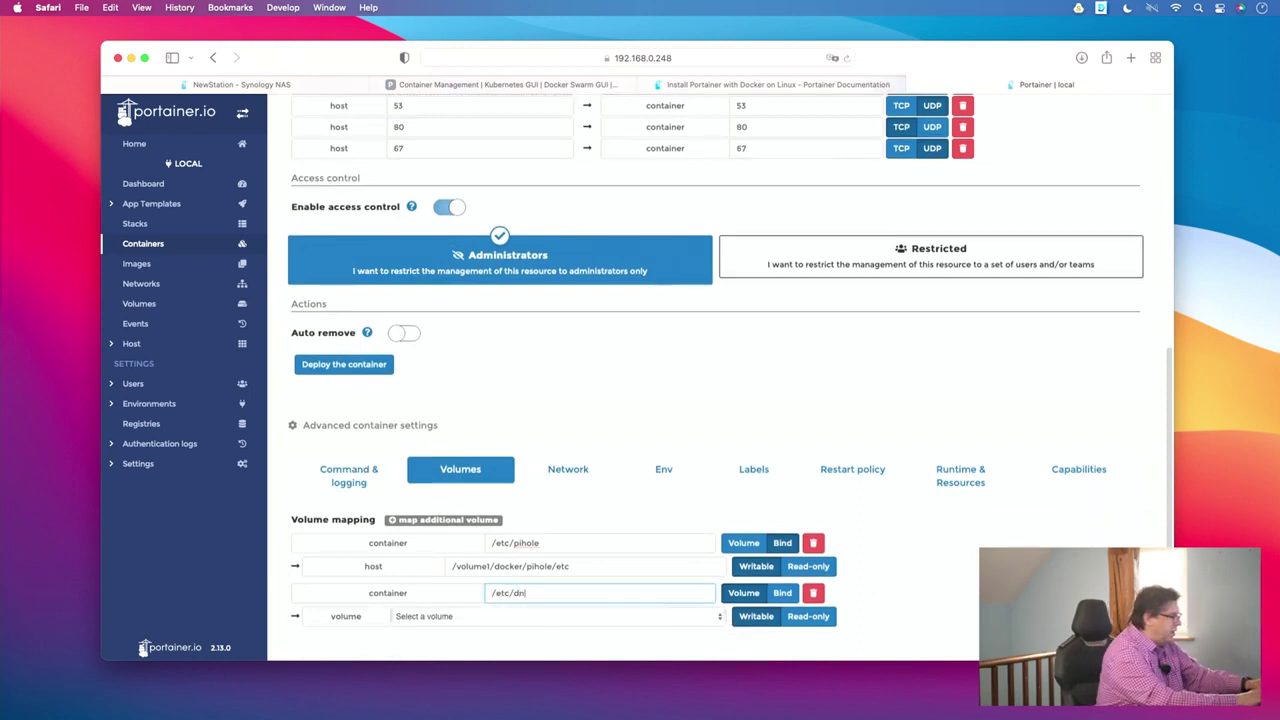
pyautogui.write('smasq')
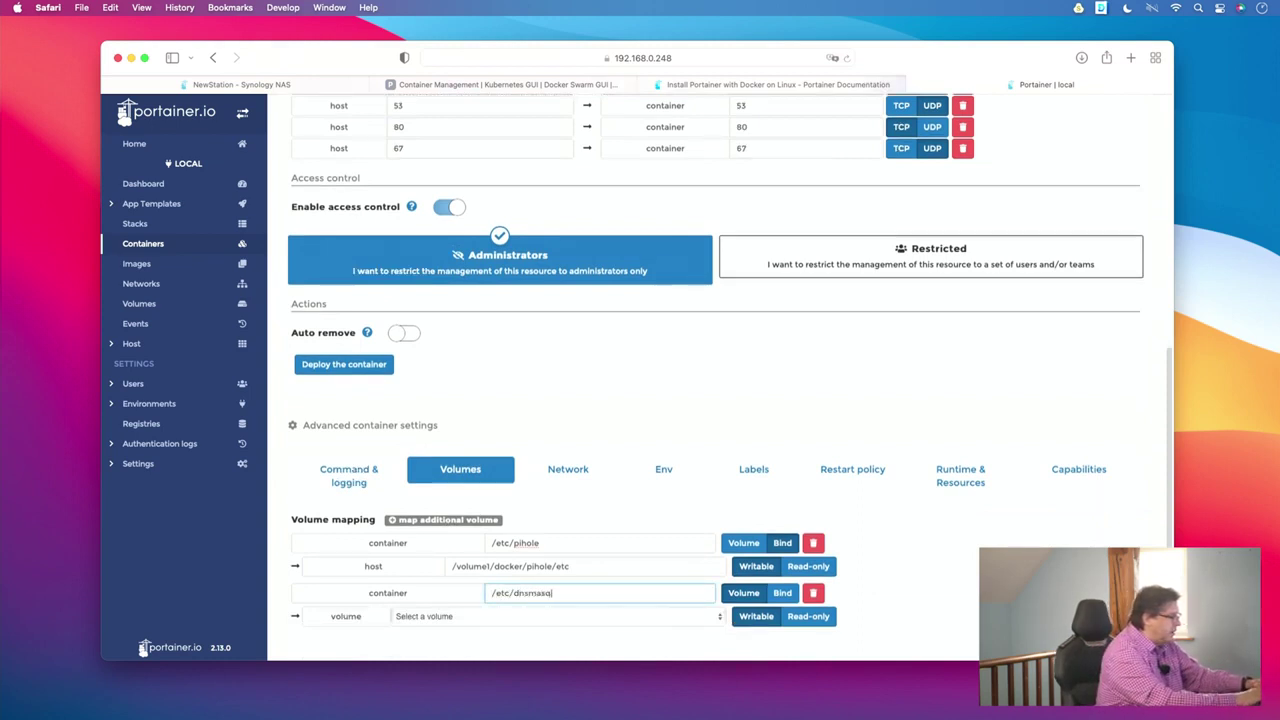
pyautogui.write('.d')
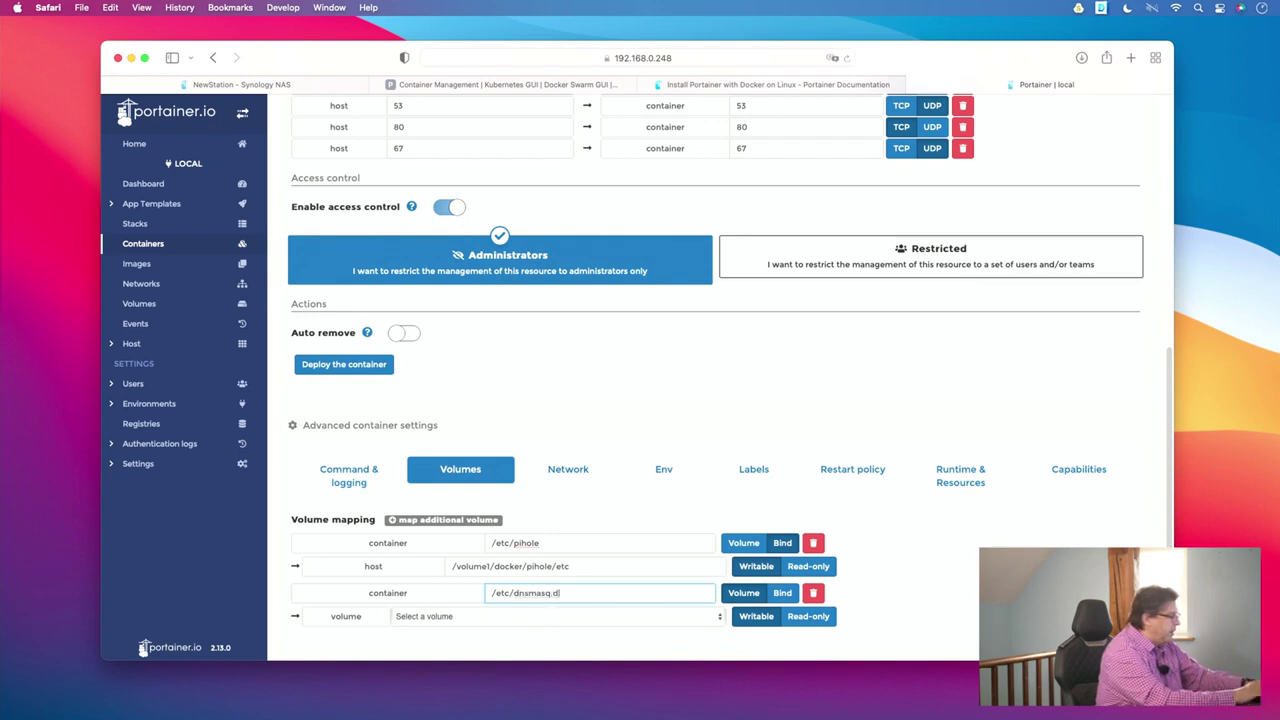
pyautogui.click(782, 593)
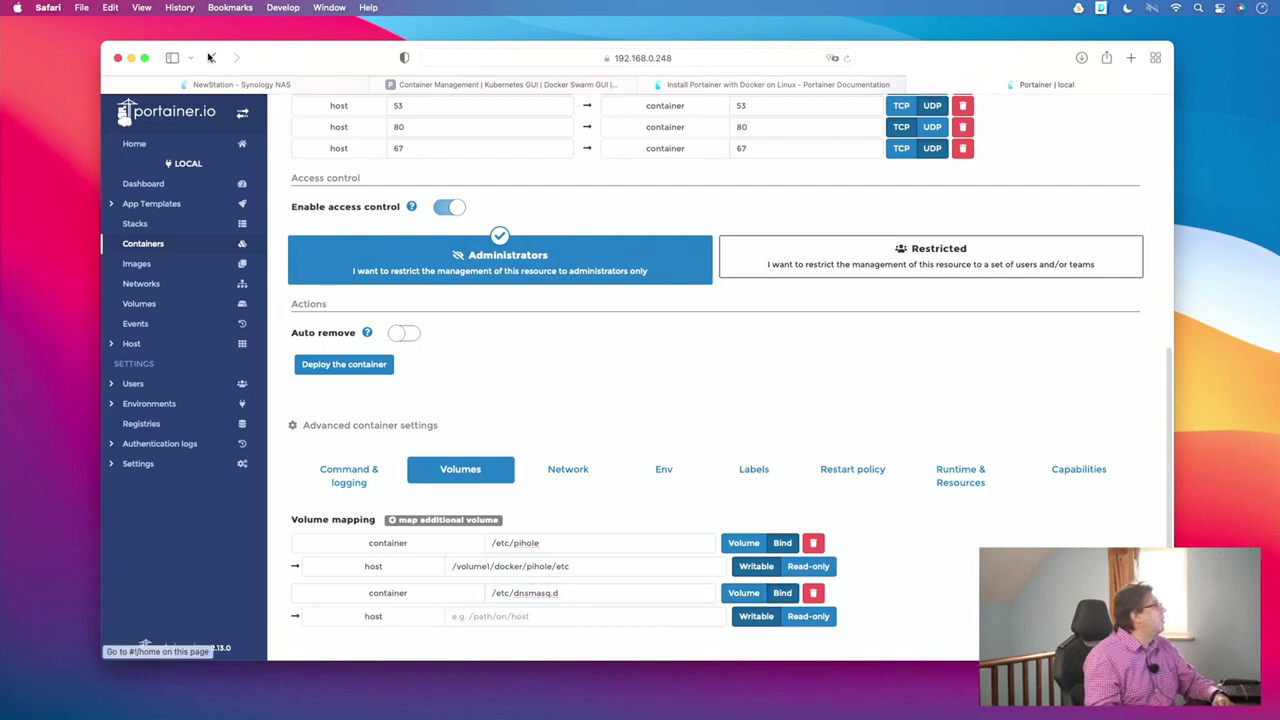
# - Switch to the Synology desktop and create a folder named dnsmasq inside the pihole folder in File Station
pyautogui.click(240, 84)
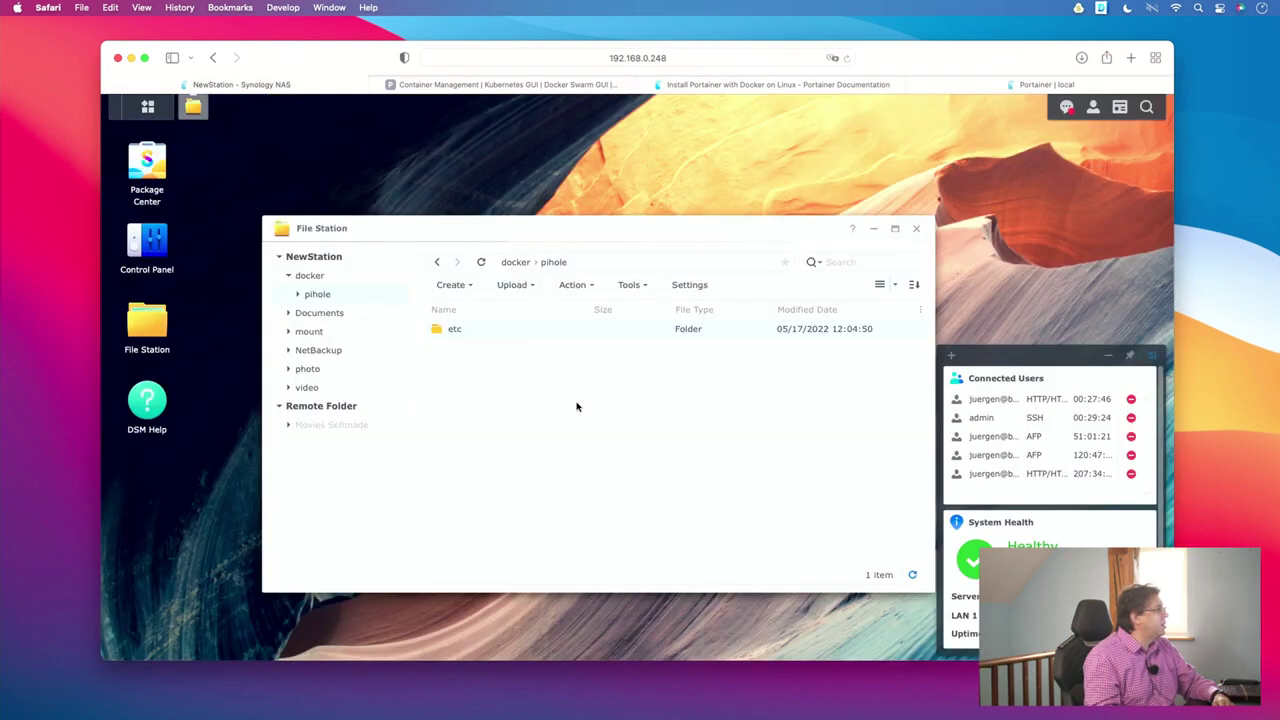
pyautogui.doubleClick(468, 334)
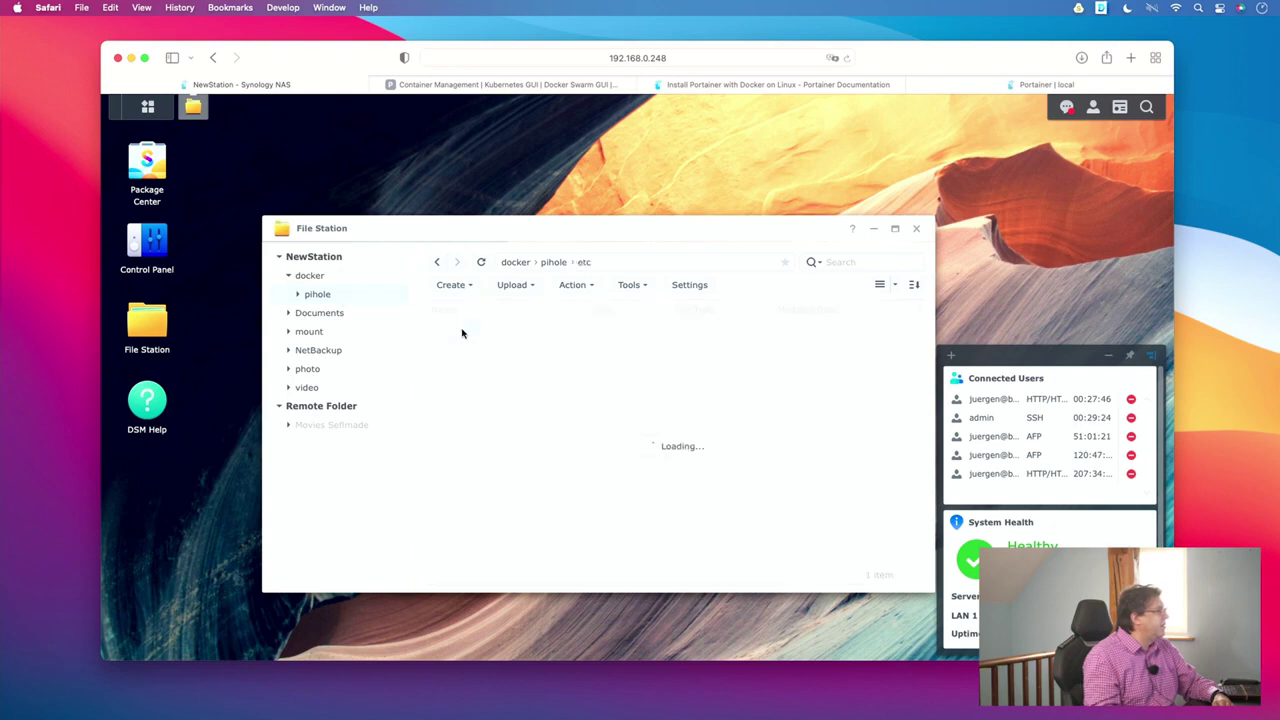
pyautogui.click(322, 300)
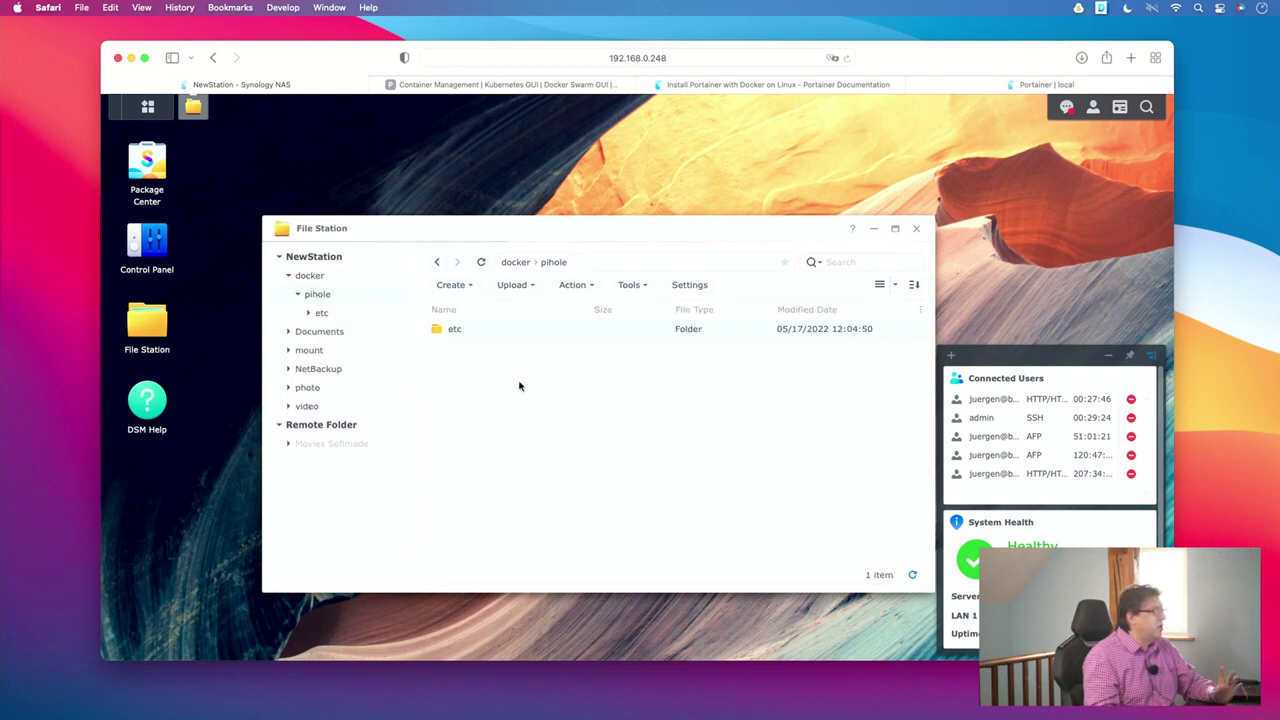
pyautogui.click(468, 288)
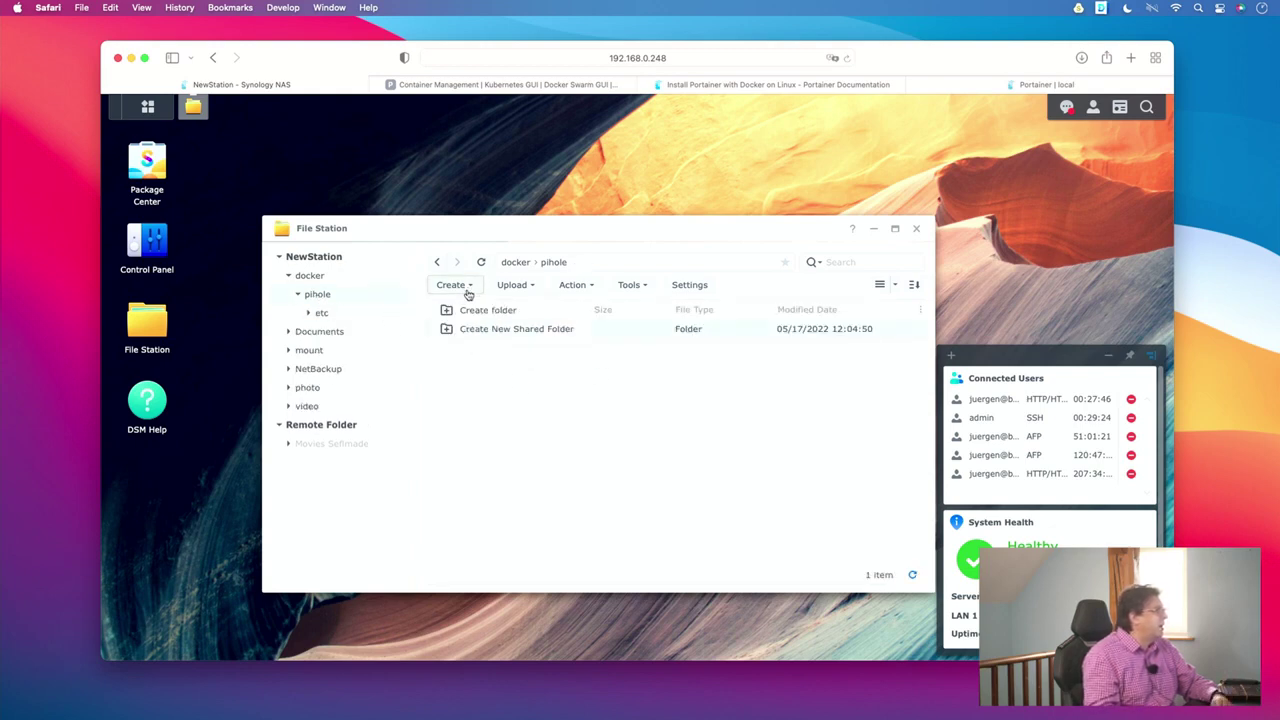
pyautogui.click(472, 316)
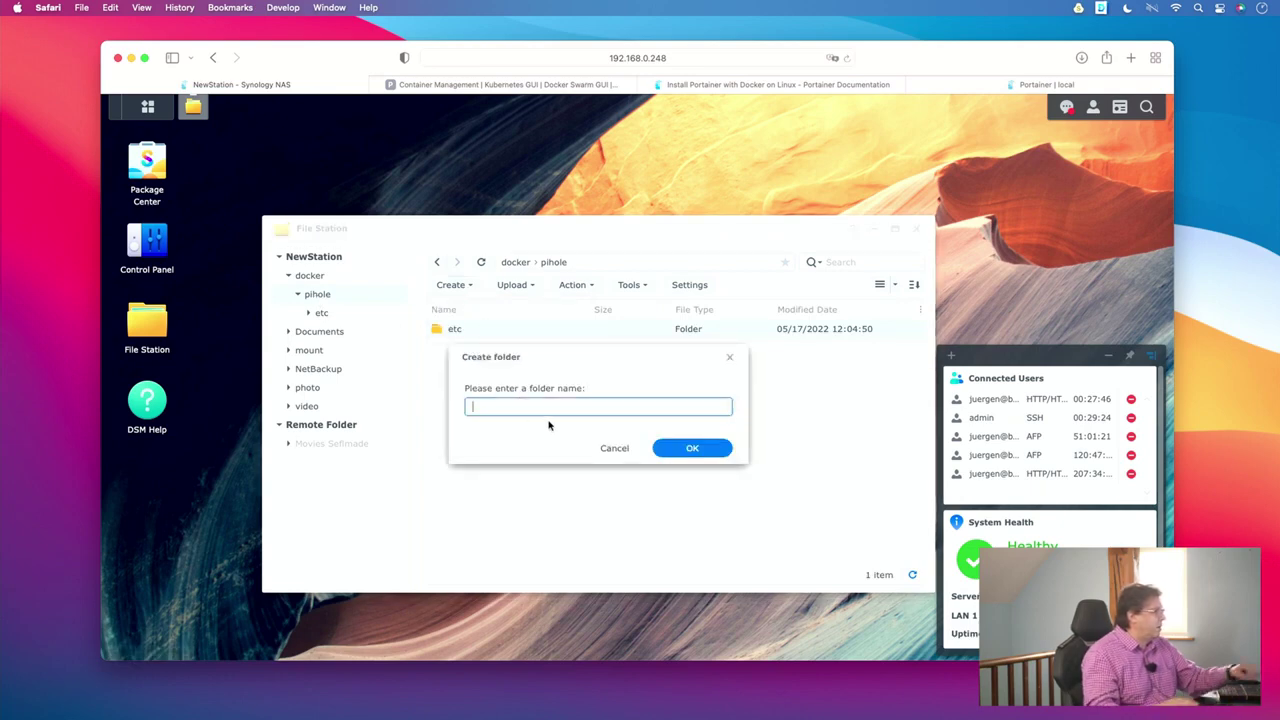
pyautogui.write('dns')
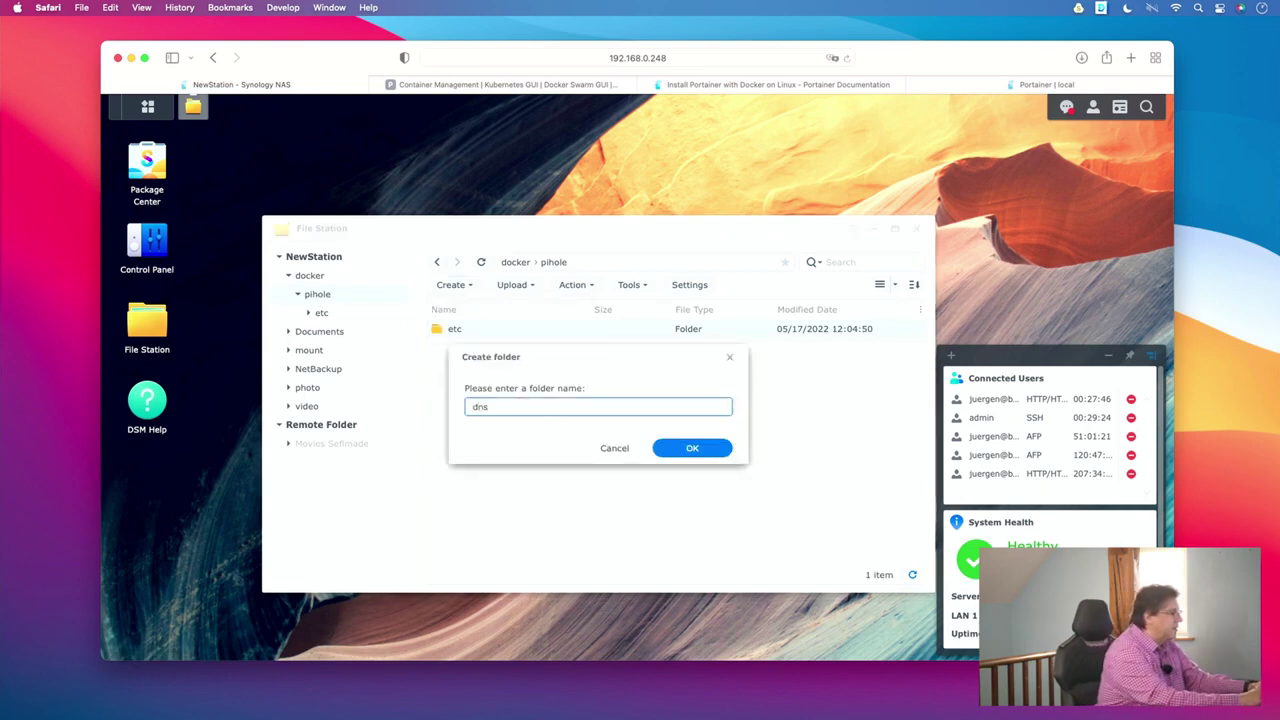
pyautogui.write('masq')
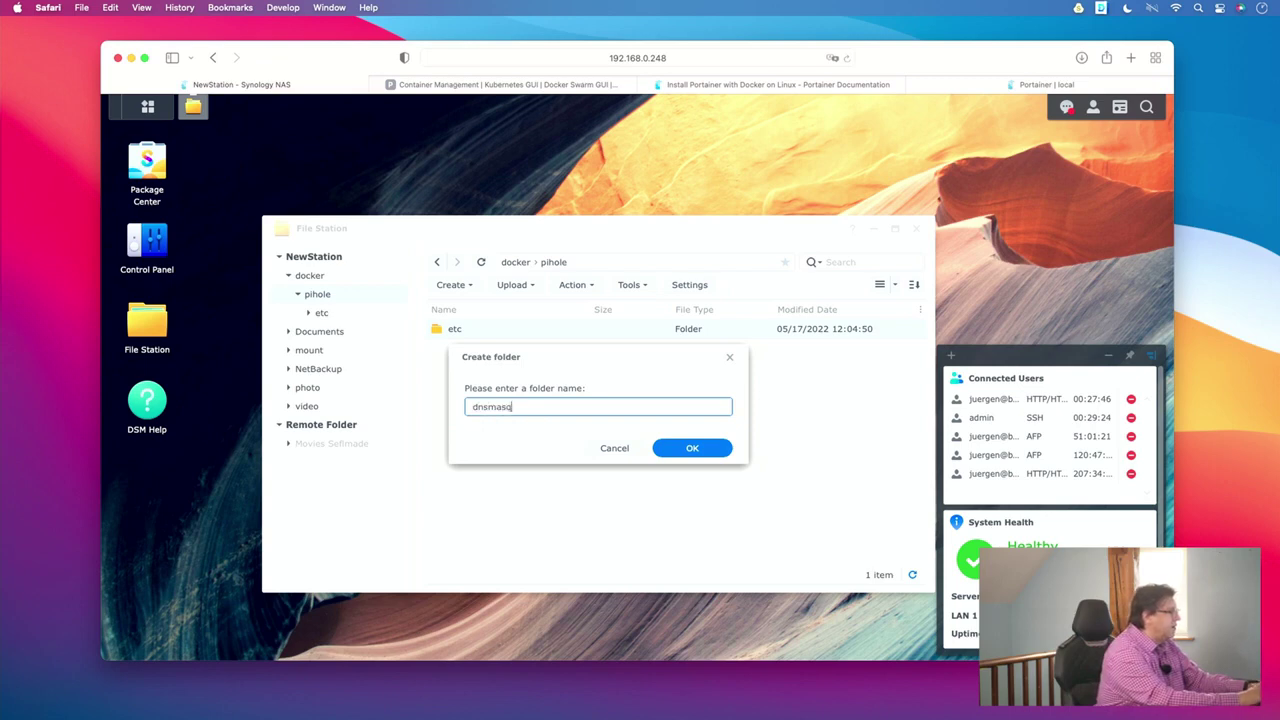
pyautogui.click(680, 448)
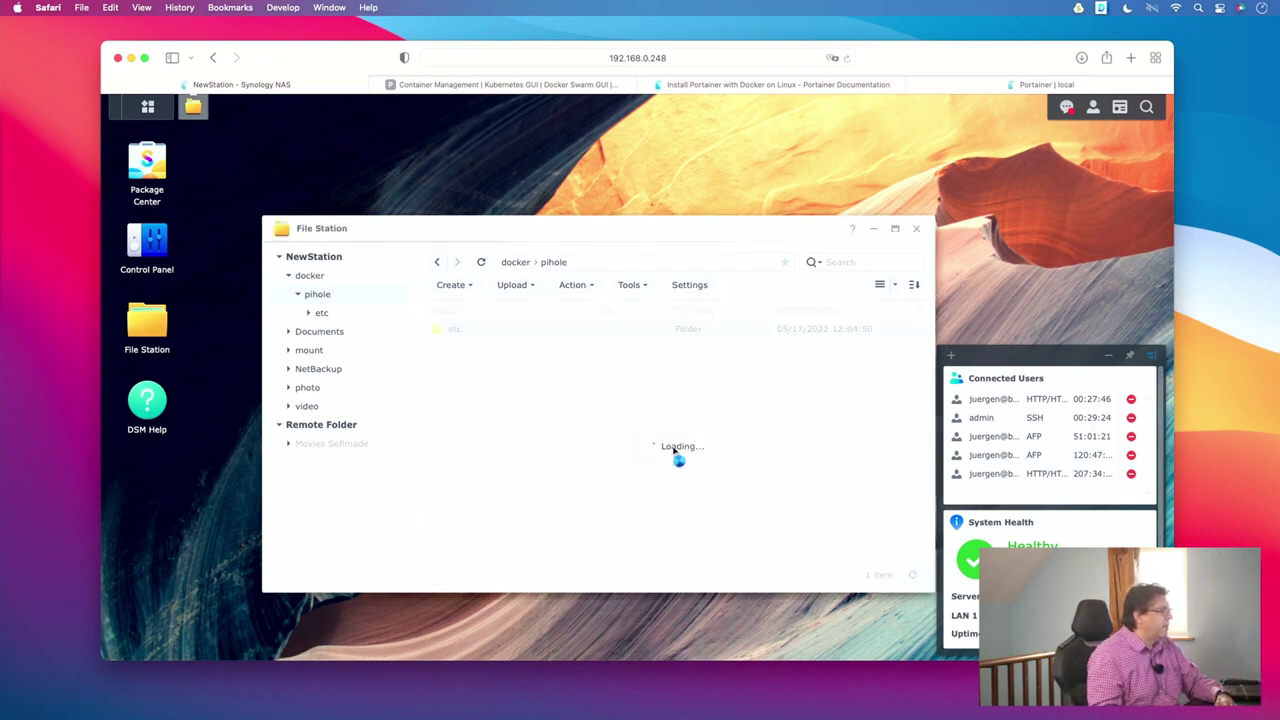
# - Add a permission entry in the dnsmasq folder's properties allowing Everyone all Read and Write rights
pyautogui.rightClick(476, 334)
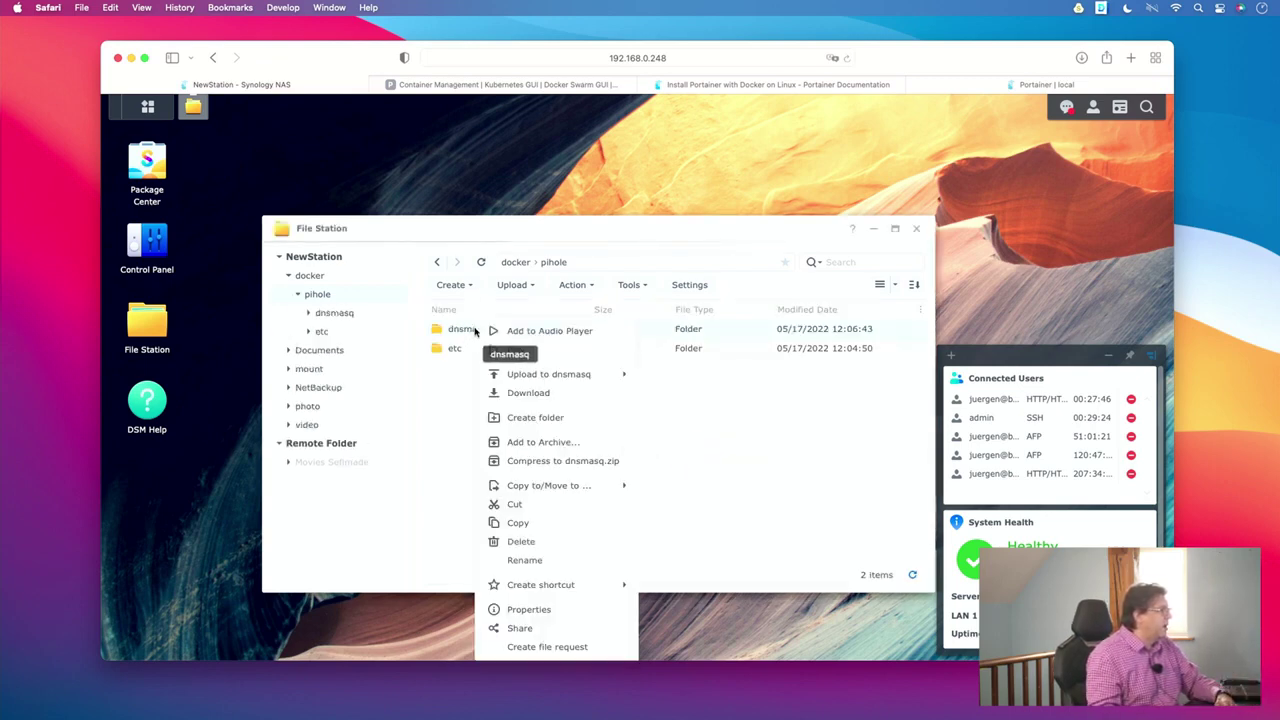
pyautogui.click(530, 609)
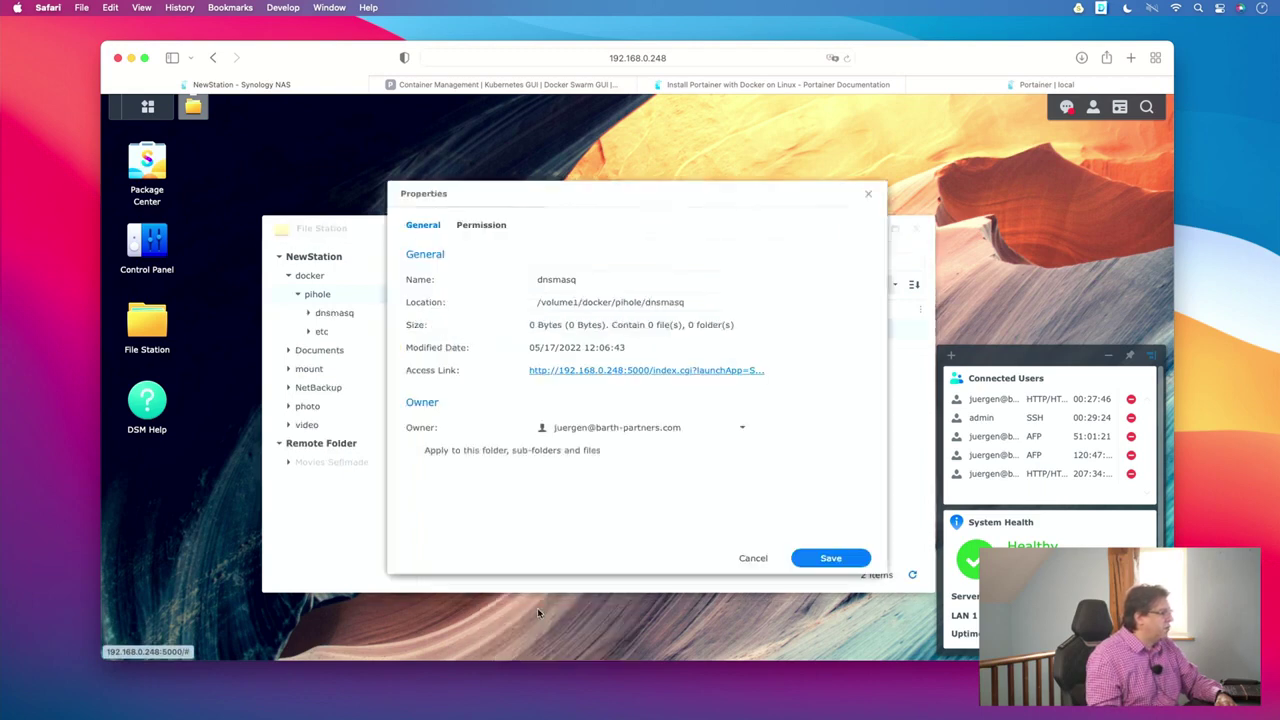
pyautogui.click(469, 228)
pyautogui.click(424, 255)
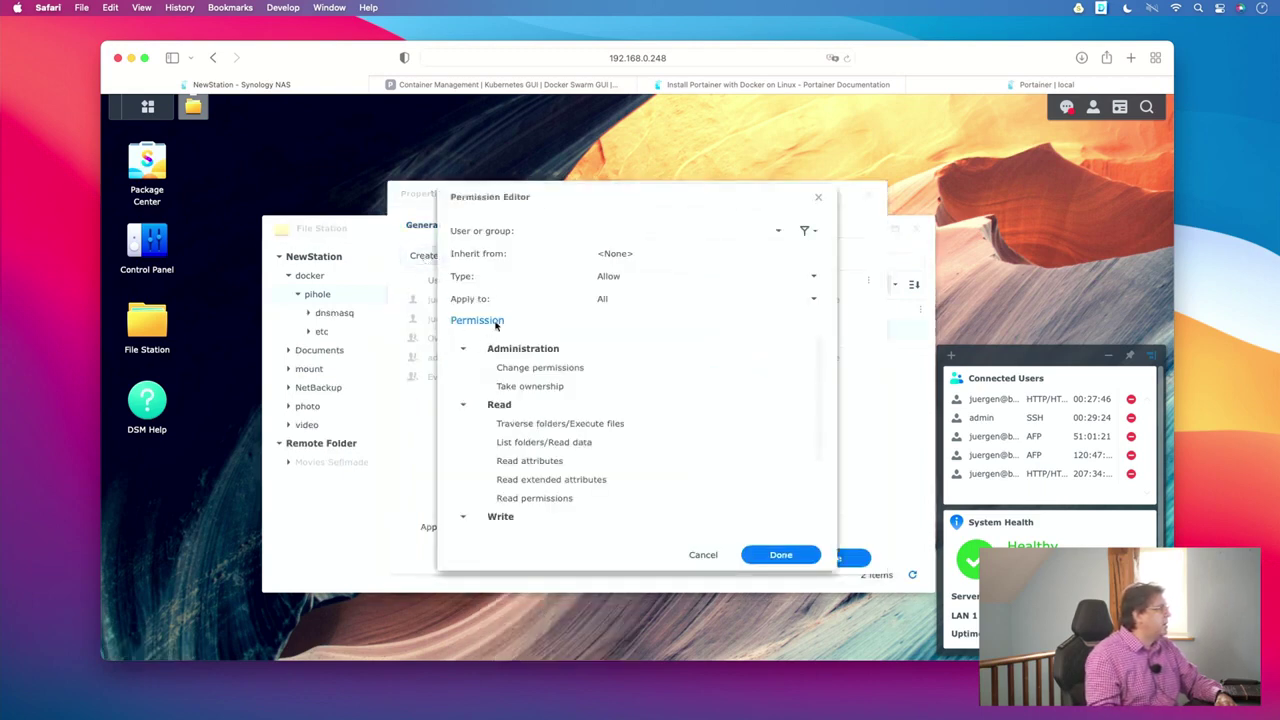
pyautogui.click(716, 231)
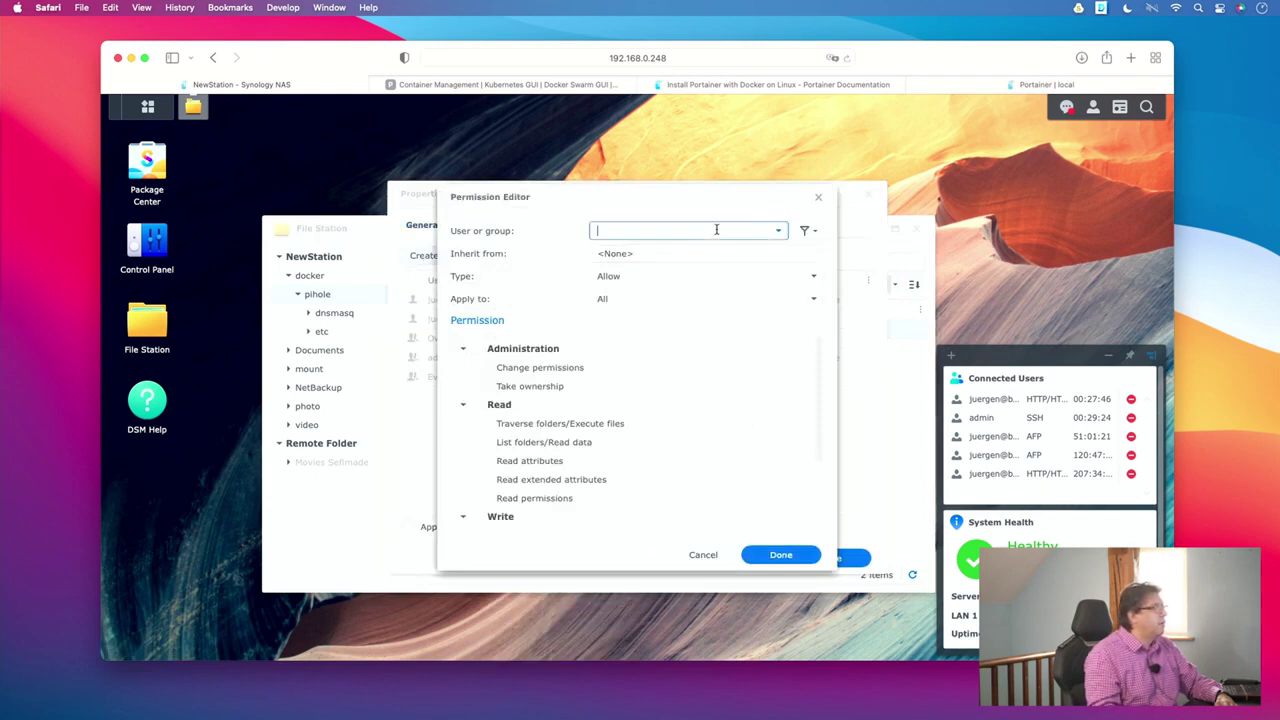
pyautogui.click(778, 231)
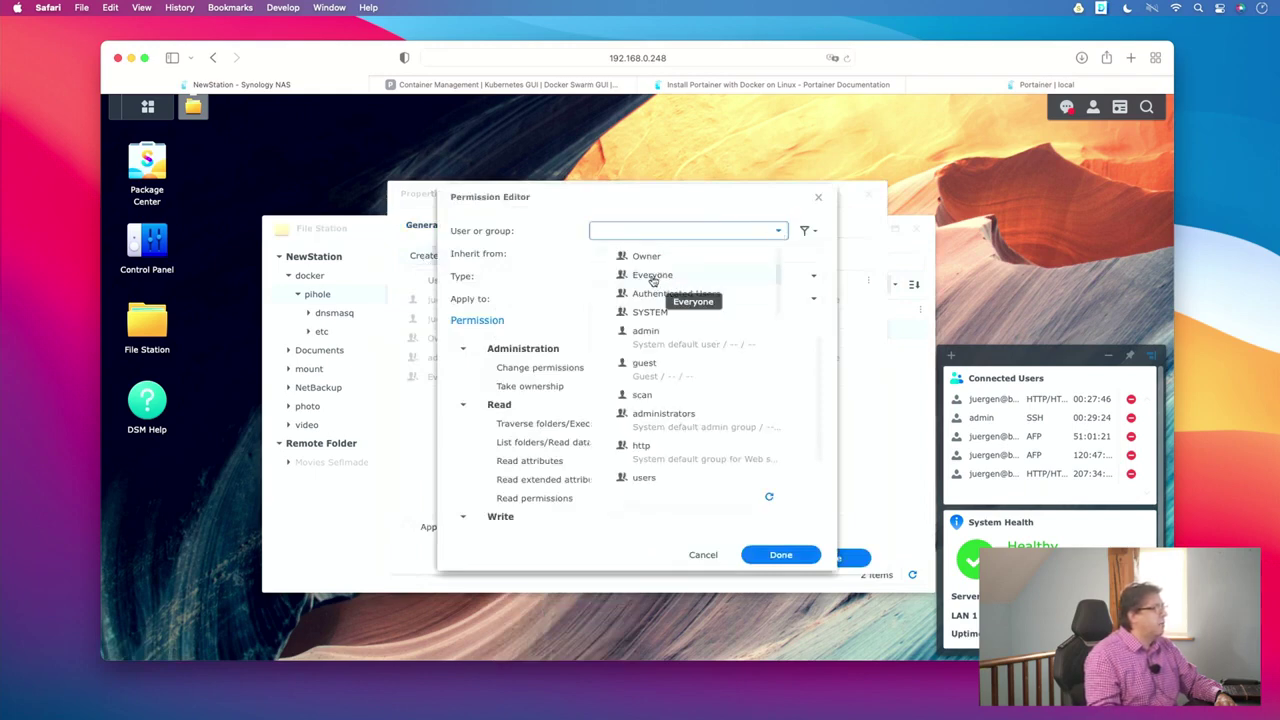
pyautogui.click(480, 410)
pyautogui.click(478, 405)
pyautogui.click(477, 517)
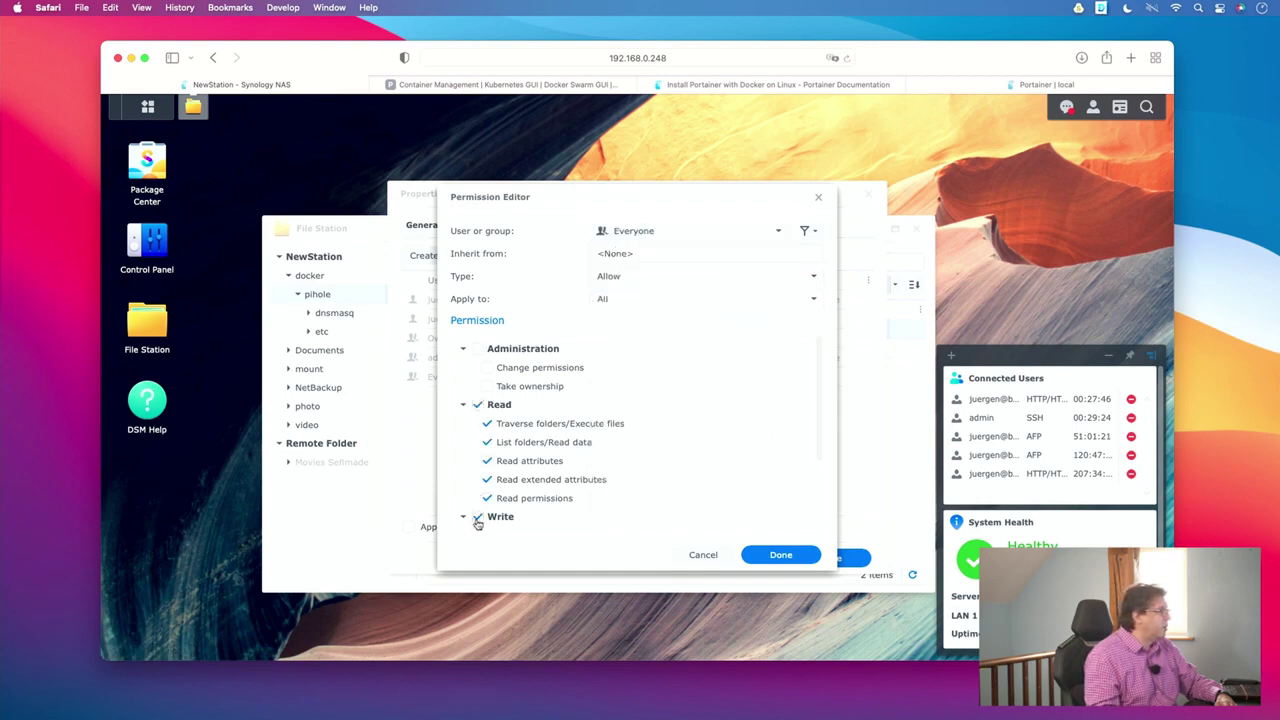
pyautogui.click(780, 556)
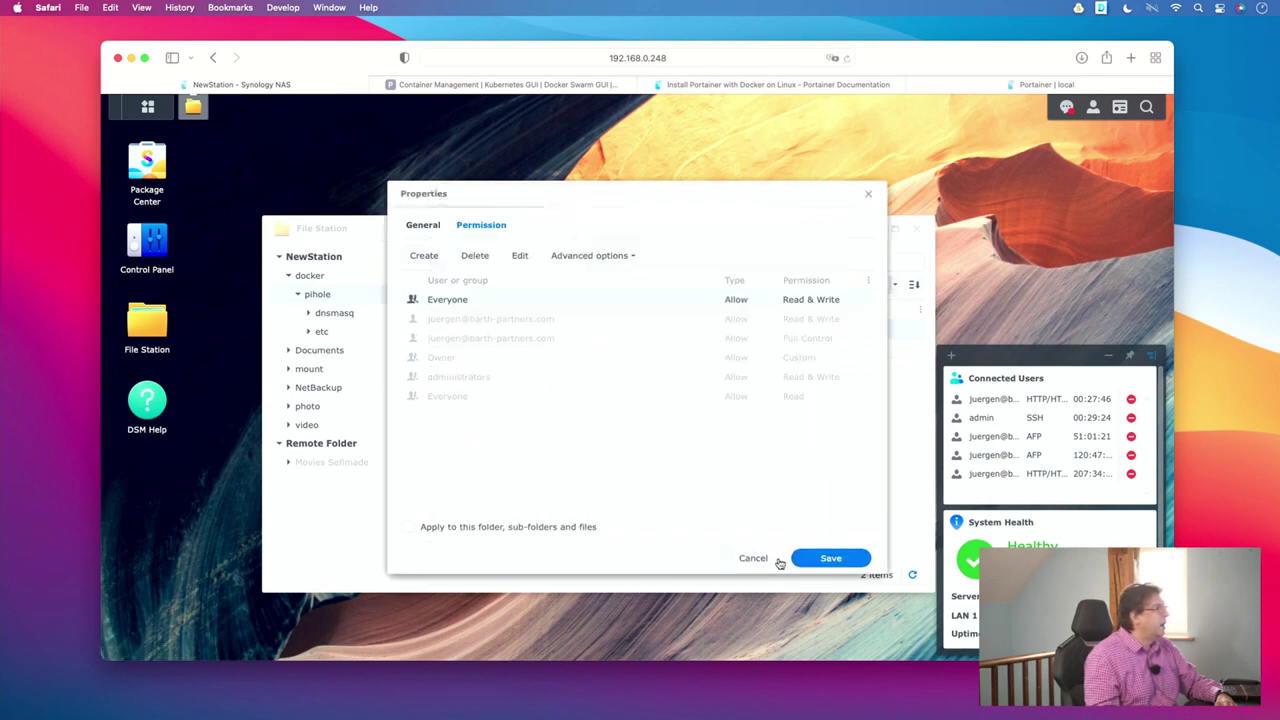
# - Copy the dnsmasq folder's location path /volume1/docker/pihole/dnsmasq and paste it in Portainer as the host path for /etc/dnsmasq.d
pyautogui.click(422, 229)
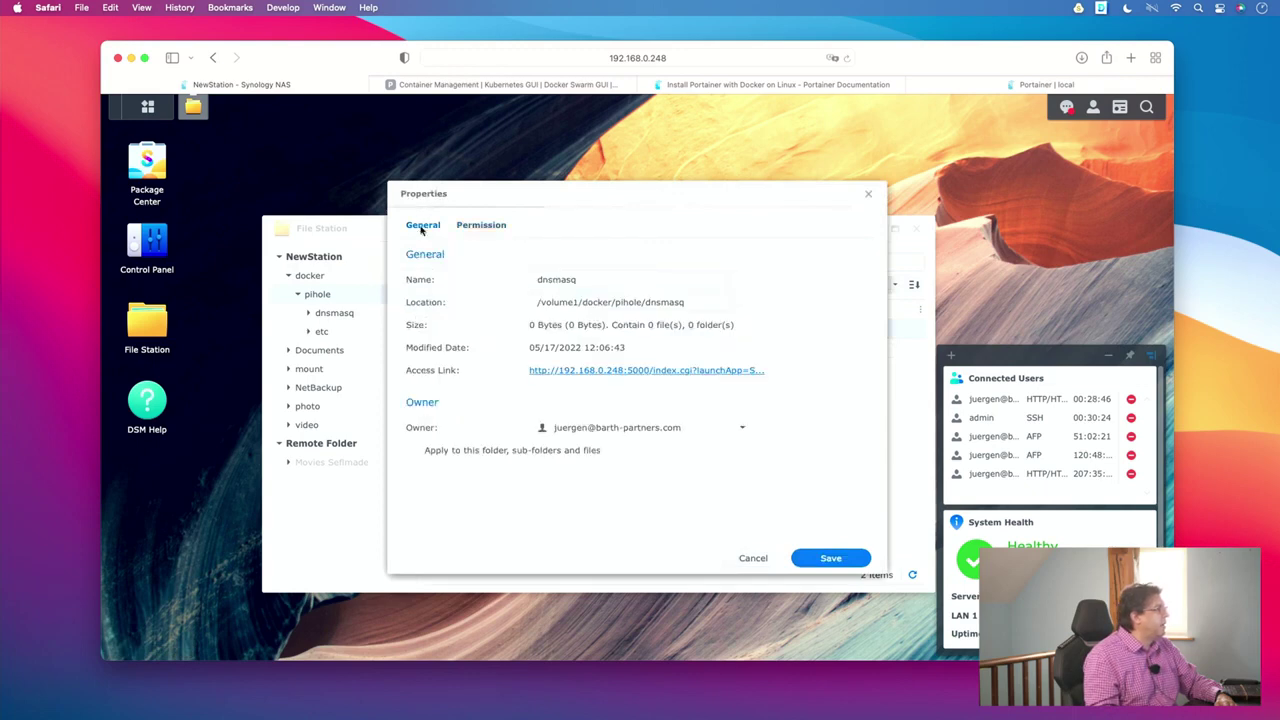
pyautogui.moveTo(728, 305); pyautogui.dragTo(531, 303)
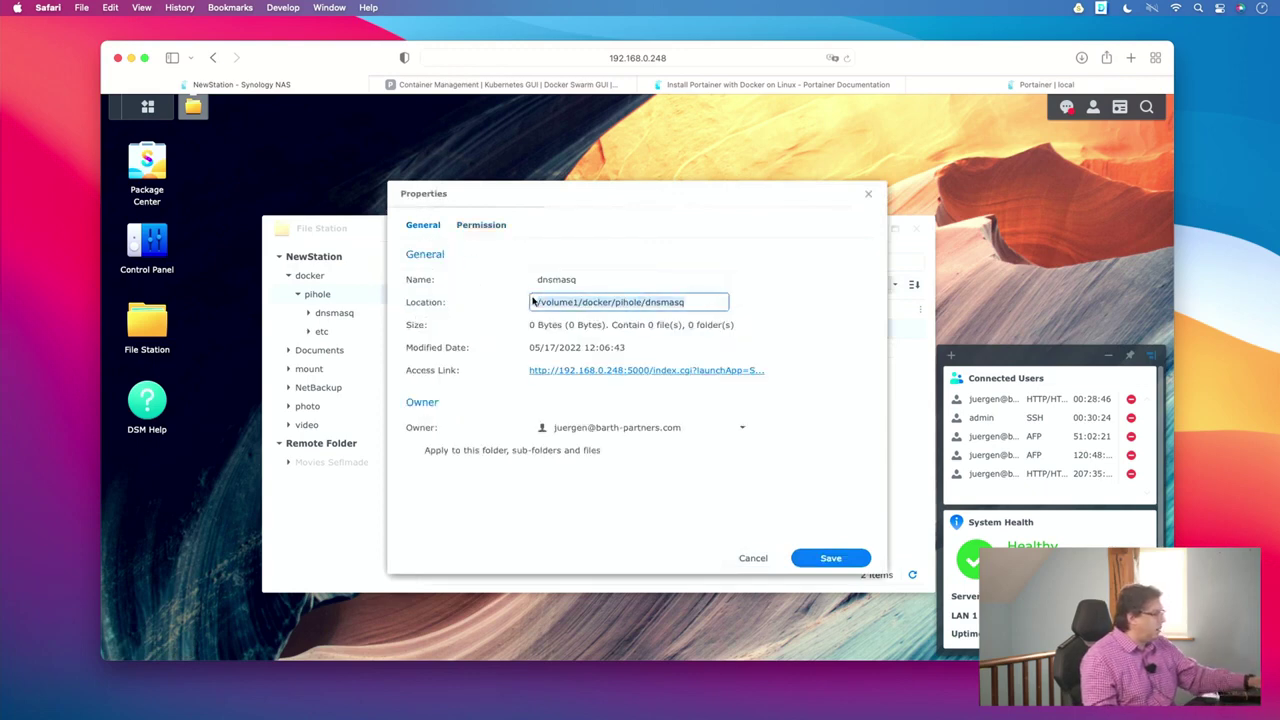
pyautogui.press('super+c')
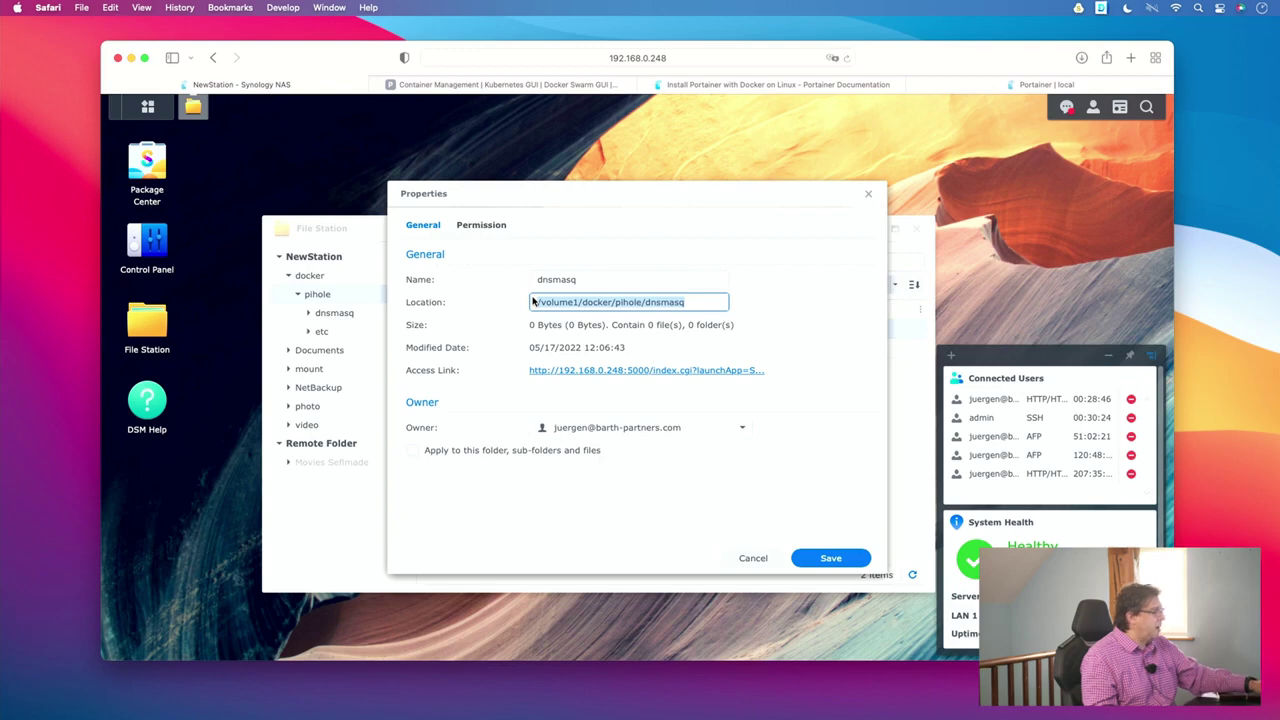
pyautogui.click(1058, 83)
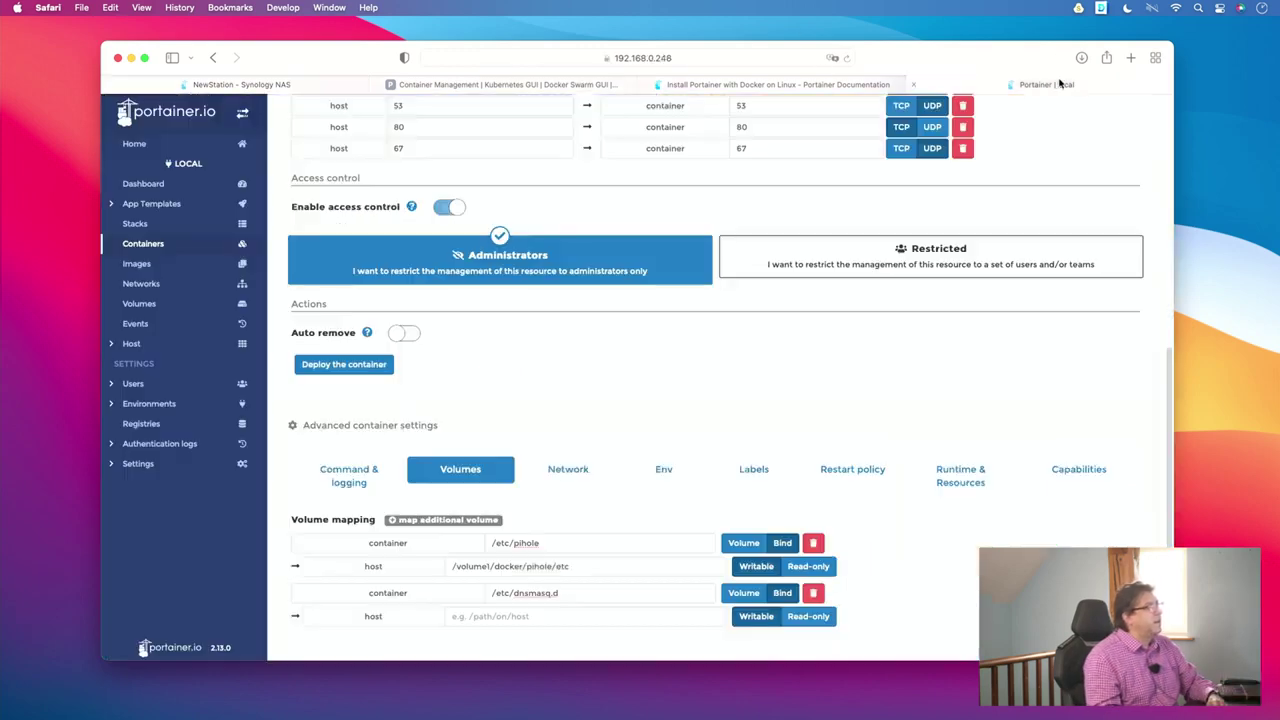
pyautogui.click(521, 617)
pyautogui.press('super+v')
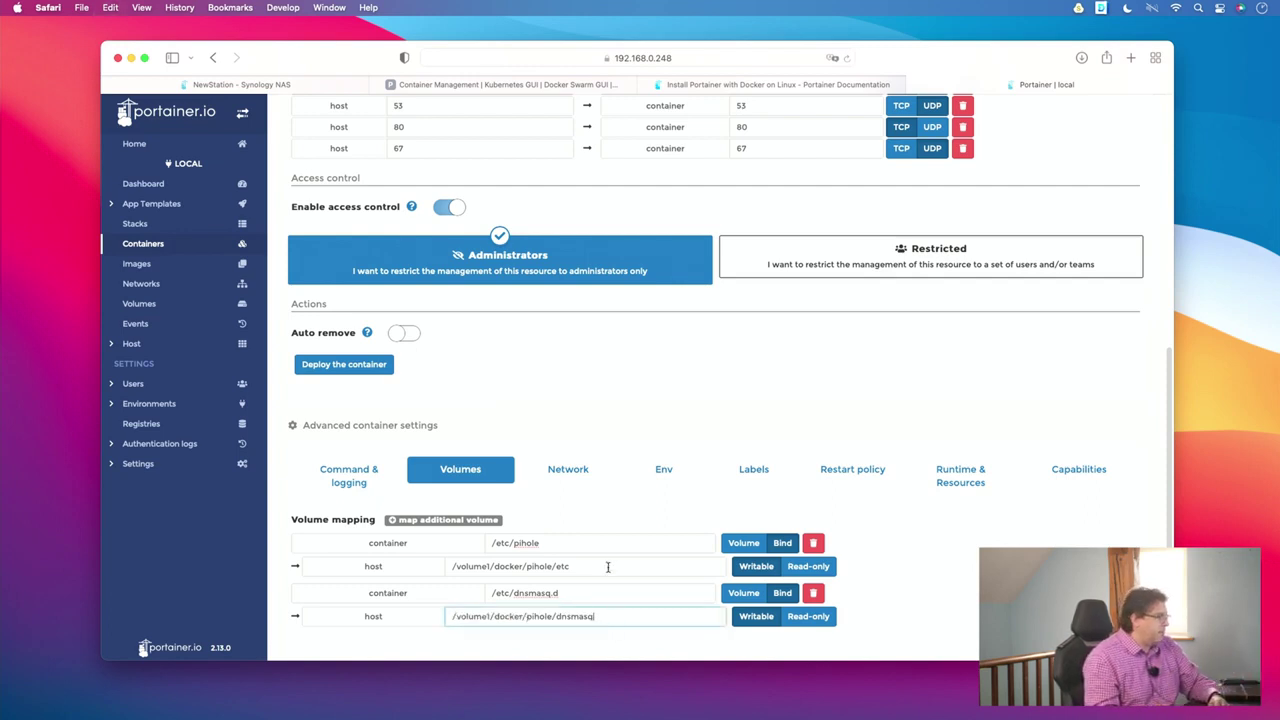
# - Assign the container to the mvl network and set its hostname to pihole
pyautogui.click(566, 475)
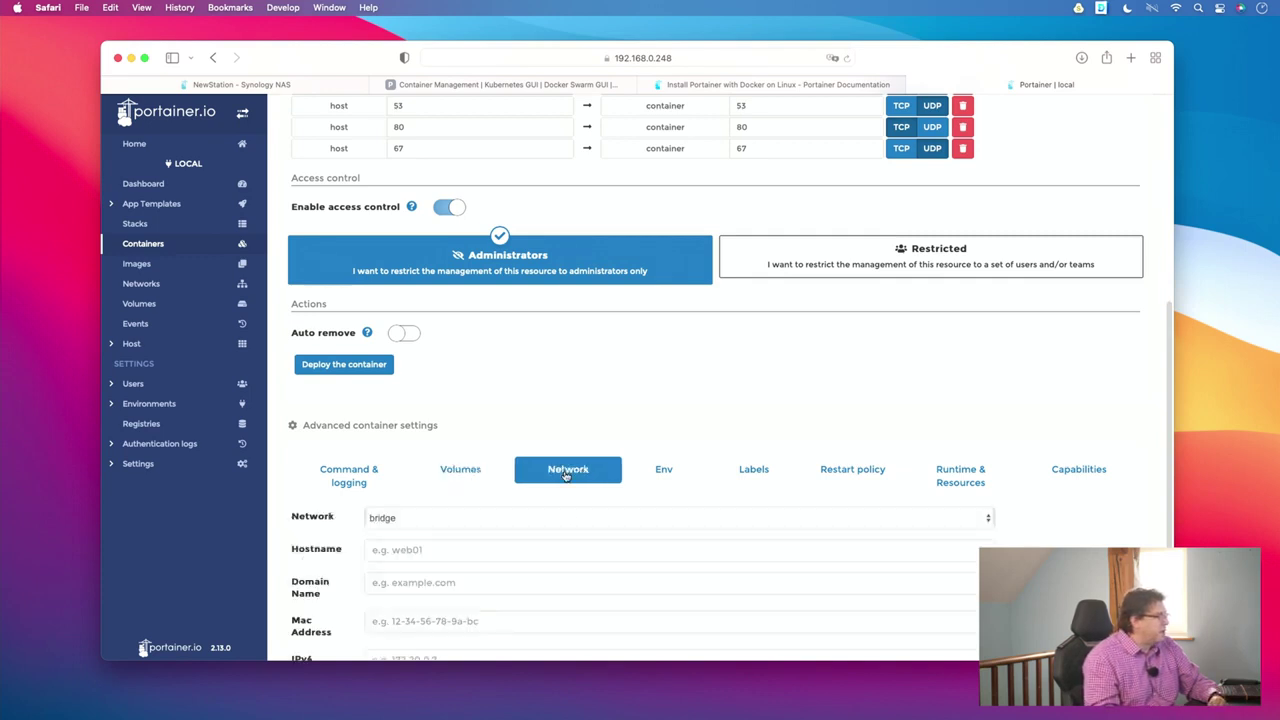
pyautogui.click(578, 520)
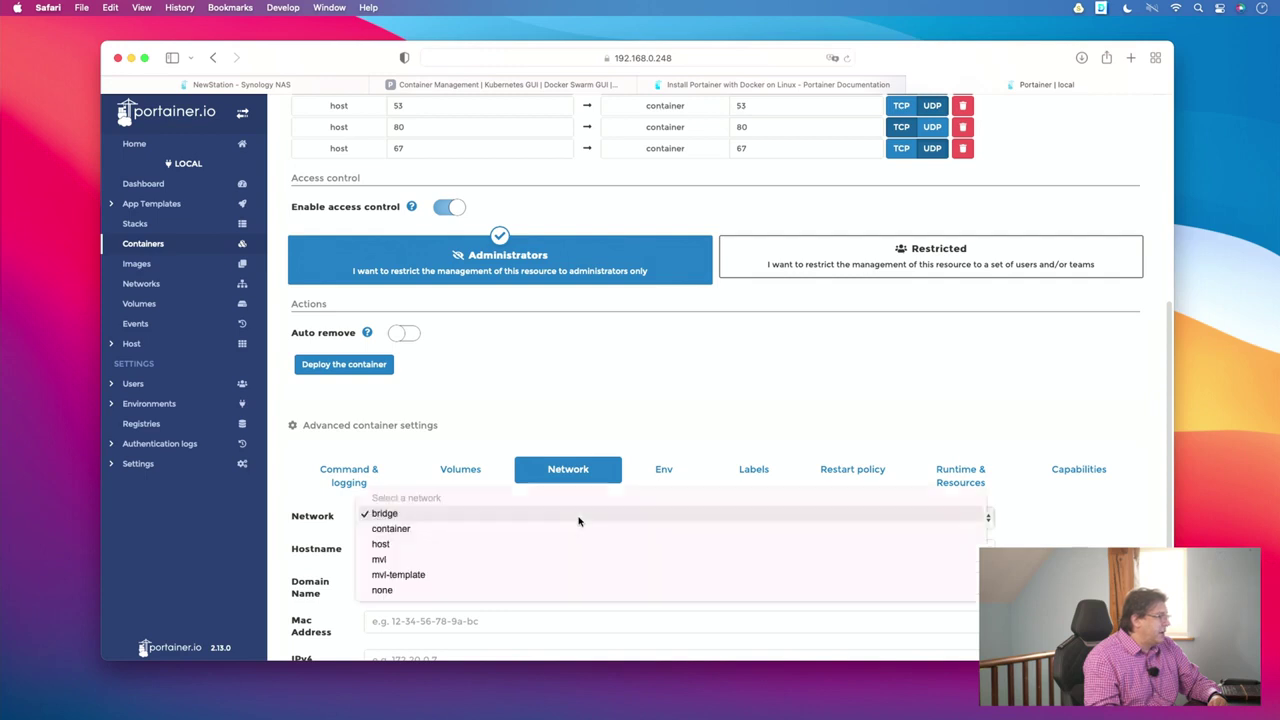
pyautogui.click(484, 560)
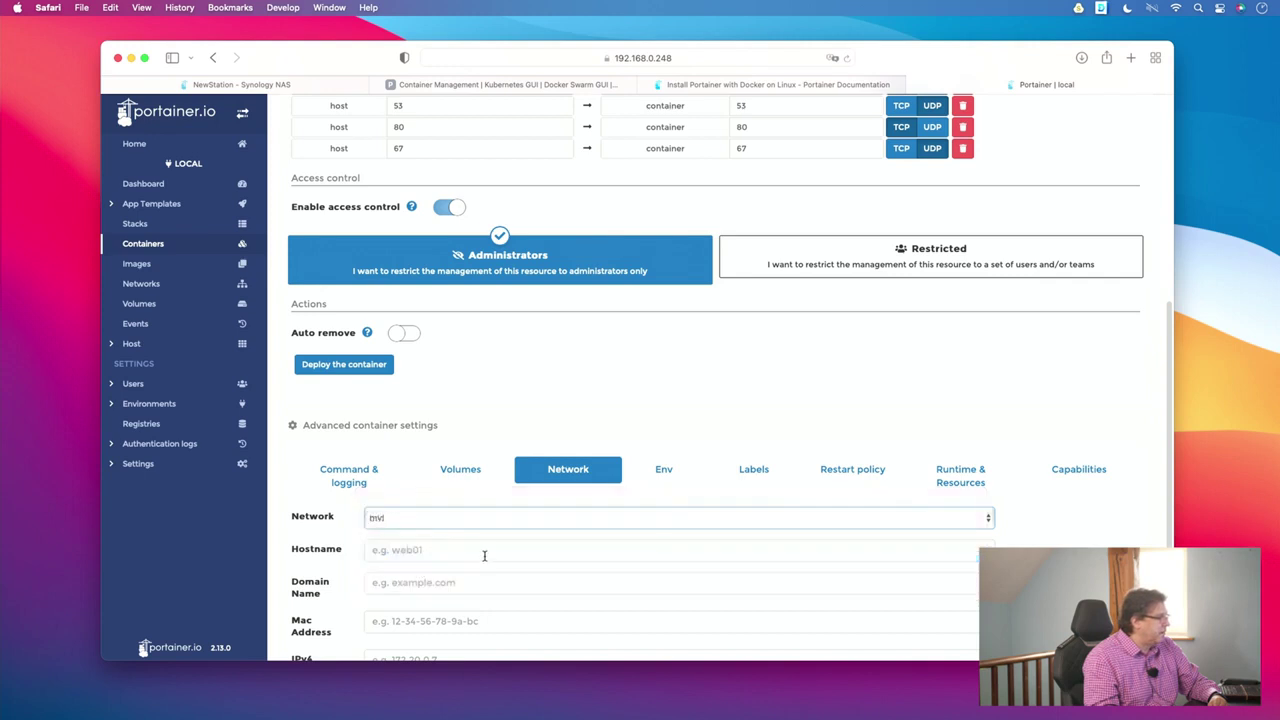
pyautogui.click(451, 548)
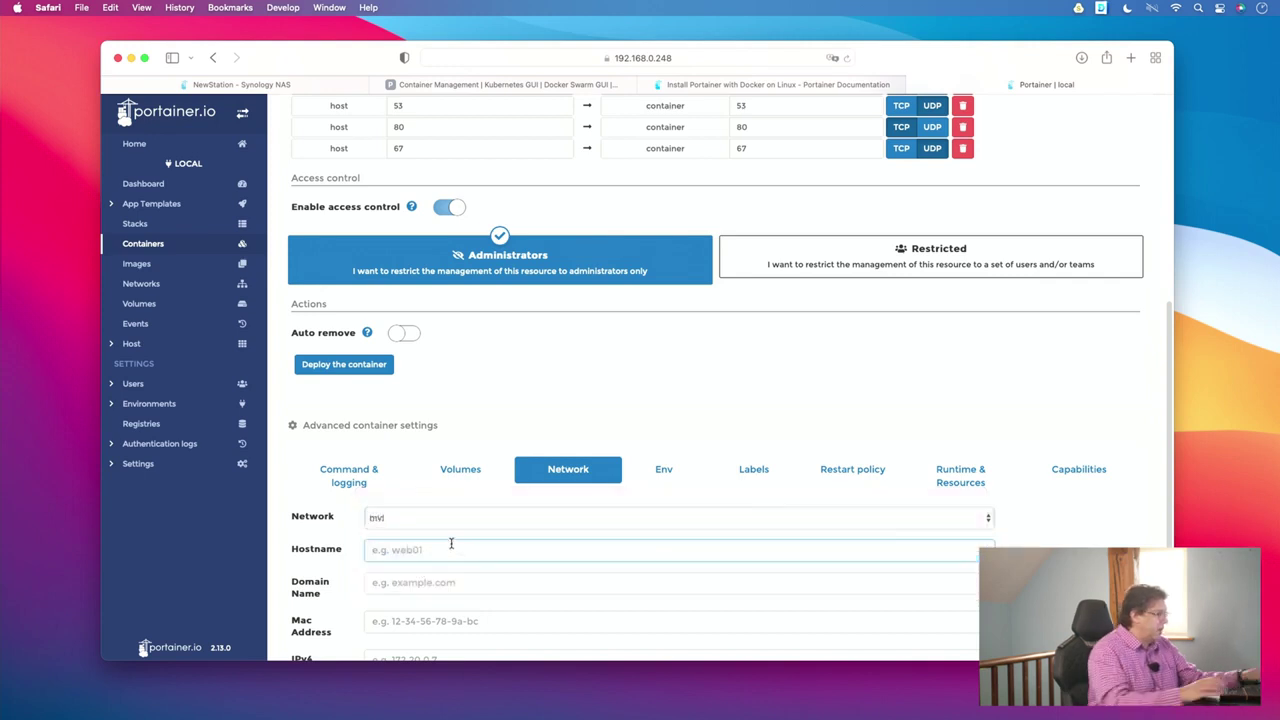
pyautogui.write('pihole')
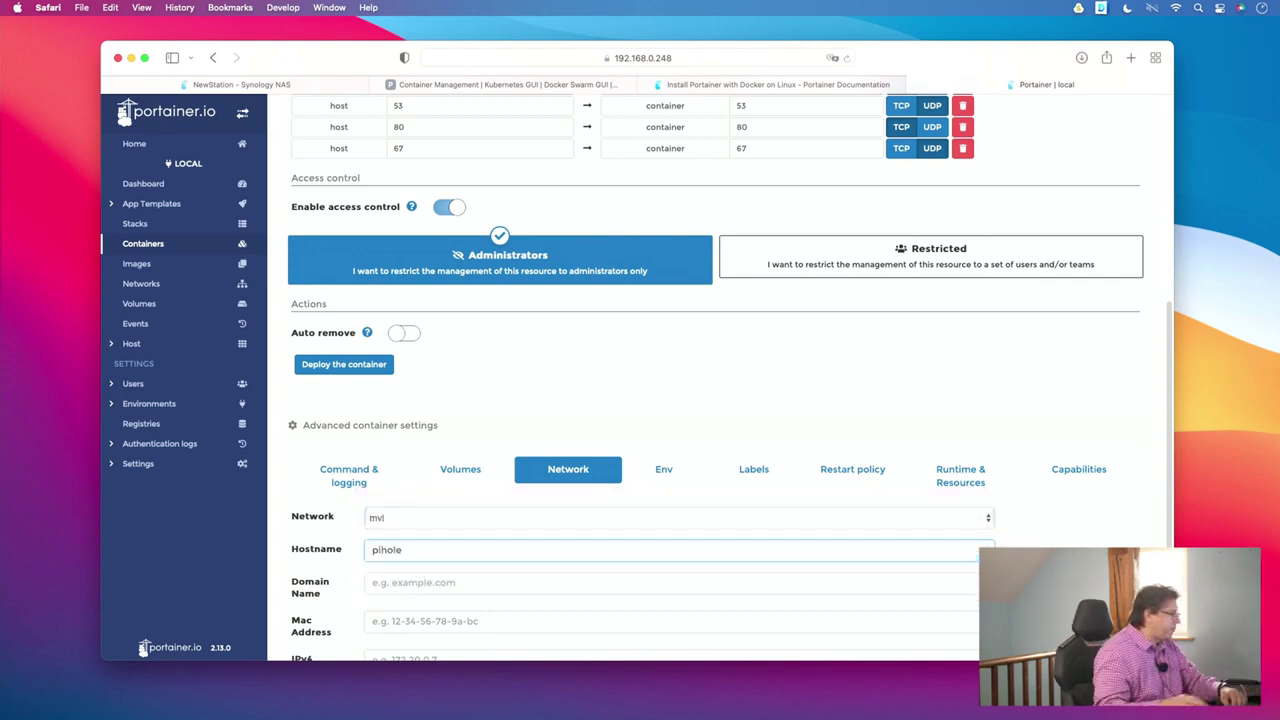
# - Set the container's IPv4 address to 192.168.0.33
pyautogui.scroll(-1, 468, 592)
pyautogui.scroll(-3, 468, 592)
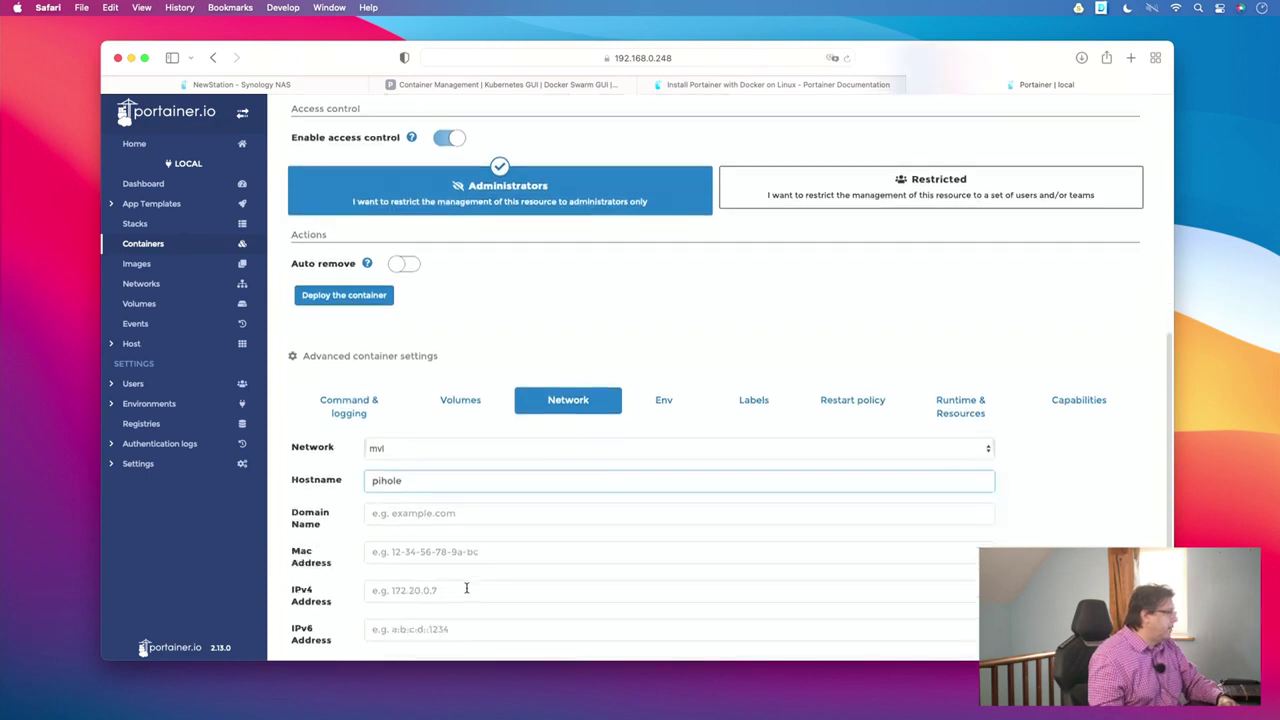
pyautogui.click(534, 520)
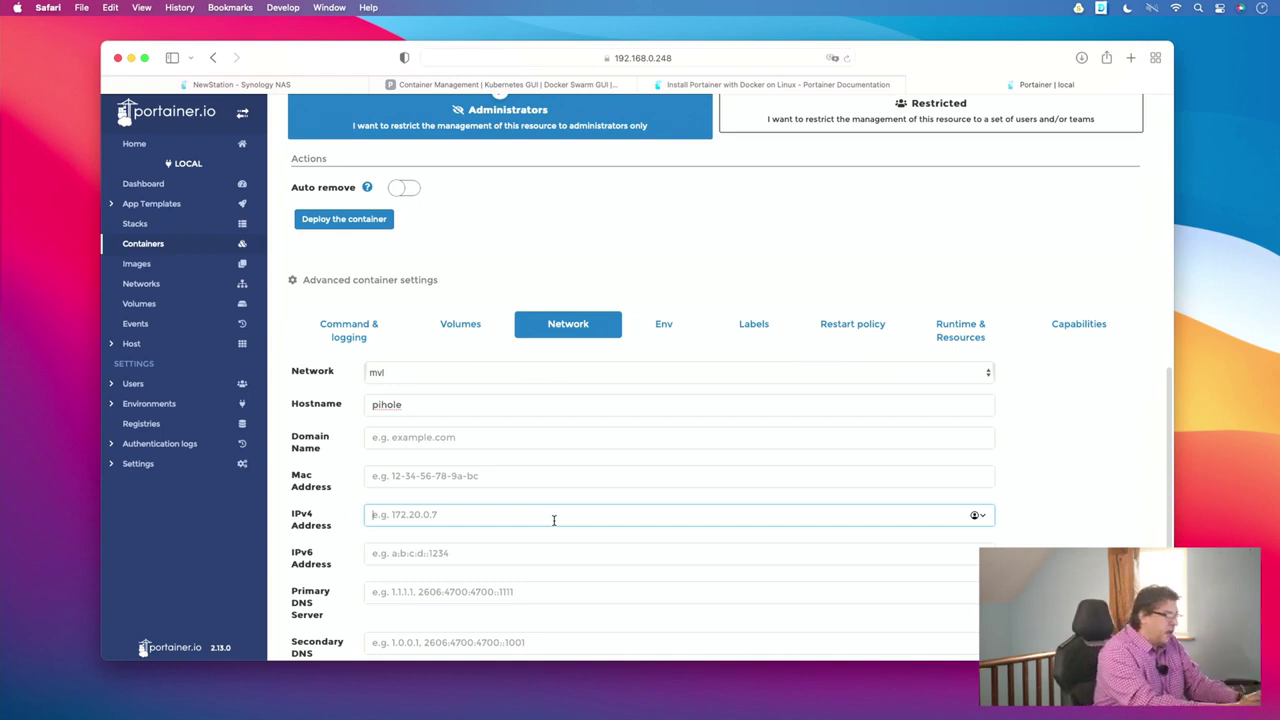
pyautogui.write('192')
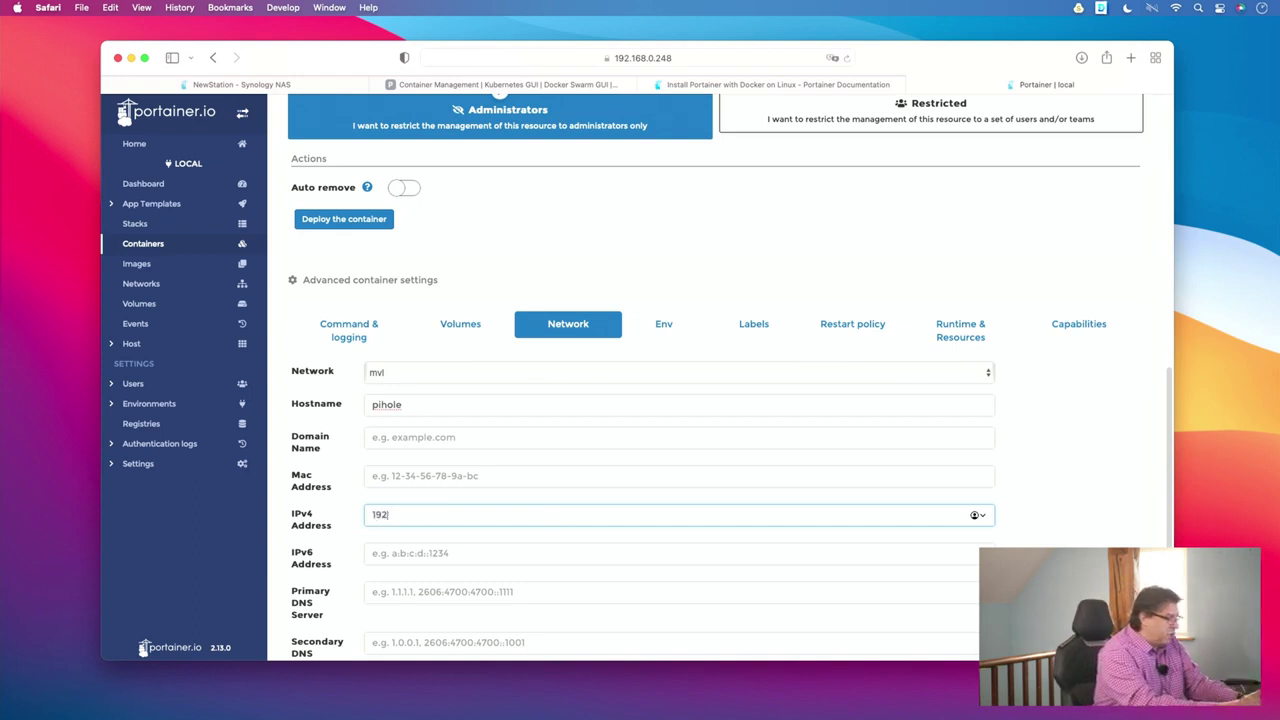
pyautogui.write('.168.0.33')
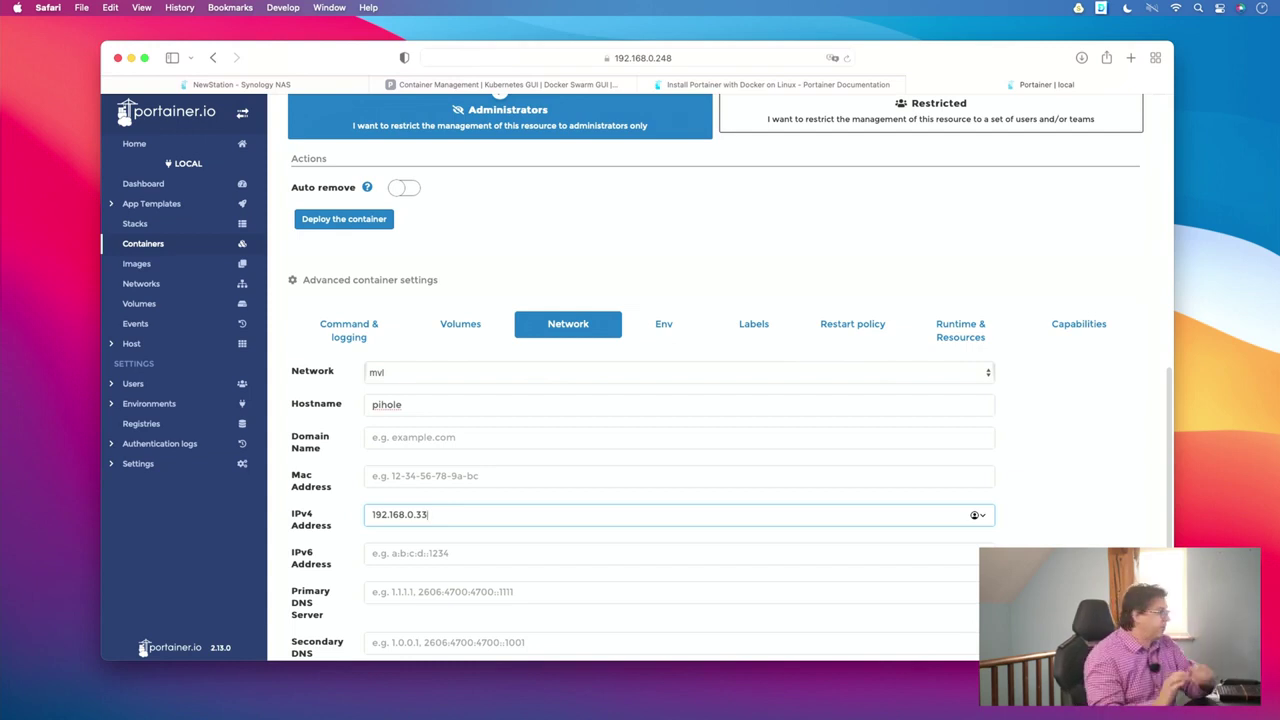
# - Set the container's primary DNS server to 1.1.1.1 and the secondary DNS server to 1.0.0.1
pyautogui.scroll(-2, 586, 556)
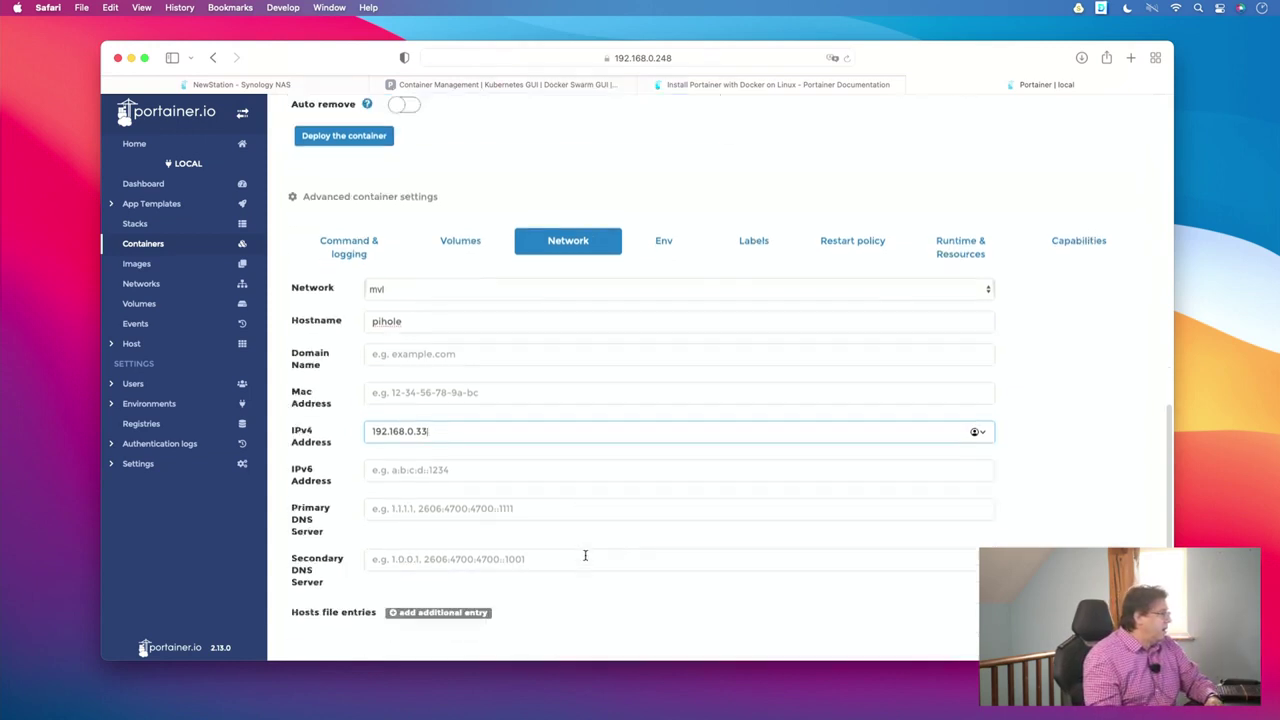
pyautogui.click(534, 509)
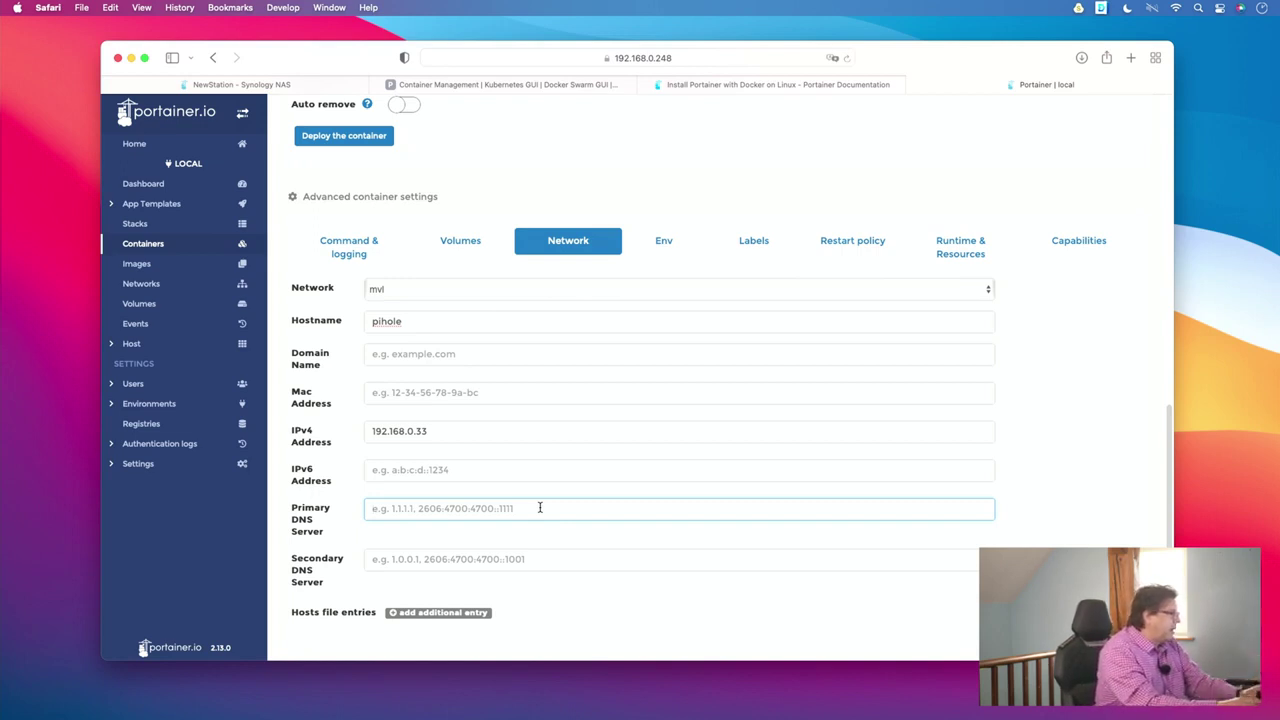
pyautogui.write('1.1.1.1')
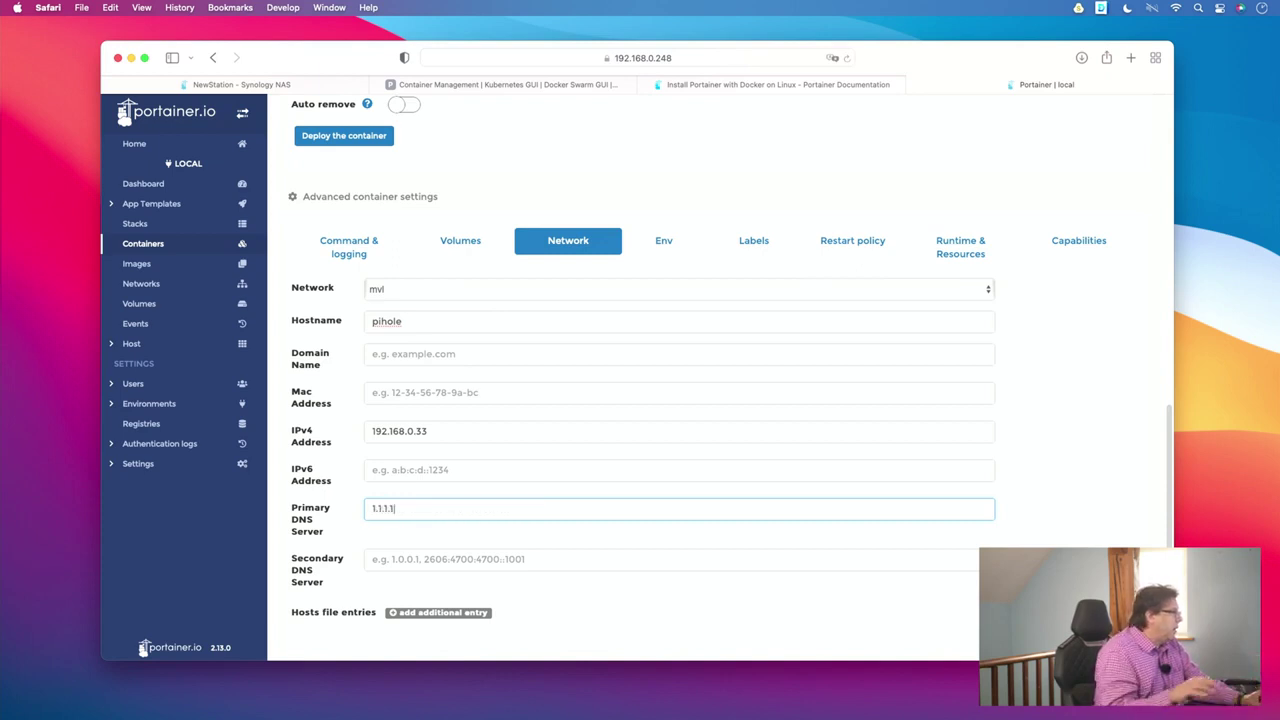
pyautogui.click(489, 561)
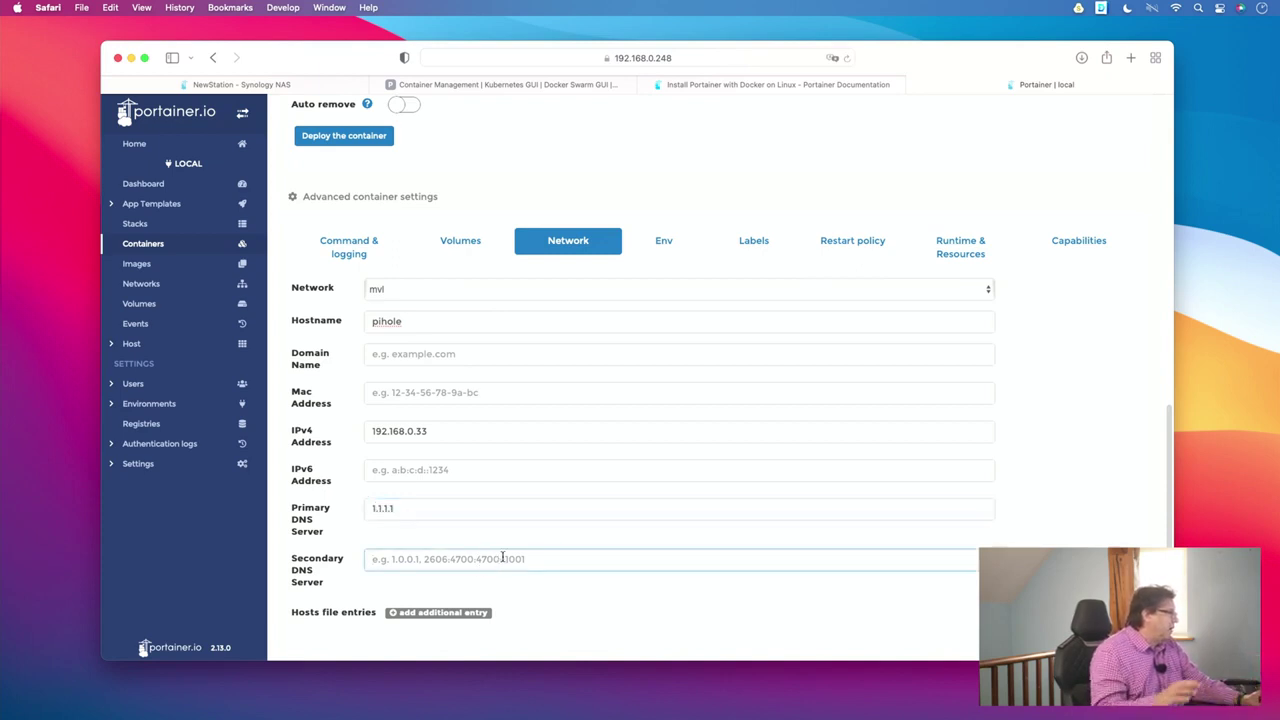
pyautogui.write('1.0.0.1')
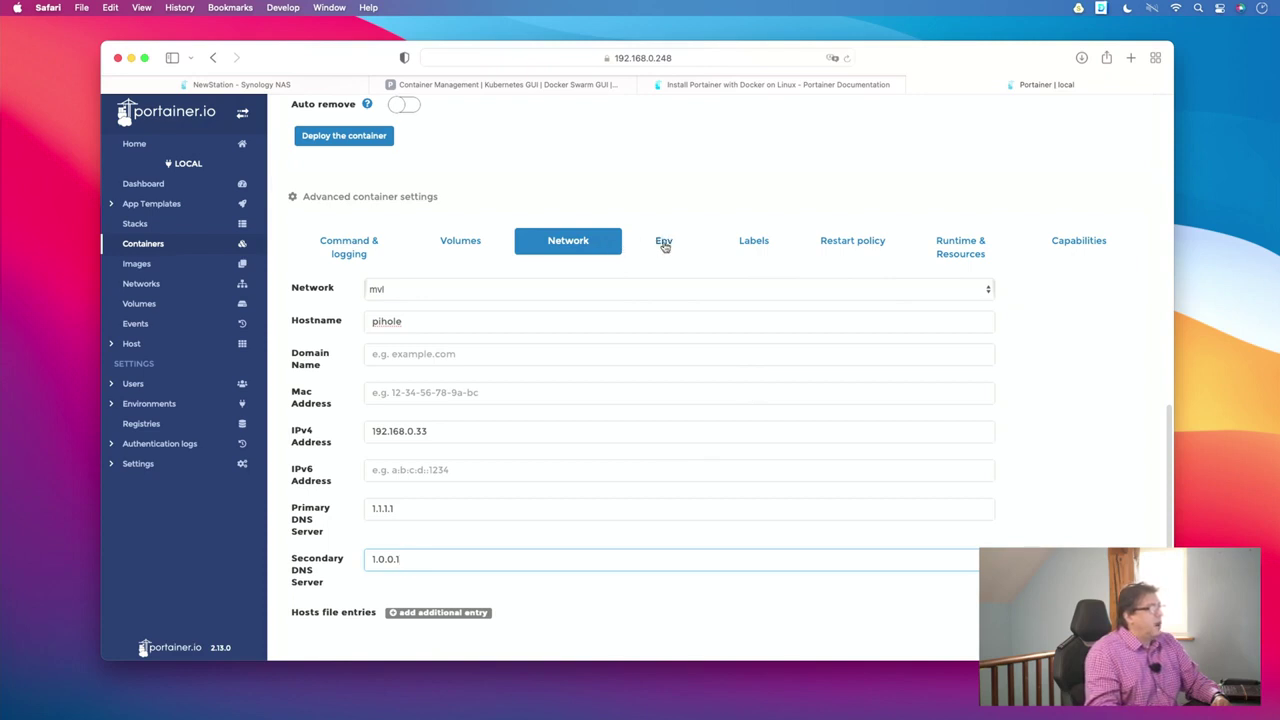
# - Set the restart policy to Unless stopped and deploy the container
pyautogui.click(842, 243)
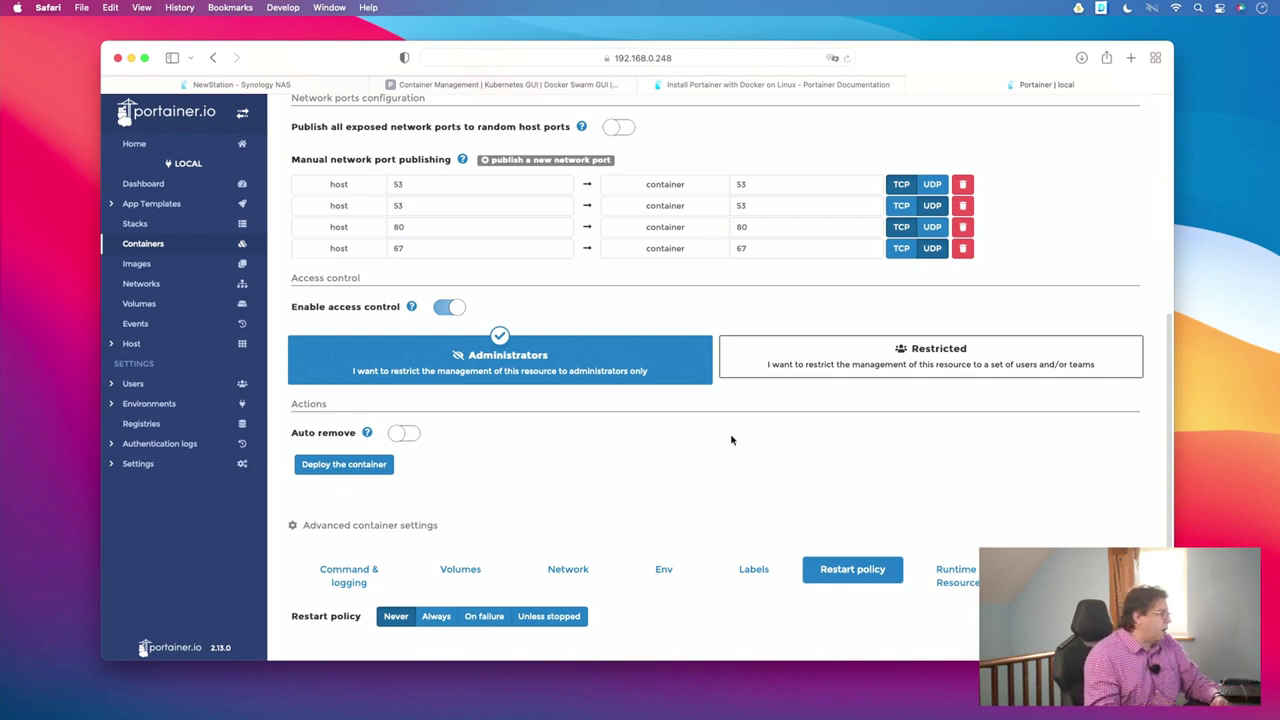
pyautogui.click(549, 618)
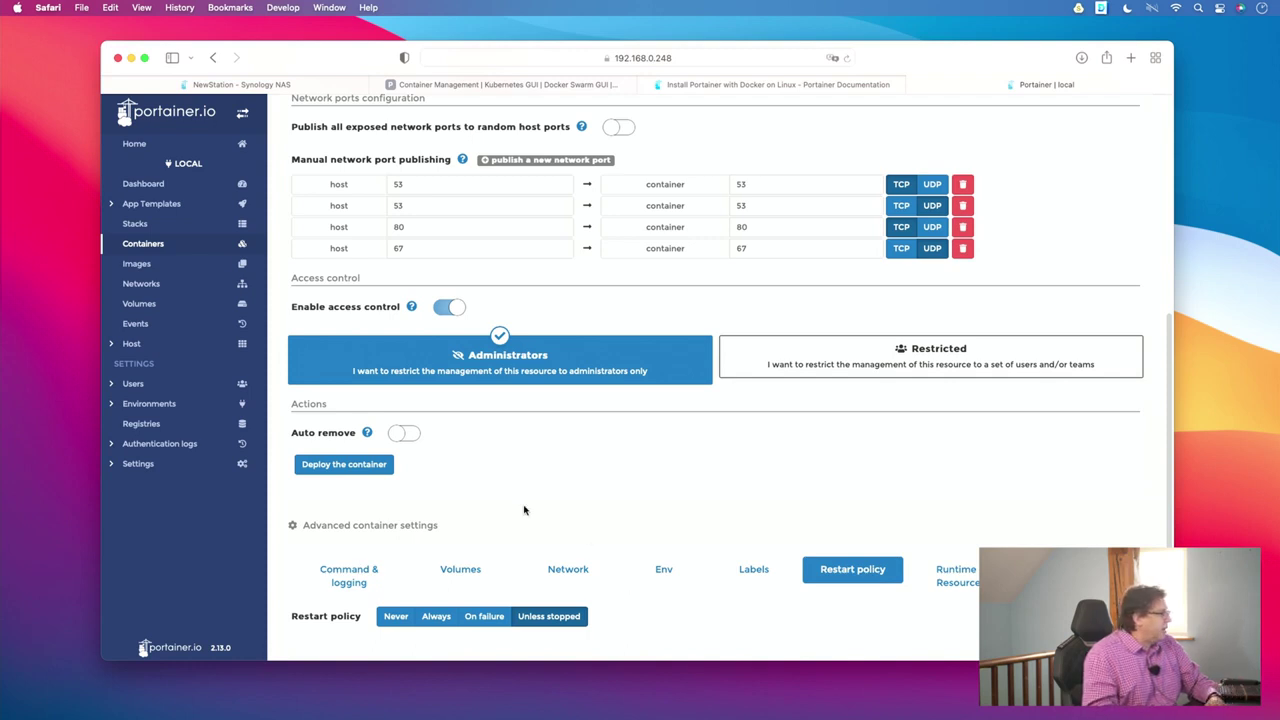
pyautogui.click(350, 465)
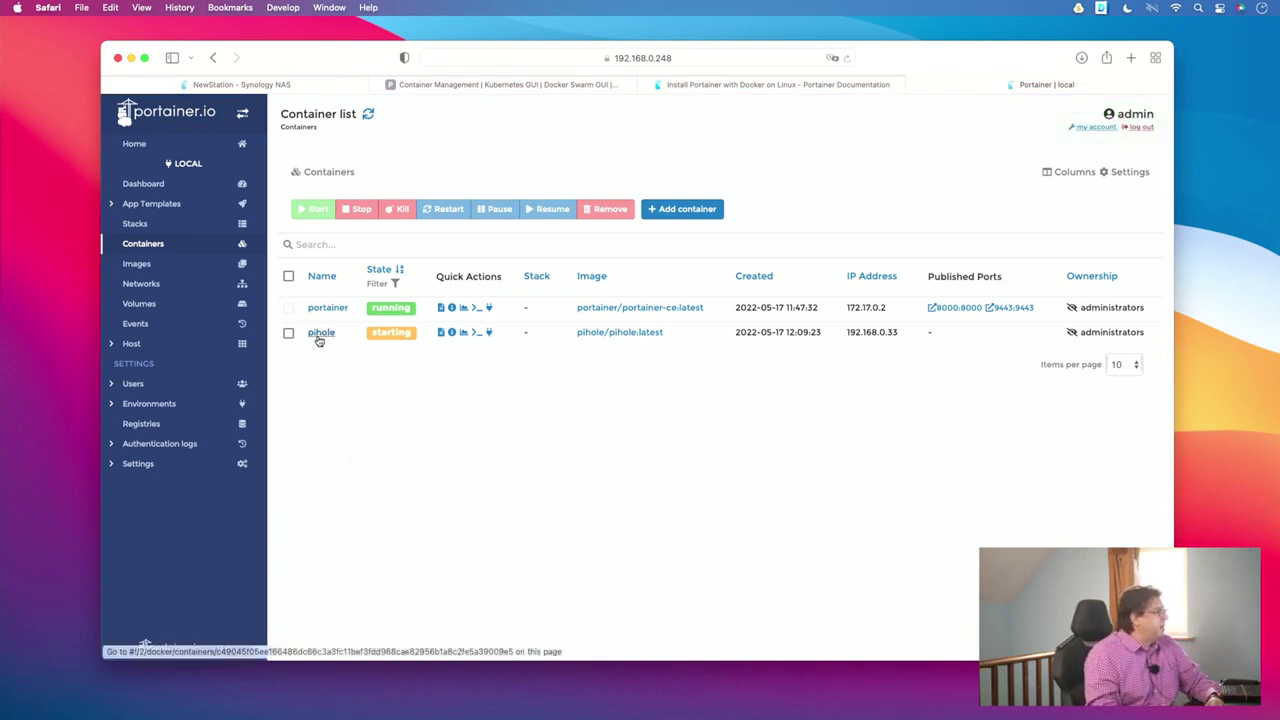
# - Refresh the container list, open the pihole container's logs with auto-refresh turned off, and examine the startup messages
pyautogui.click(369, 115)
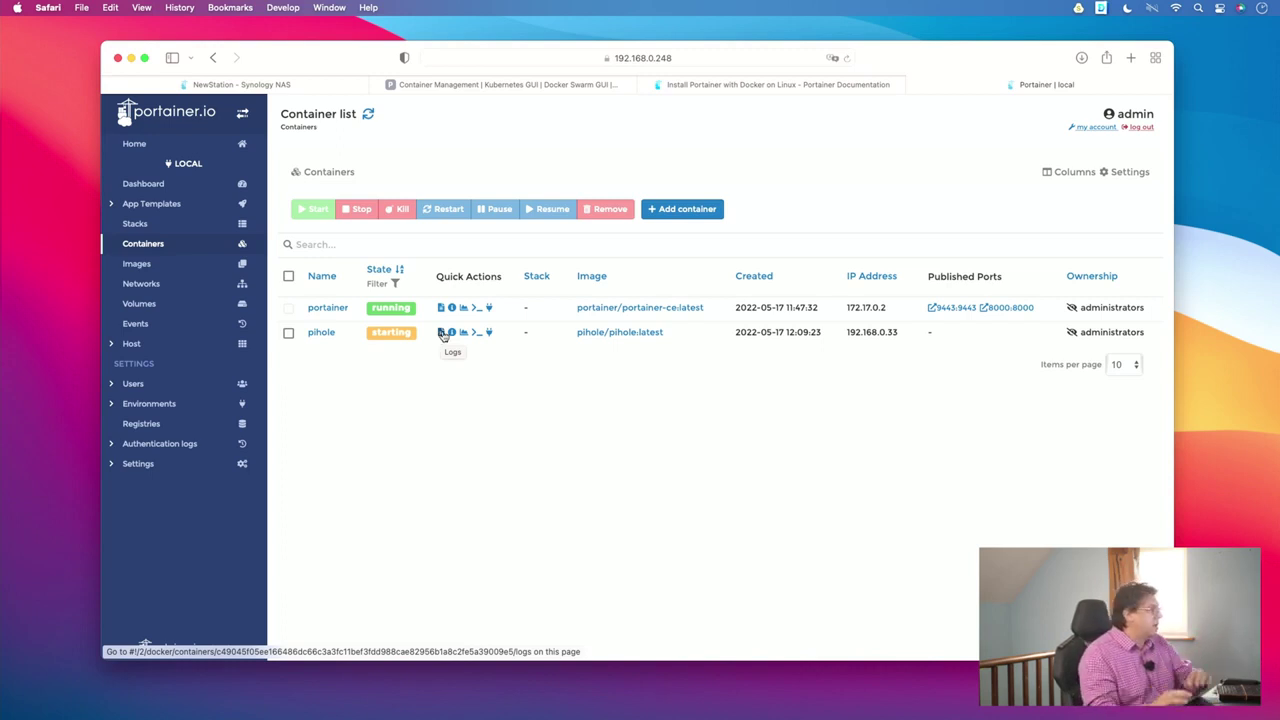
pyautogui.click(441, 333)
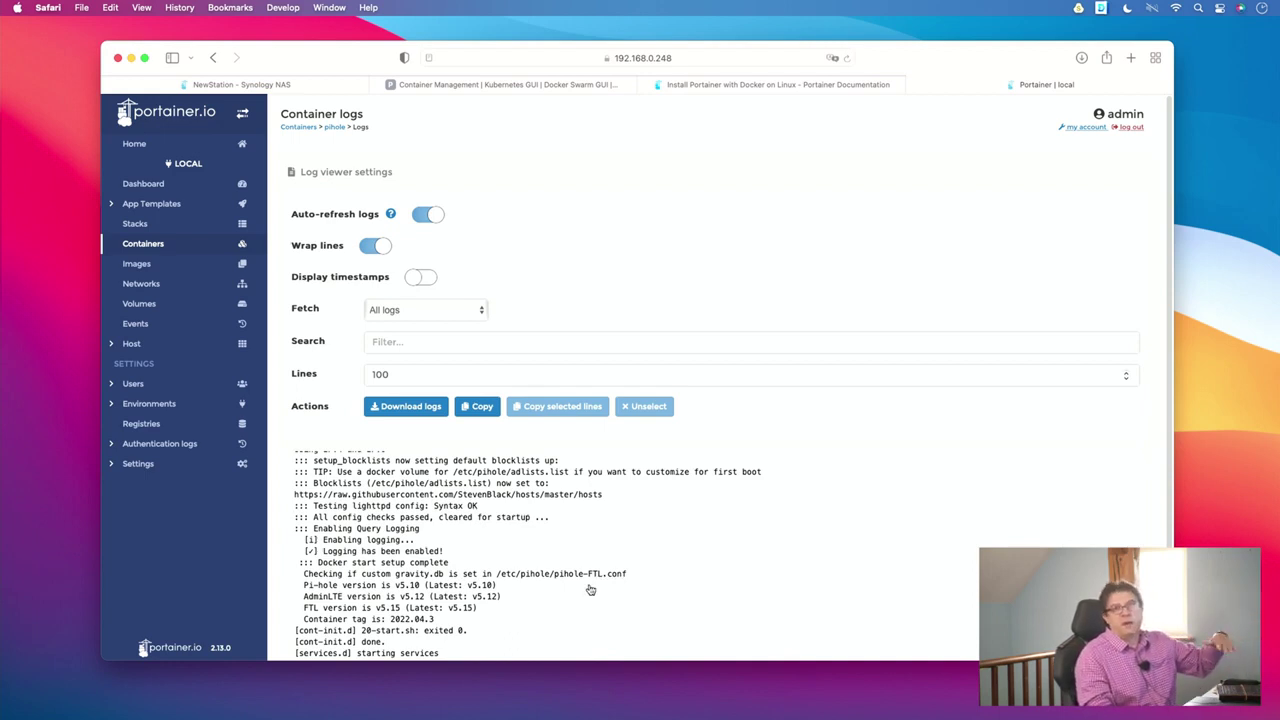
pyautogui.click(425, 215)
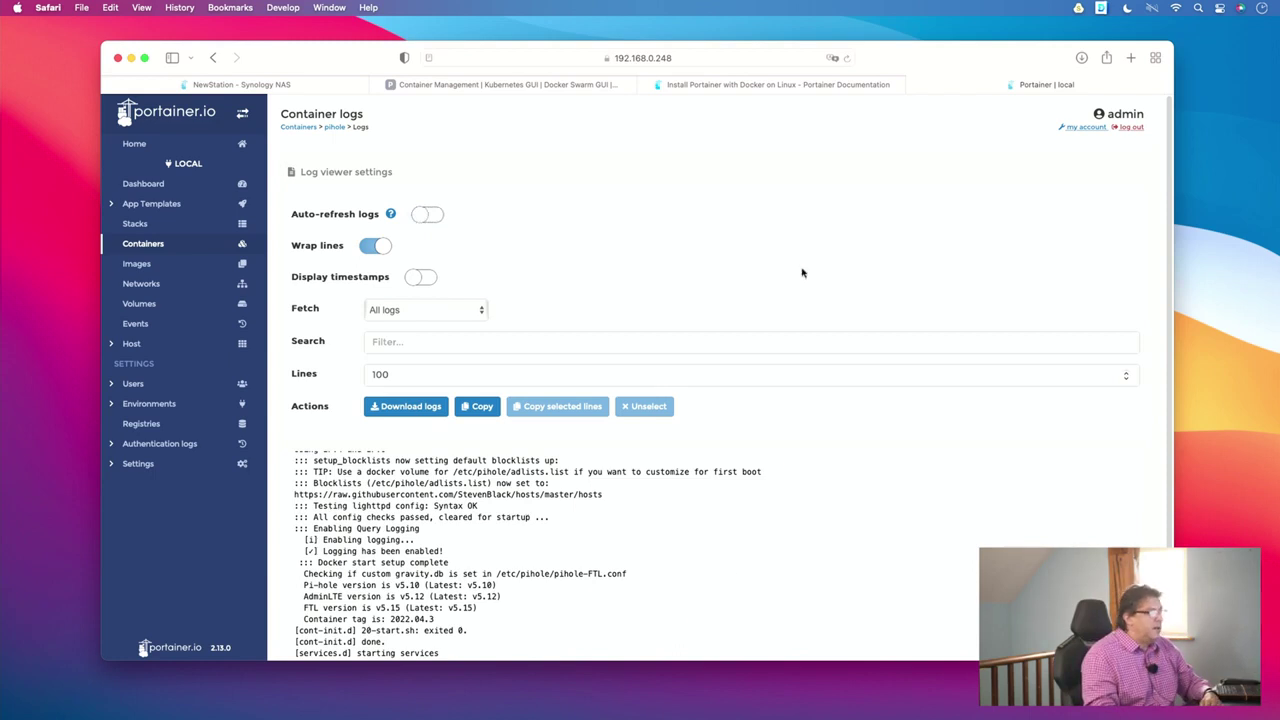
pyautogui.scroll(-2, 1149, 542)
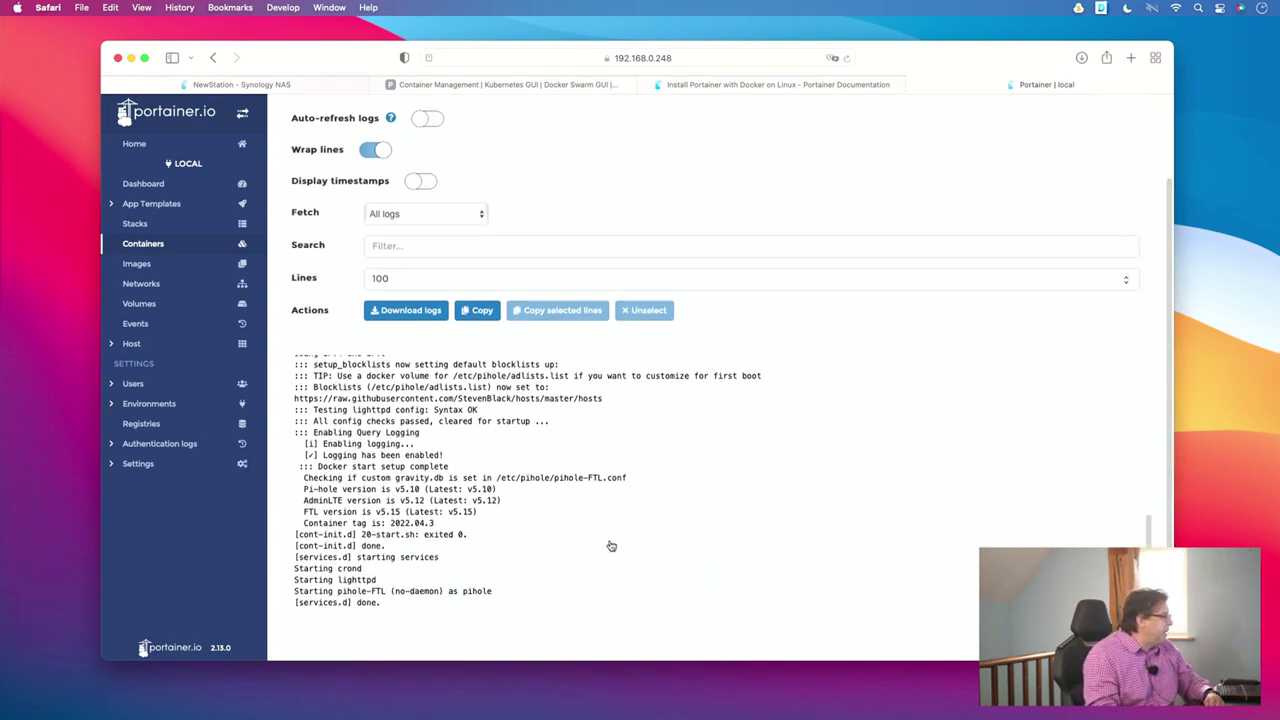
pyautogui.scroll(1, 609, 543)
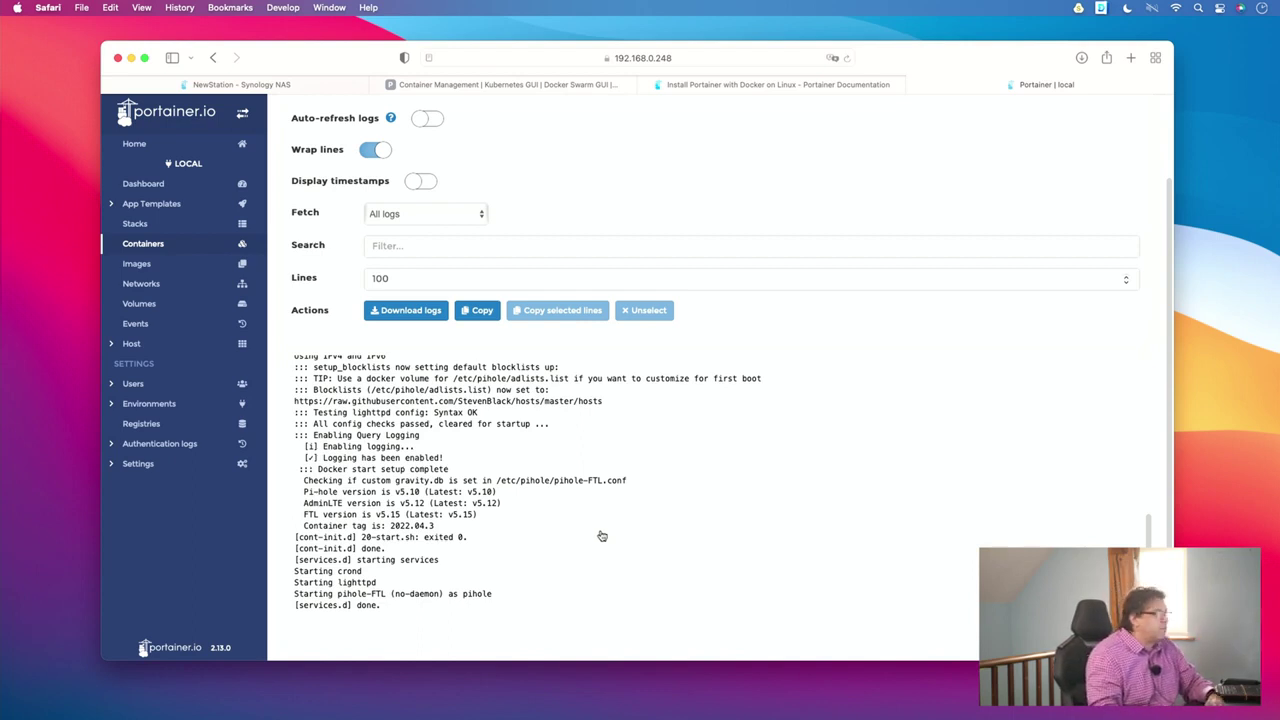
pyautogui.scroll(1, 518, 538)
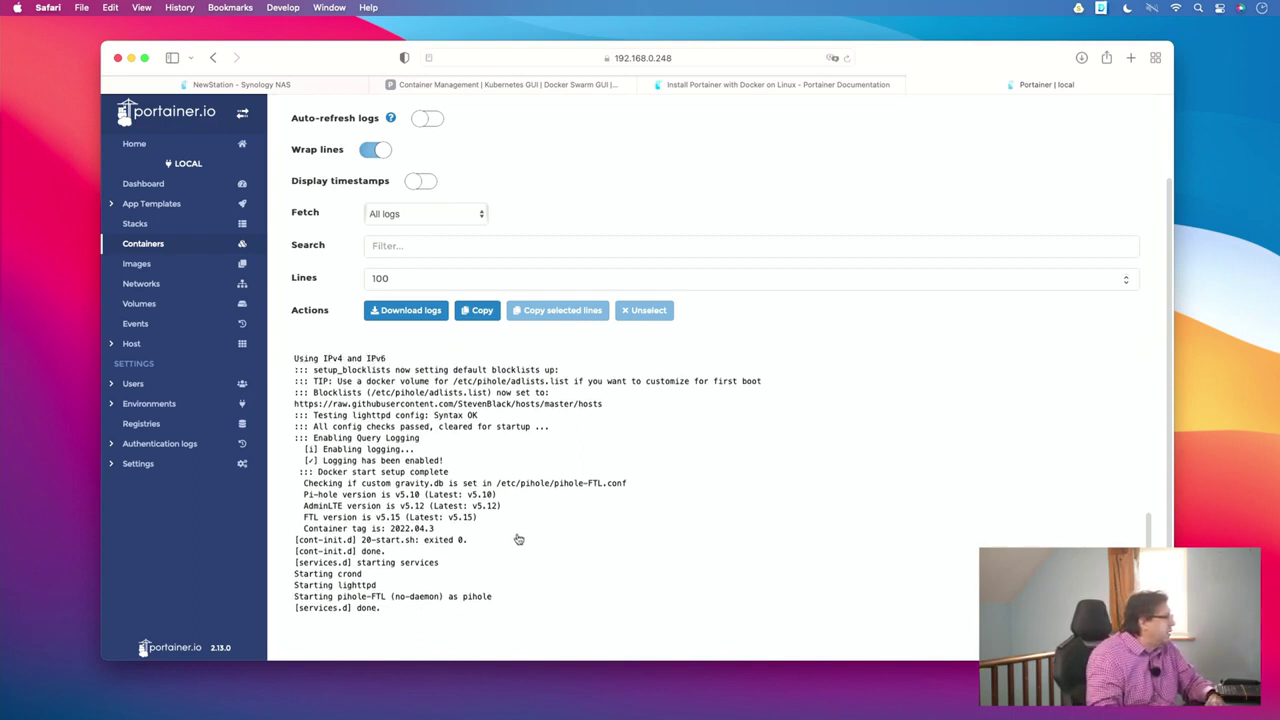
pyautogui.scroll(5, 518, 538)
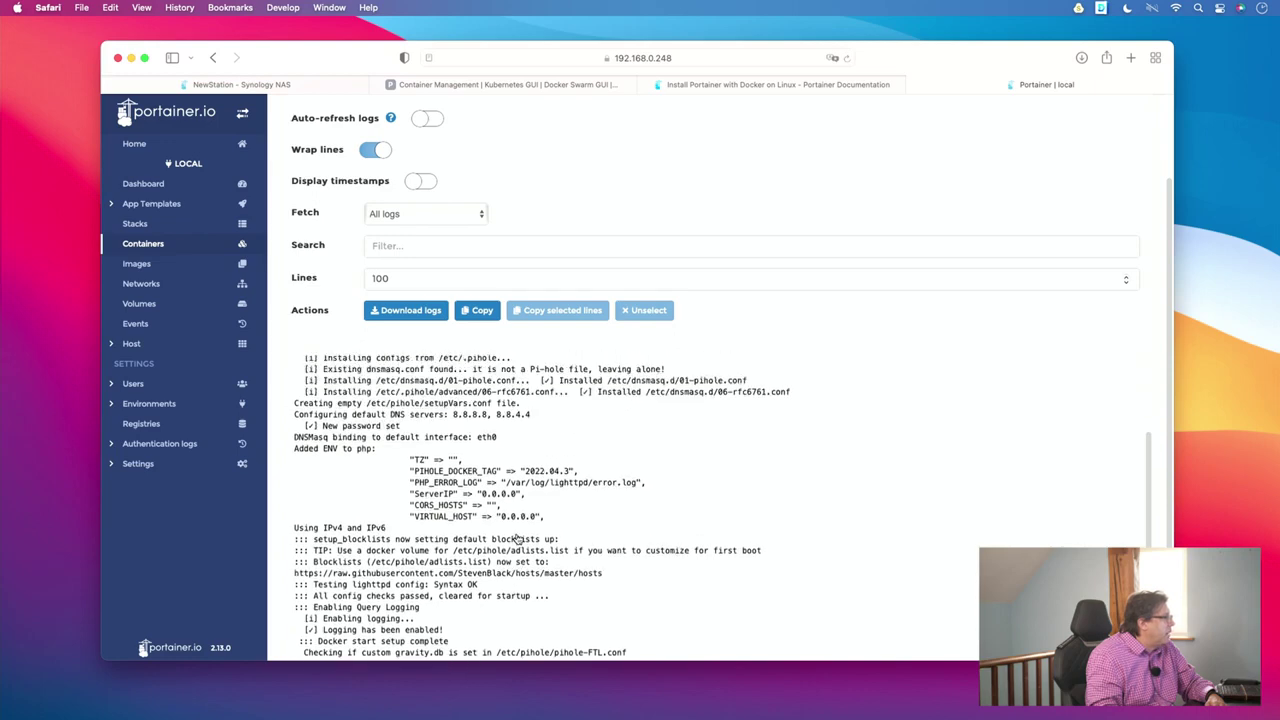
pyautogui.scroll(4, 518, 538)
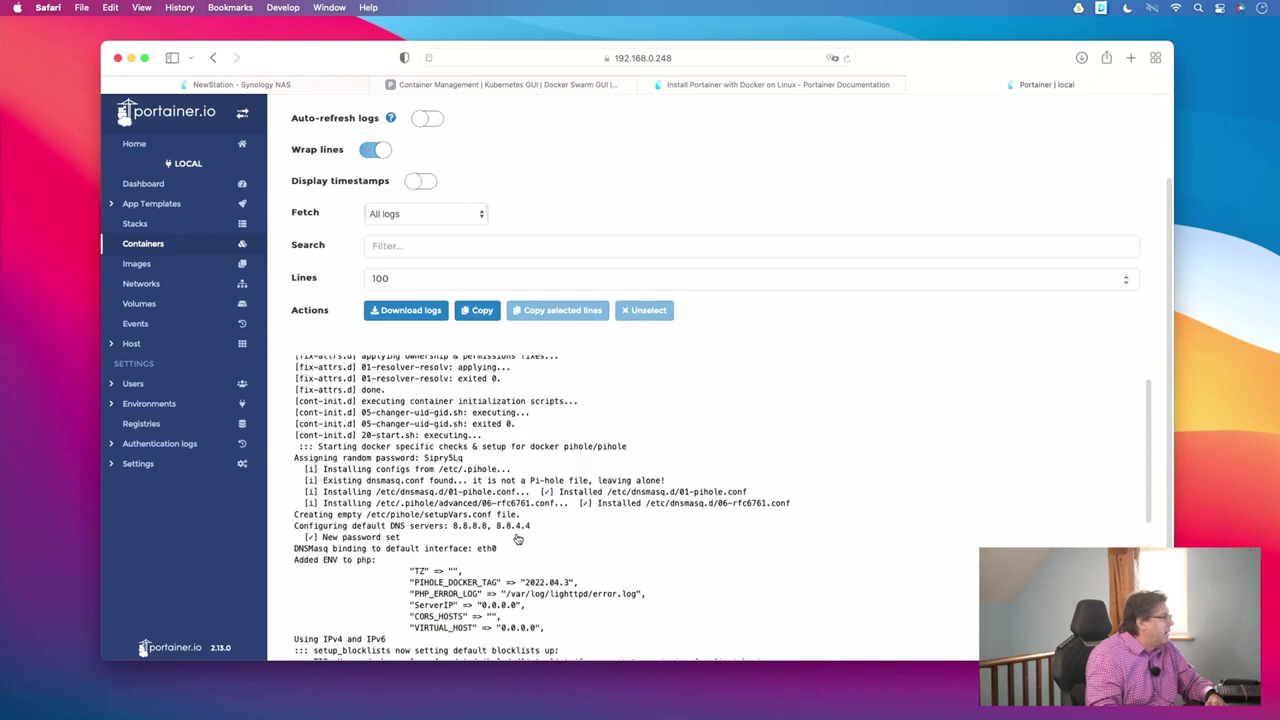
pyautogui.scroll(2, 518, 538)
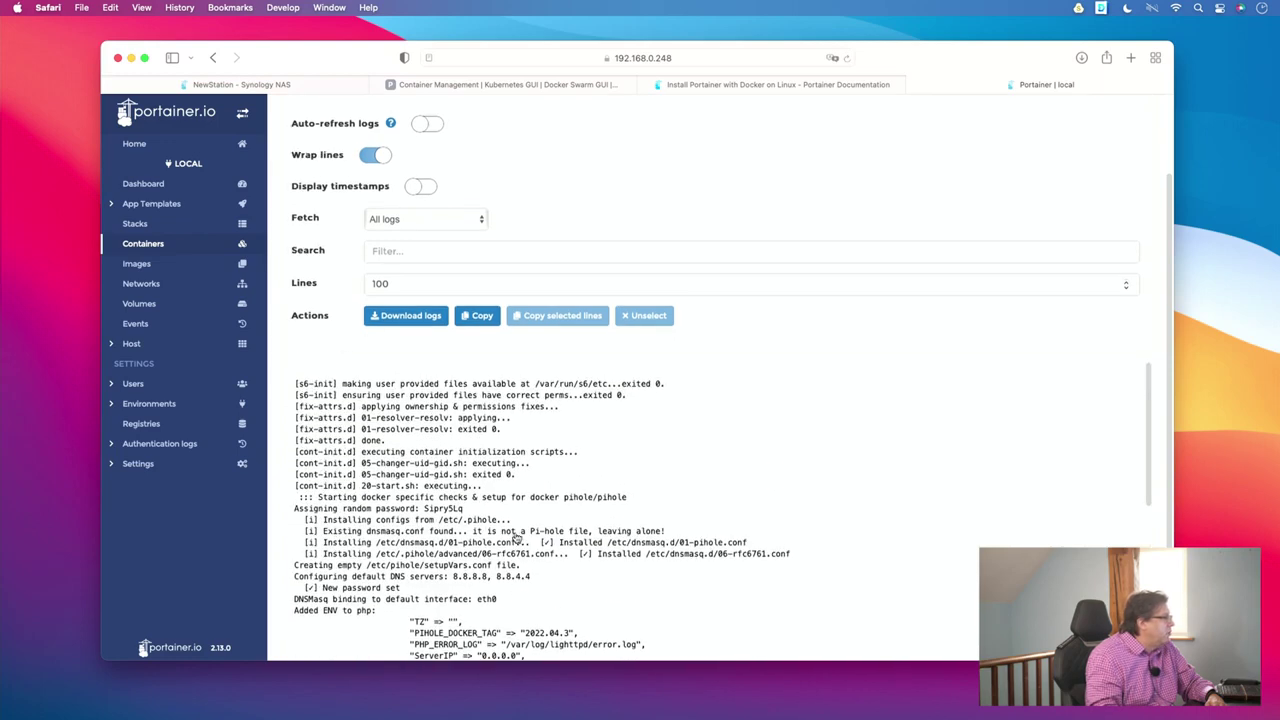
pyautogui.scroll(-12, 650, 542)
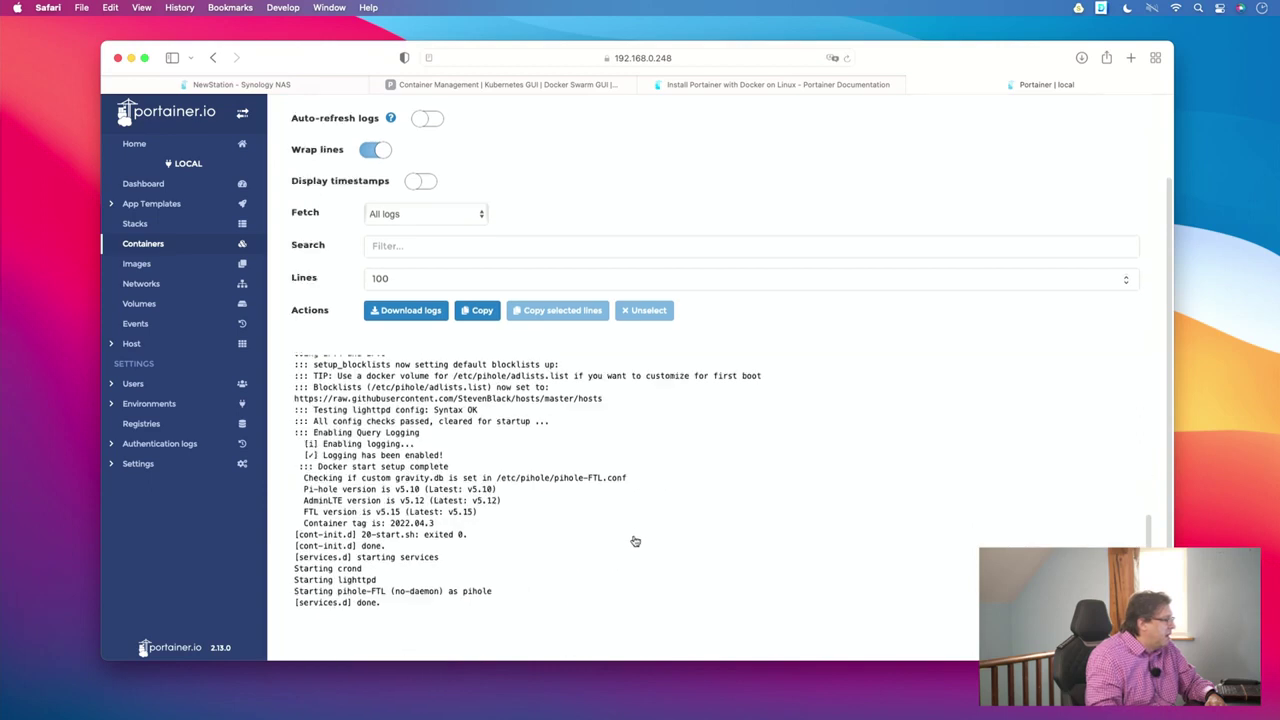
pyautogui.scroll(1, 635, 541)
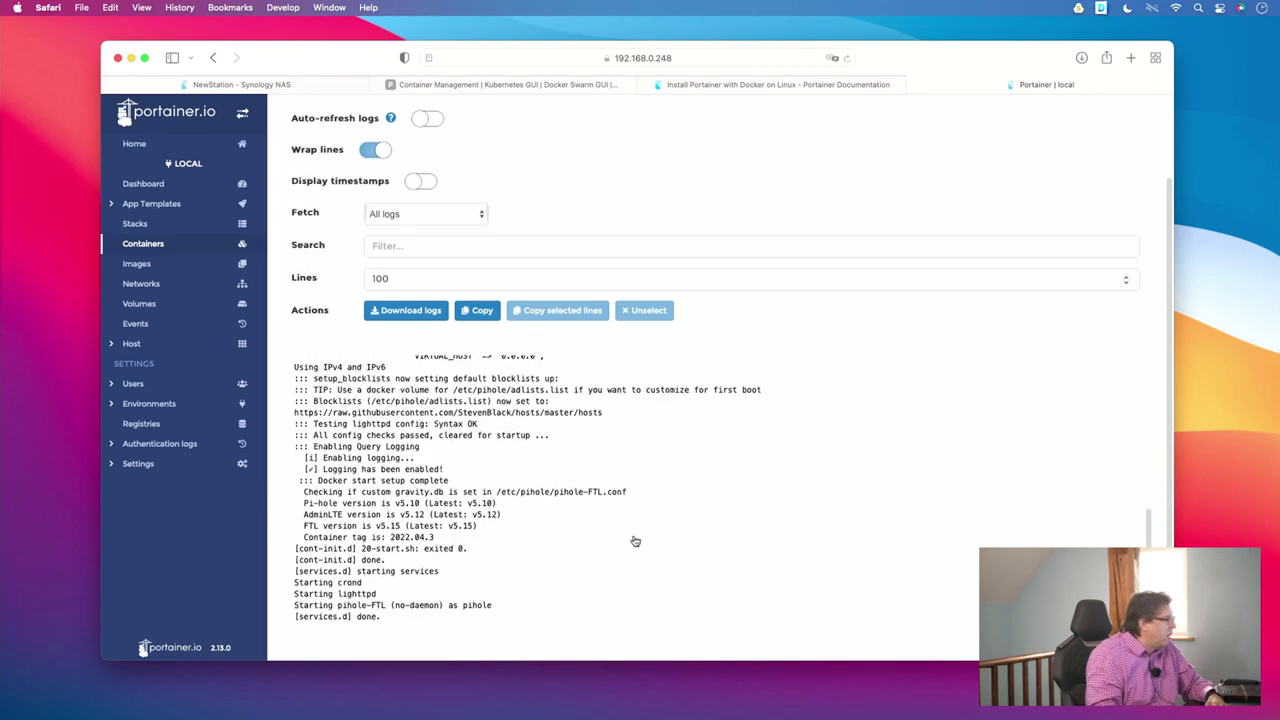
pyautogui.scroll(-1, 635, 541)
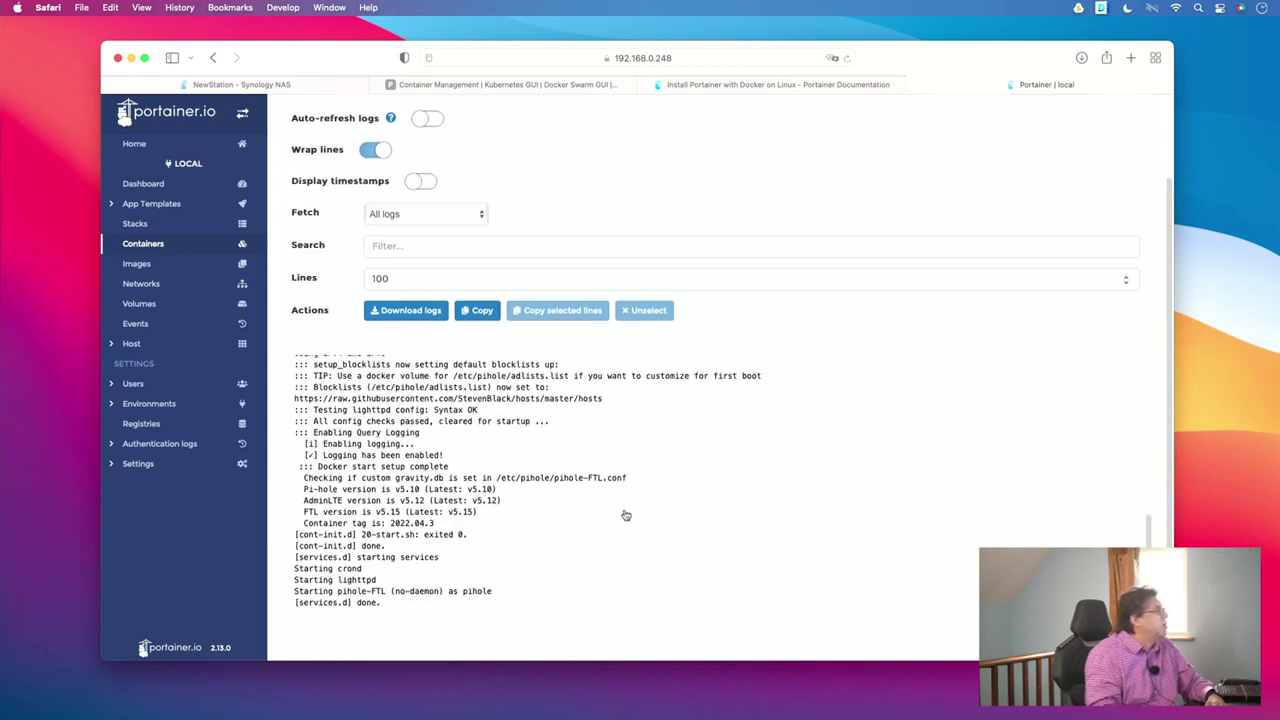
# - Open 192.168.0.33 in a new browser tab and go to the login page of Pi-hole's admin panel
pyautogui.click(1131, 57)
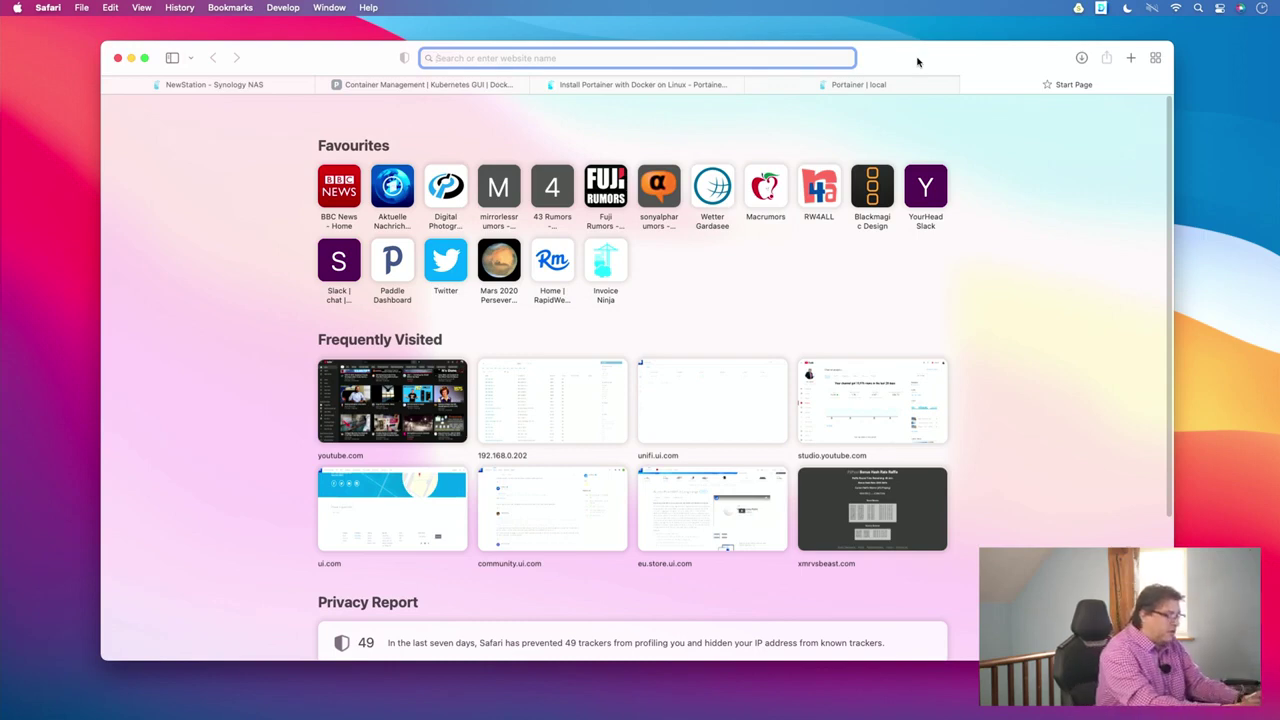
pyautogui.write('192.1')
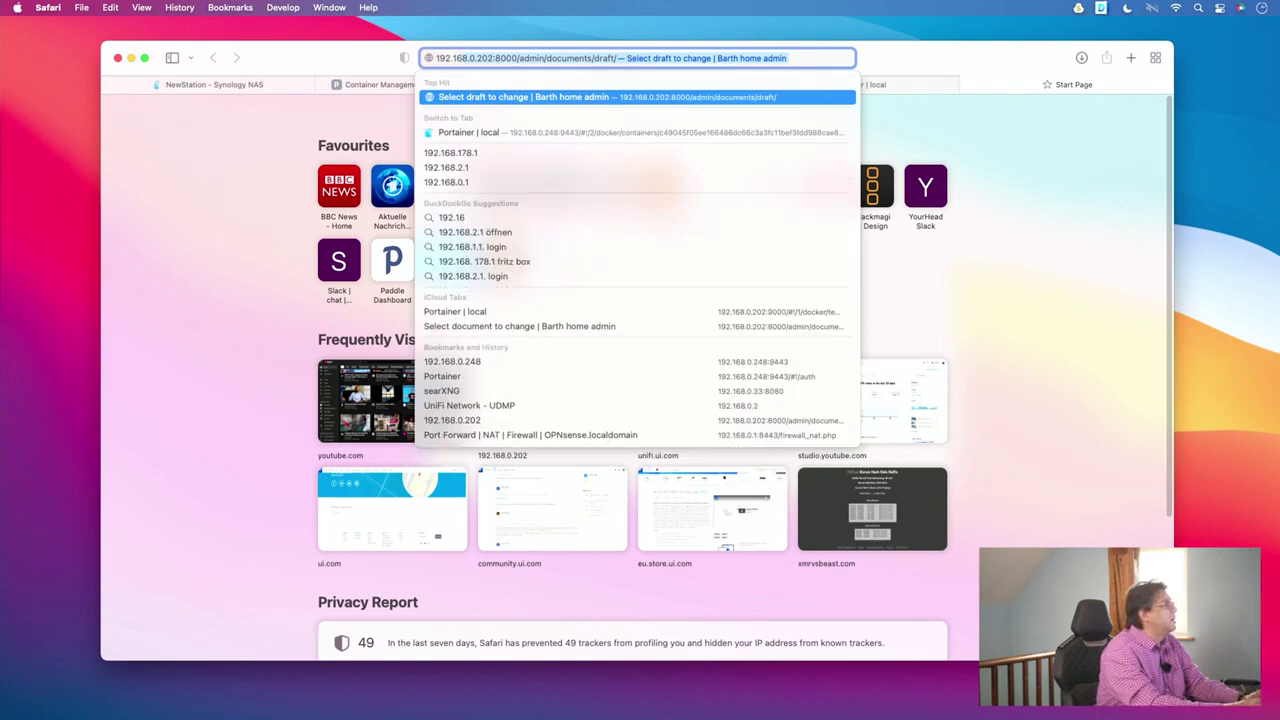
pyautogui.write('680')
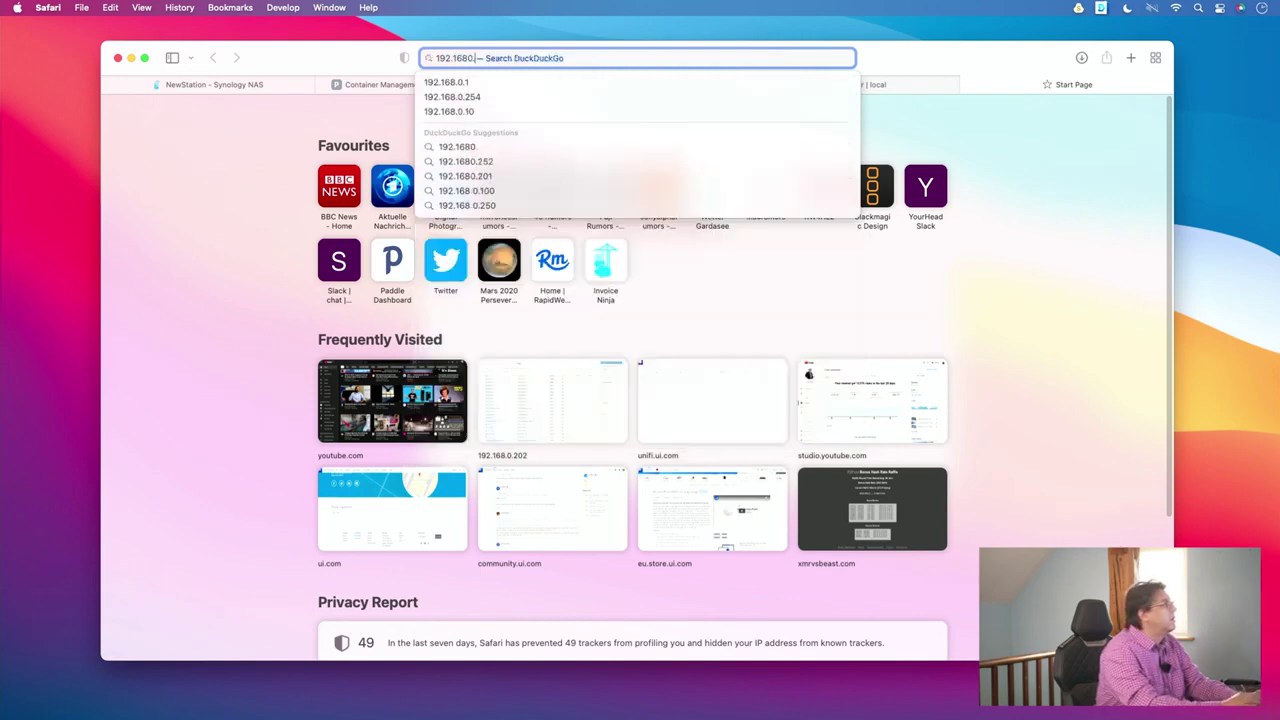
pyautogui.press('BackSpace')
pyautogui.write('.0.33')
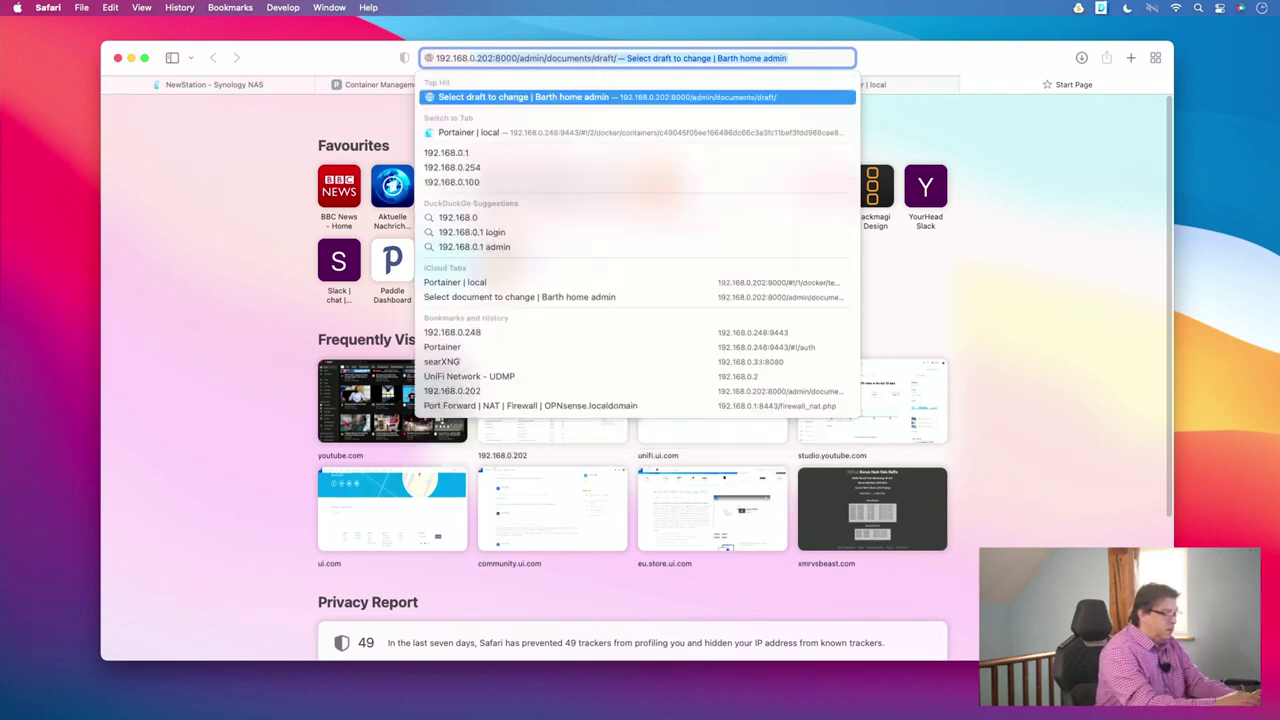
pyautogui.press('Delete')
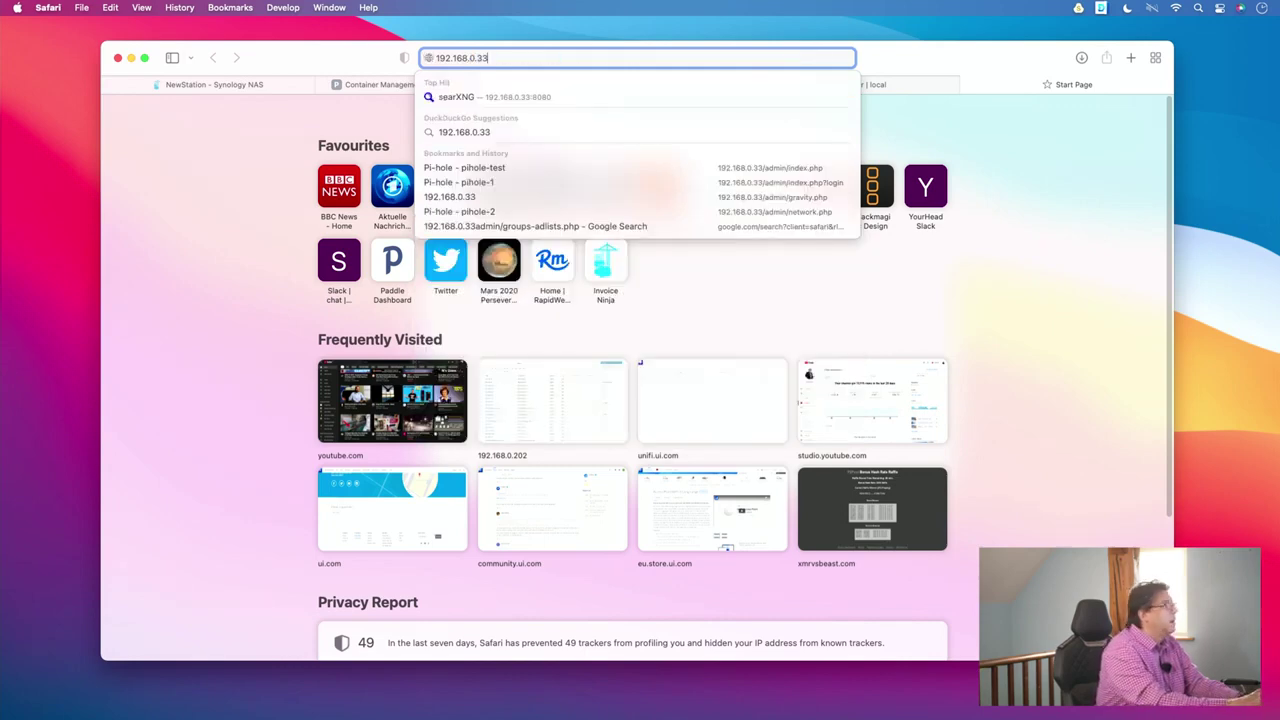
pyautogui.press('Return')
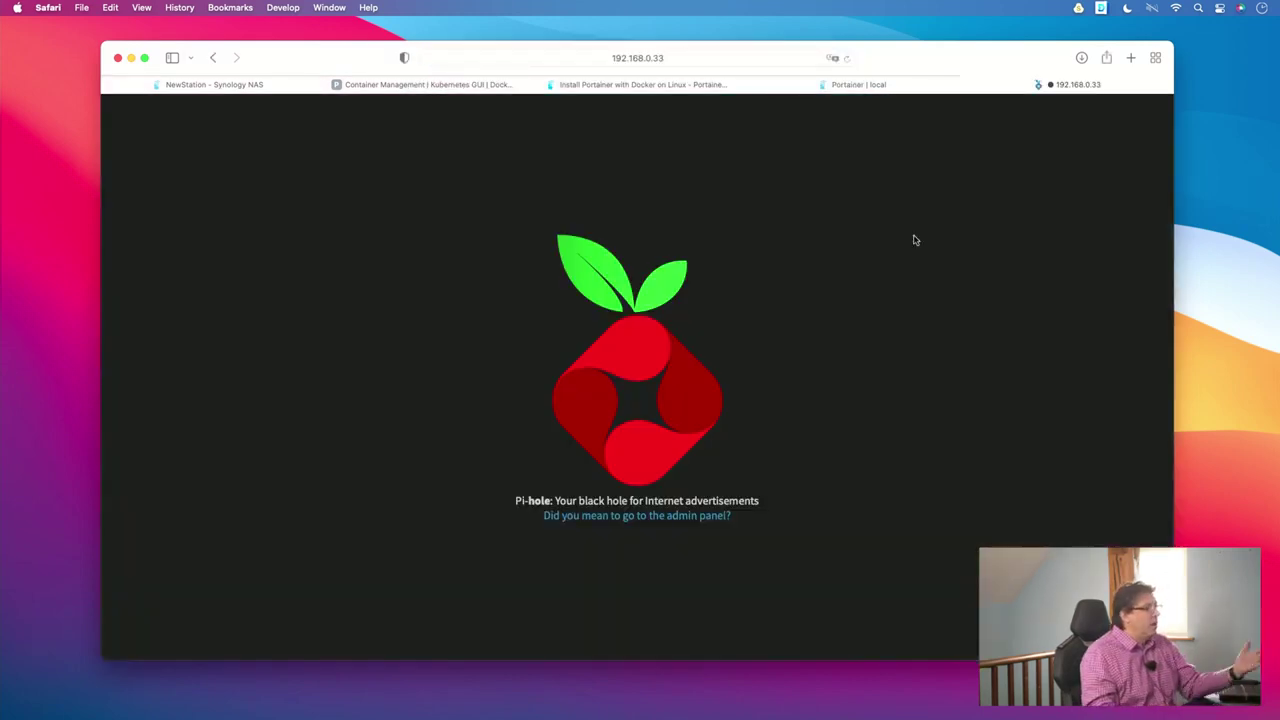
pyautogui.click(660, 516)
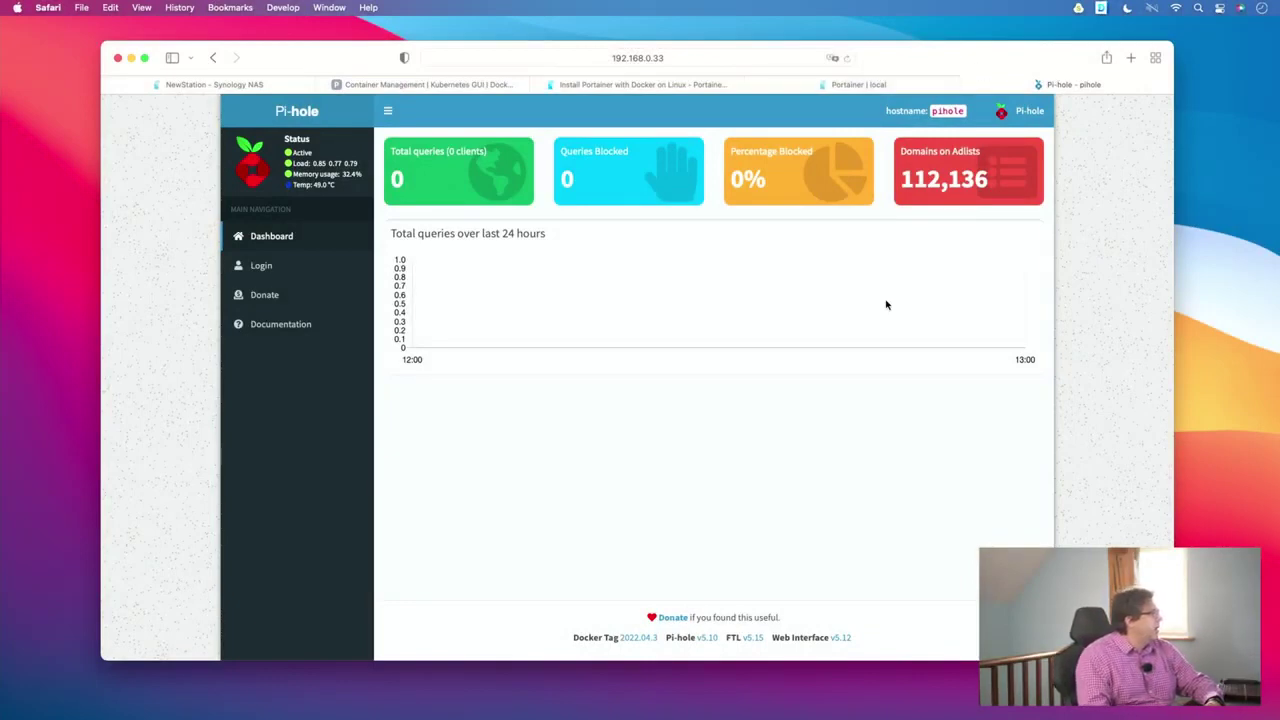
pyautogui.click(256, 267)
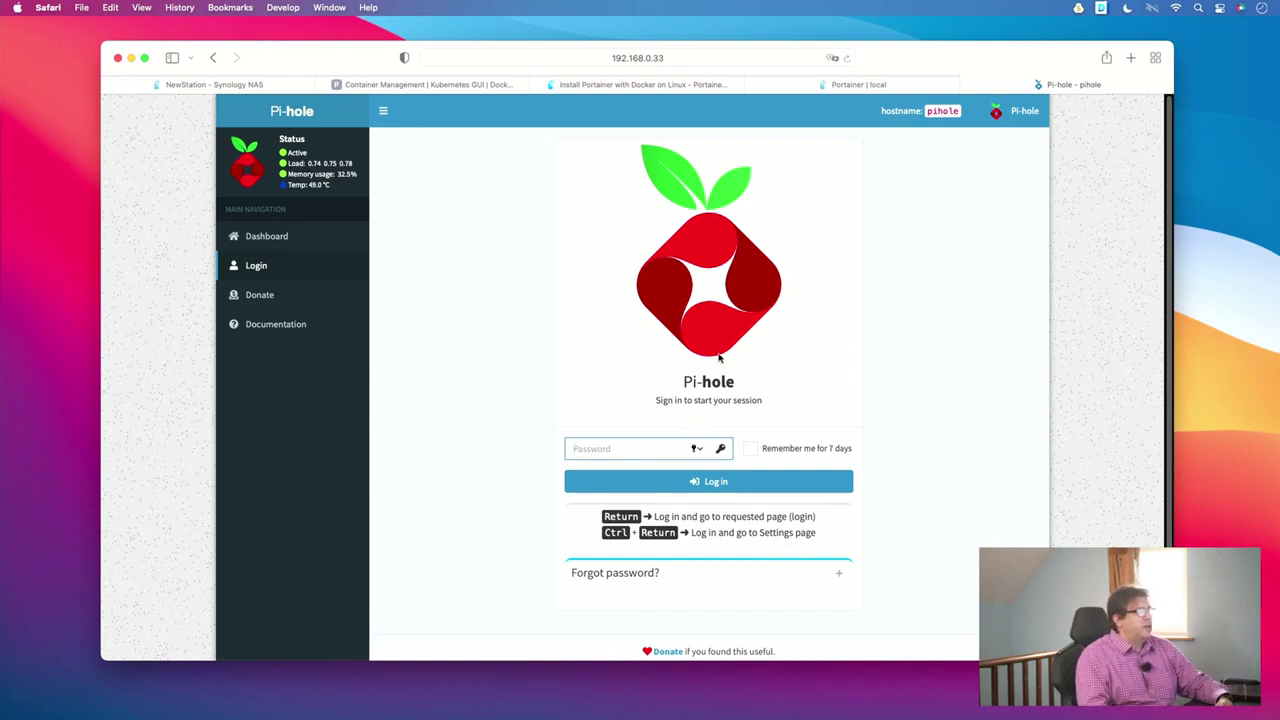
# - Open the pihole container's logs in Portainer with auto-refresh turned off and locate the randomly assigned admin password
pyautogui.click(852, 86)
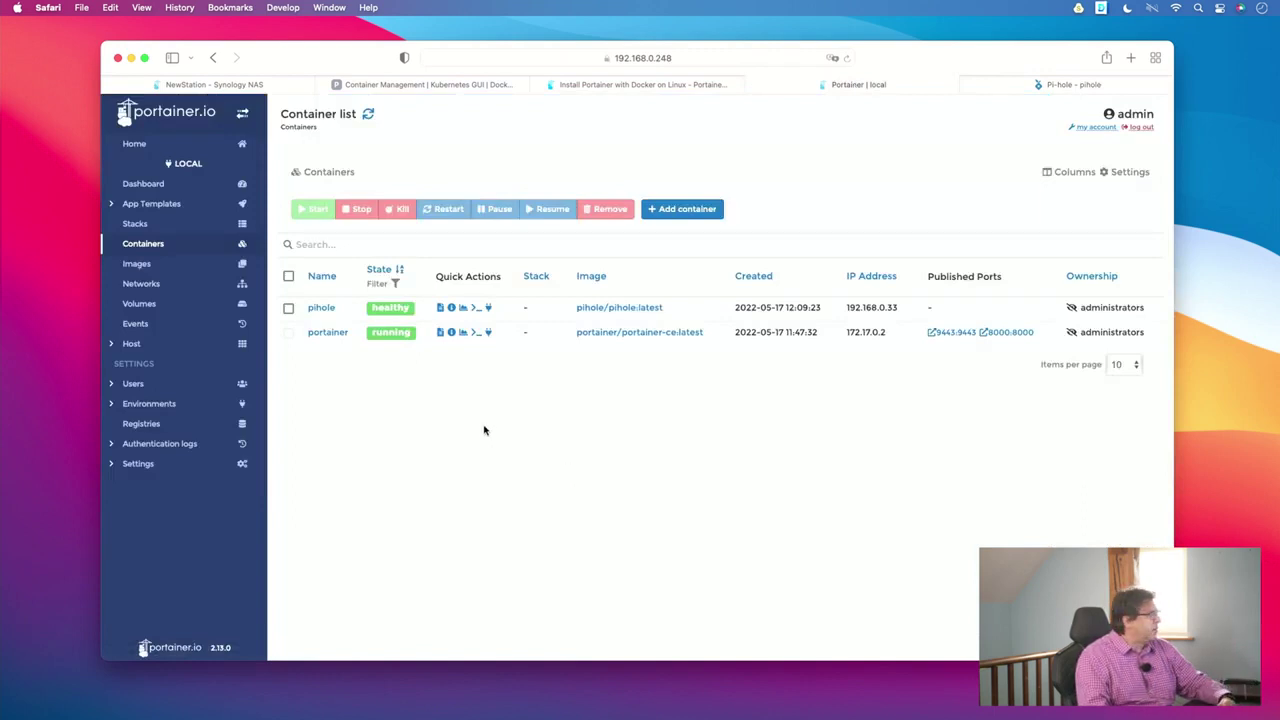
pyautogui.click(440, 308)
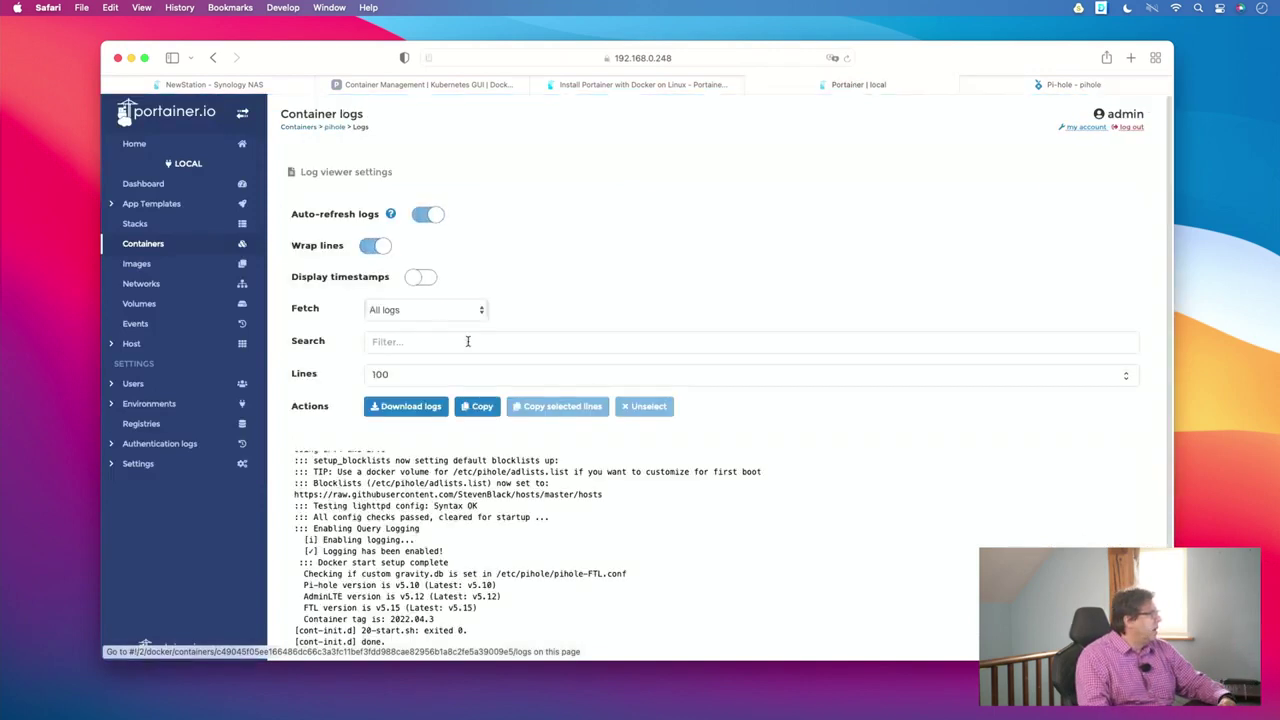
pyautogui.click(421, 215)
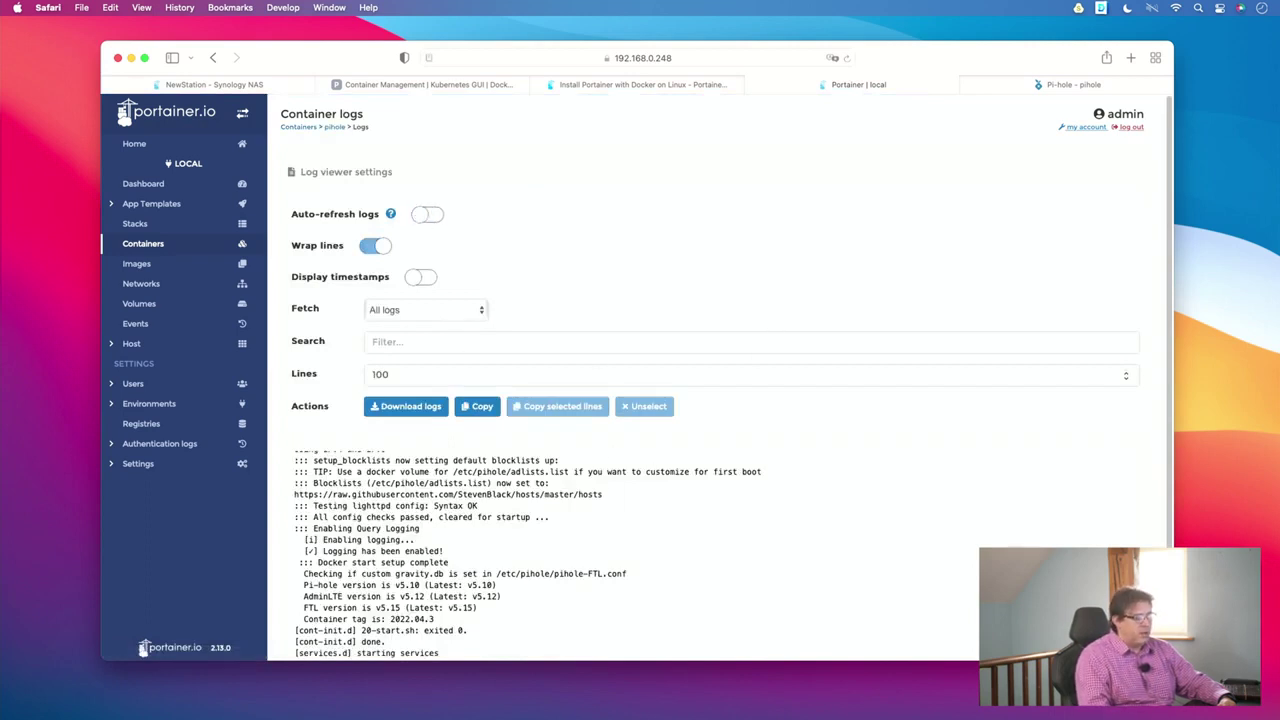
pyautogui.scroll(-3, 880, 582)
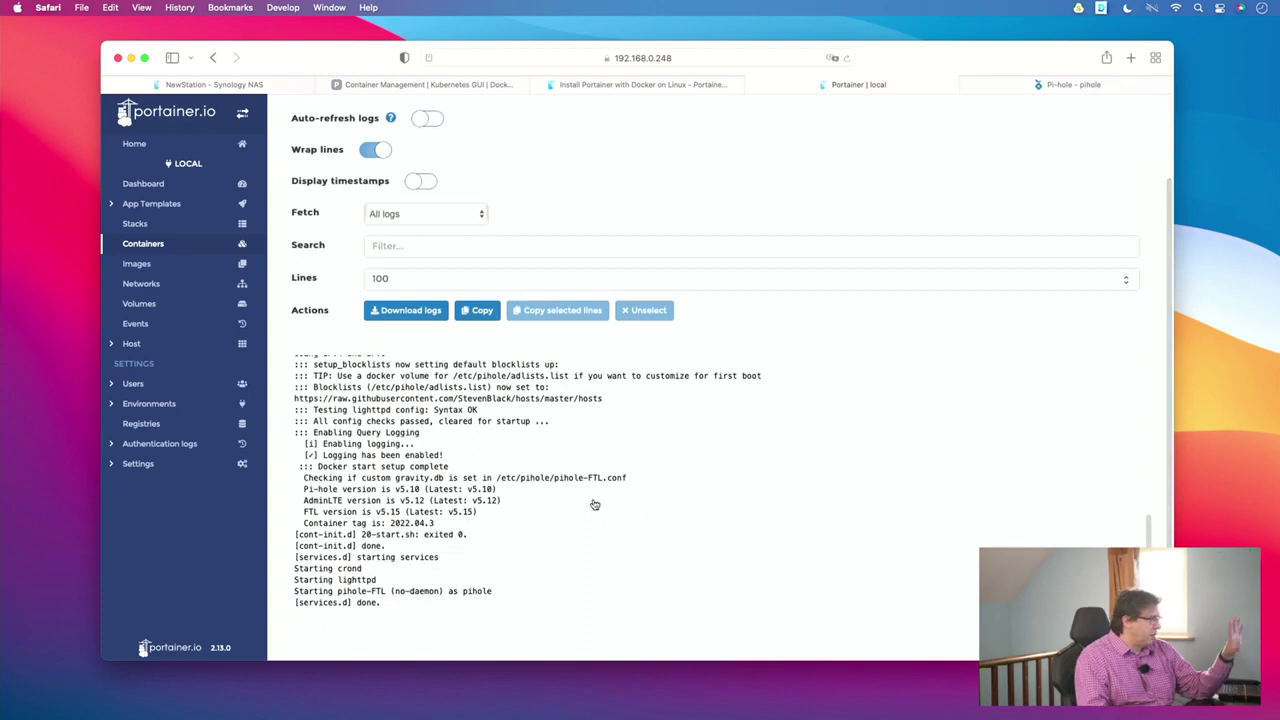
pyautogui.scroll(2, 590, 506)
pyautogui.scroll(6, 586, 509)
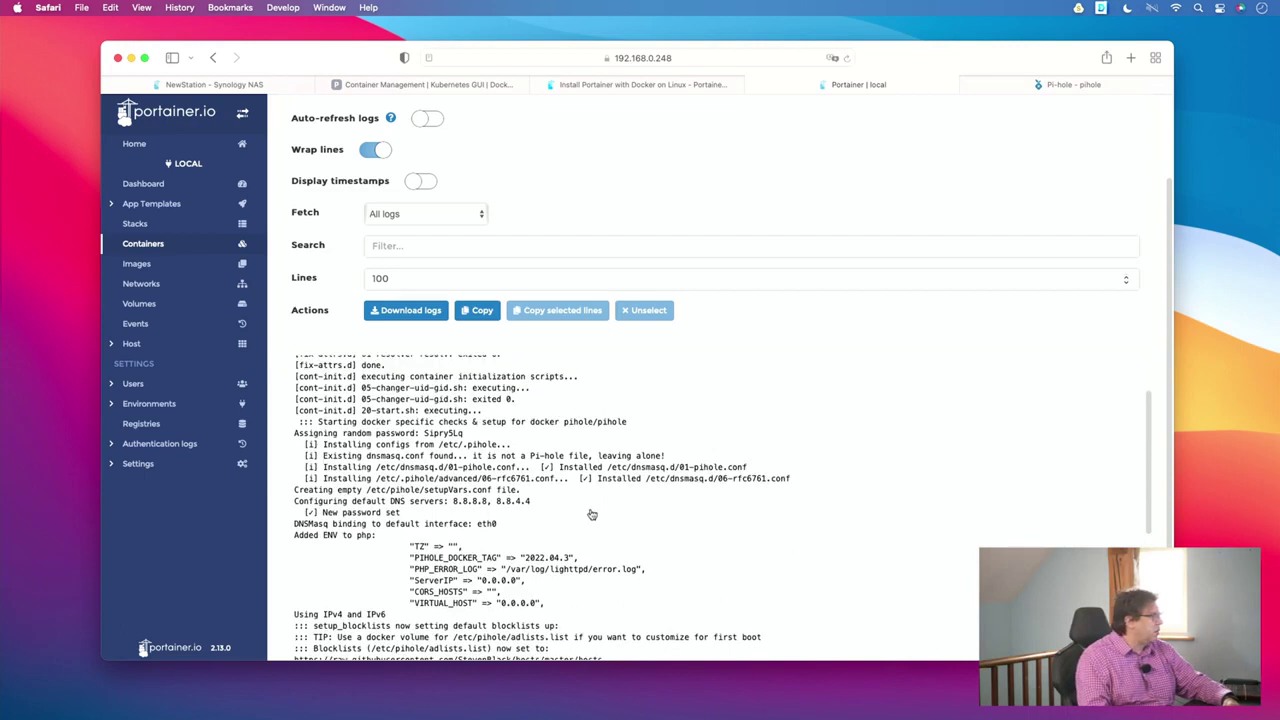
pyautogui.scroll(1, 590, 510)
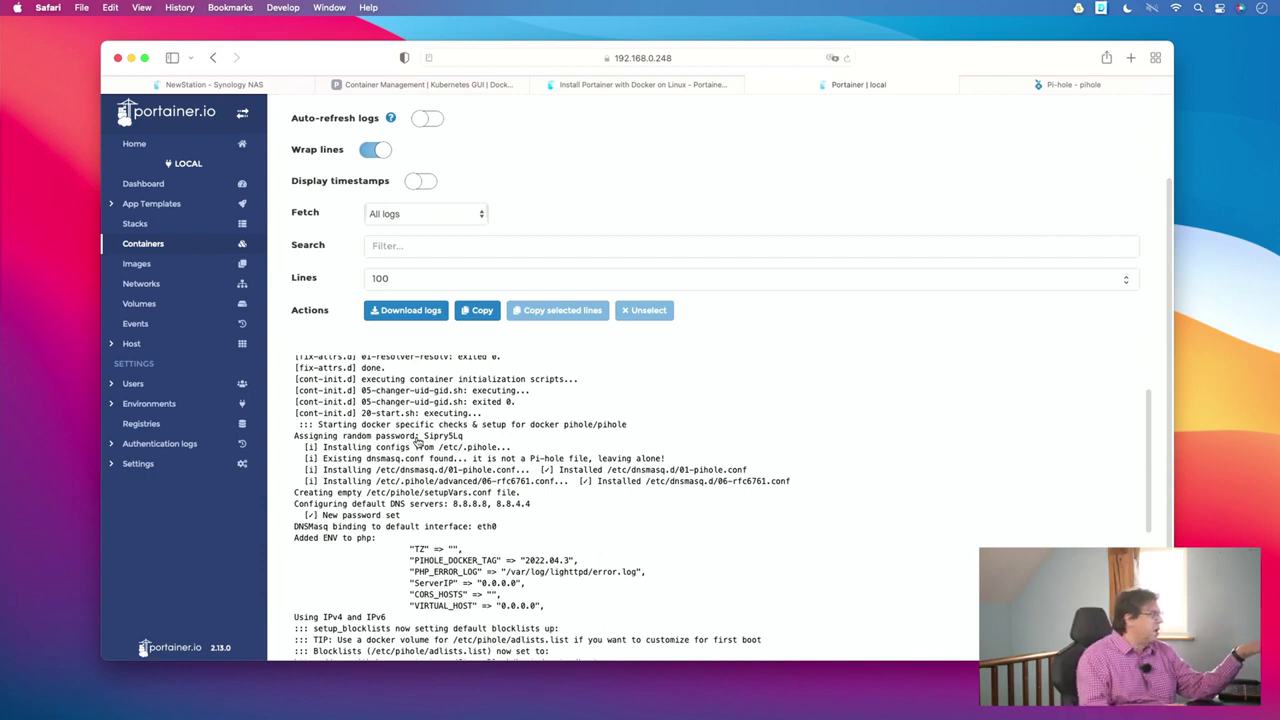
pyautogui.moveTo(425, 437); pyautogui.dragTo(466, 437)
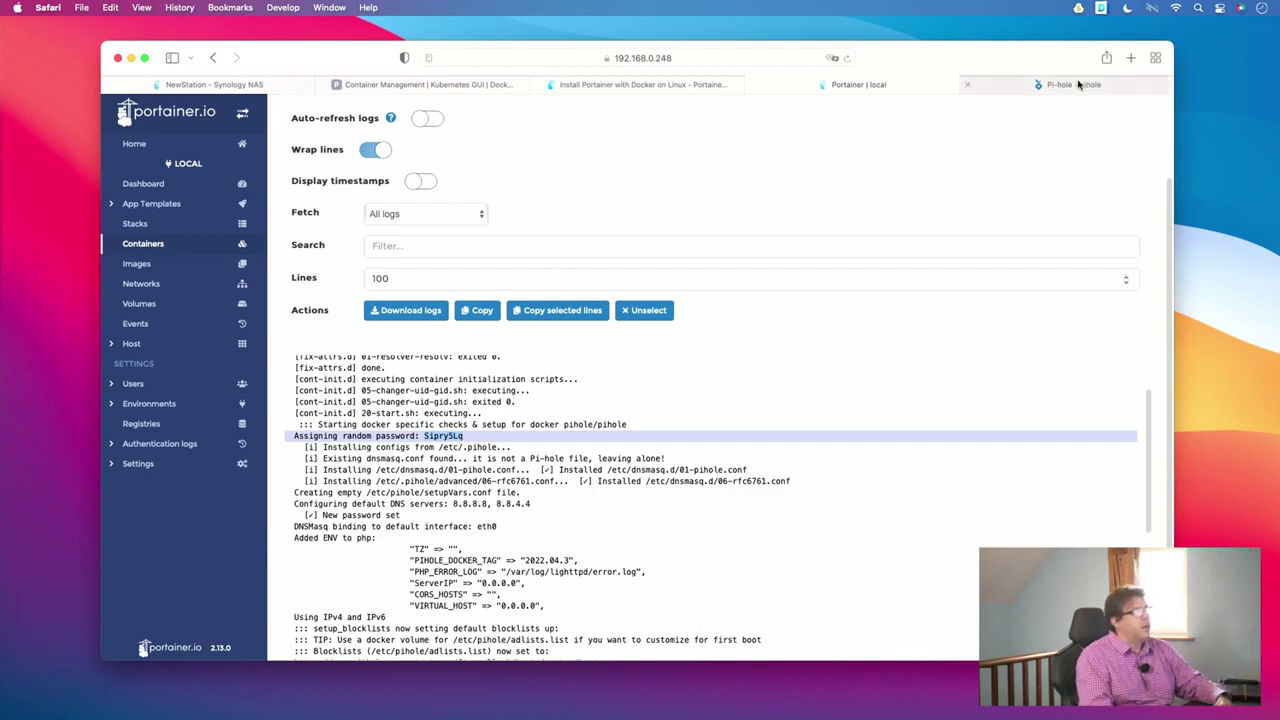
pyautogui.click(1070, 84)
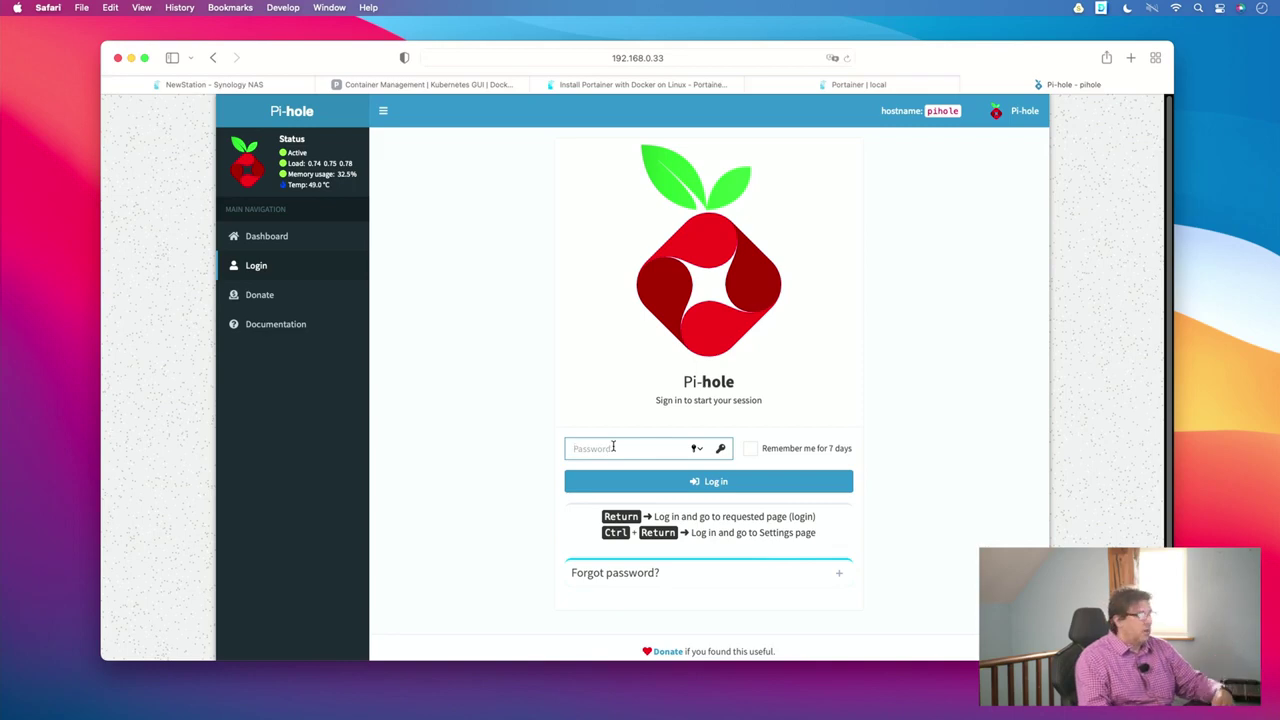
pyautogui.click(872, 88)
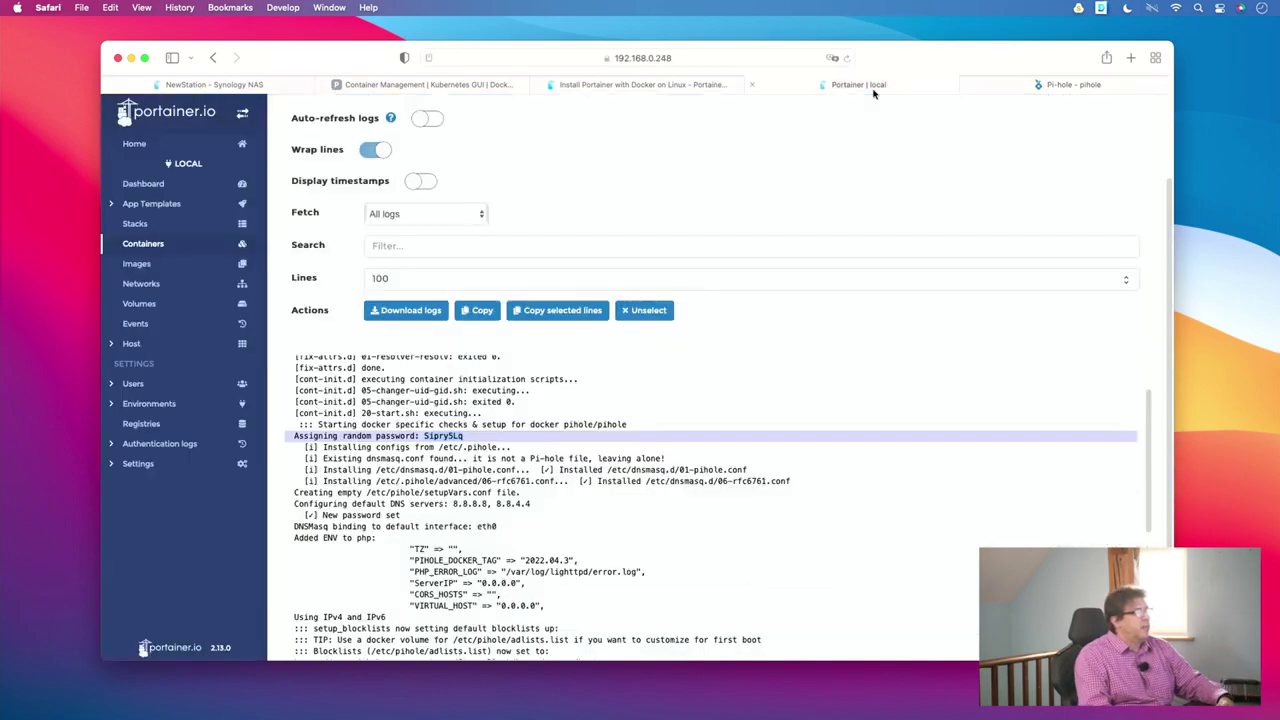
# - Expand the forgotten-password help on Pi-hole's login page and copy the command pihole -a -p without sudo
pyautogui.click(1065, 86)
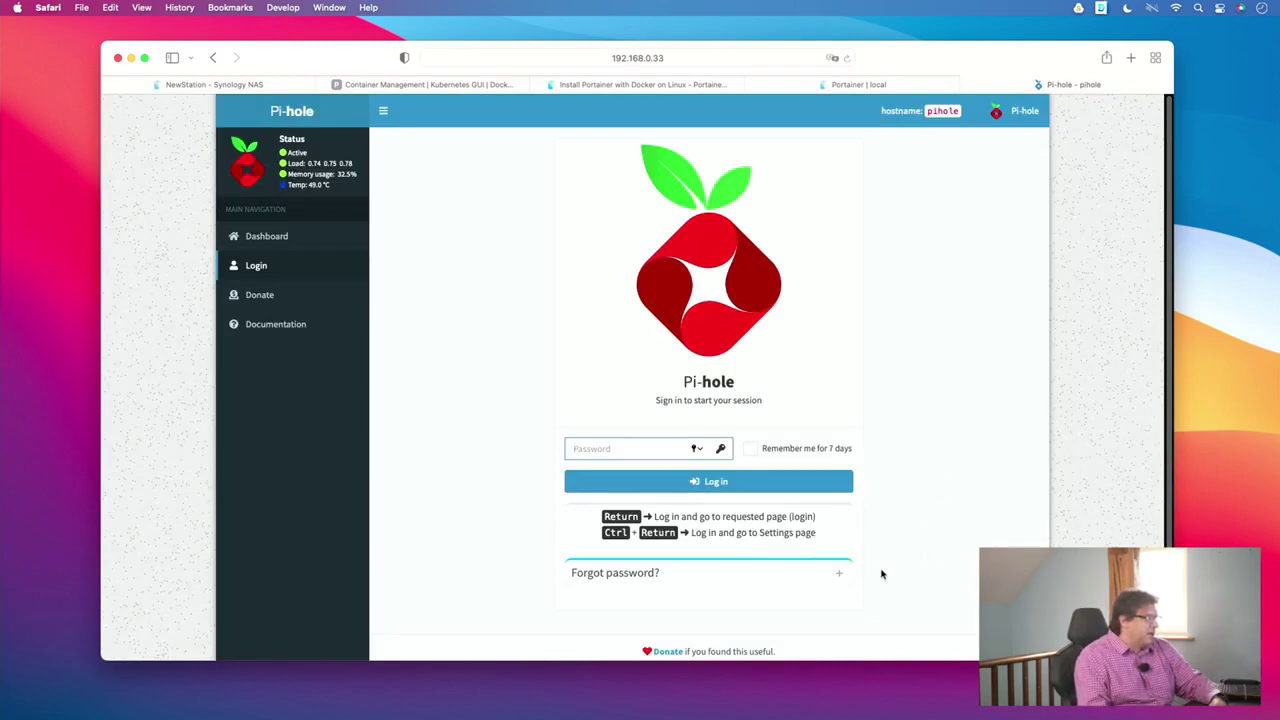
pyautogui.click(840, 577)
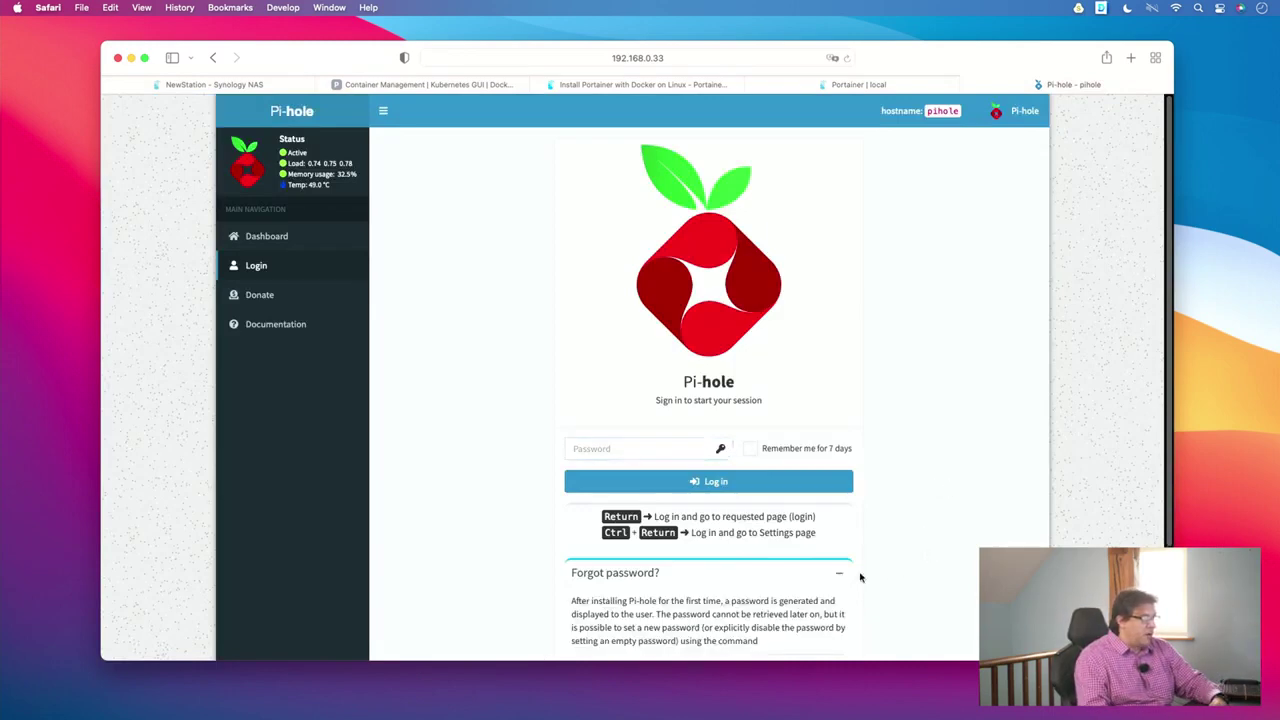
pyautogui.scroll(-3, 895, 575)
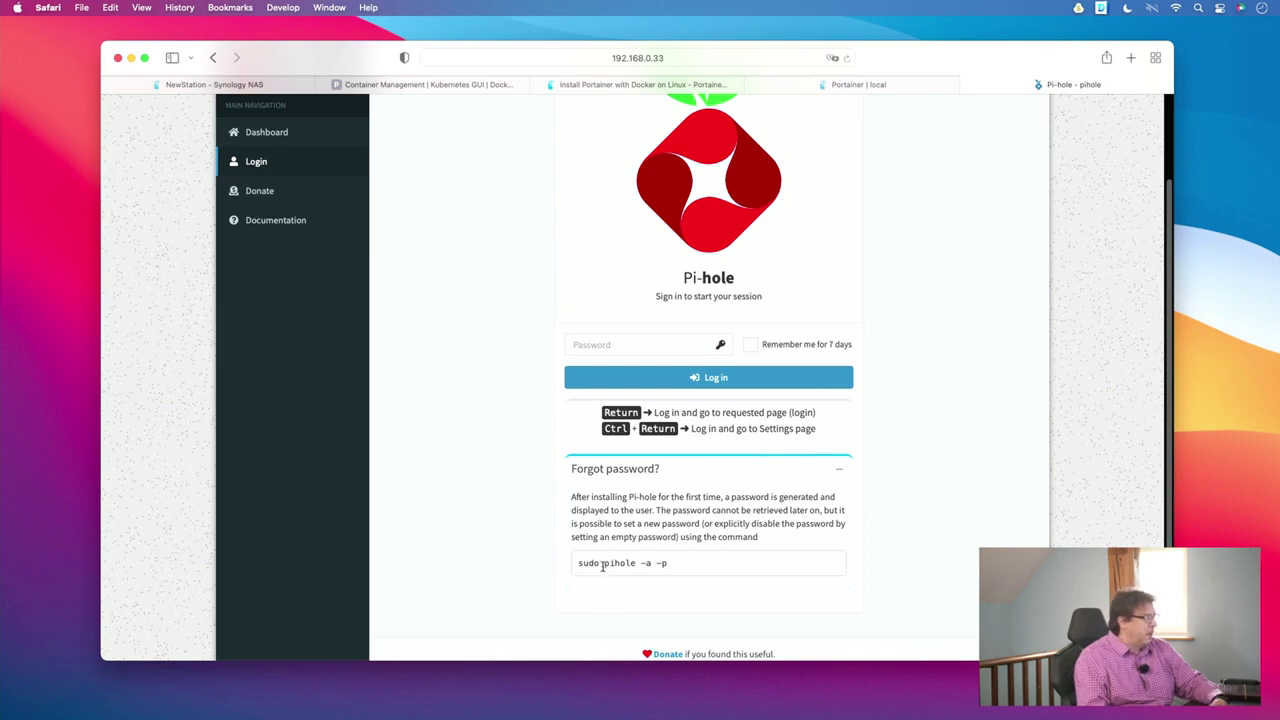
pyautogui.moveTo(603, 564); pyautogui.dragTo(677, 566)
pyautogui.press('super+c')
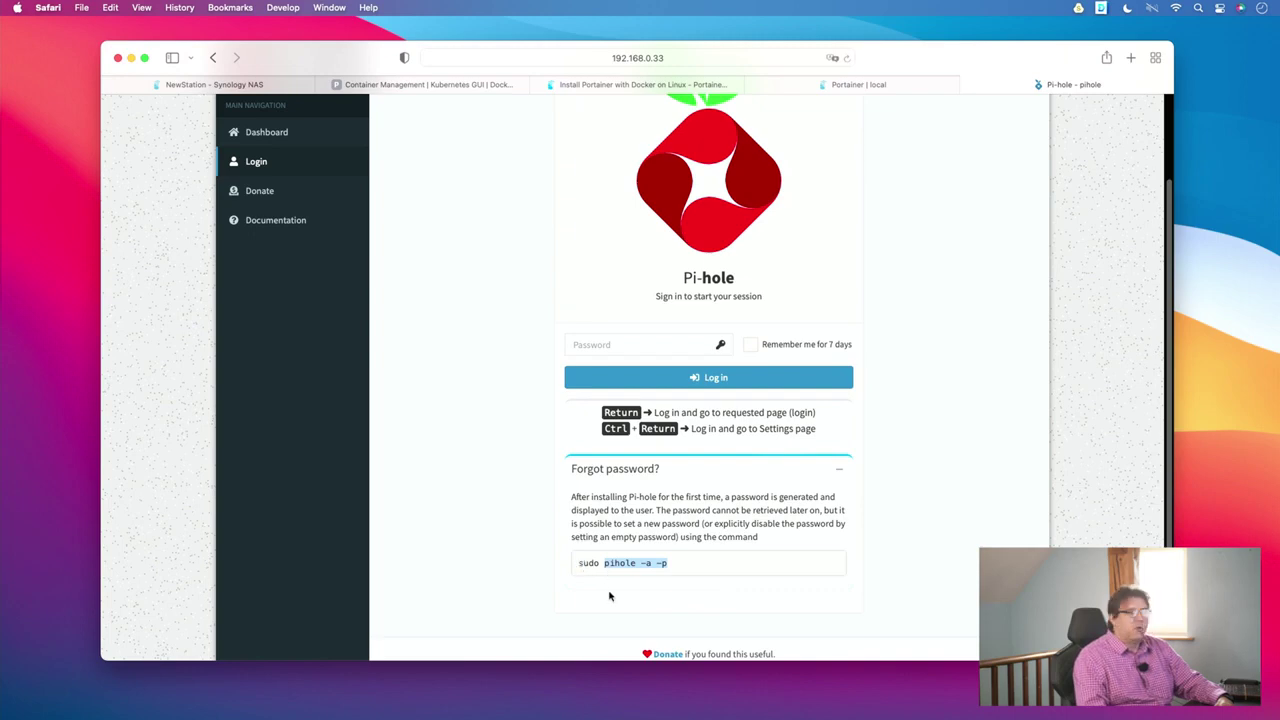
# - Go back to Portainer's container list and connect to the pihole container's console using /bin/bash as the default user
pyautogui.click(875, 86)
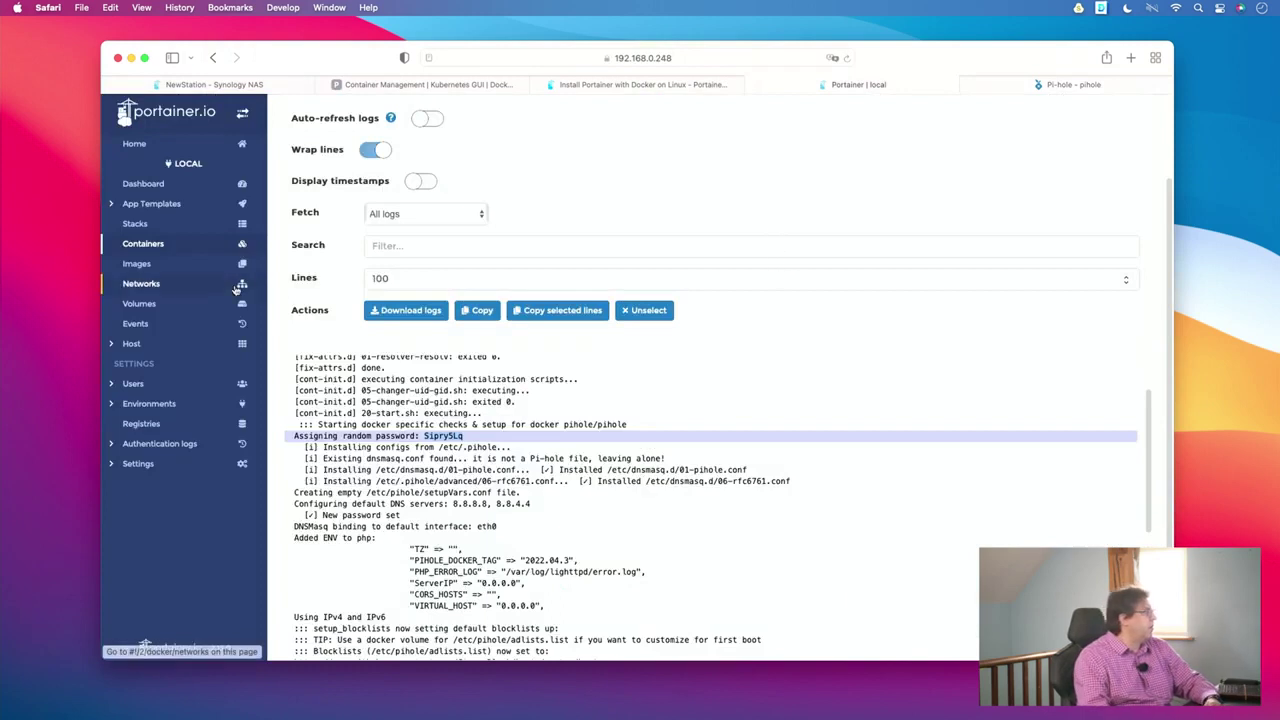
pyautogui.scroll(2, 465, 240)
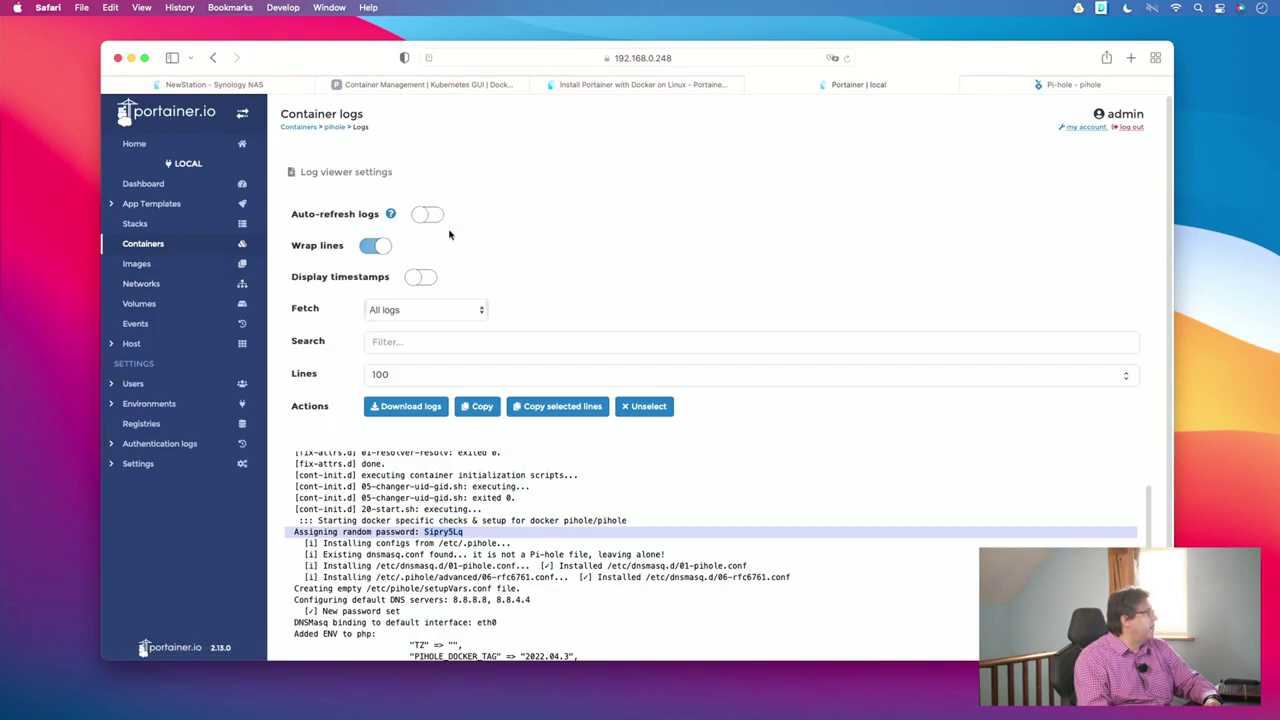
pyautogui.click(331, 127)
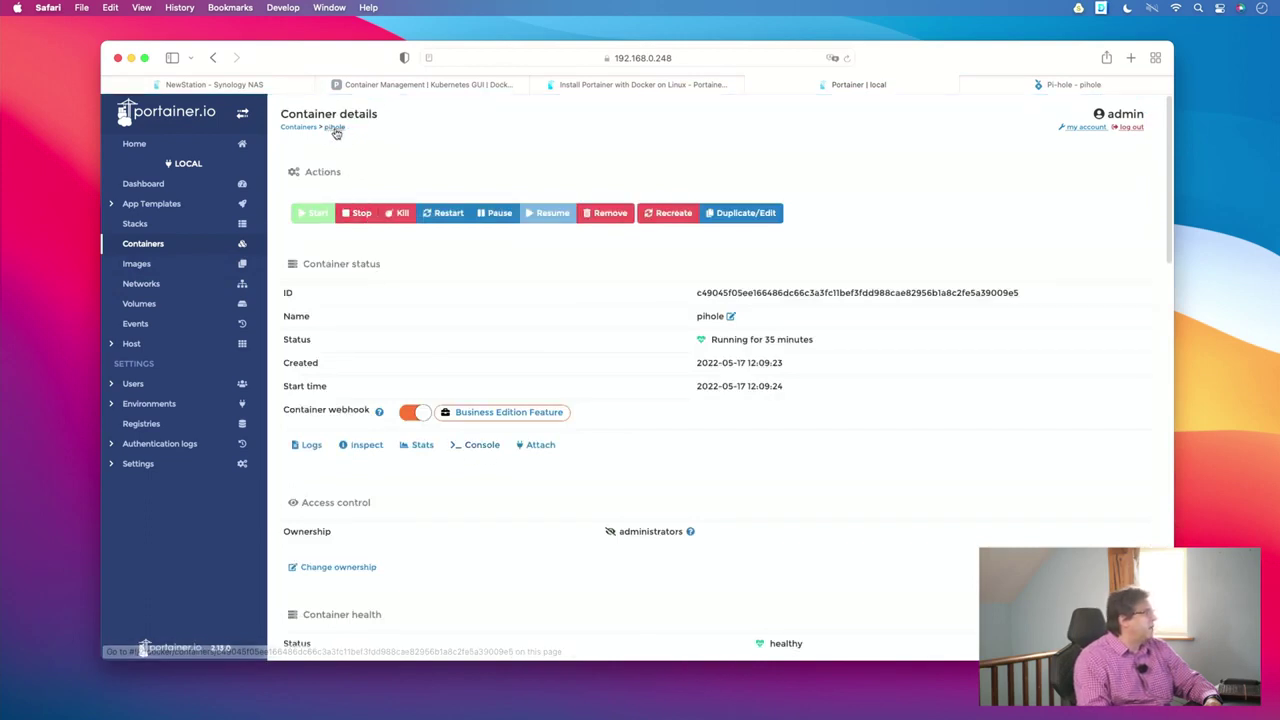
pyautogui.click(298, 127)
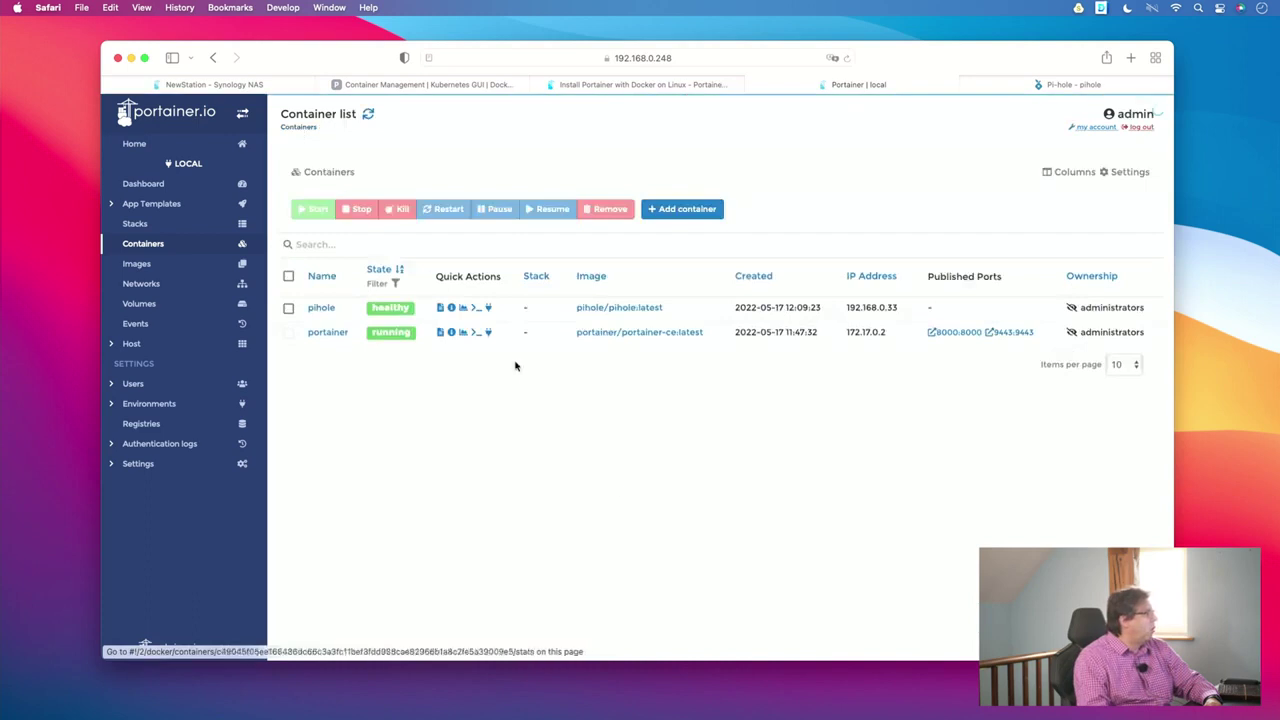
pyautogui.click(476, 310)
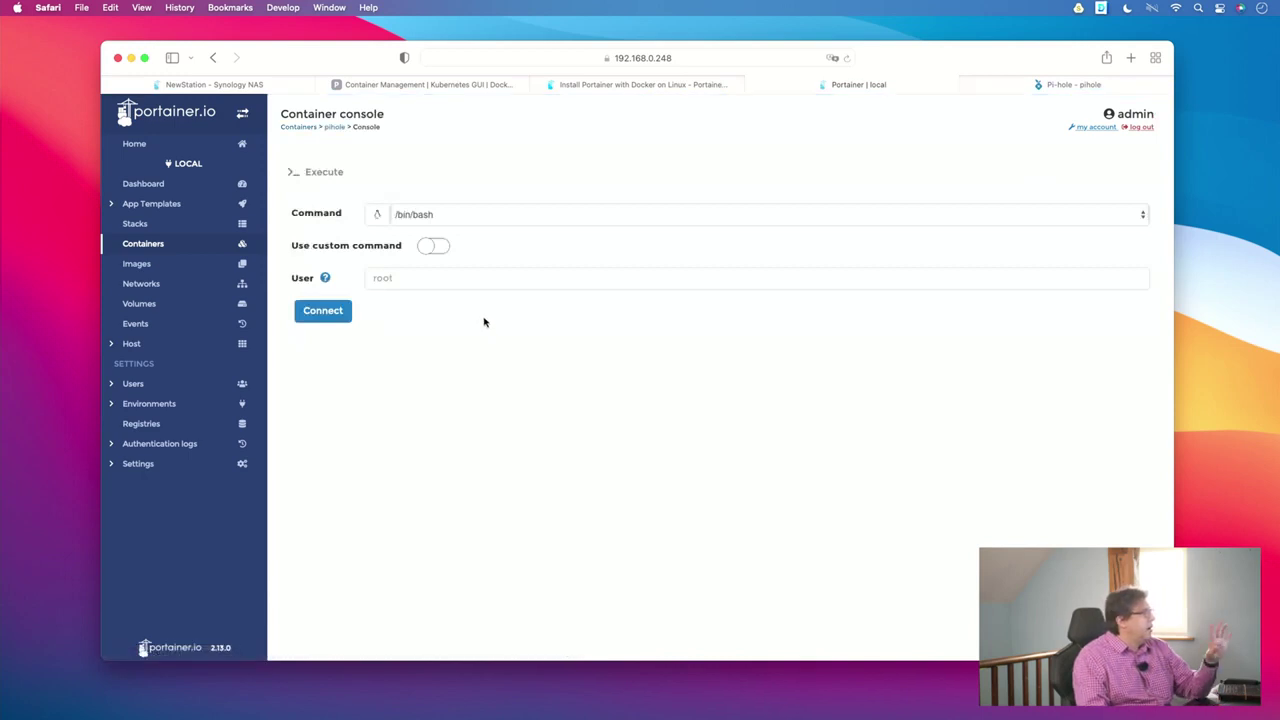
pyautogui.click(322, 312)
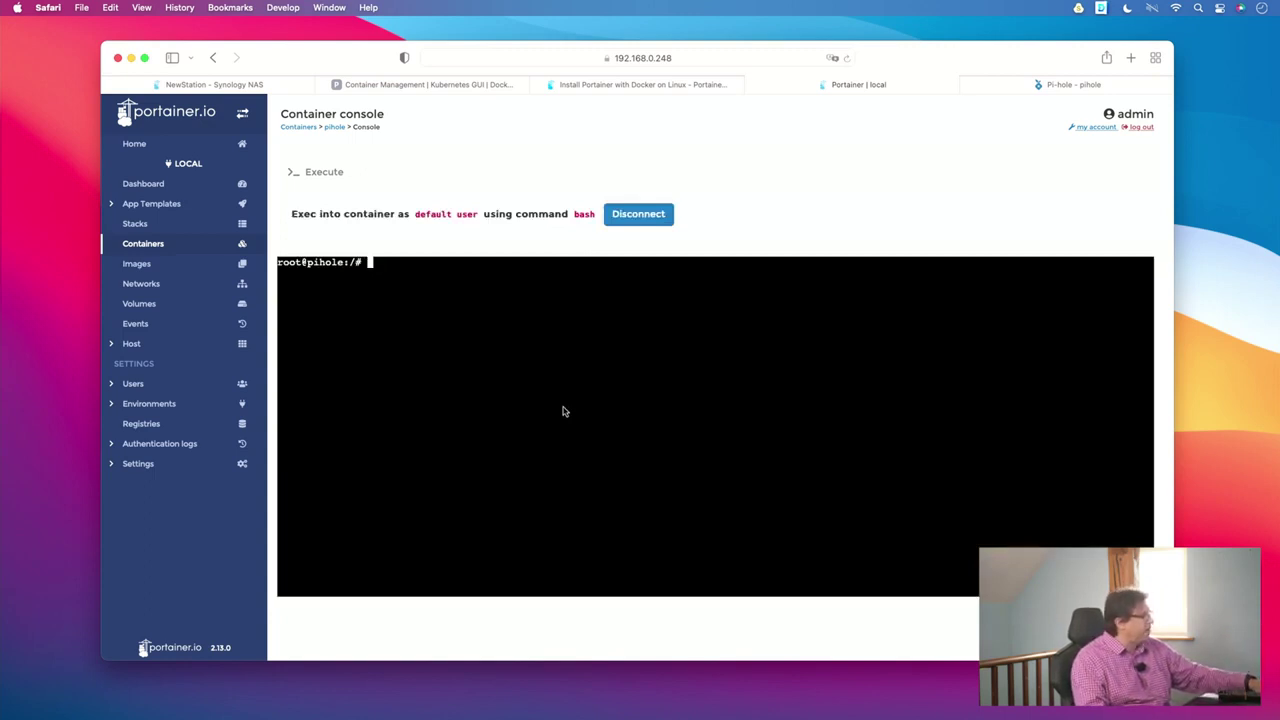
# - Run pihole -a -p in the container console, then enter and confirm a new admin password
pyautogui.press('super+v')
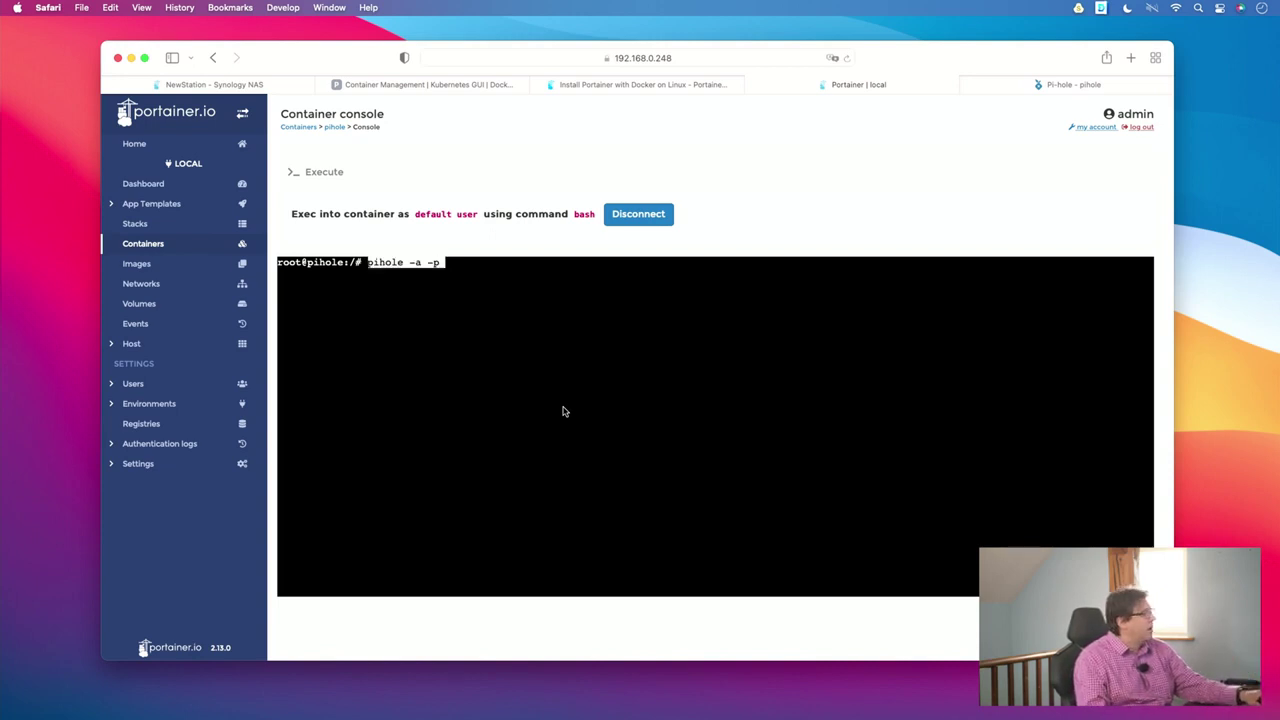
pyautogui.press('Return')
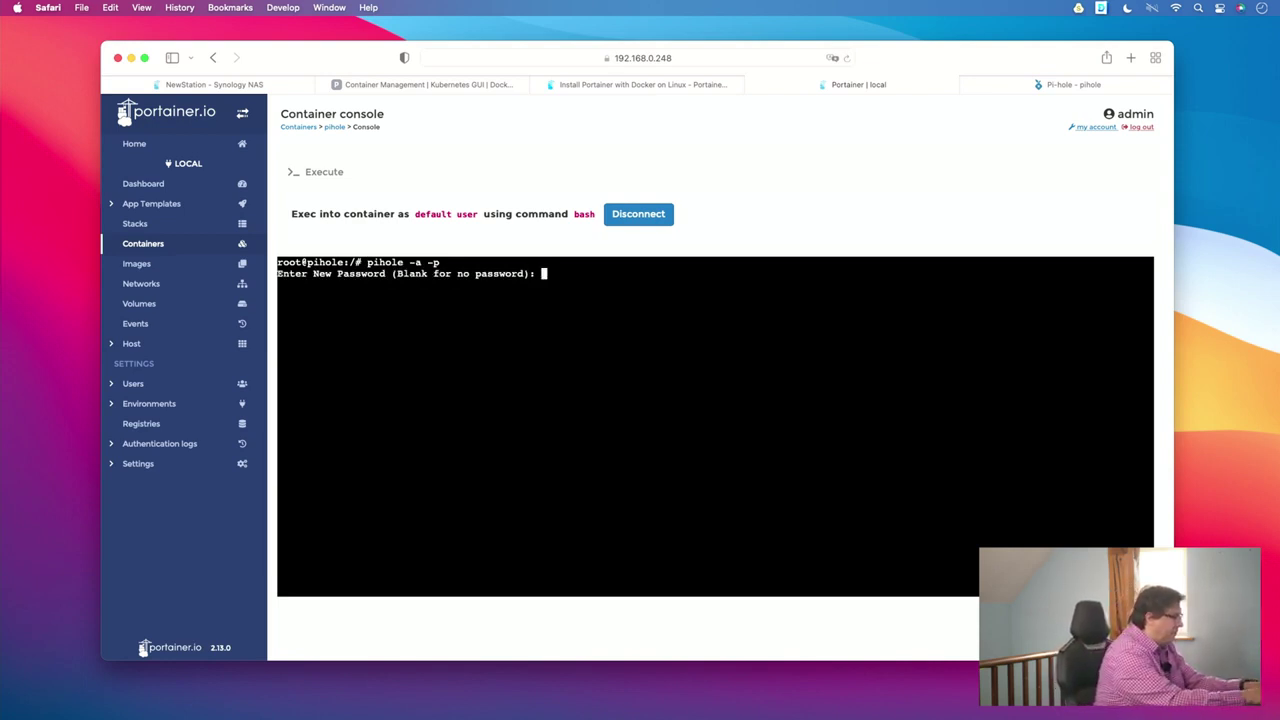
pyautogui.press('Return')
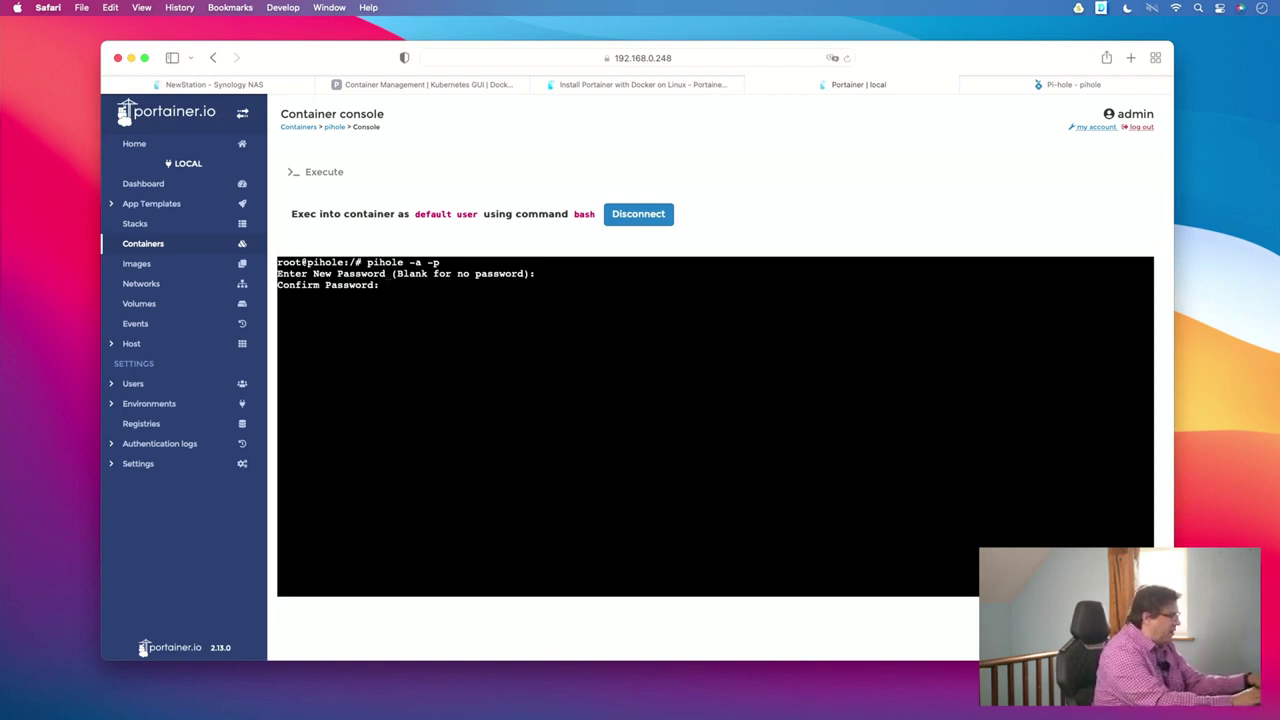
pyautogui.press('Return')
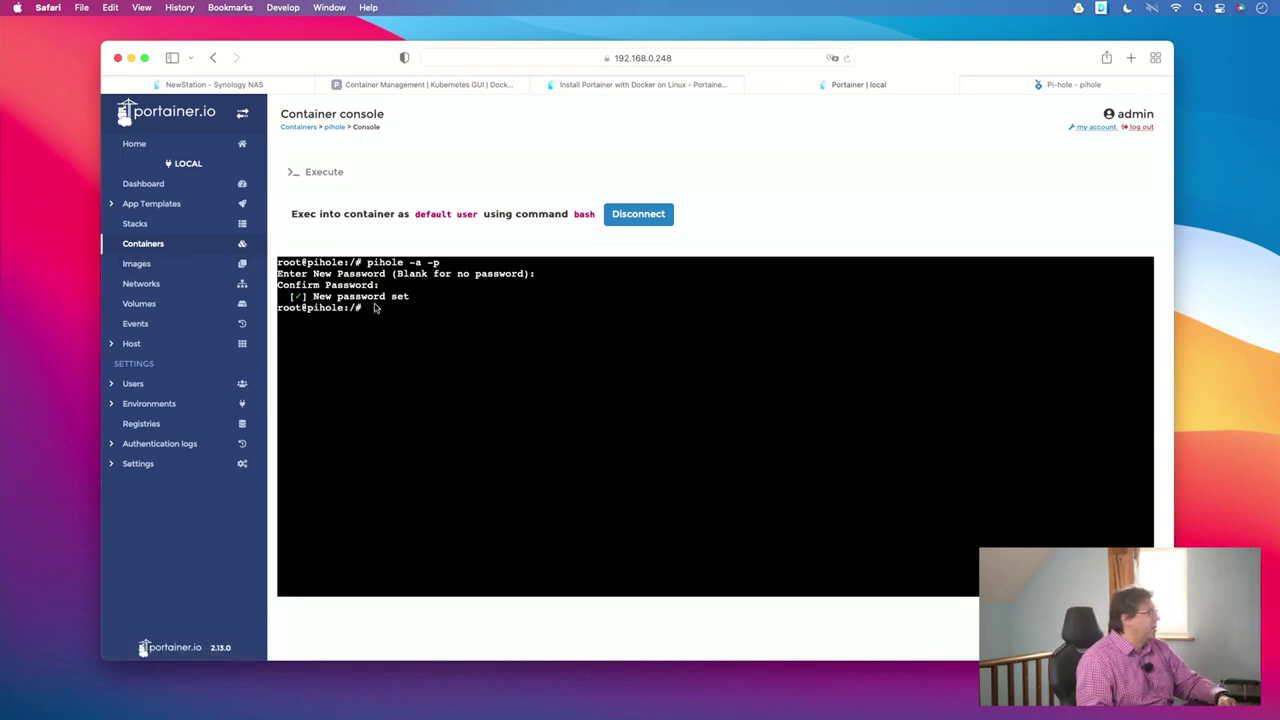
# - Return to Pi-hole's login page and log in with the new admin password
pyautogui.click(1050, 88)
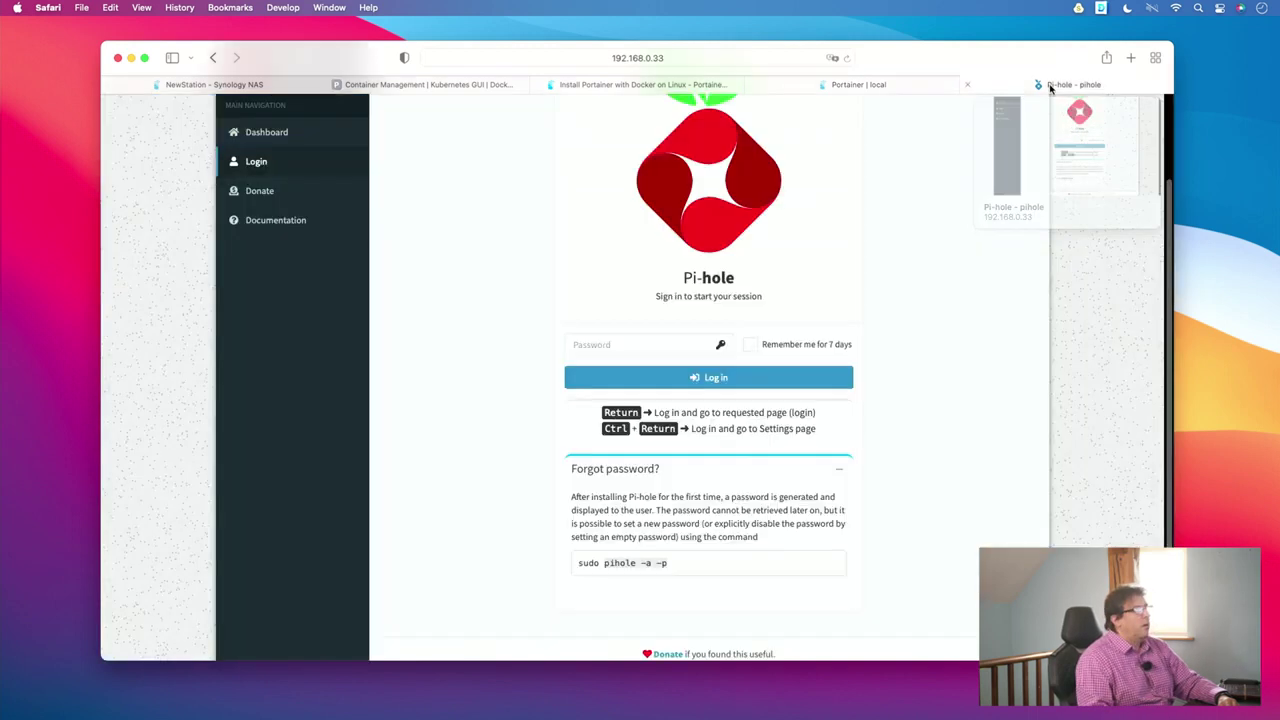
pyautogui.click(634, 343)
pyautogui.write('p')
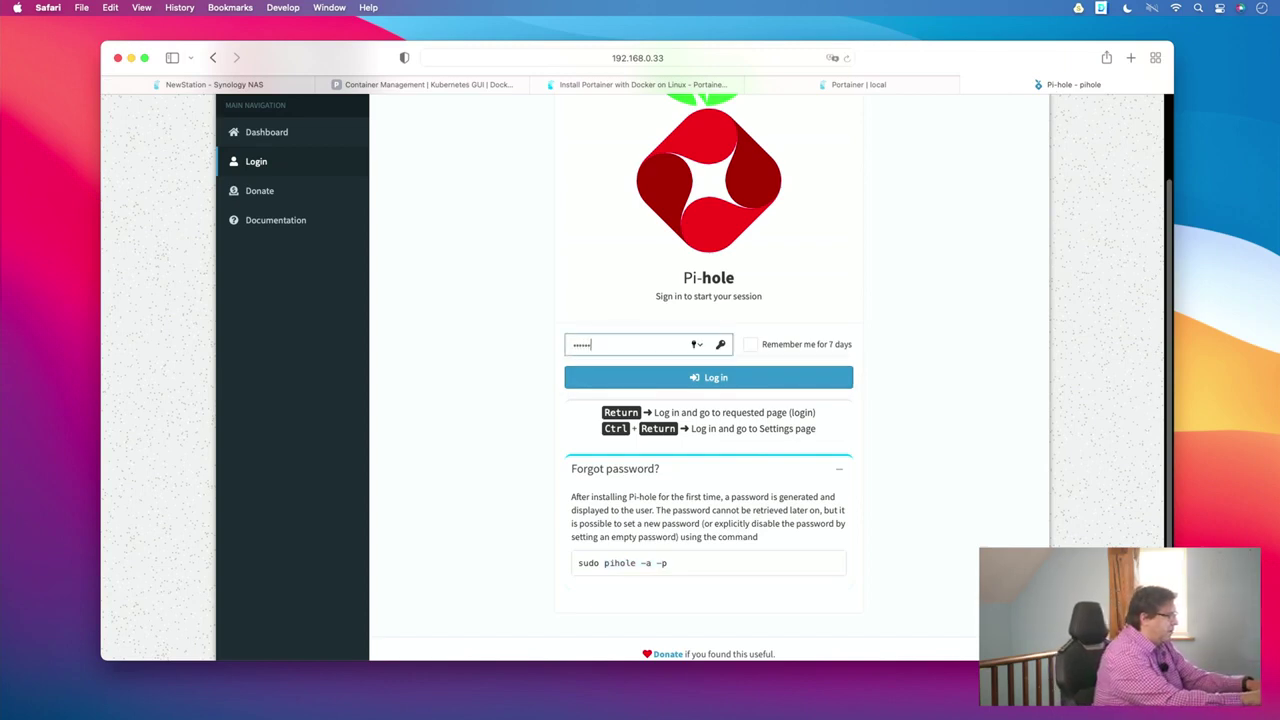
pyautogui.press('Return')
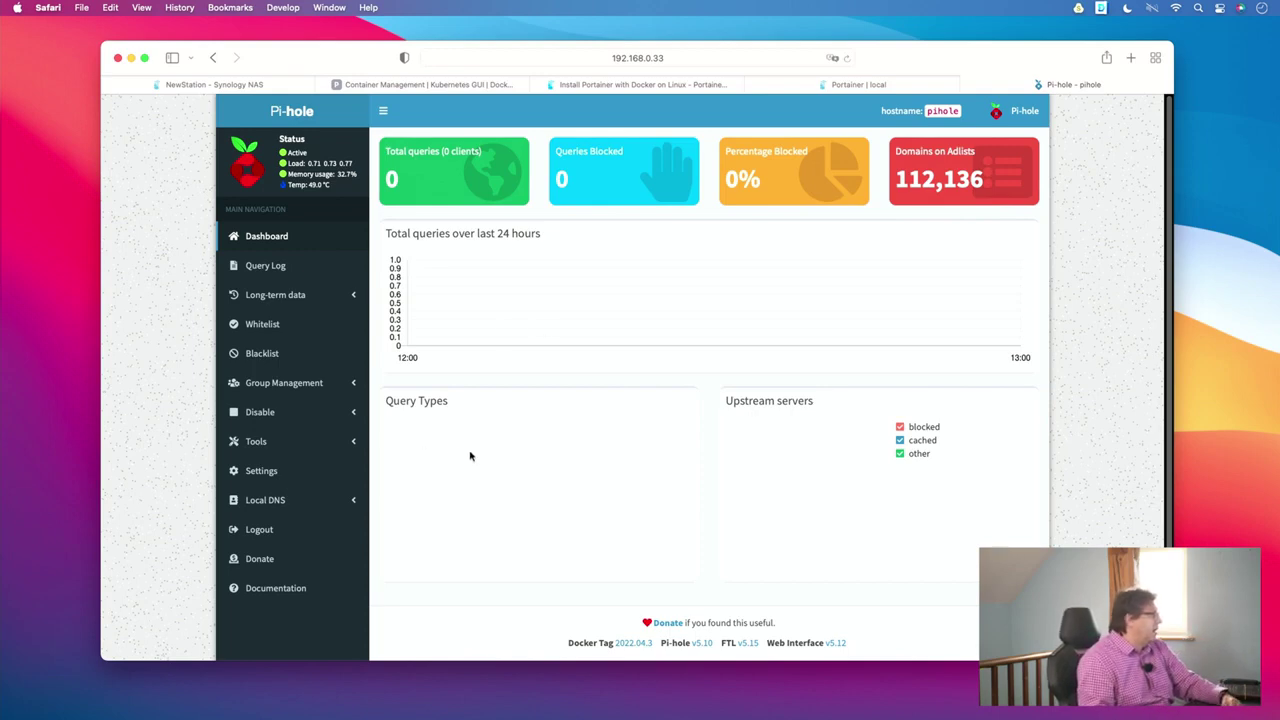
# - In Pi-hole's DNS settings, enable both Cloudflare (DNSSEC) IPv4 upstream servers and disable both Google IPv4 servers
pyautogui.click(253, 474)
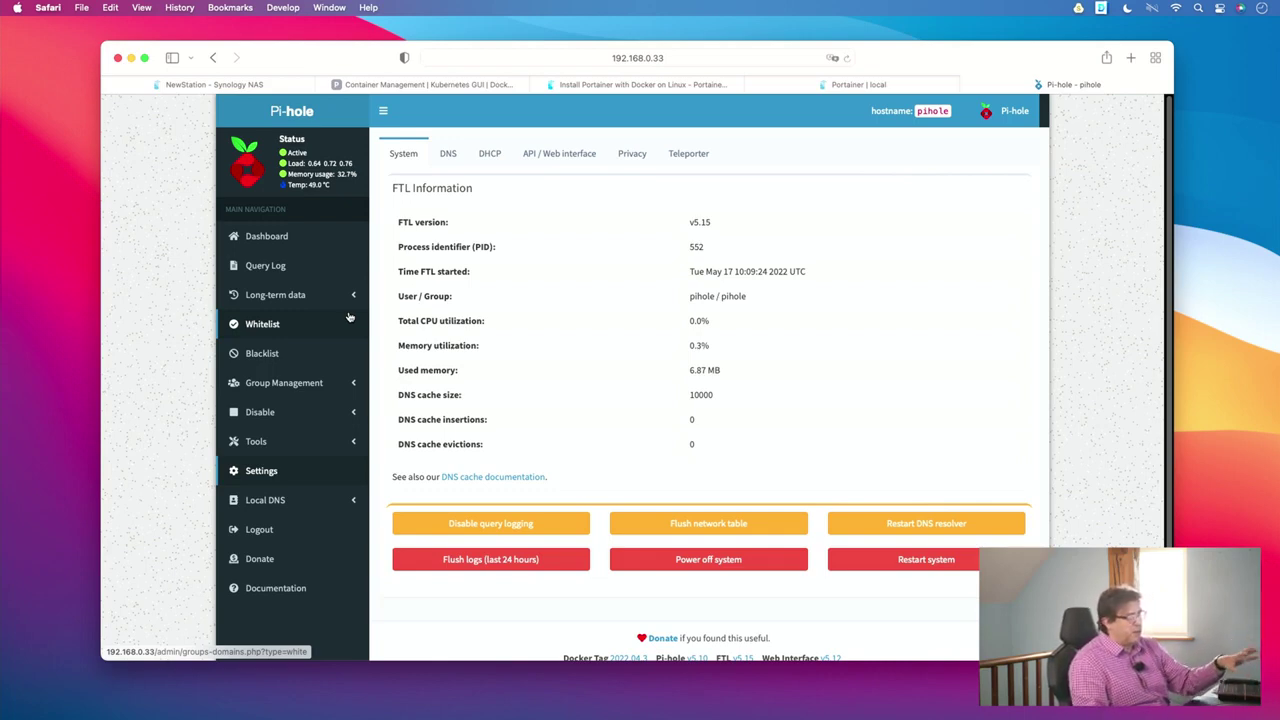
pyautogui.click(448, 155)
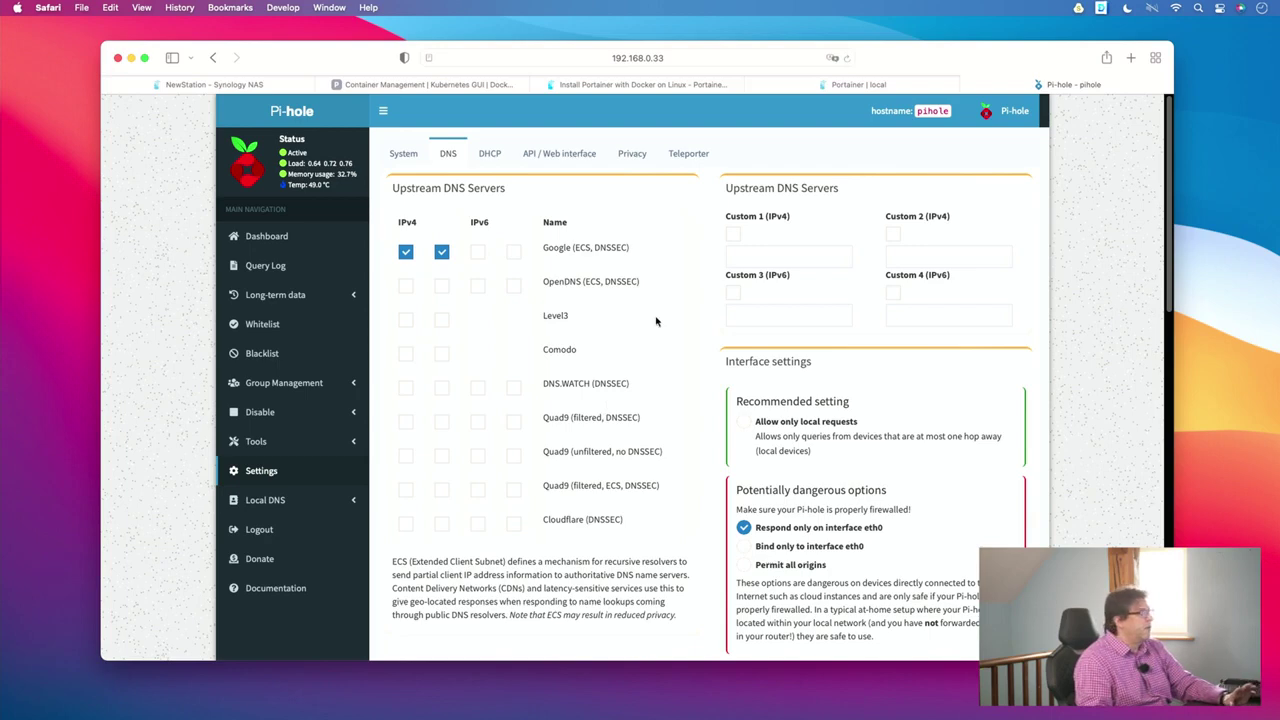
pyautogui.click(405, 524)
pyautogui.click(442, 524)
pyautogui.click(405, 251)
pyautogui.click(442, 252)
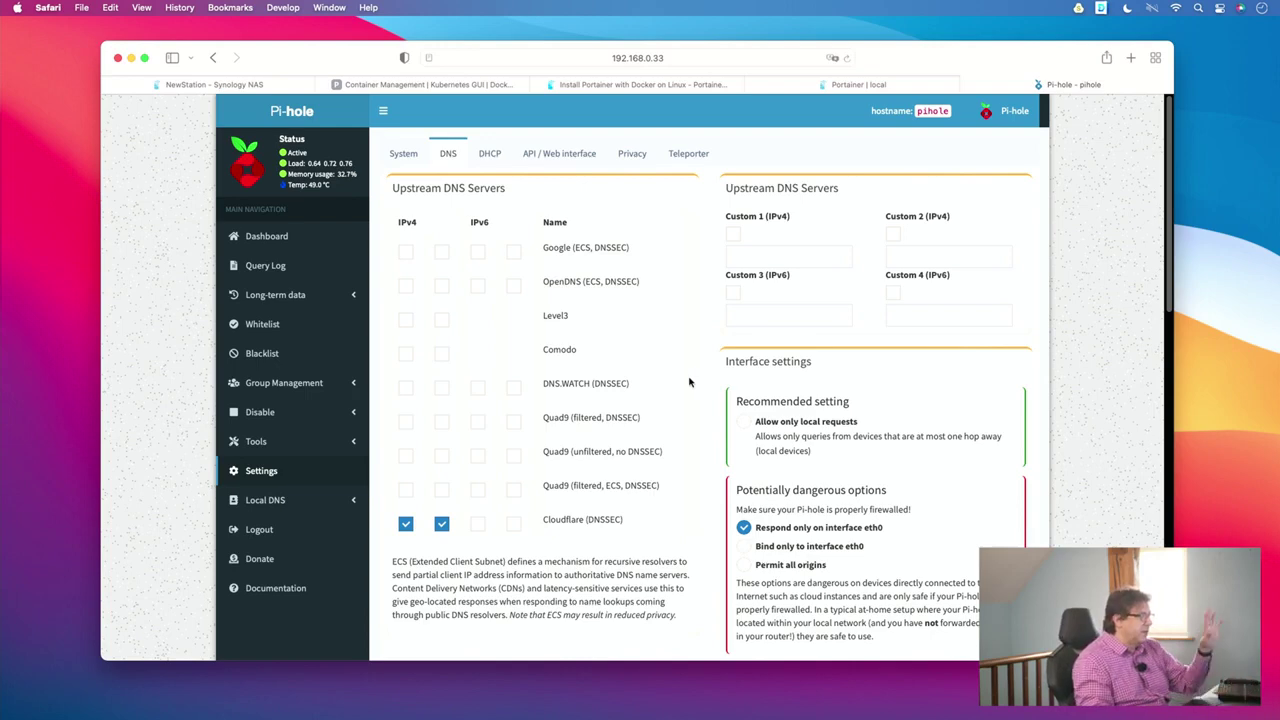
# - Examine the interface settings, advanced DNS options, rate-limiting and conditional forwarding sections of the DNS settings
pyautogui.scroll(-5, 700, 389)
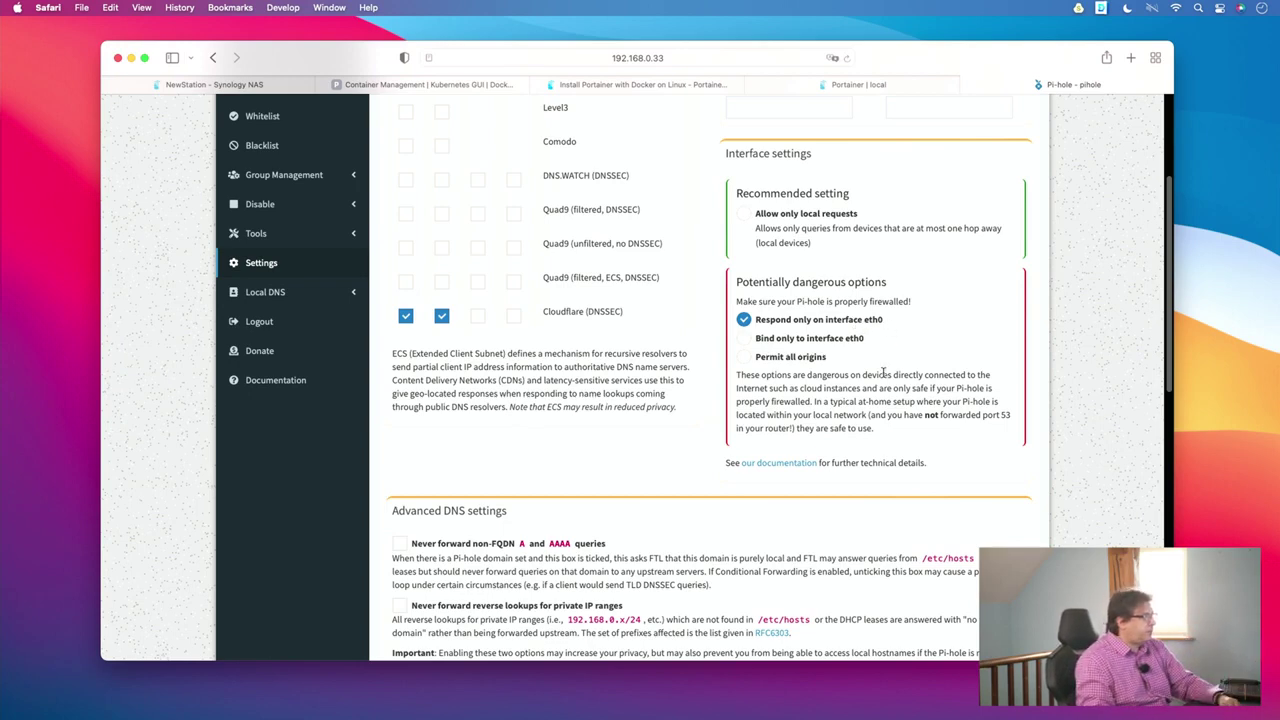
pyautogui.scroll(-1, 881, 394)
pyautogui.scroll(-5, 881, 394)
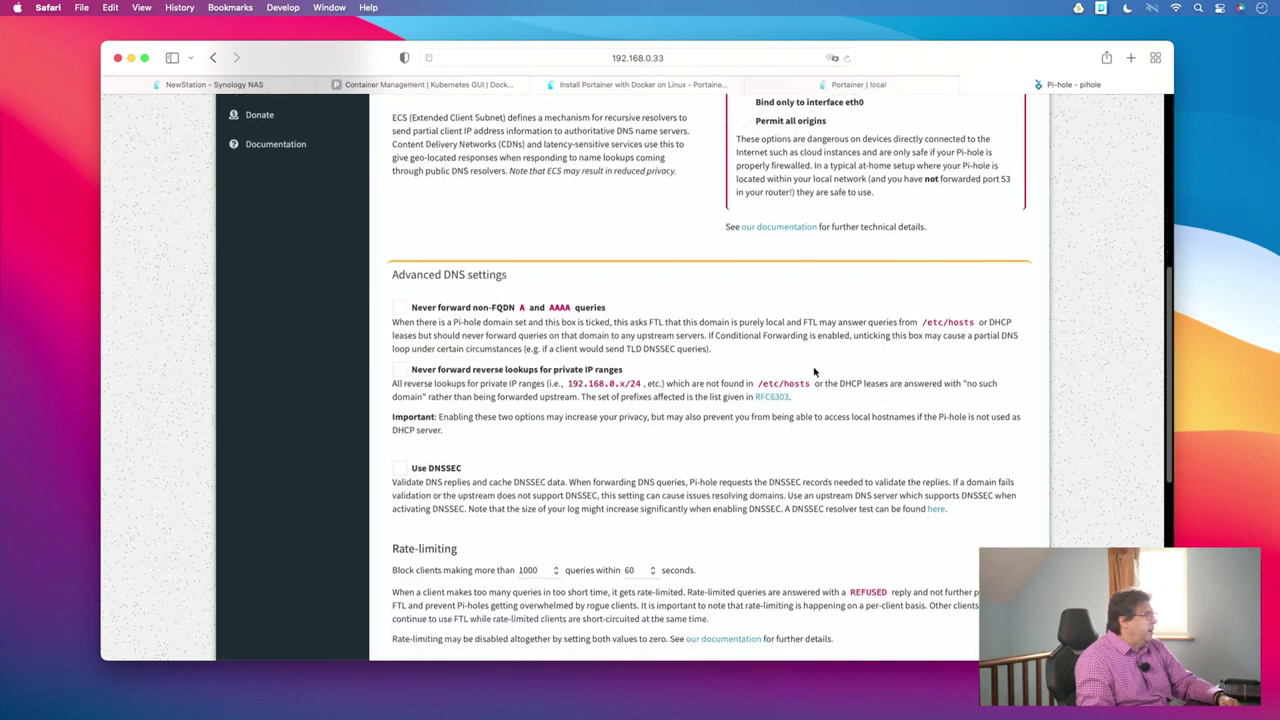
pyautogui.scroll(-2, 687, 393)
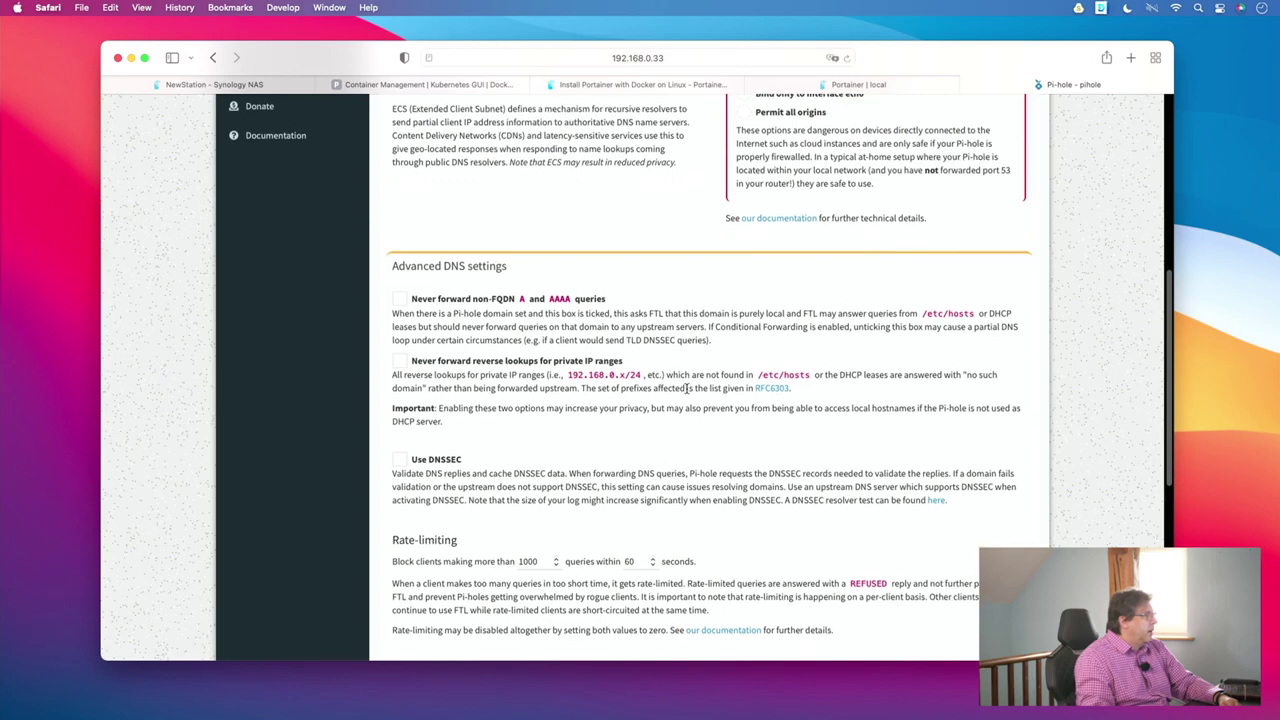
pyautogui.scroll(-2, 687, 393)
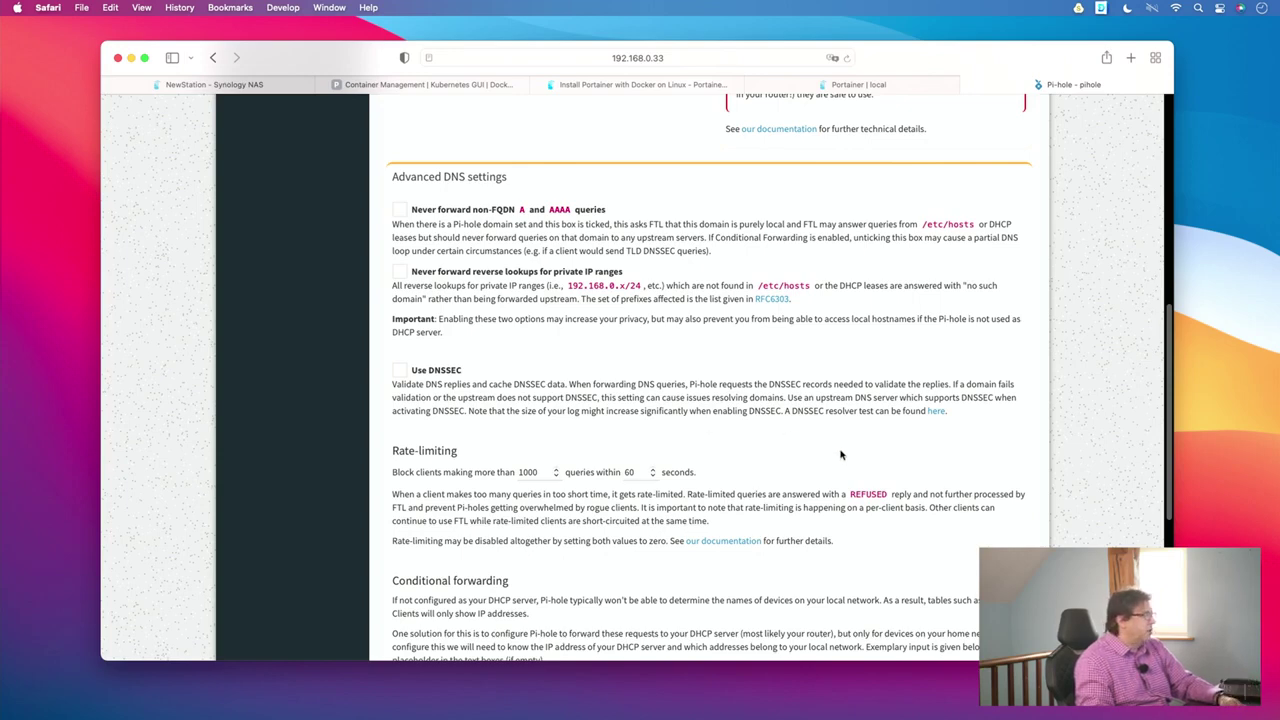
pyautogui.scroll(-3, 840, 456)
pyautogui.scroll(-6, 840, 455)
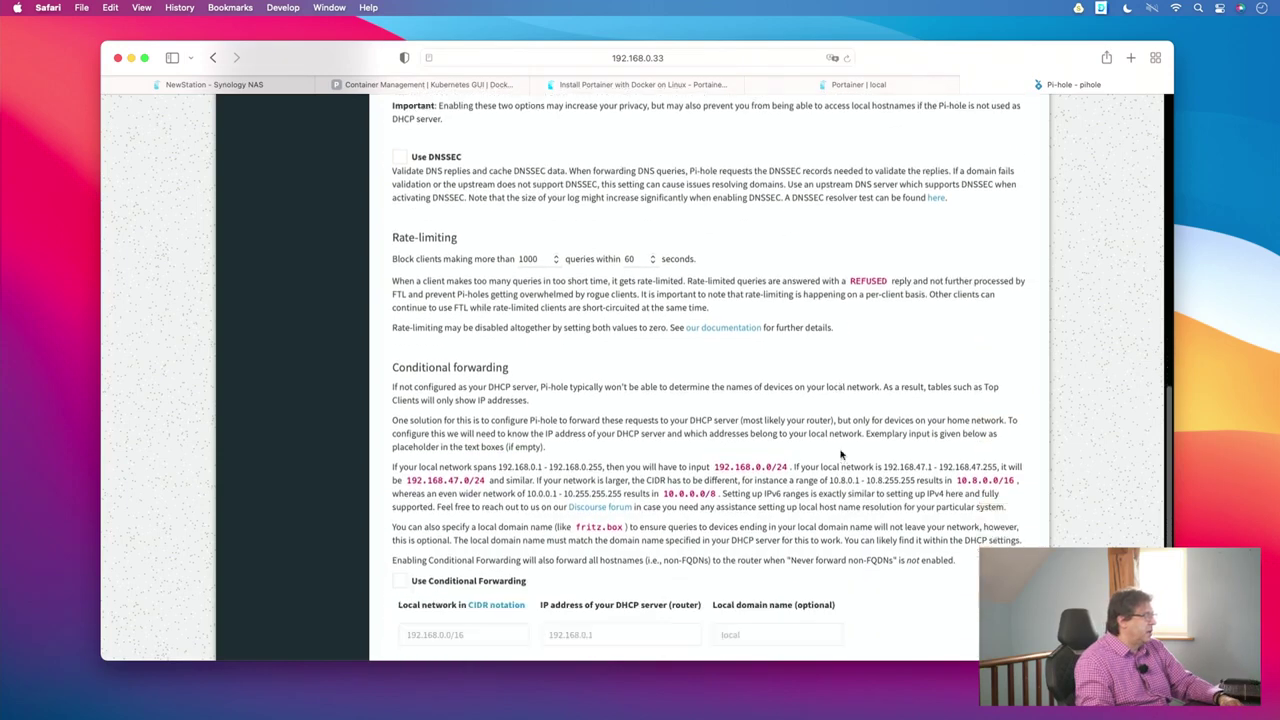
pyautogui.scroll(-3, 840, 453)
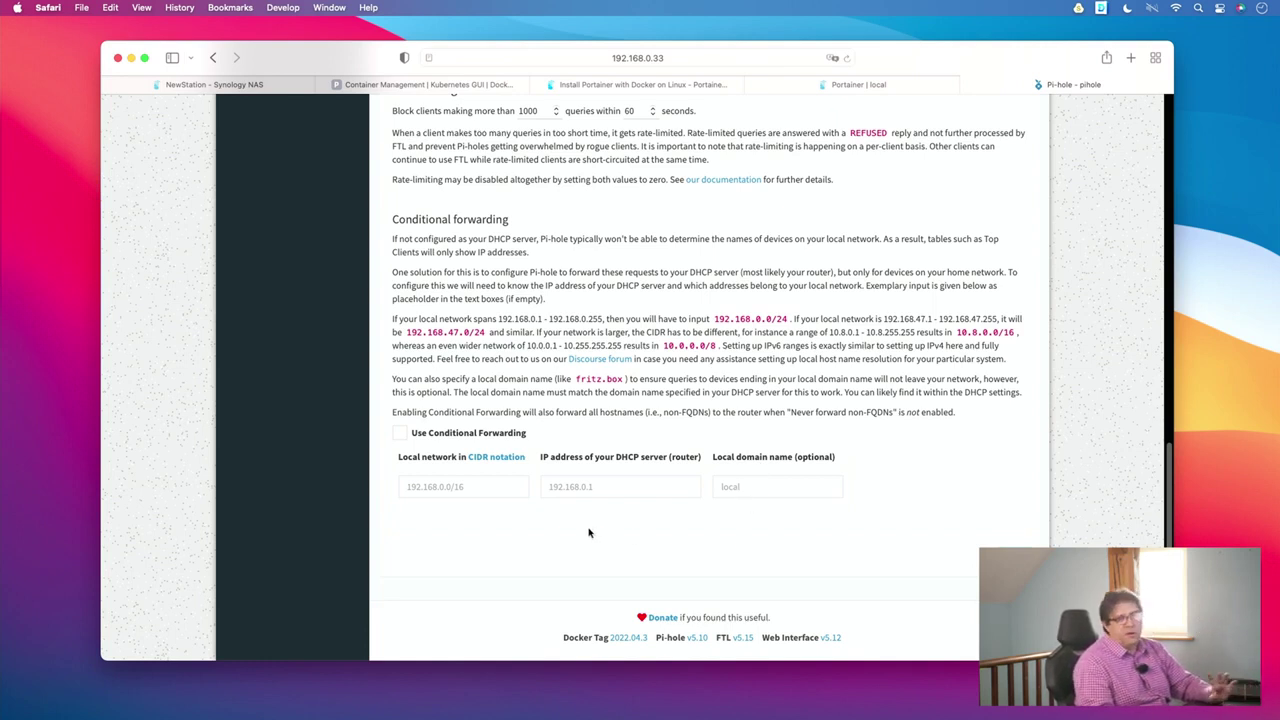
# - Enable conditional forwarding with local network 192.168.0.1/24 and DHCP server IP 192.168.0.1, leaving the local domain name empty, and save the DNS settings
pyautogui.click(400, 434)
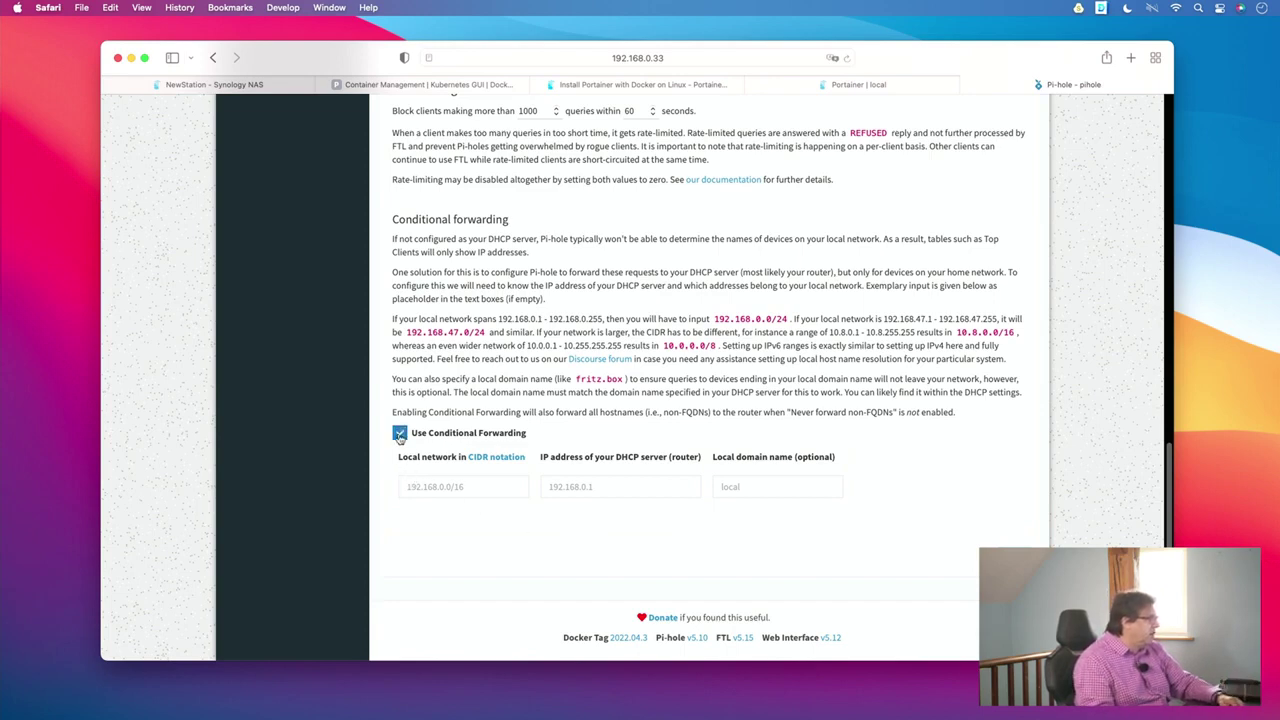
pyautogui.click(420, 487)
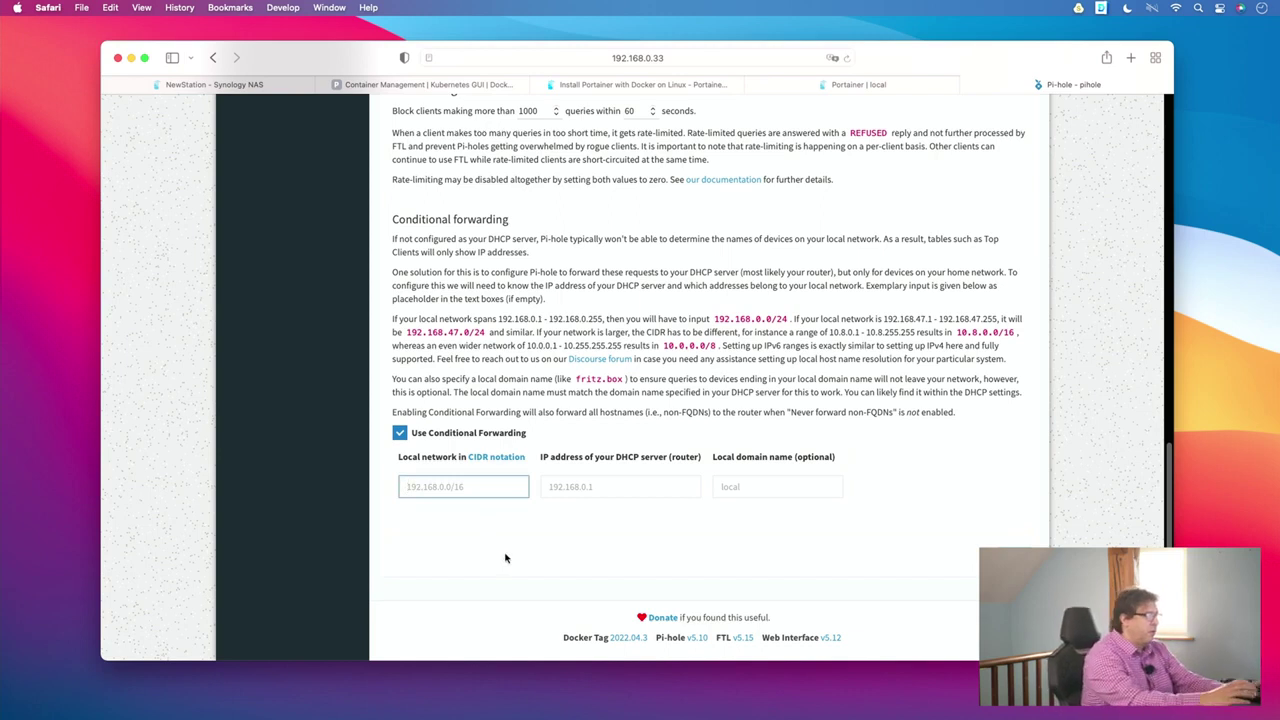
pyautogui.write('192.168.0')
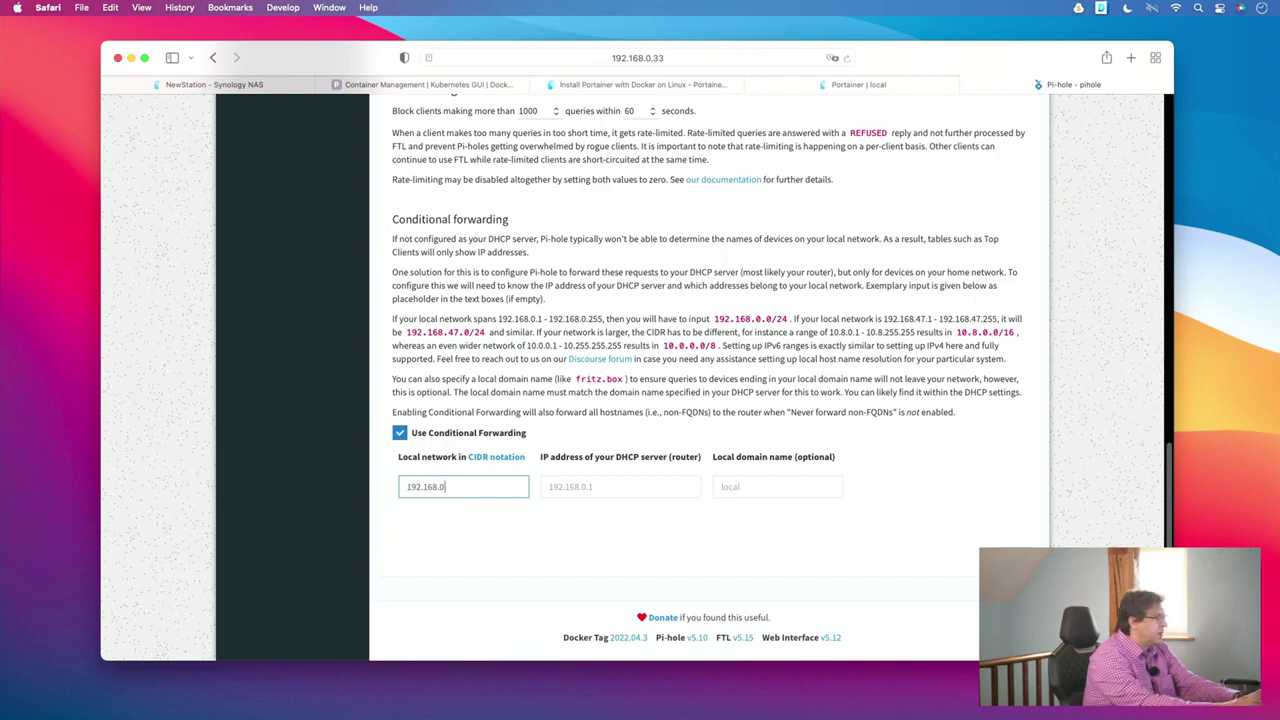
pyautogui.write('.1/24')
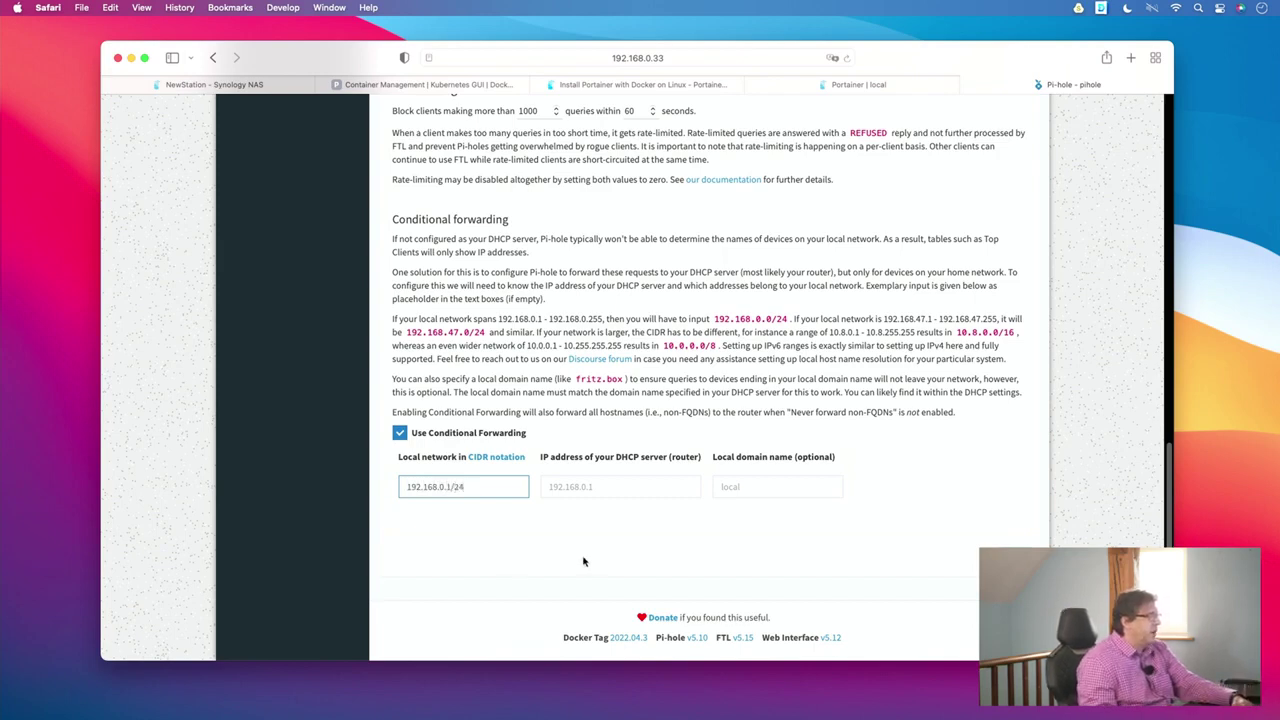
pyautogui.click(612, 486)
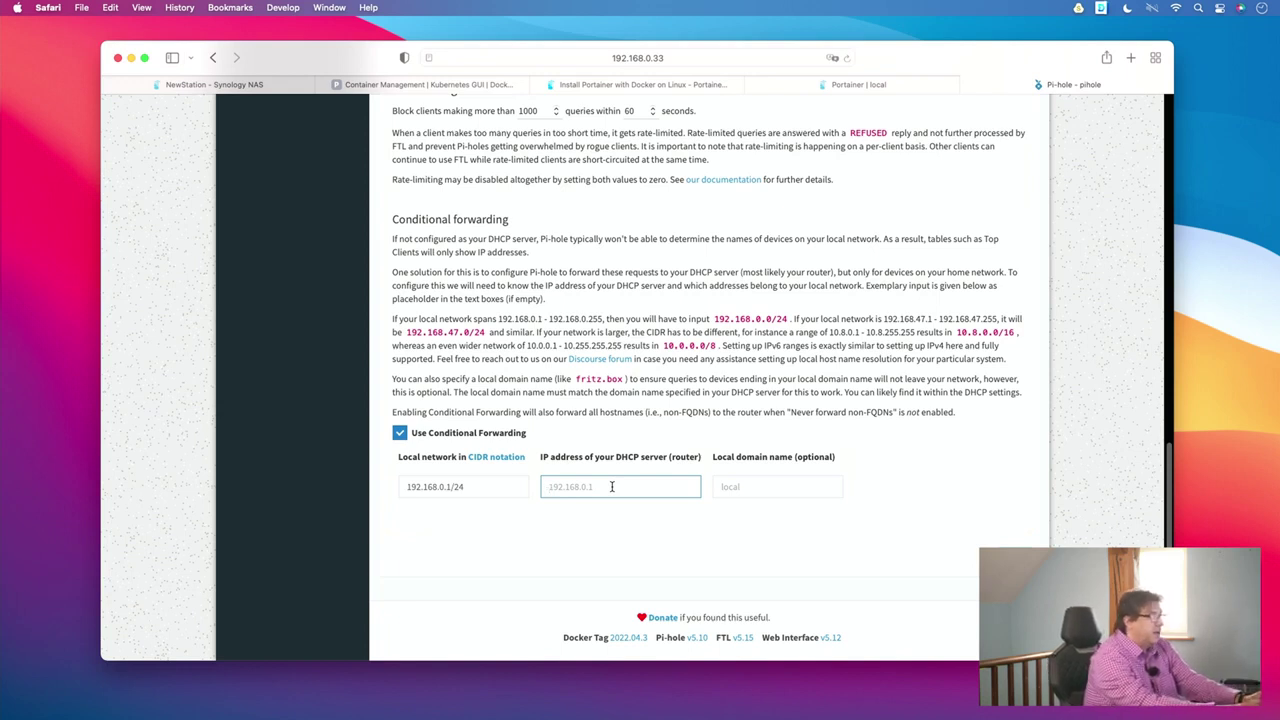
pyautogui.write('192.168')
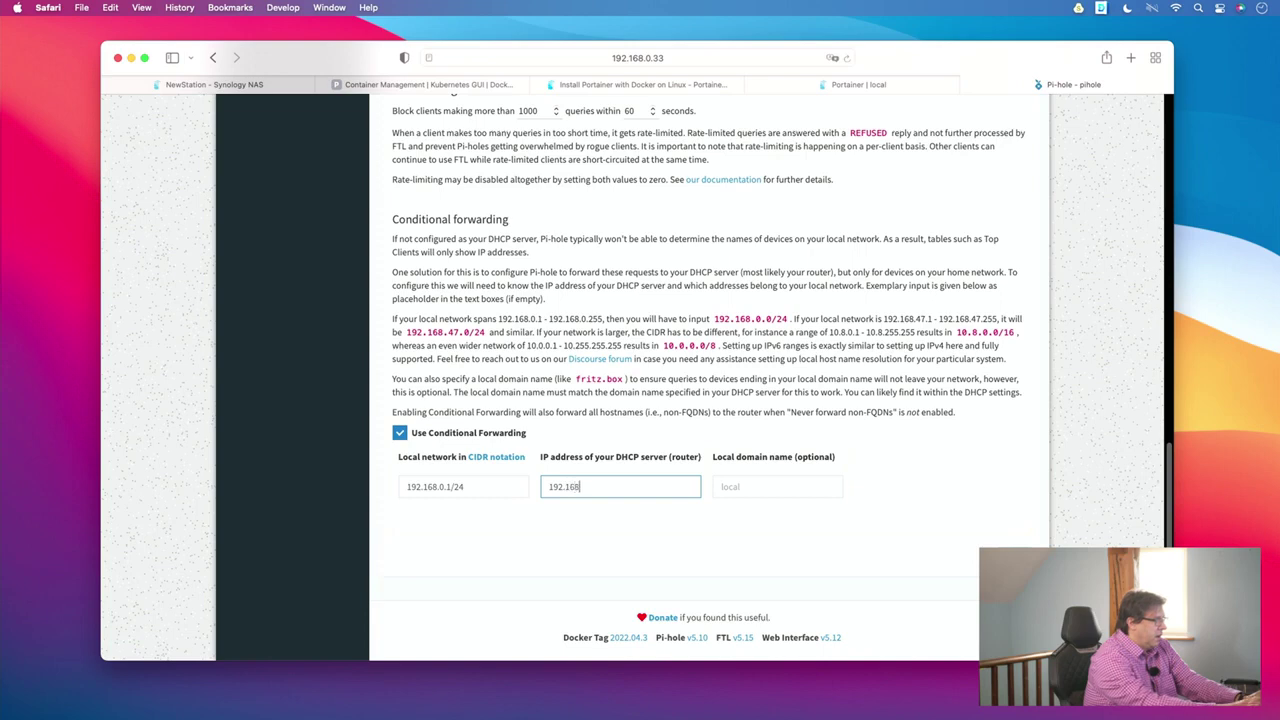
pyautogui.write('.0.1')
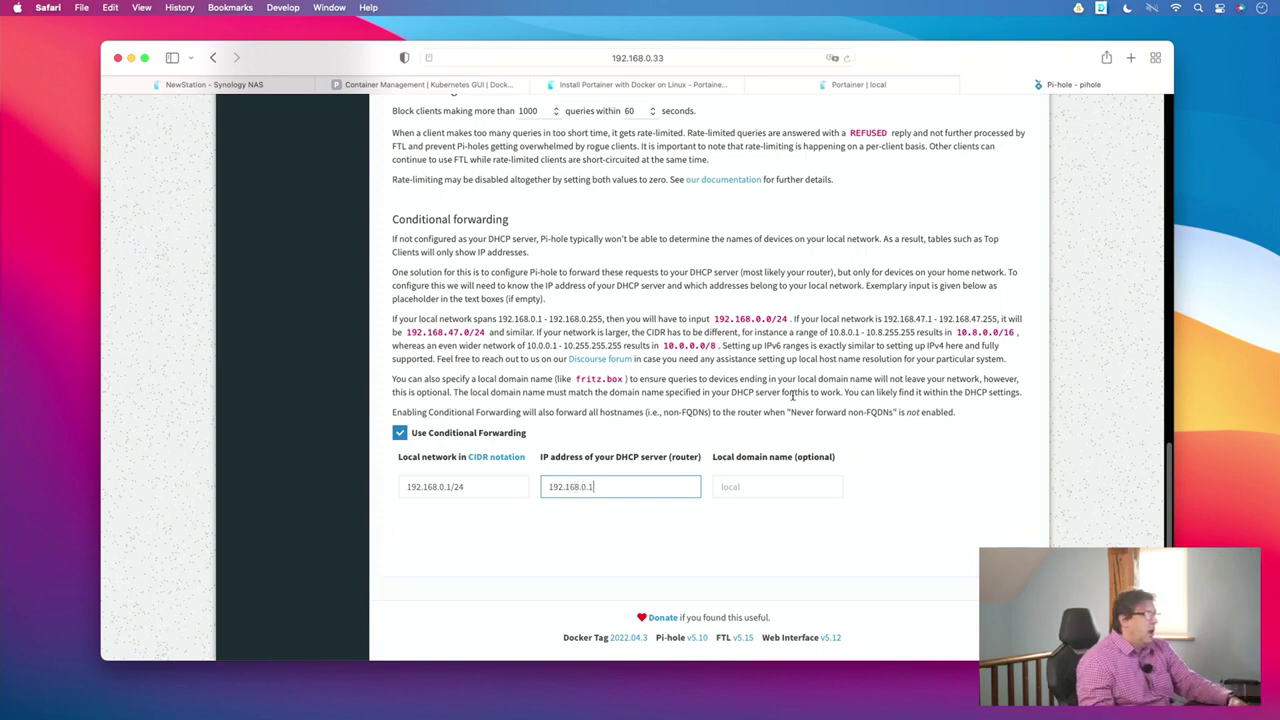
pyautogui.click(762, 487)
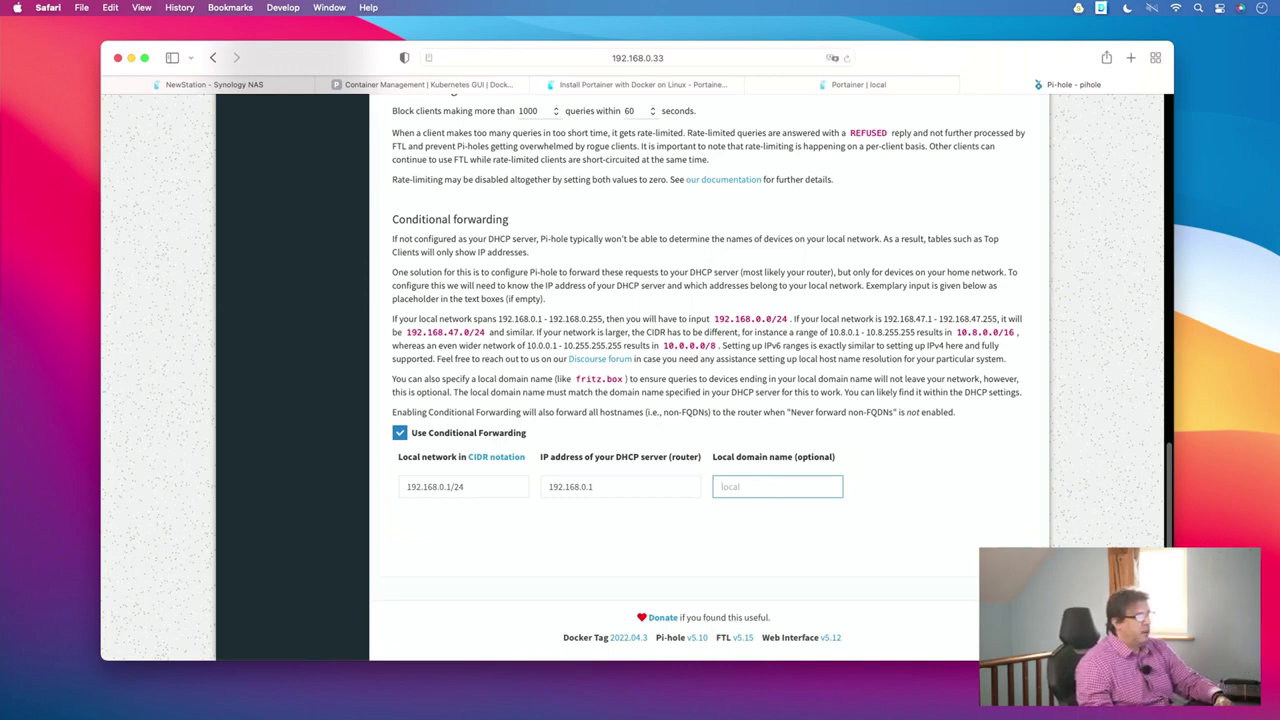
pyautogui.press('Return')
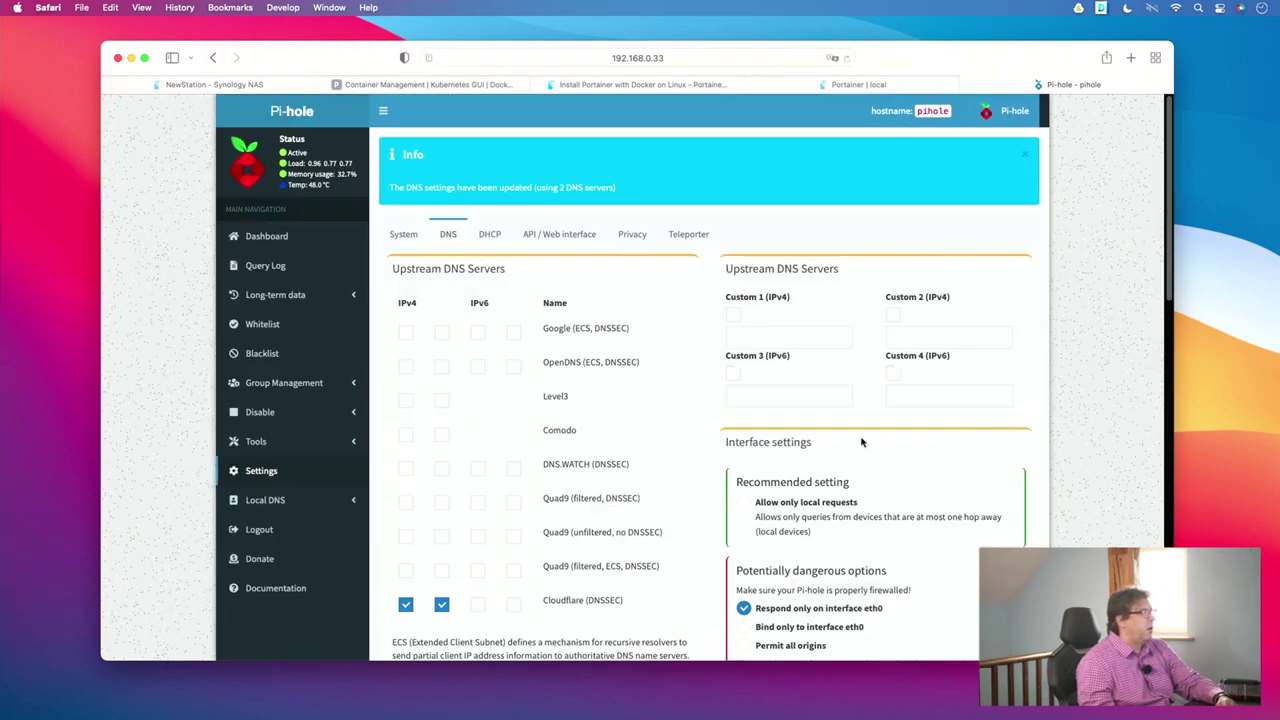
# - Review the saved upstream DNS servers and open Pi-hole's live tail of pihole.log
pyautogui.scroll(-2, 571, 418)
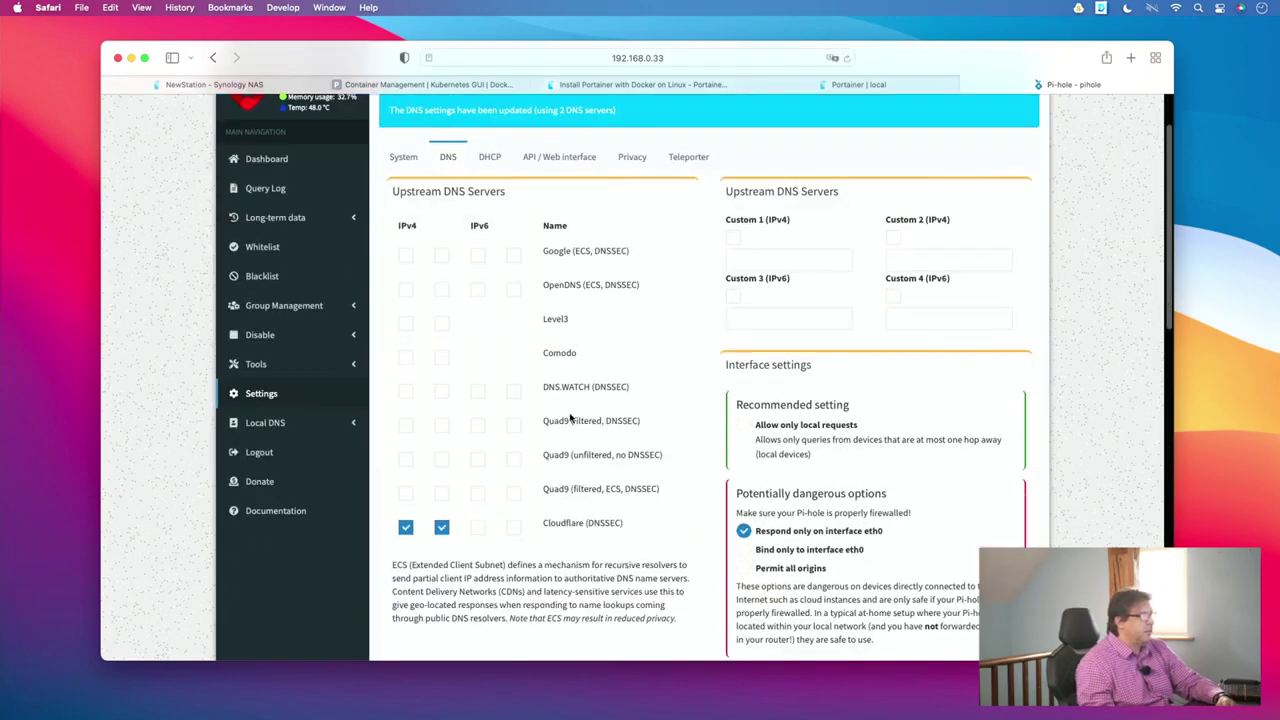
pyautogui.scroll(-3, 571, 418)
pyautogui.scroll(4, 571, 418)
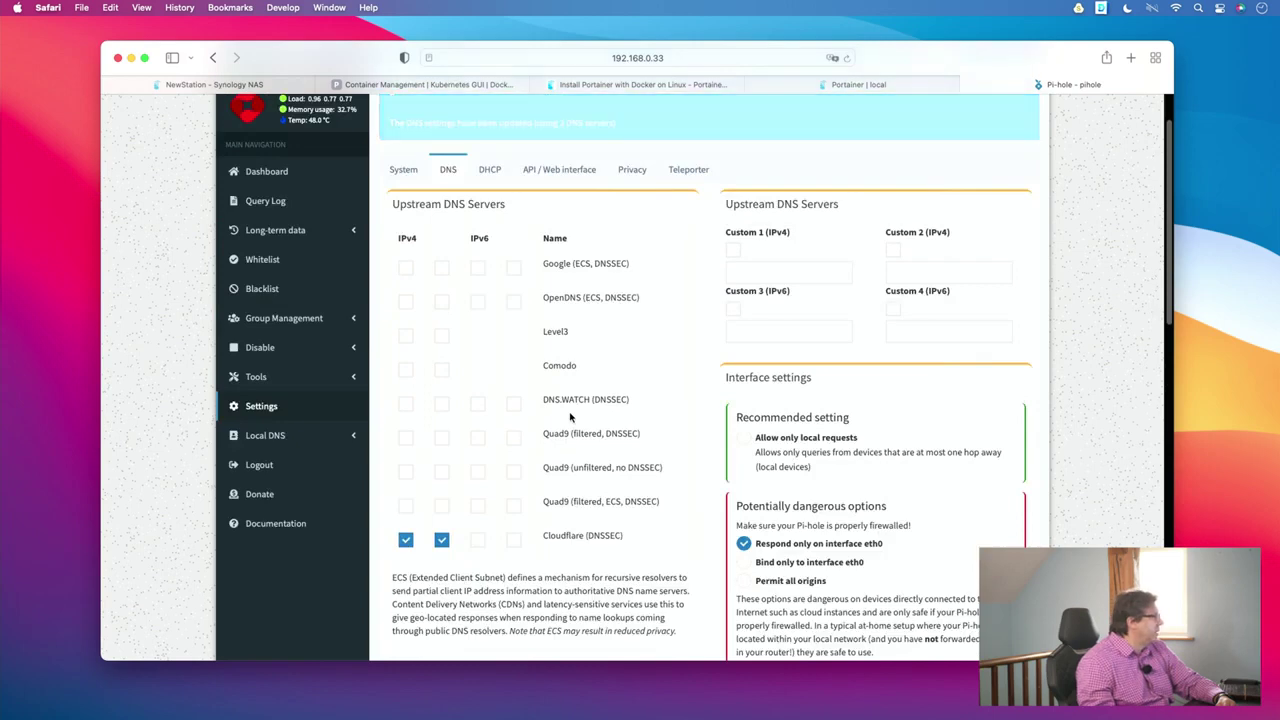
pyautogui.scroll(-1, 573, 416)
pyautogui.scroll(2, 577, 413)
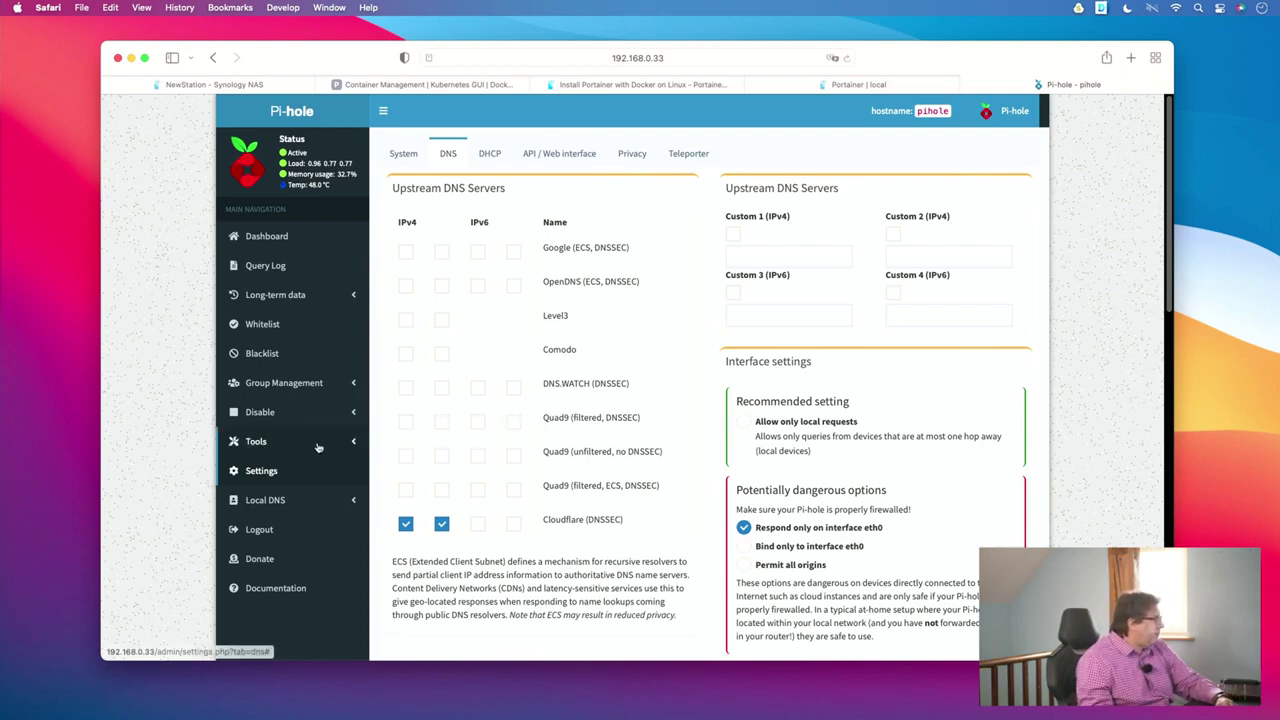
pyautogui.click(350, 443)
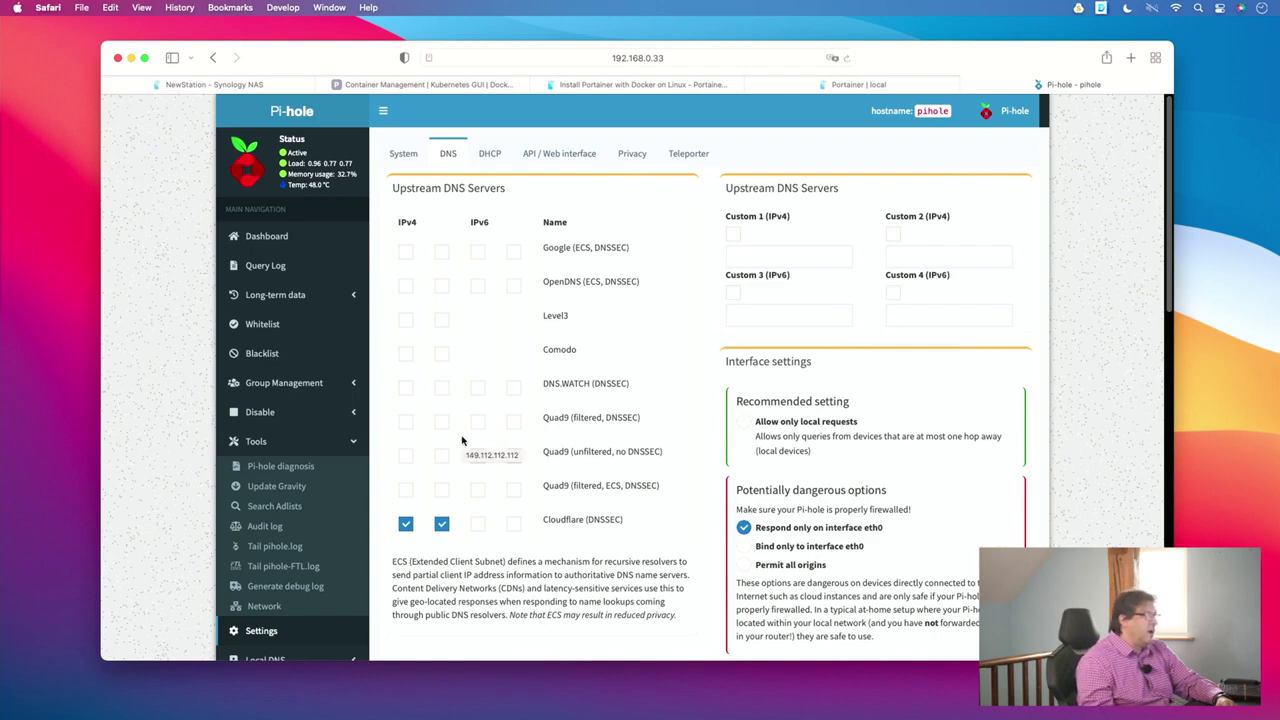
pyautogui.click(258, 548)
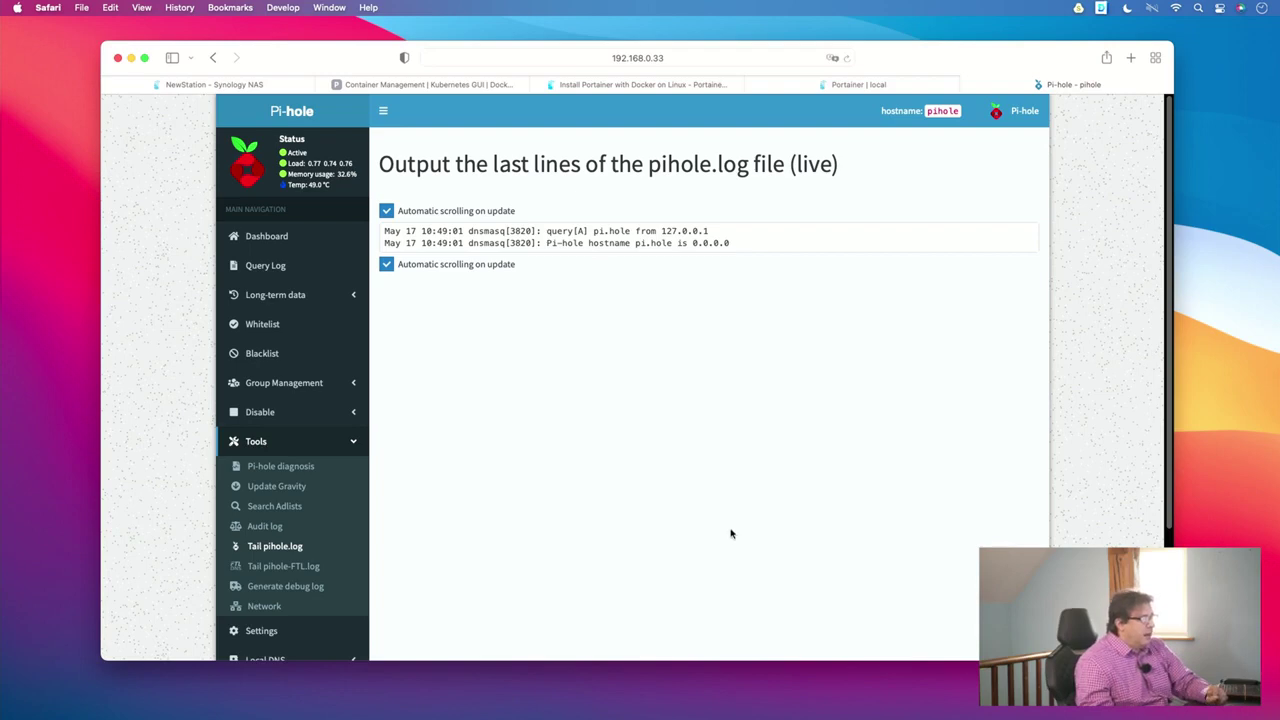
# - Switch to Terminal, exit the SSH session on the NAS and clear the terminal output
pyautogui.moveTo(768, 712)
pyautogui.click(922, 690)
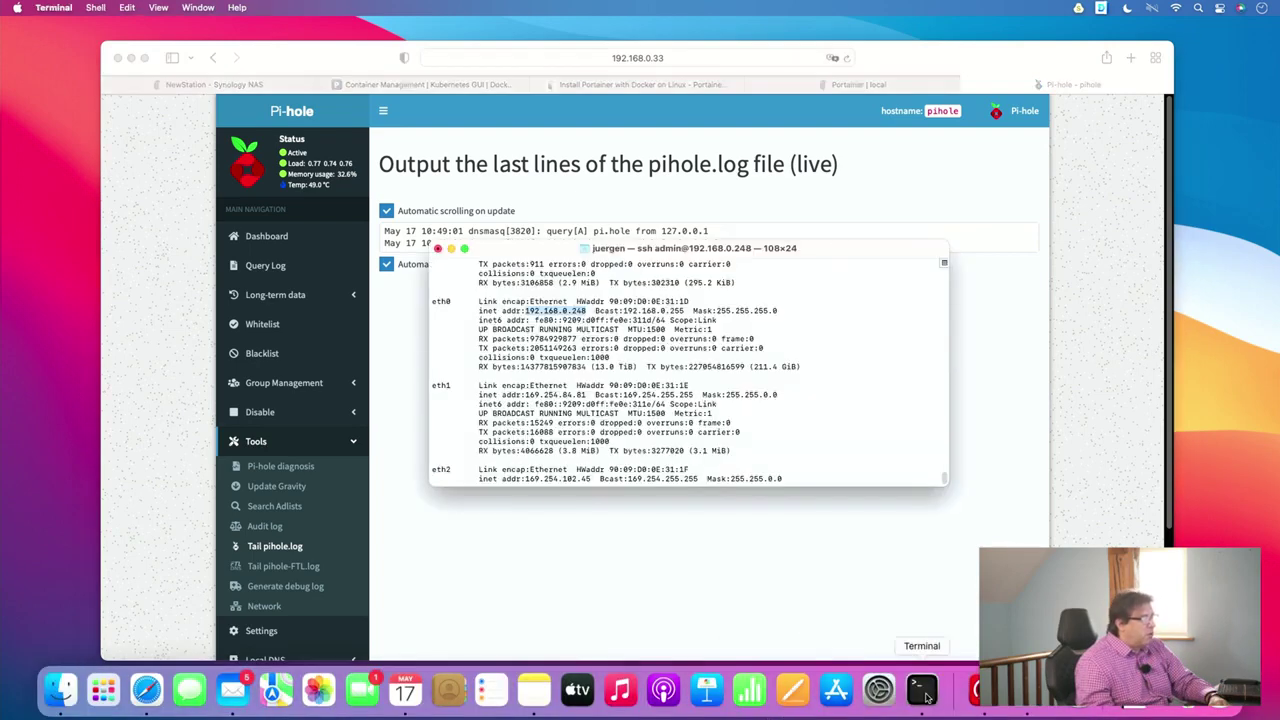
pyautogui.moveTo(823, 251); pyautogui.dragTo(893, 306)
pyautogui.press('Return')
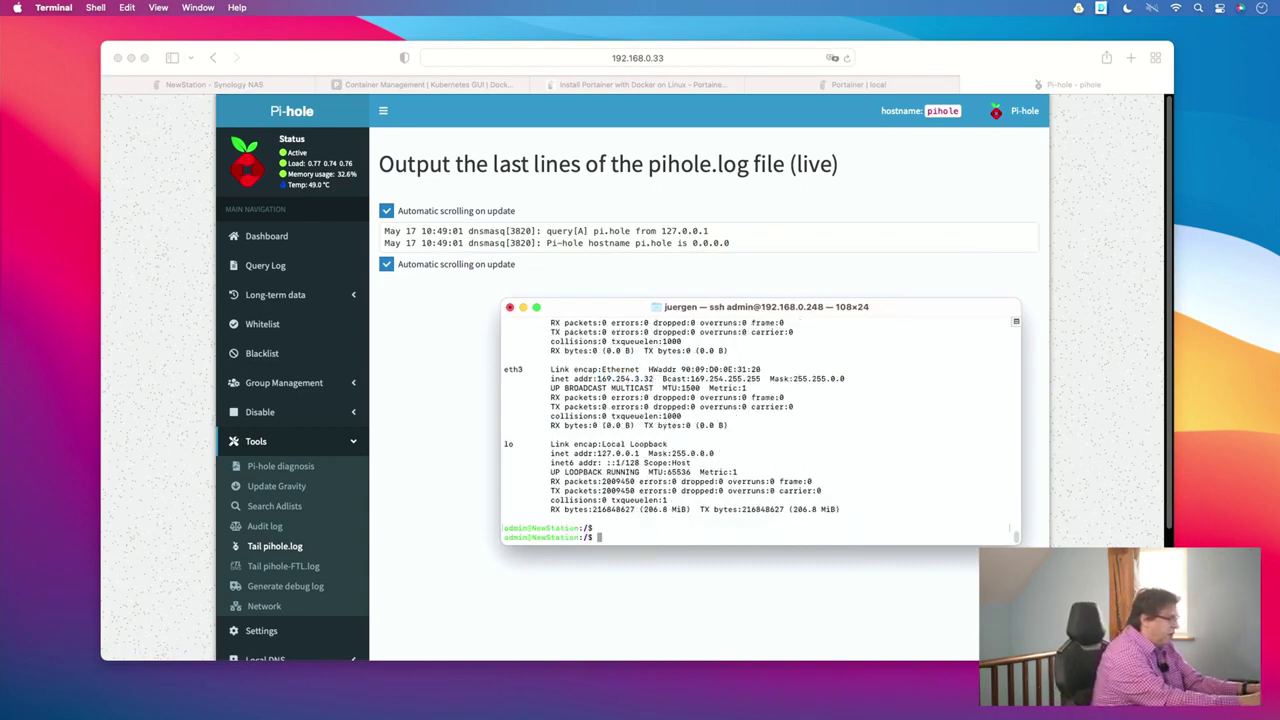
pyautogui.write('exit')
pyautogui.press('Return')
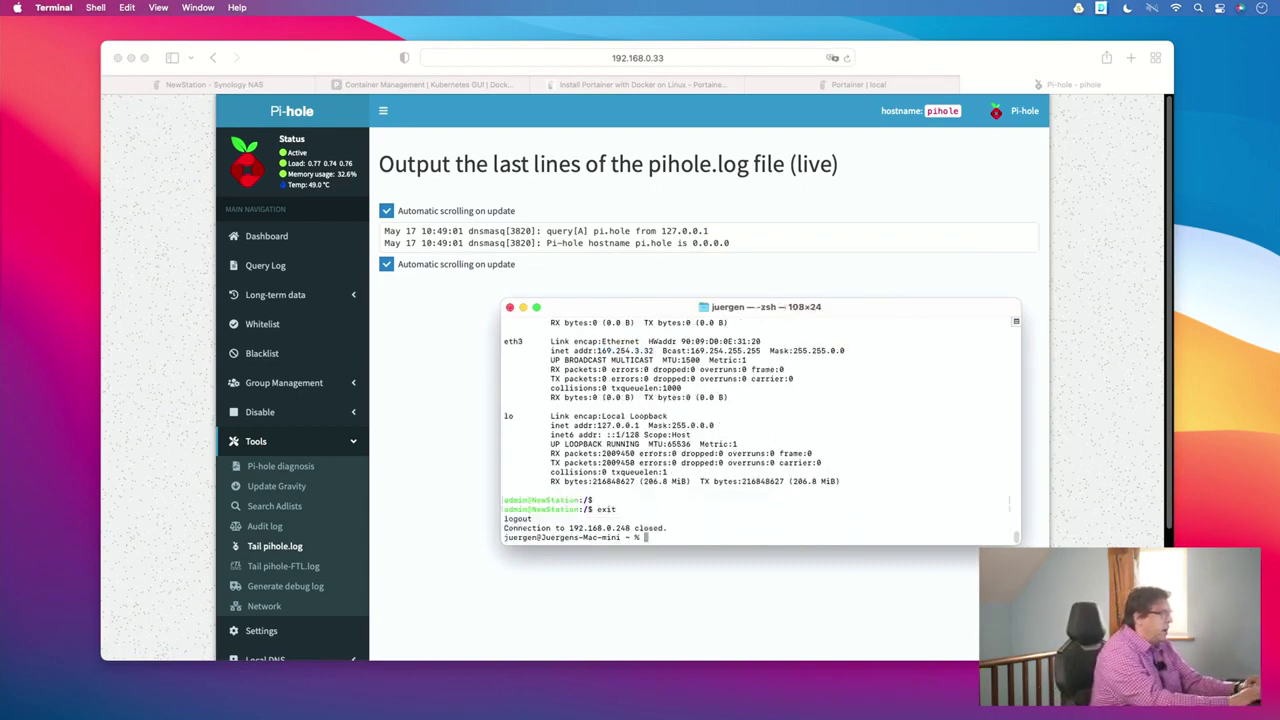
pyautogui.press('super+k')
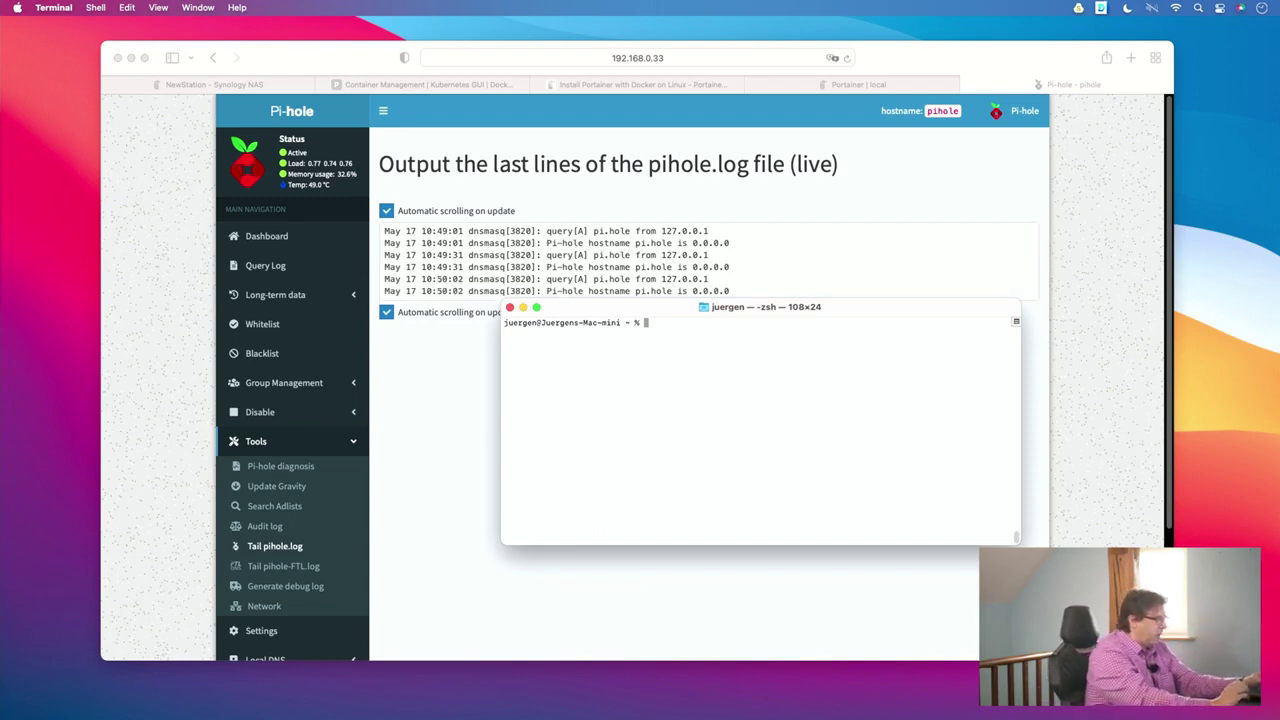
# - Start nslookup interactively and set its DNS server to Pi-hole's address, 192.168.0.33
pyautogui.write('nslookup')
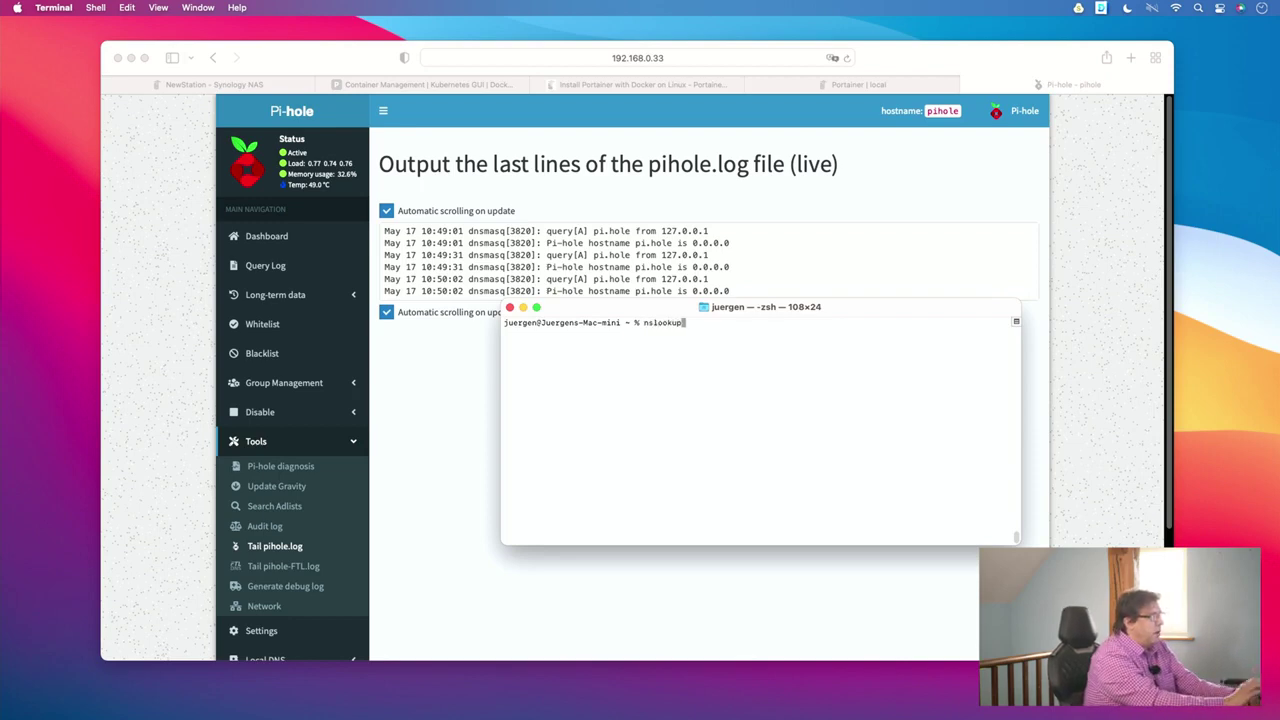
pyautogui.press('Return')
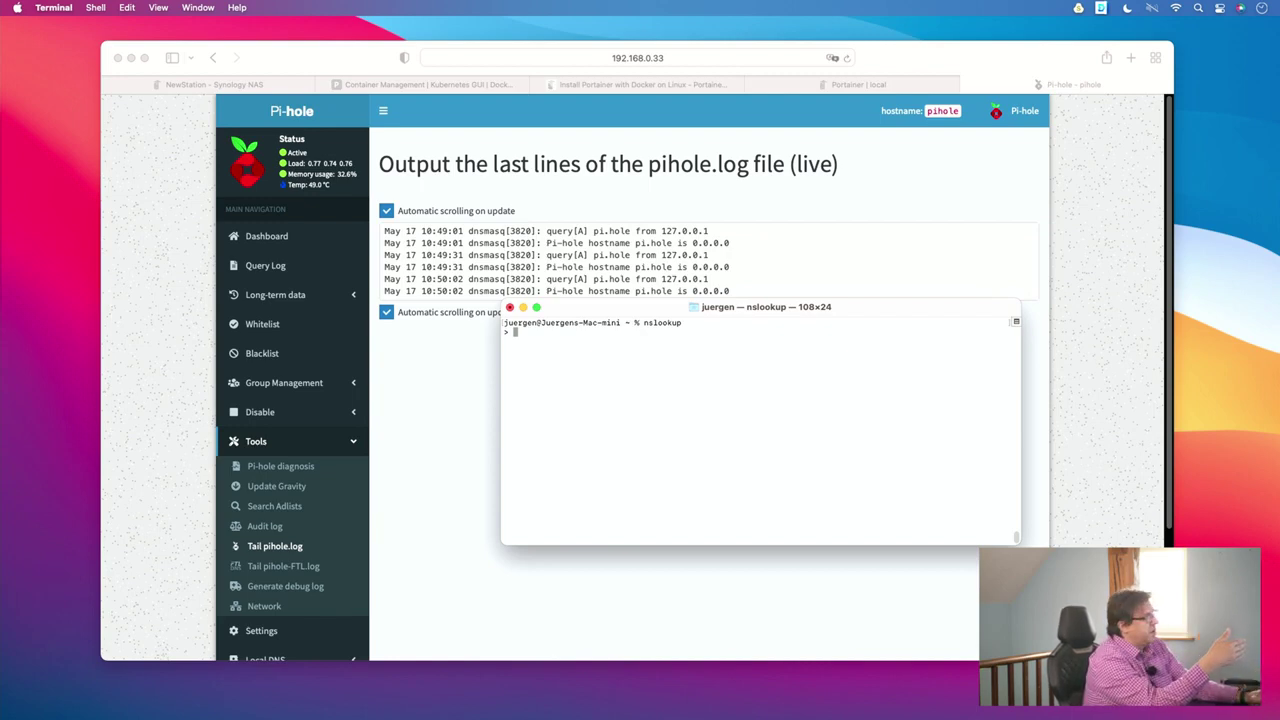
pyautogui.write('server')
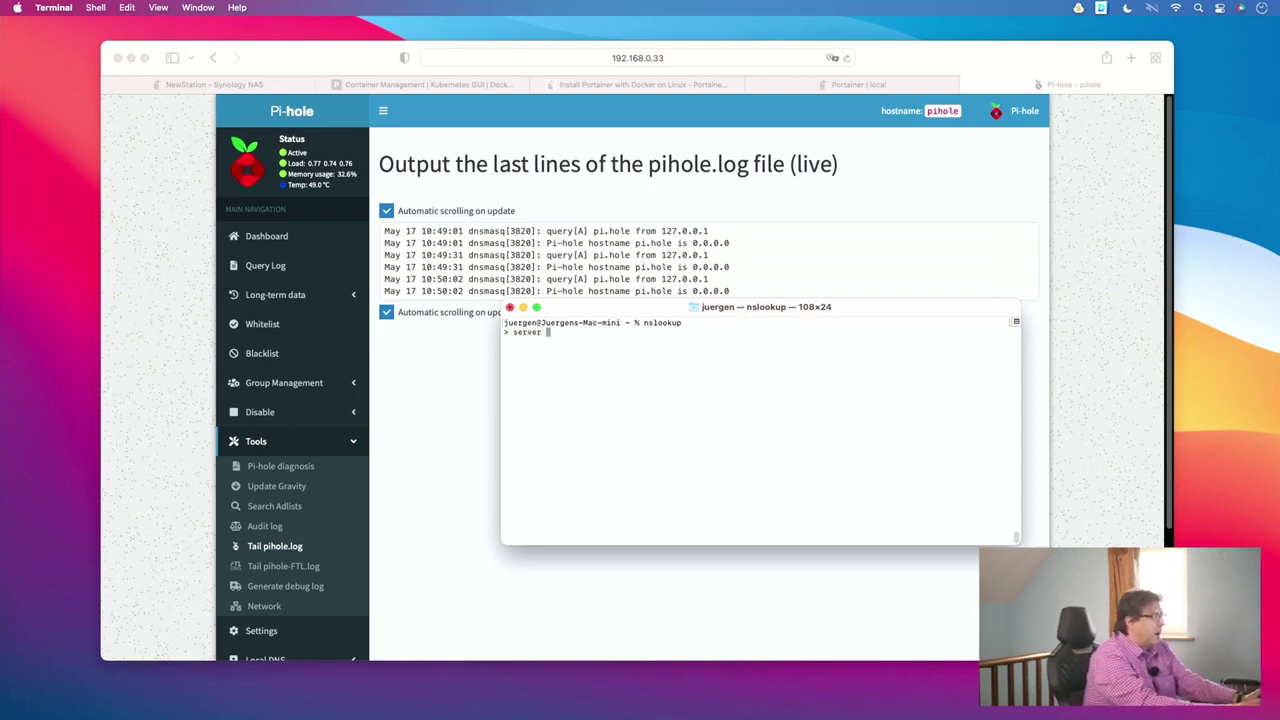
pyautogui.write(' 192.16')
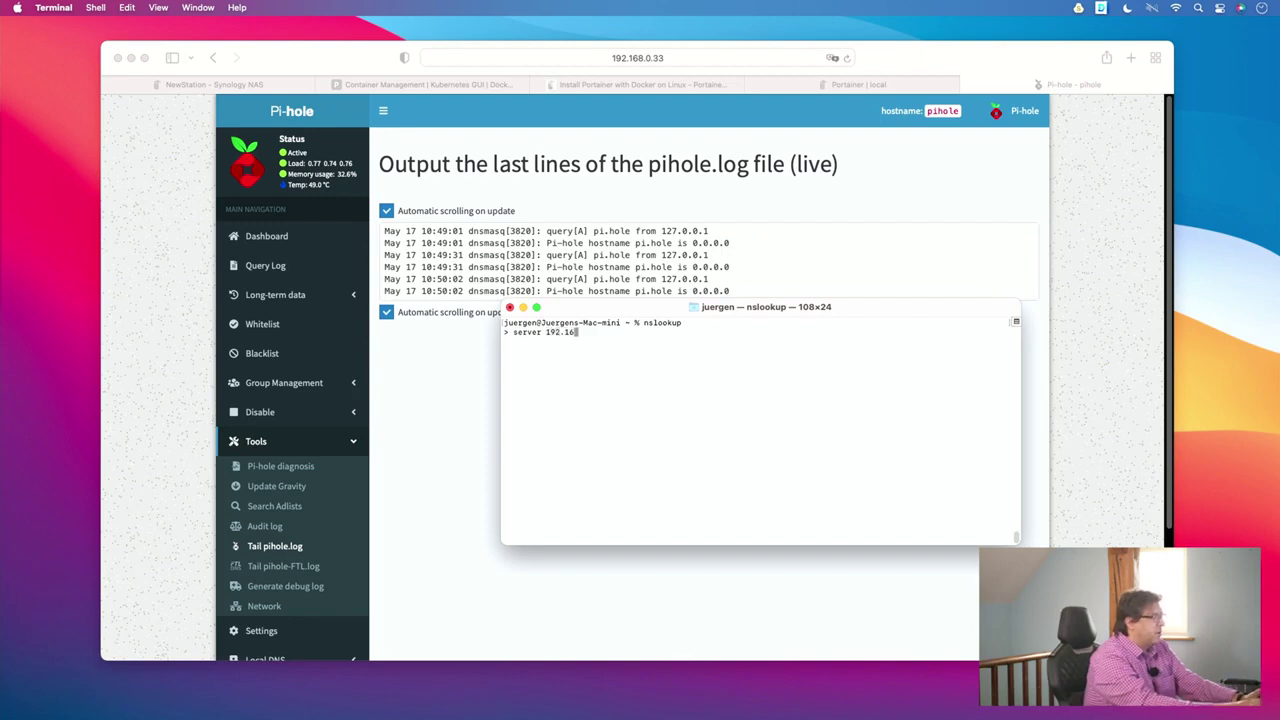
pyautogui.write('8.0.33')
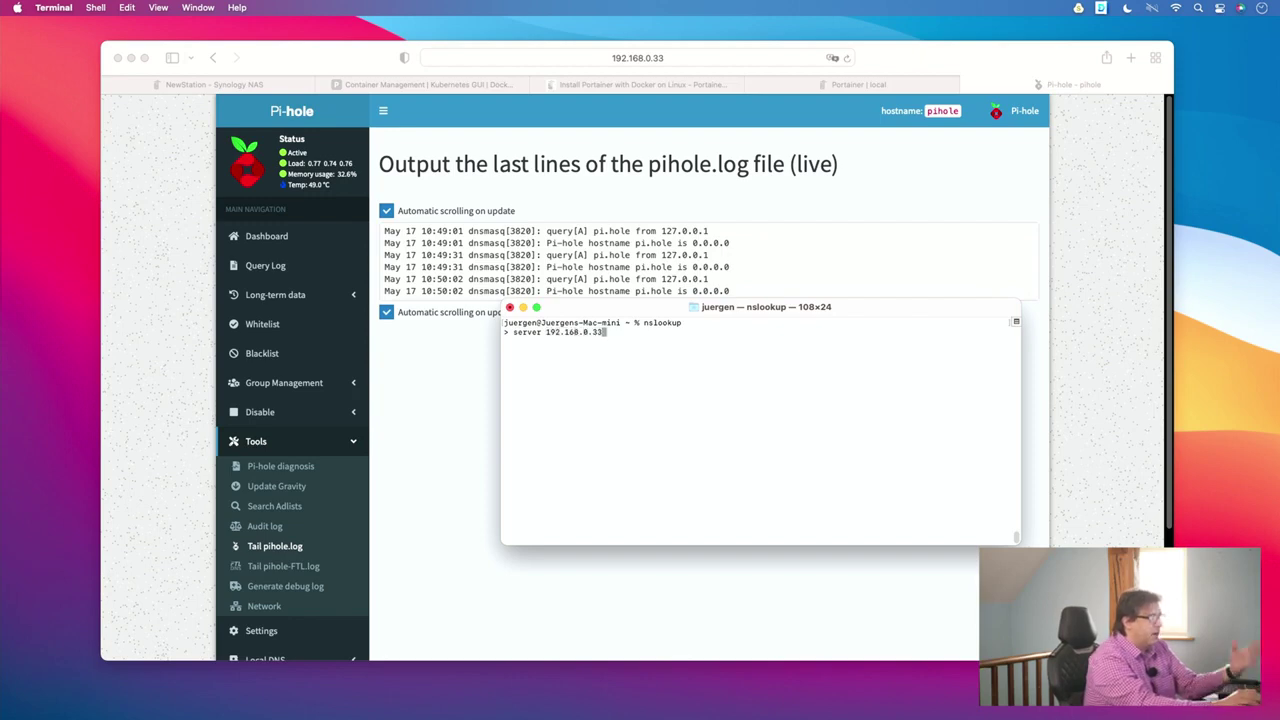
pyautogui.press('Return')
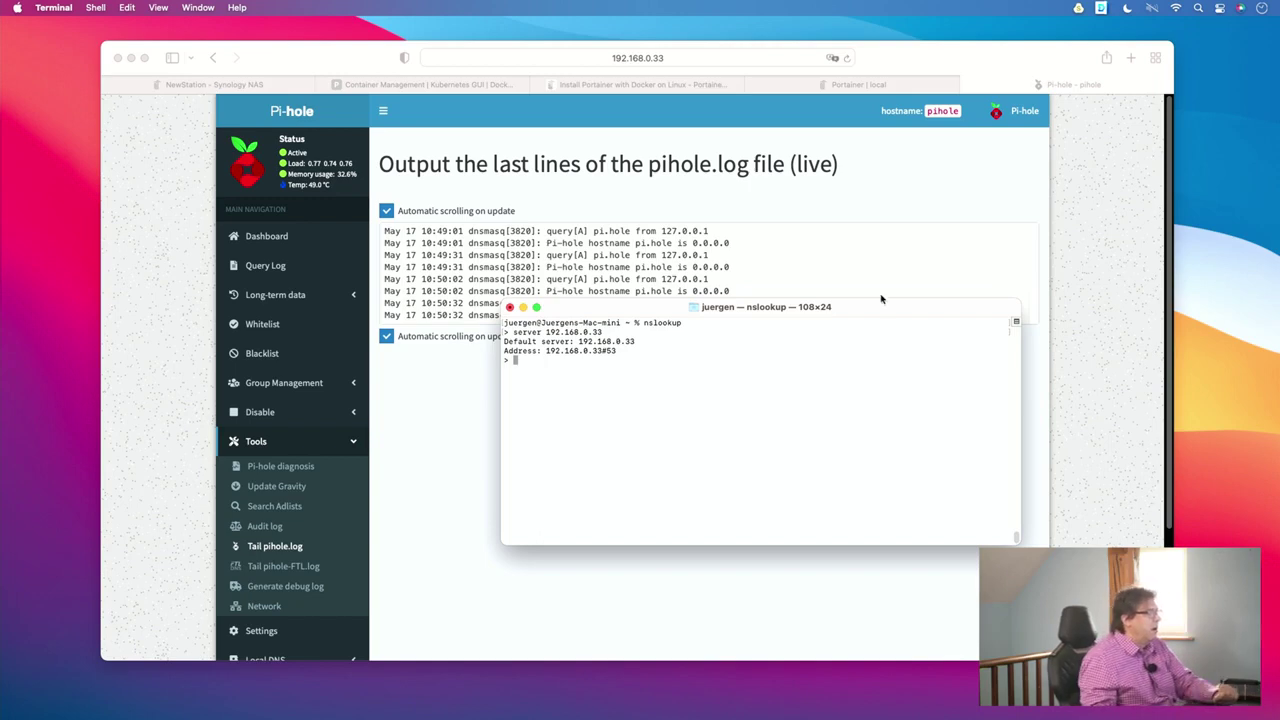
# - Move the Terminal window clear of the Pi-hole log and look up ix.de in nslookup
pyautogui.moveTo(633, 309); pyautogui.dragTo(871, 324)
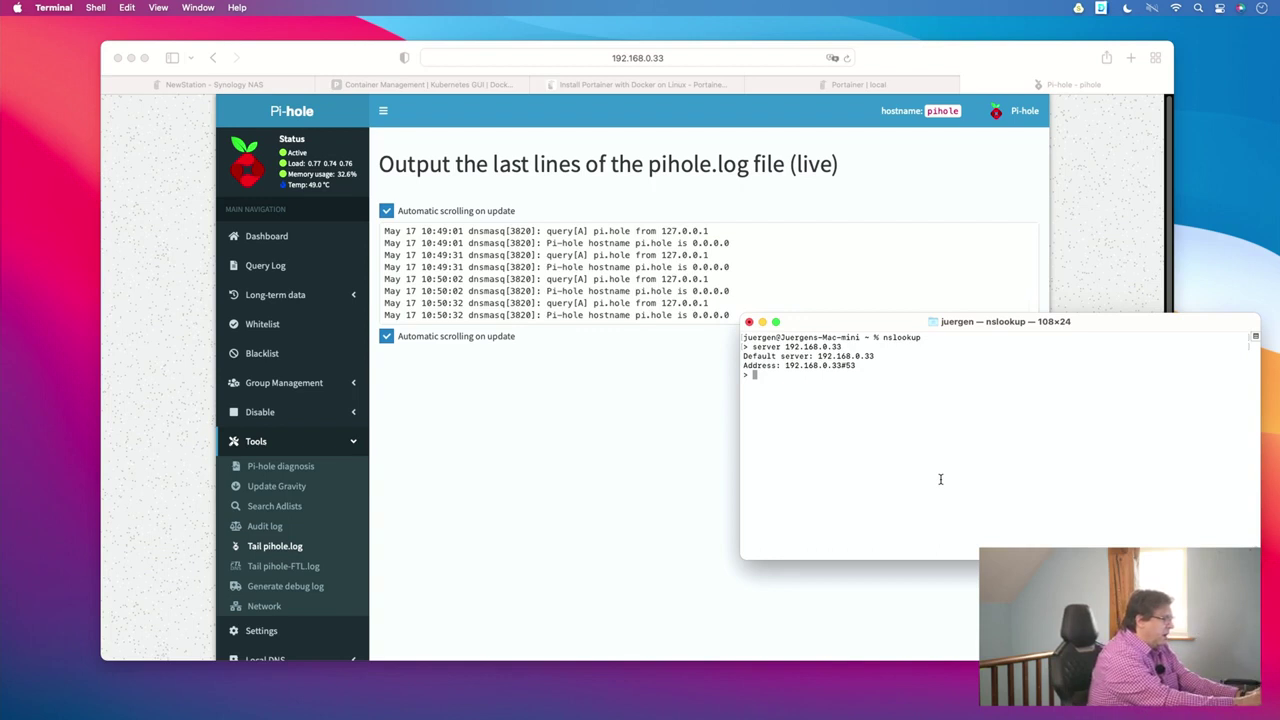
pyautogui.write('ix.')
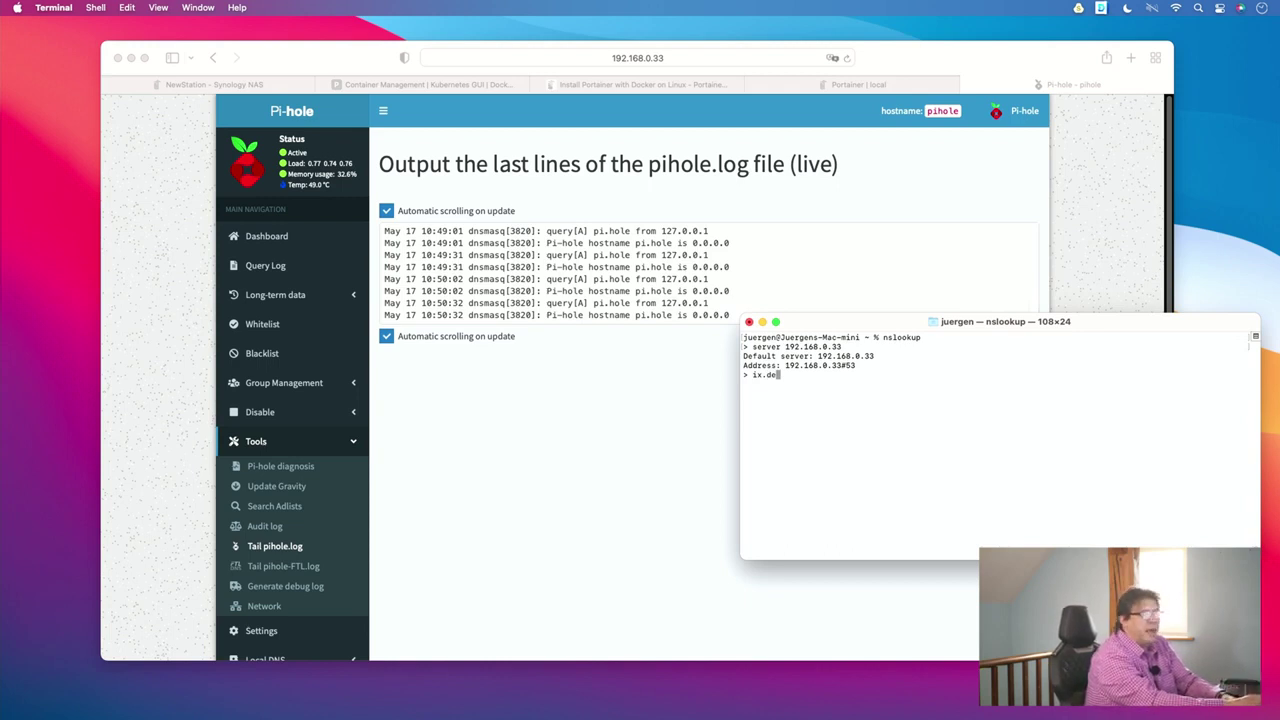
pyautogui.write('de')
pyautogui.press('Return')
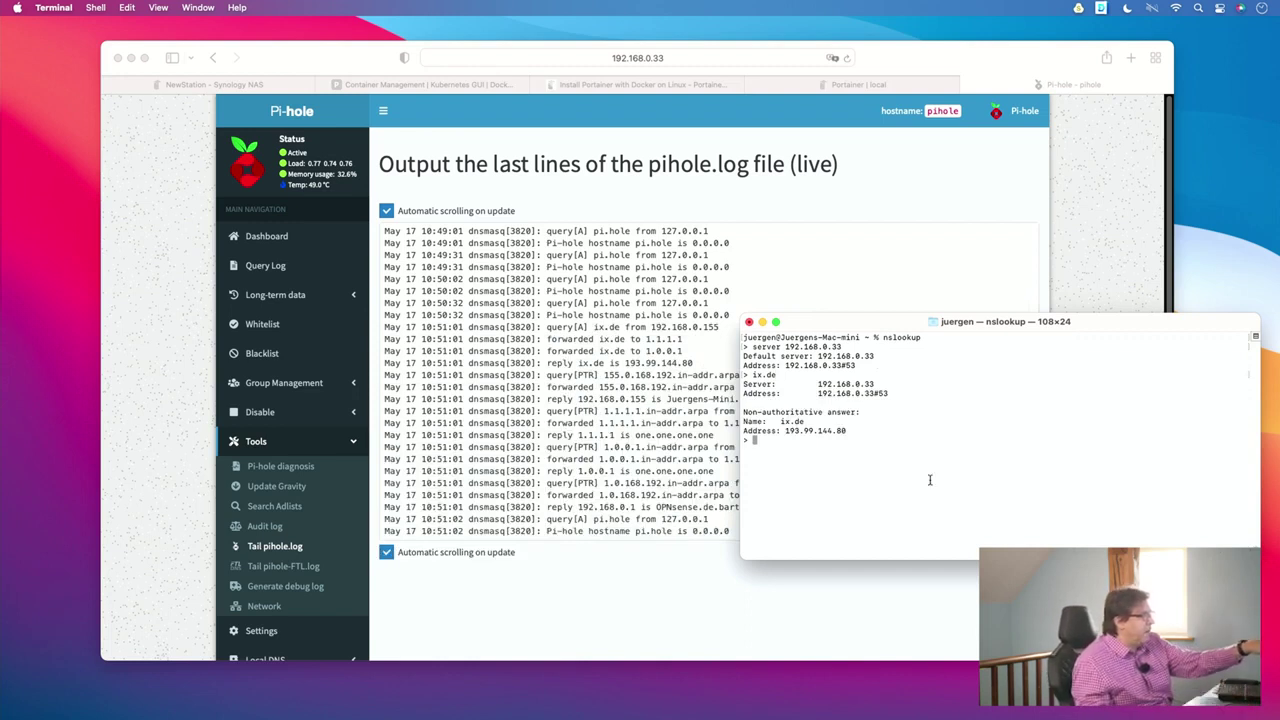
# - Turn off automatic scrolling for the live pihole.log output in Safari, shift the Terminal window slightly aside and return to the log
pyautogui.click(388, 213)
pyautogui.click(388, 213)
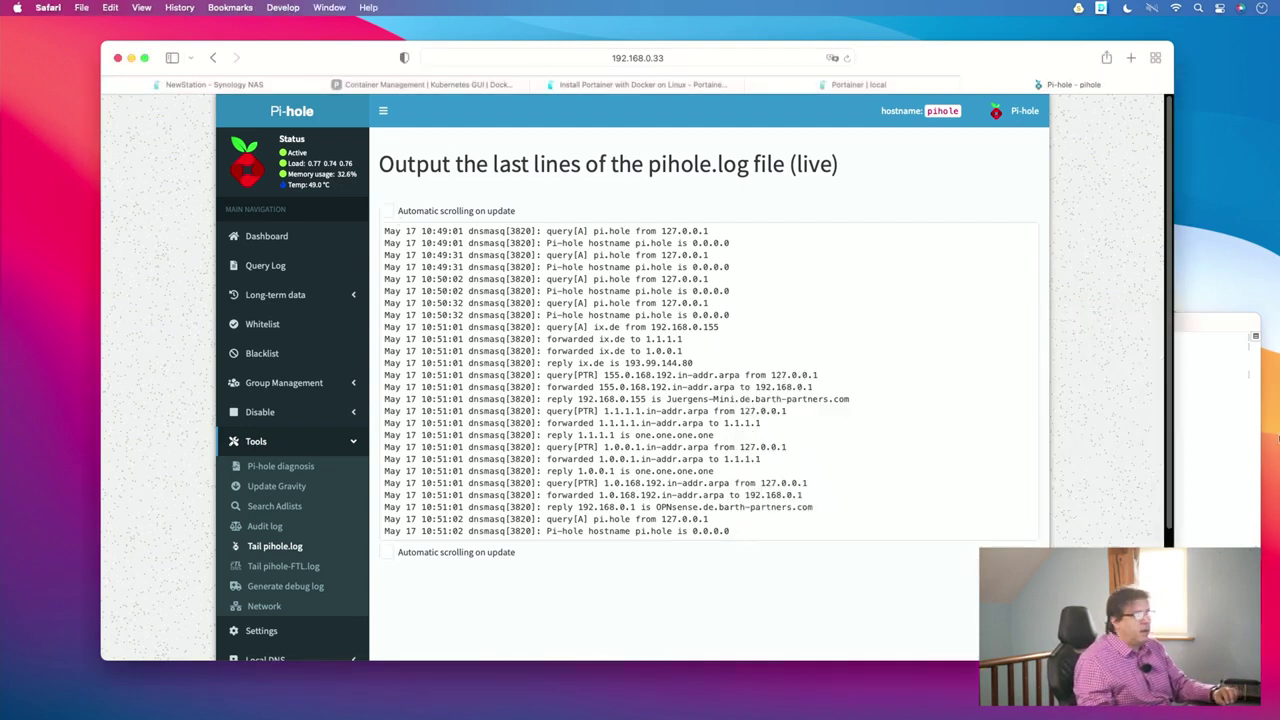
pyautogui.click(1205, 326)
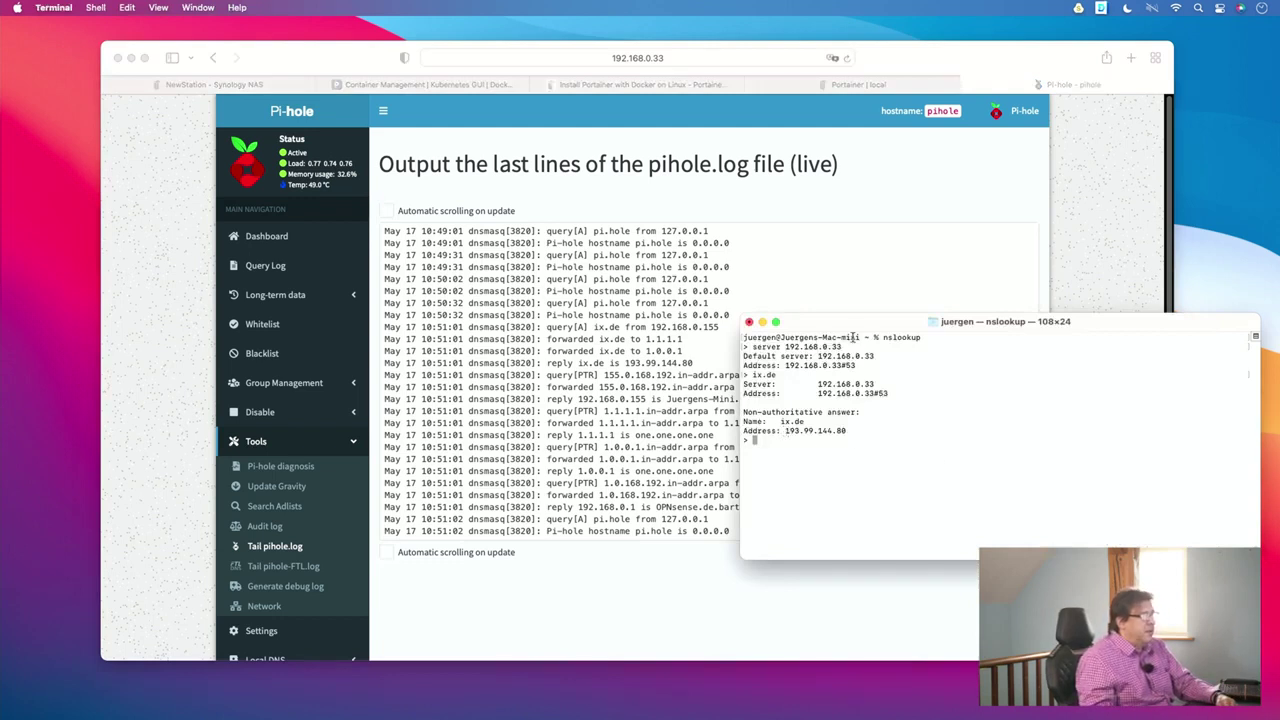
pyautogui.moveTo(858, 320); pyautogui.dragTo(872, 323)
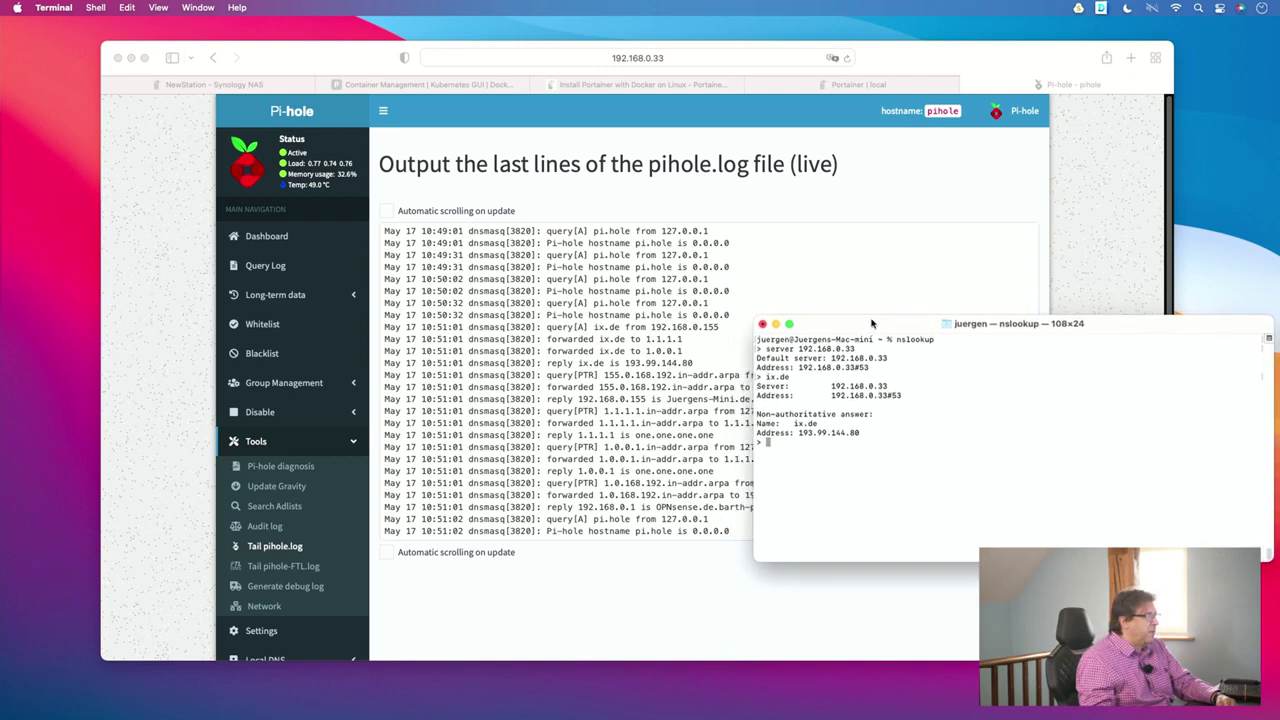
pyautogui.click(886, 57)
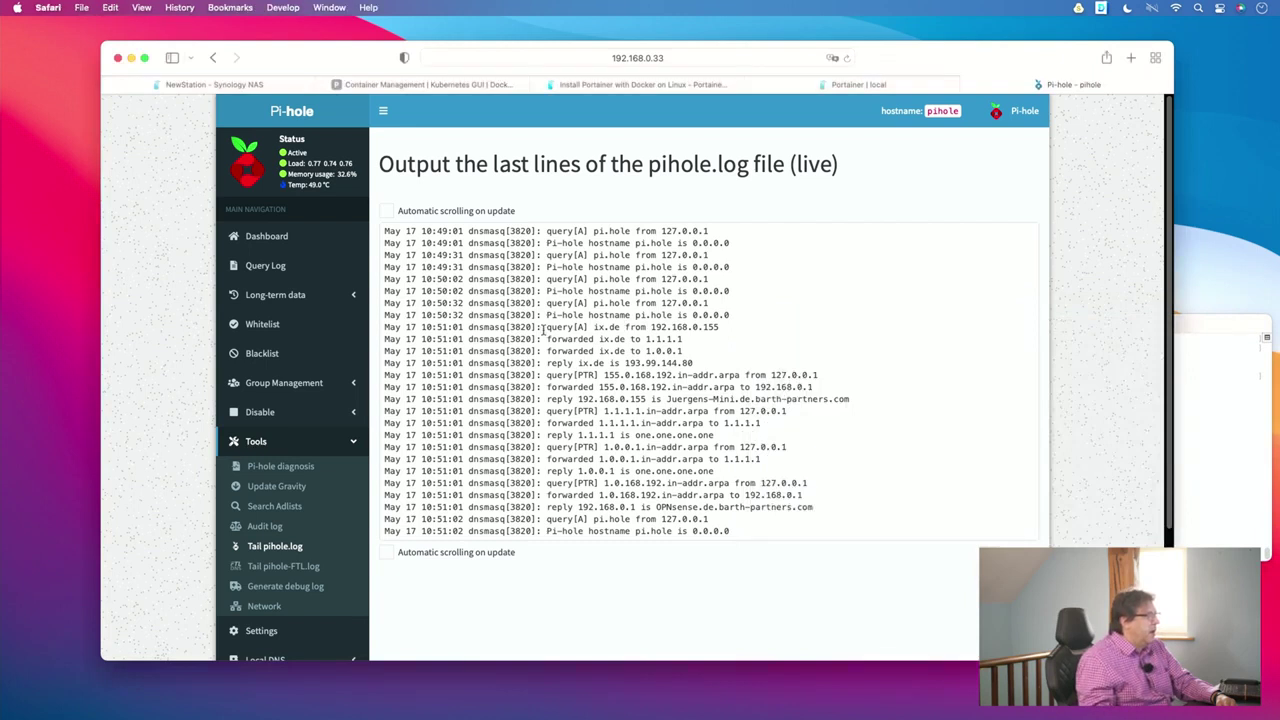
# - Examine the log entries for the ix.de query, its upstream forwarding and reply, and the reverse lookup of the client's IP address
pyautogui.moveTo(546, 328); pyautogui.dragTo(718, 327)
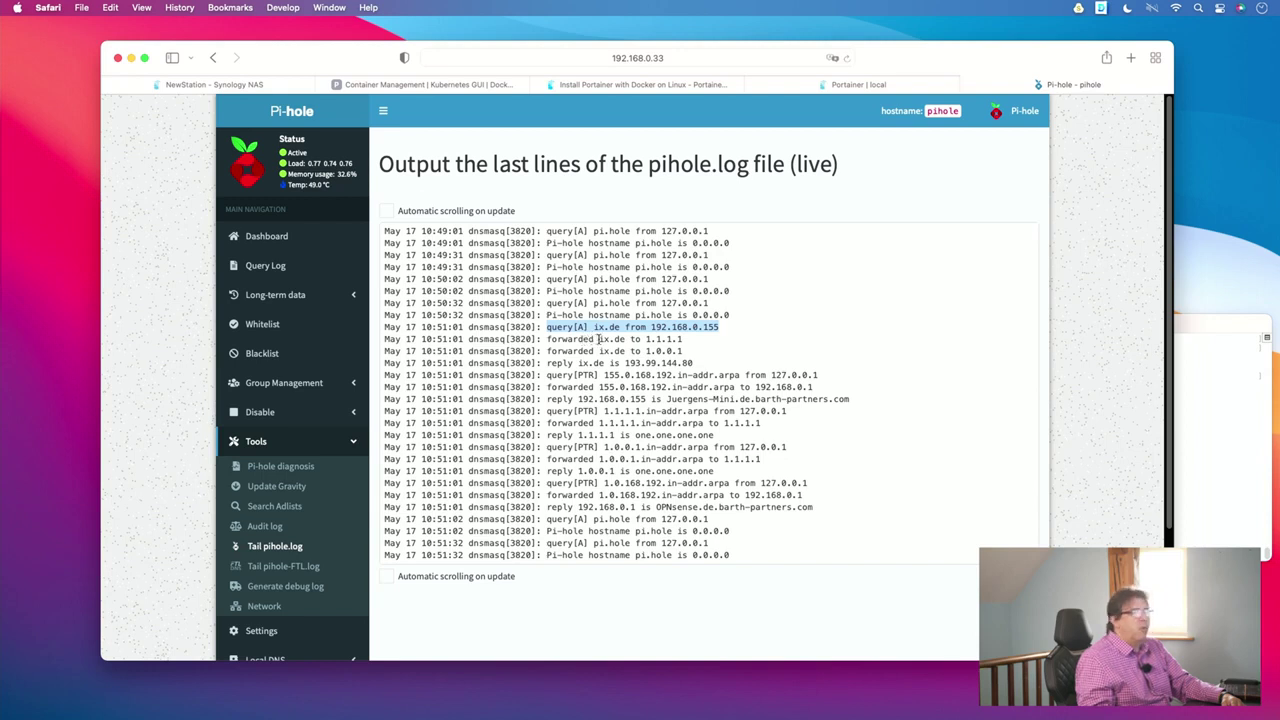
pyautogui.click(599, 340)
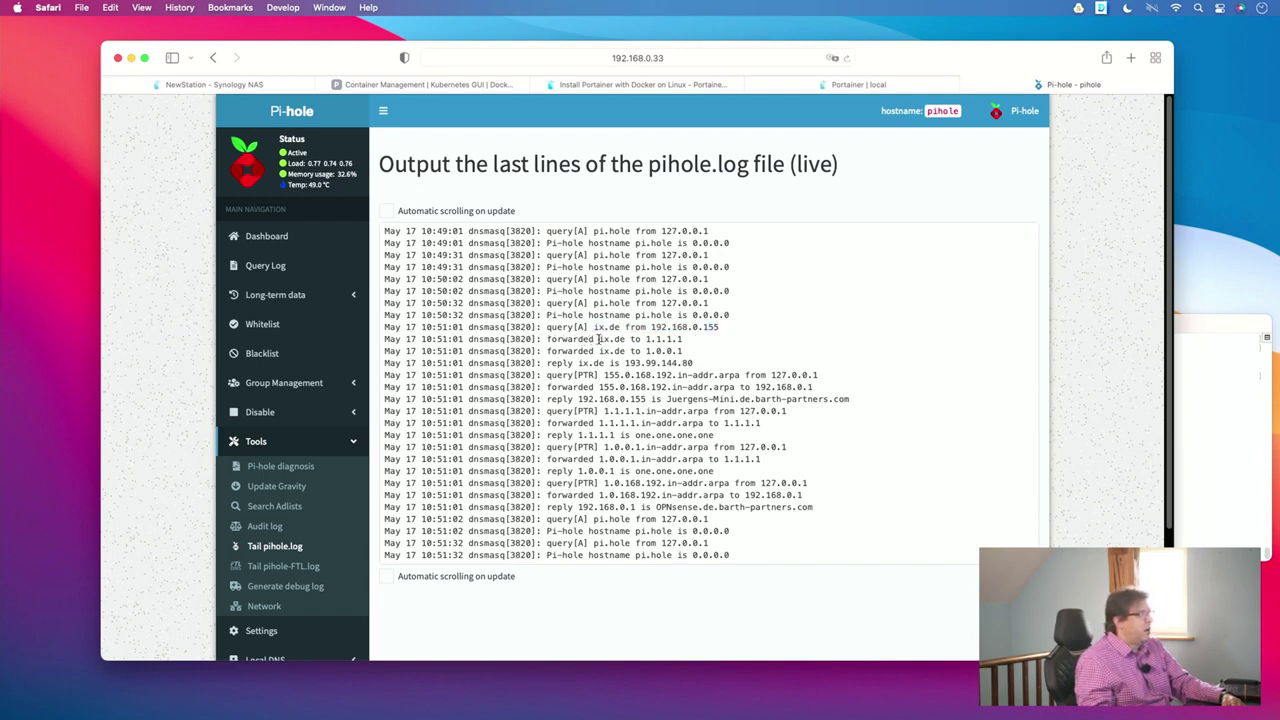
pyautogui.moveTo(567, 340); pyautogui.dragTo(680, 339)
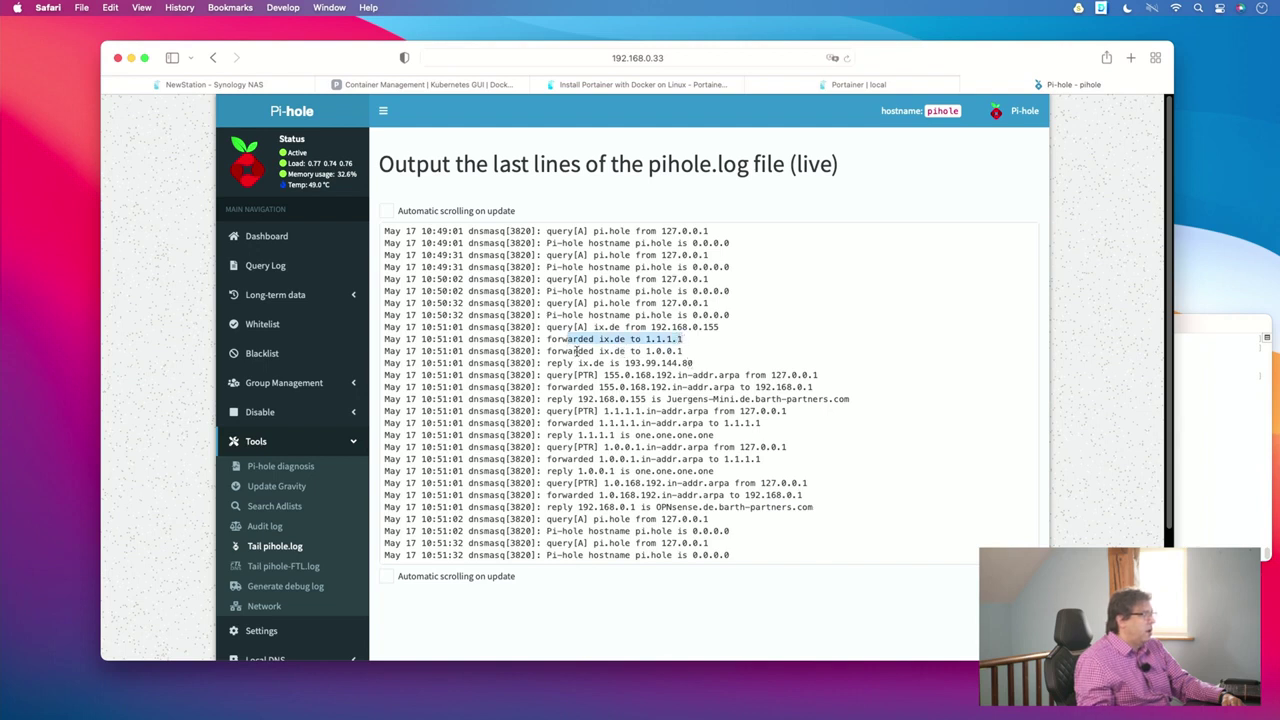
pyautogui.moveTo(578, 352); pyautogui.dragTo(686, 352)
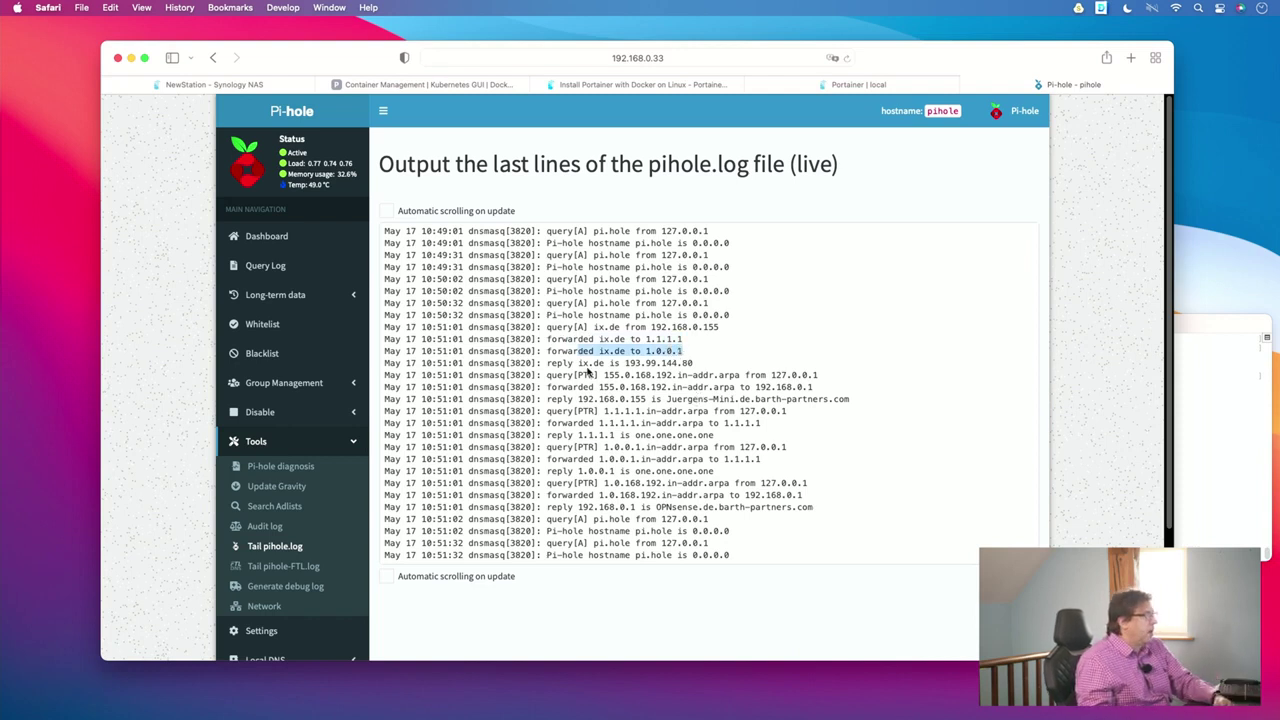
pyautogui.moveTo(547, 363); pyautogui.dragTo(692, 364)
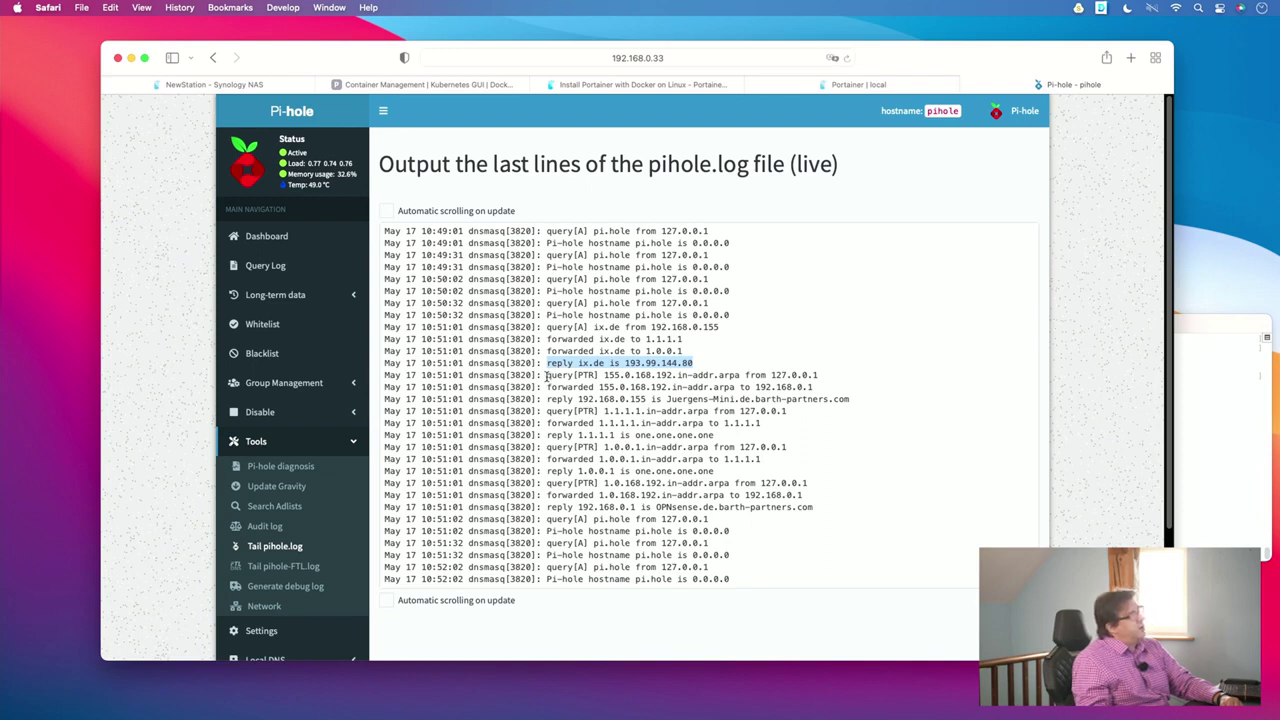
pyautogui.moveTo(603, 374); pyautogui.dragTo(673, 375)
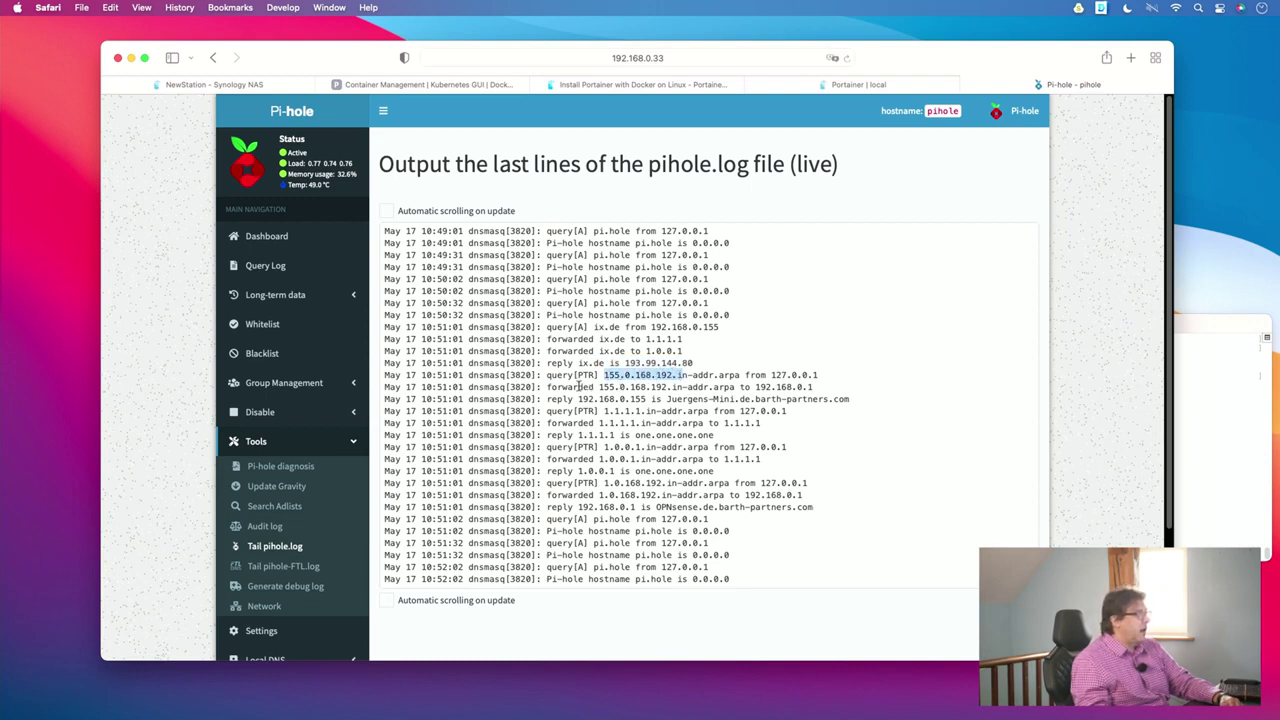
pyautogui.moveTo(756, 387); pyautogui.dragTo(811, 387)
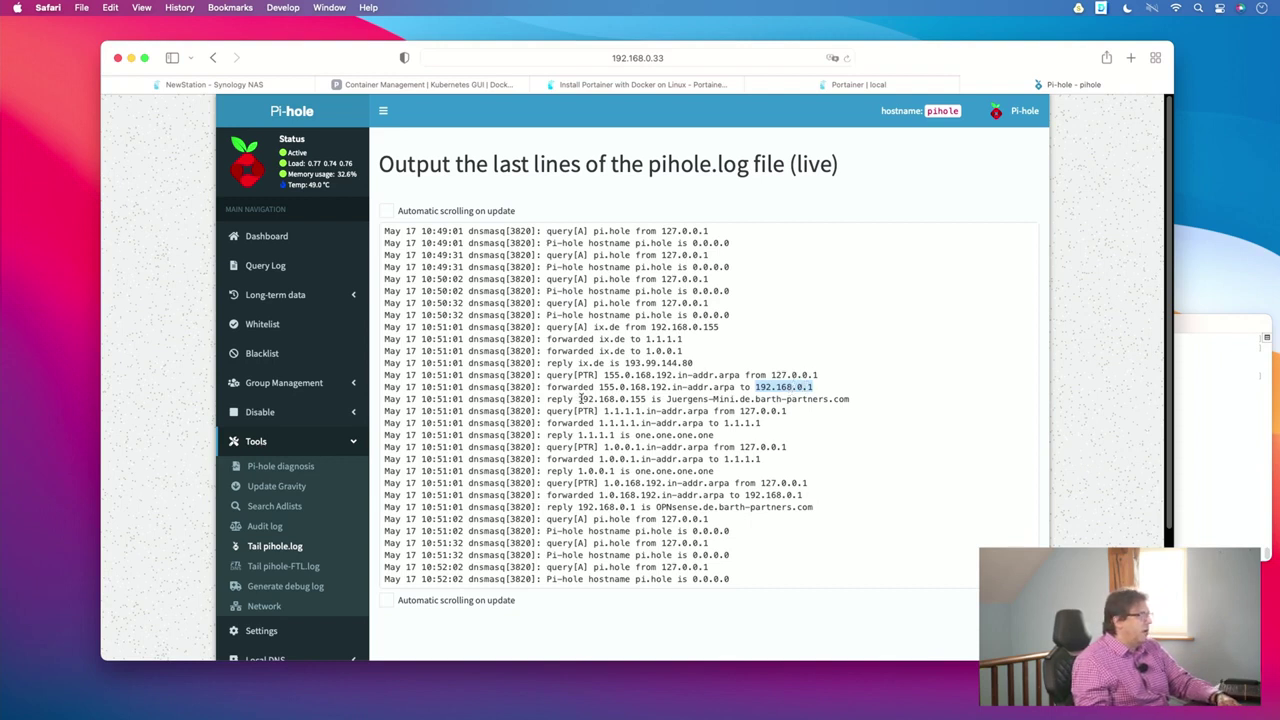
pyautogui.moveTo(577, 398); pyautogui.dragTo(850, 401)
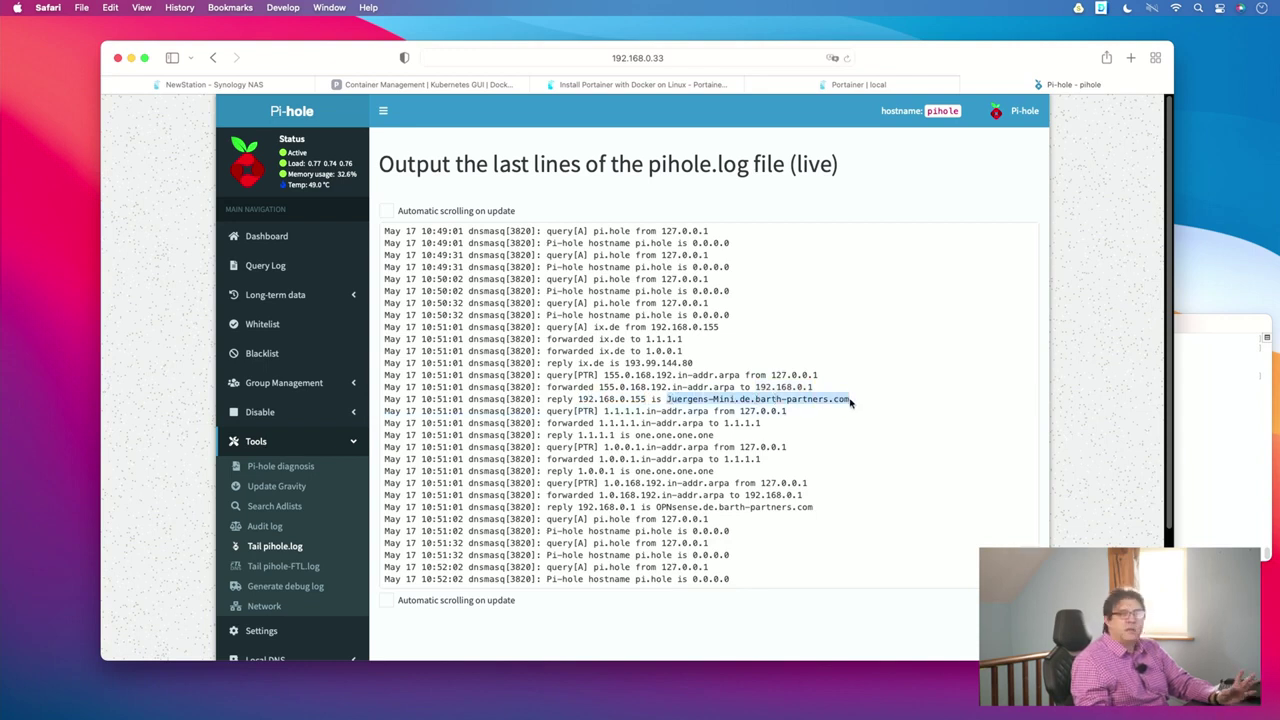